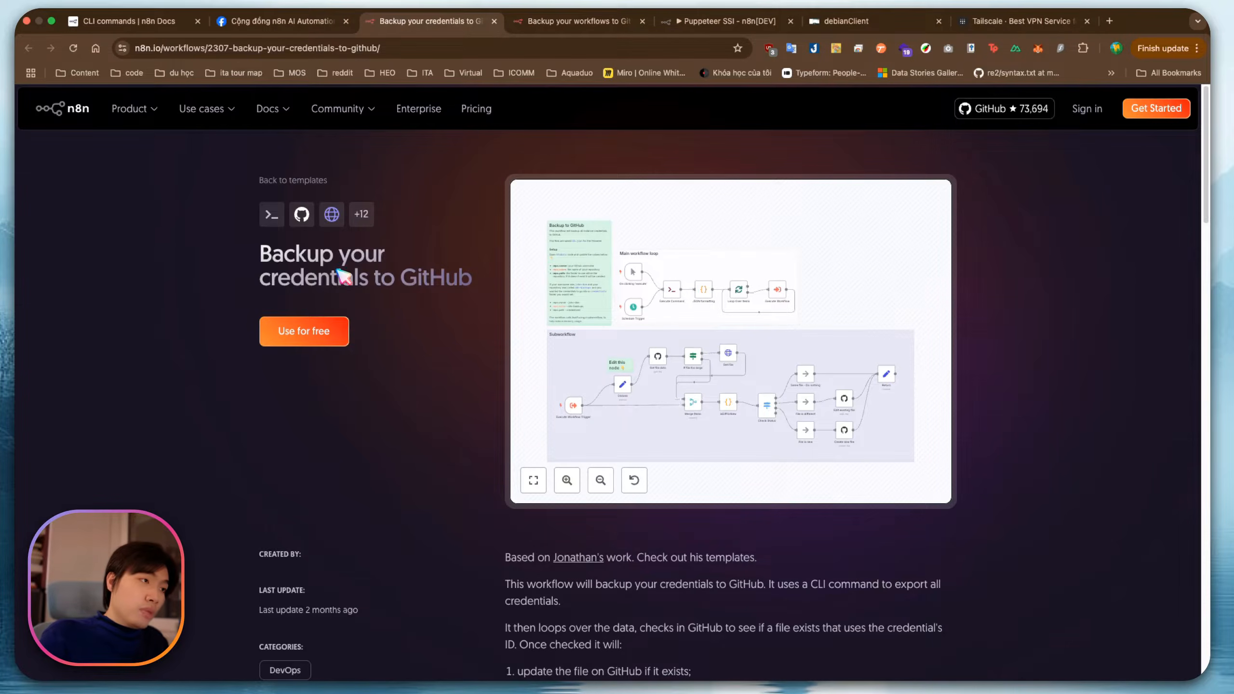
Find the comment reporting a Puppeteer install error under the Facebook group post and open its screenshot
click(330, 21)
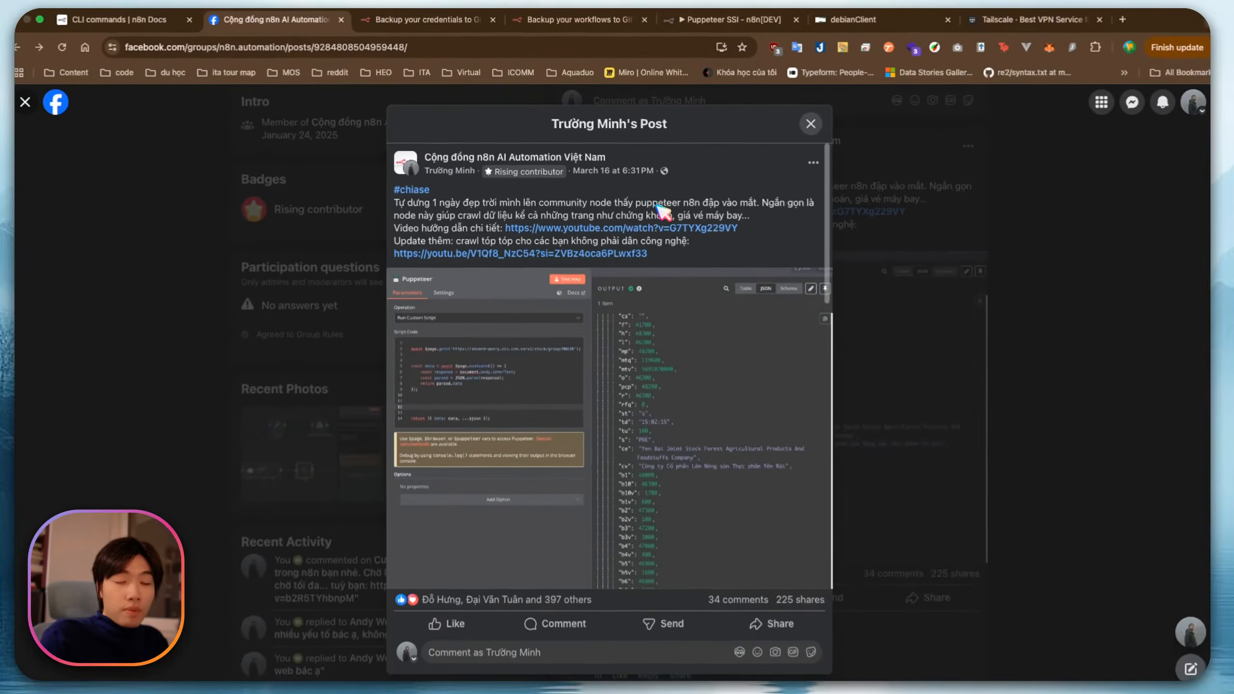
scroll(773, 476, down, 10)
scroll(648, 328, down, 4)
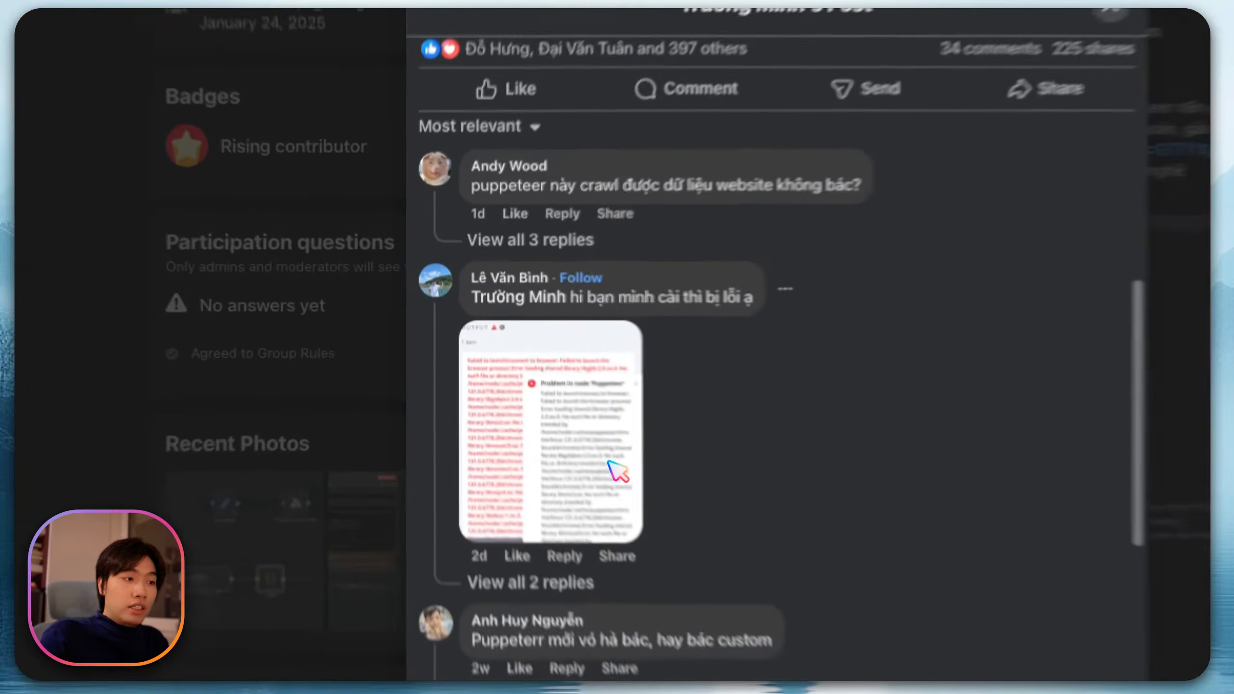
click(508, 482)
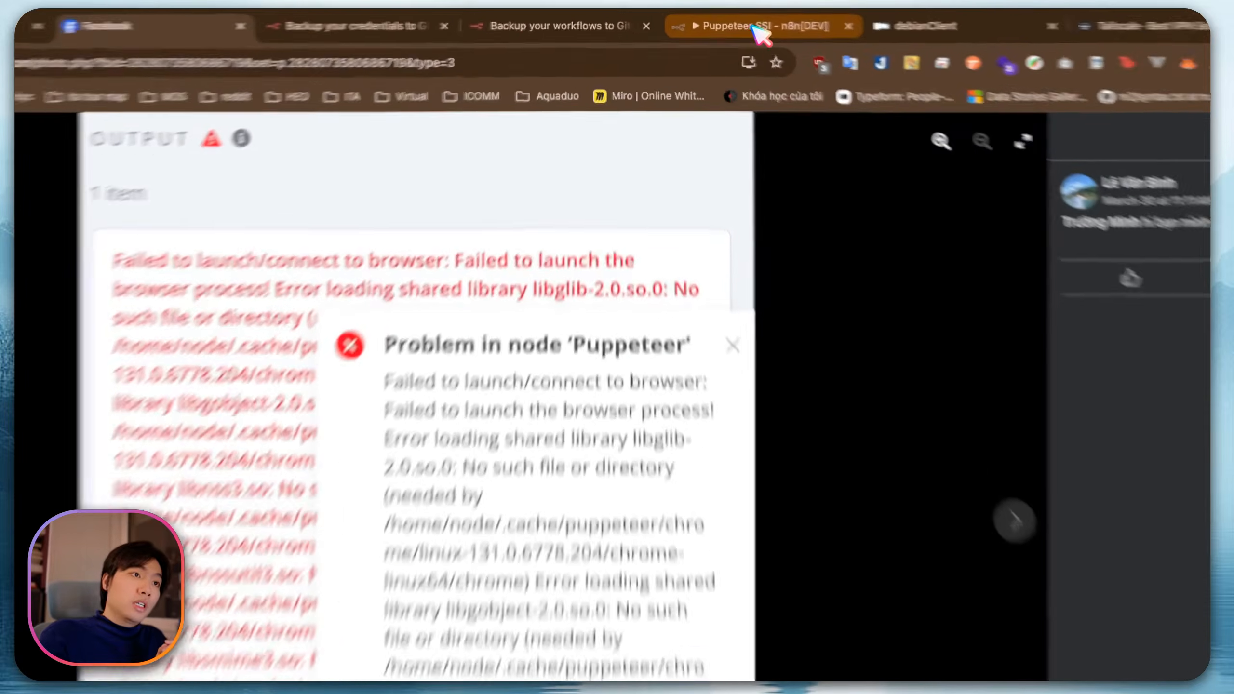
In the Puppeteer SSI workflow, try adding the Executable path option to the Puppeteer node and remove it
click(729, 21)
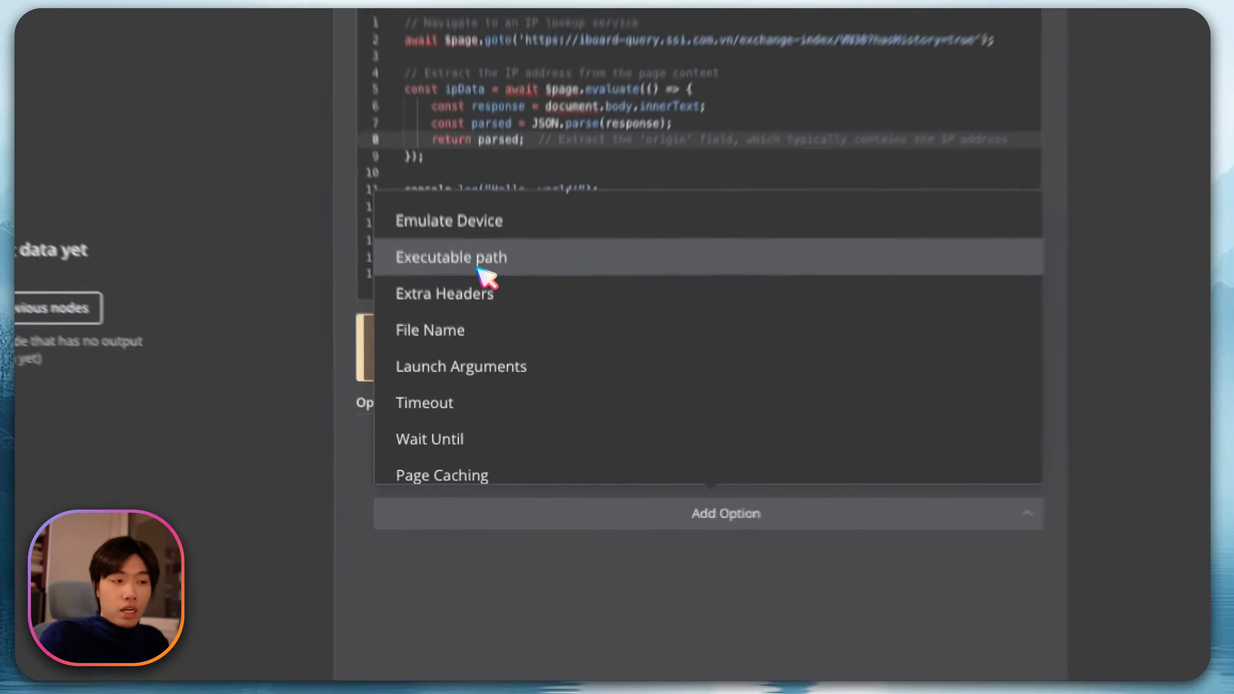
click(488, 369)
click(542, 488)
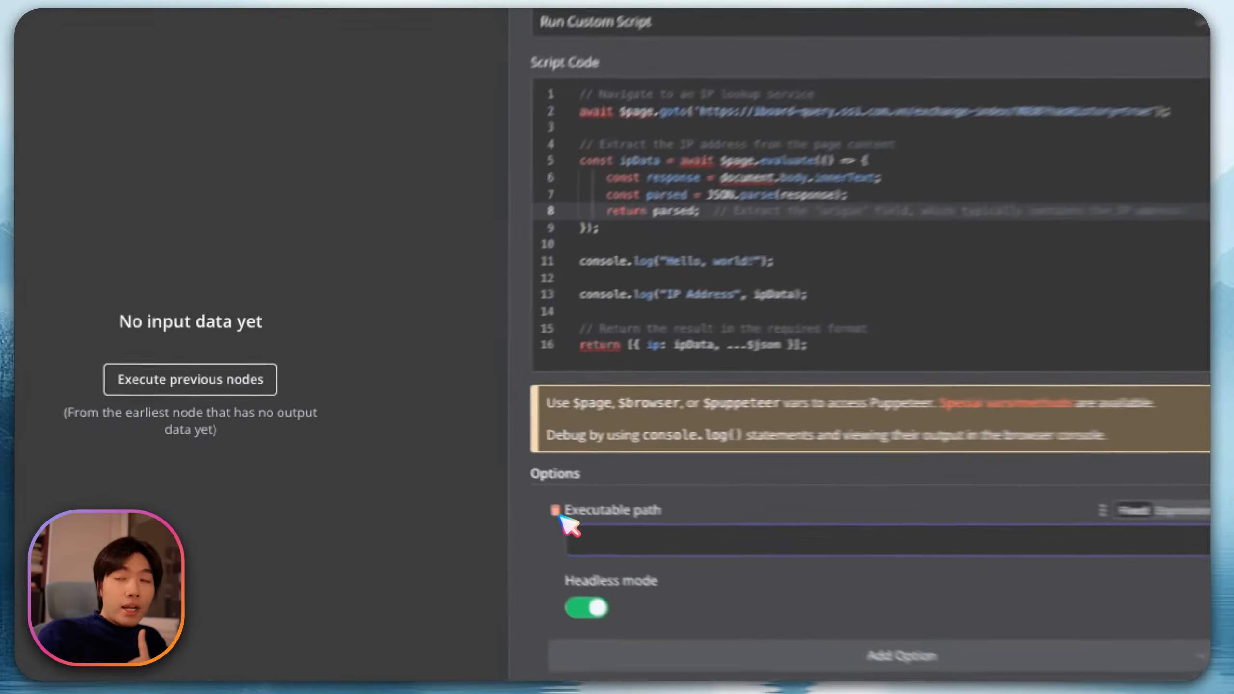
click(426, 471)
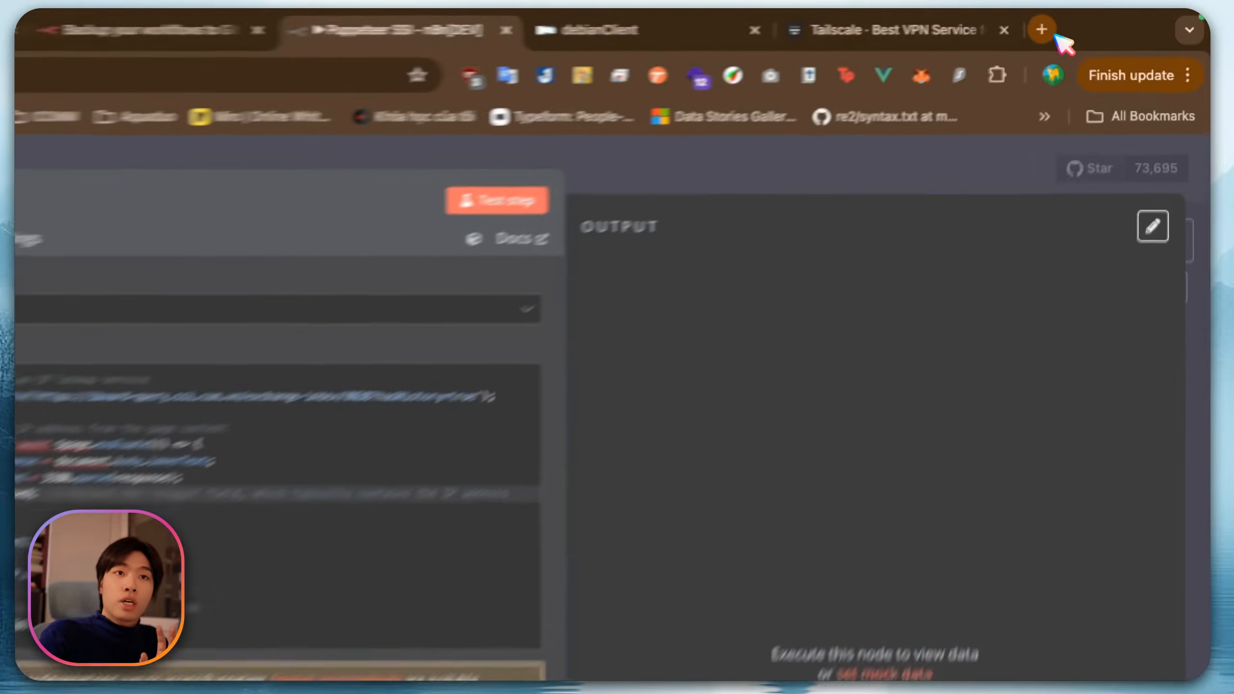
Load n8n.io/workflows/ in a new browser tab
click(1109, 21)
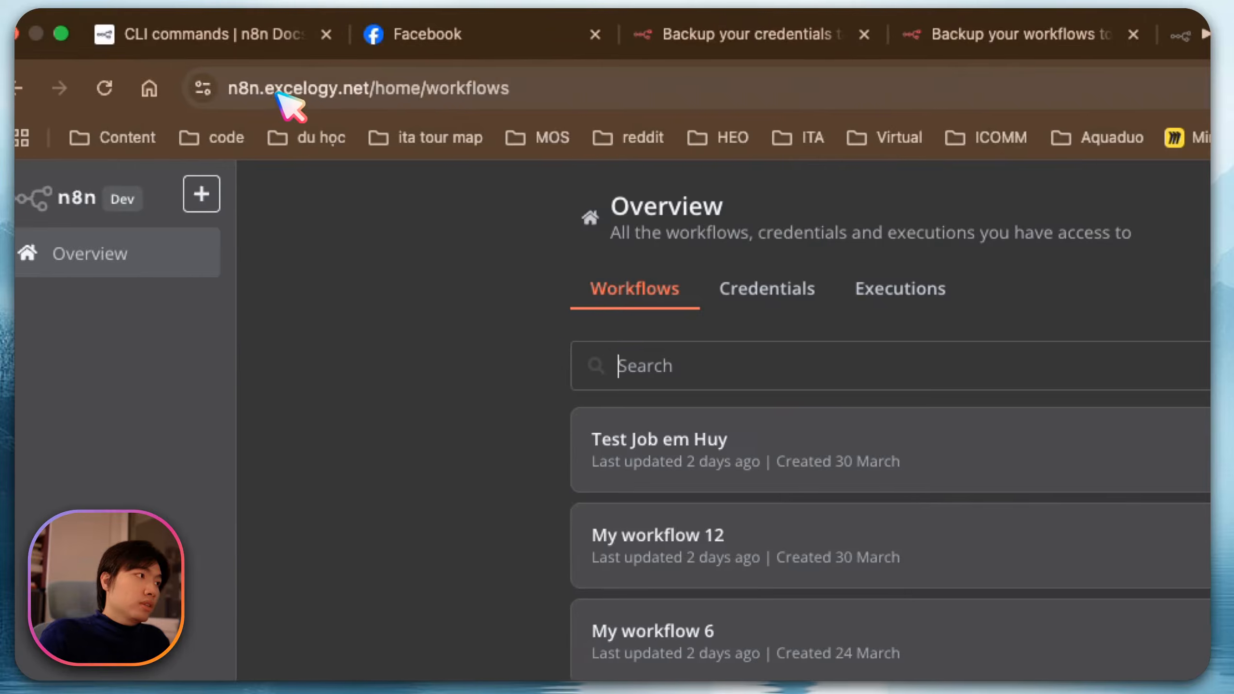
drag(277, 88, 712, 83)
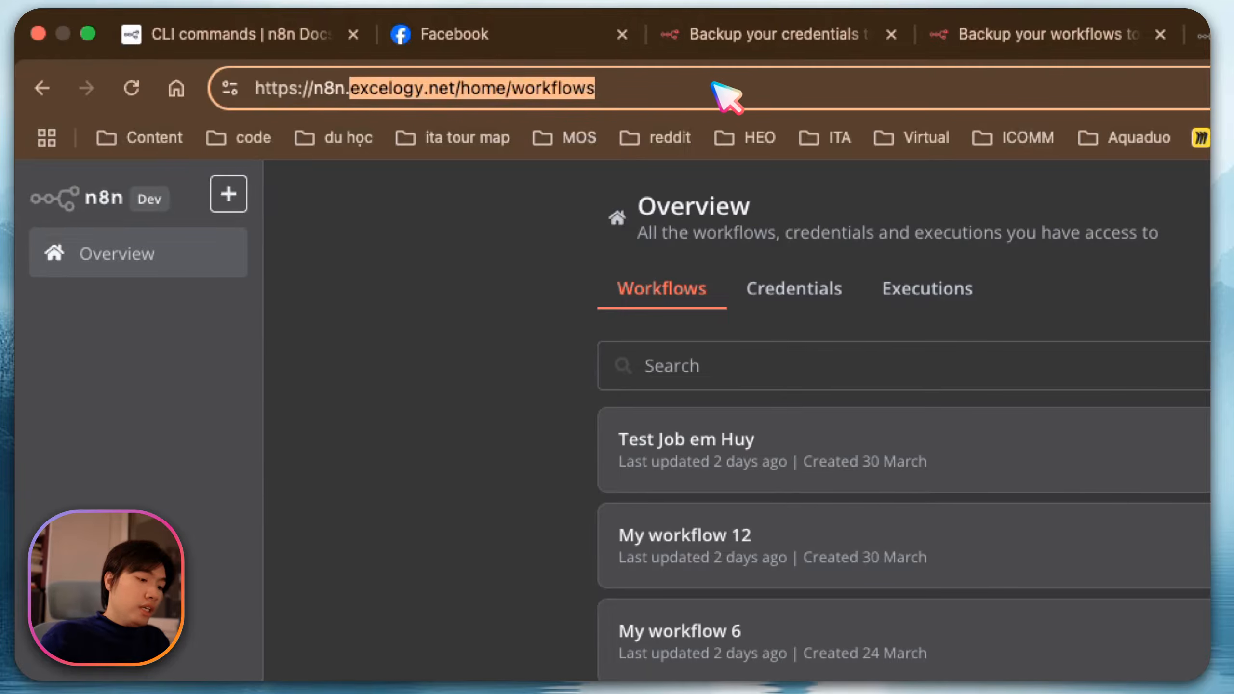
text(io/workflows/)
key(Return)
click(325, 92)
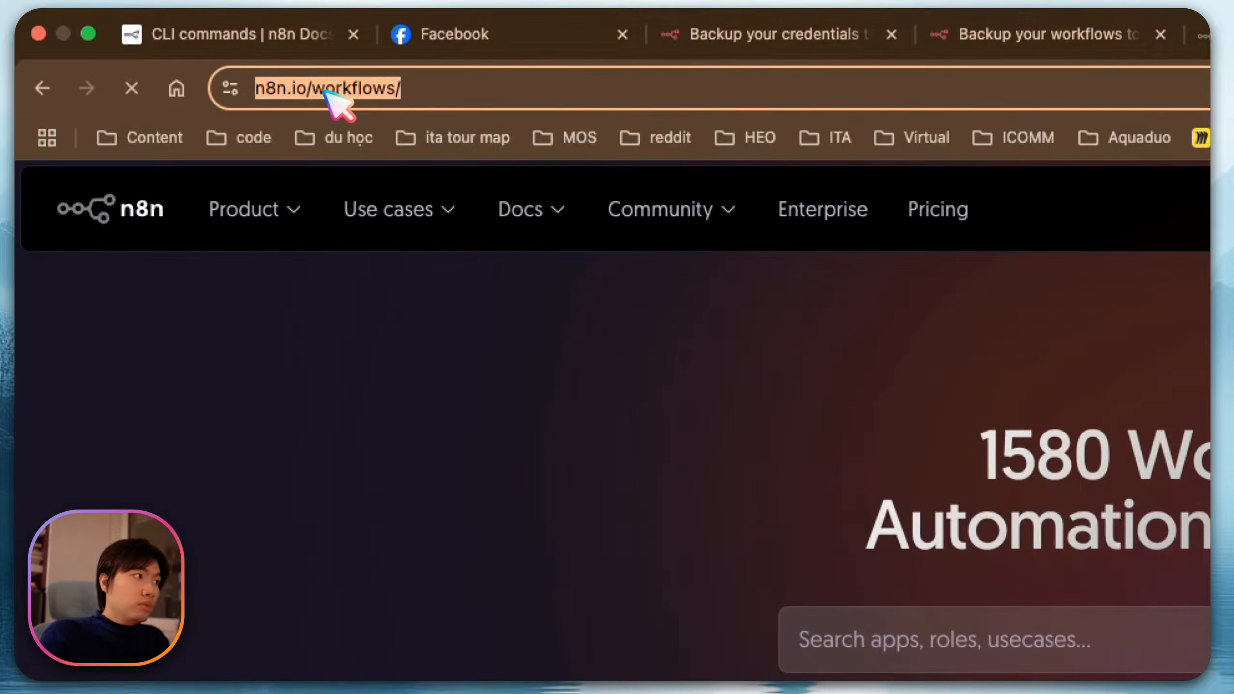
Open the npm installation page in n8n's self-hosting documentation
mouse_move(518, 205)
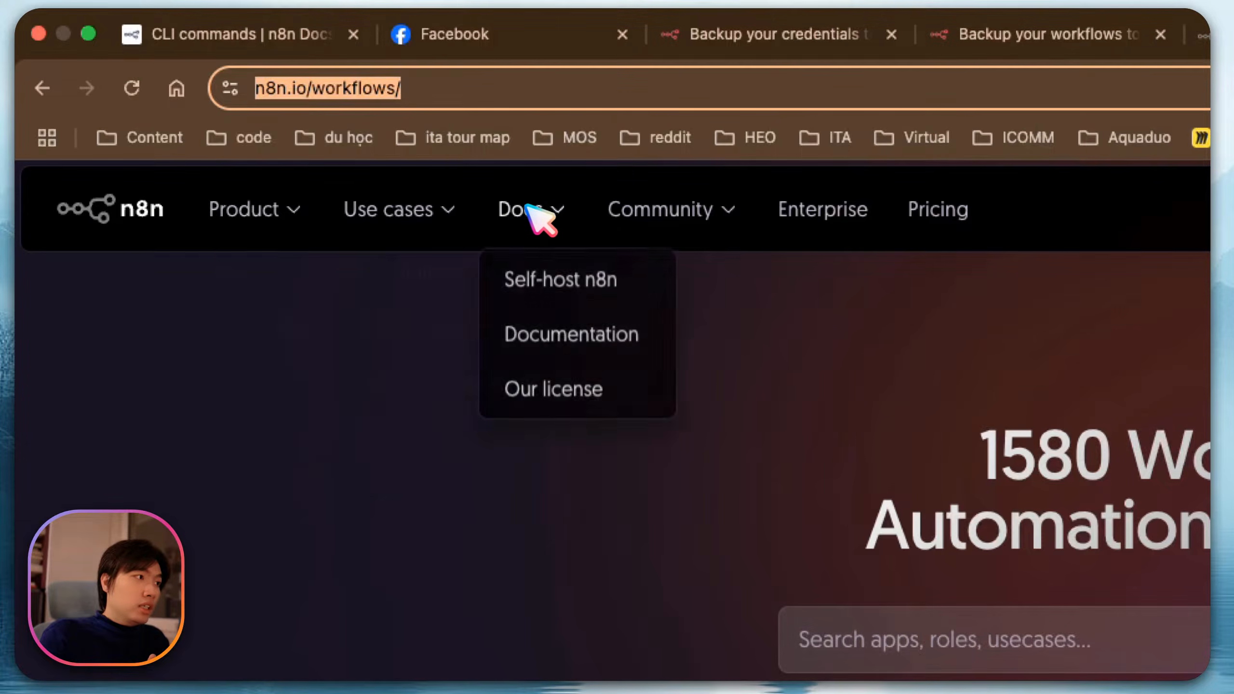
click(599, 284)
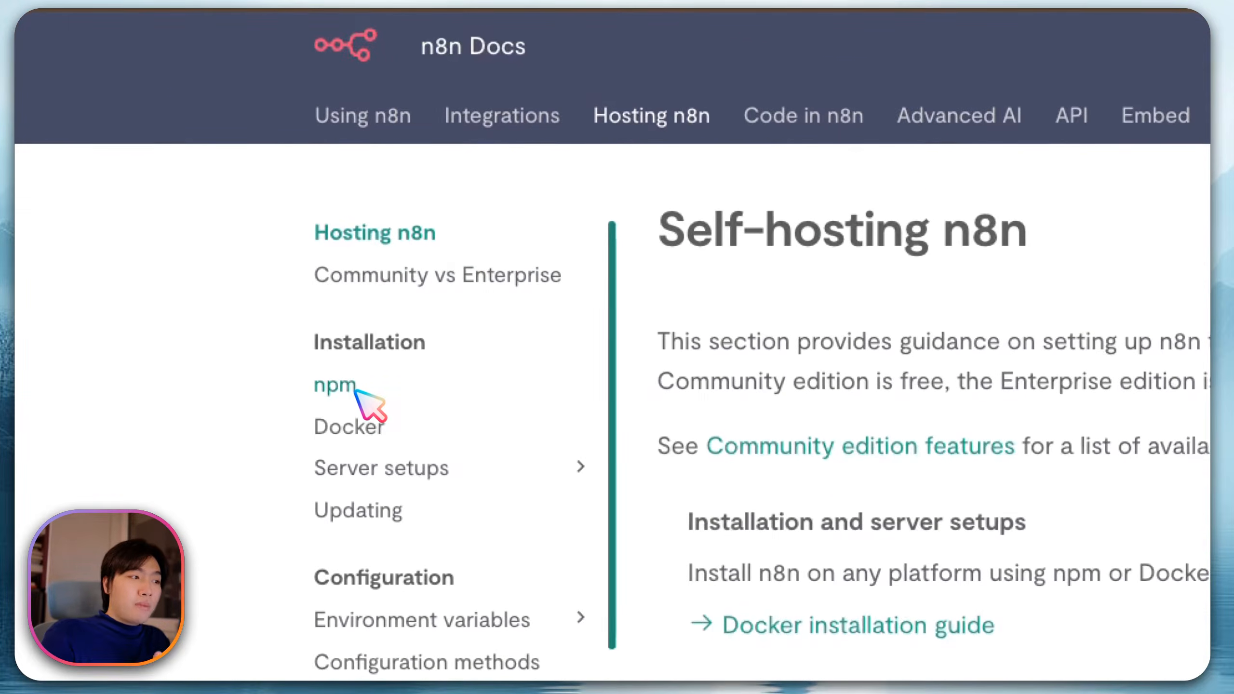
click(357, 391)
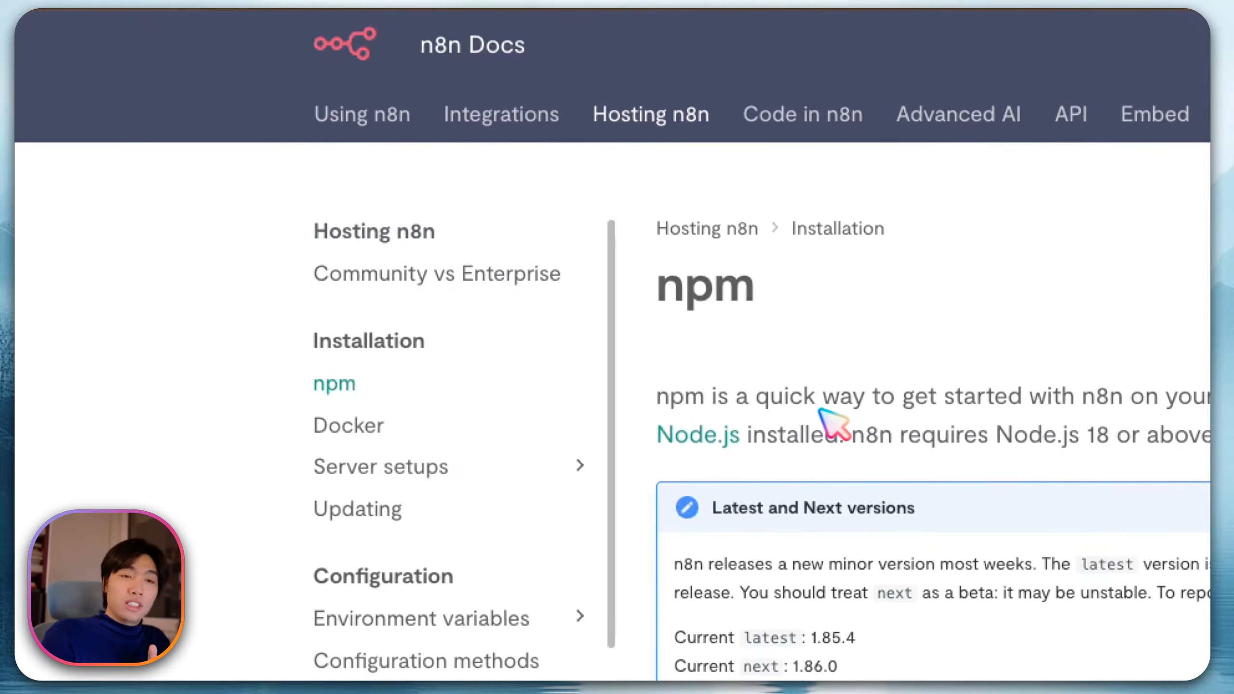
Review the global npm install and start commands for n8n, and the introductory Node.js requirements
scroll(807, 342, down, 10)
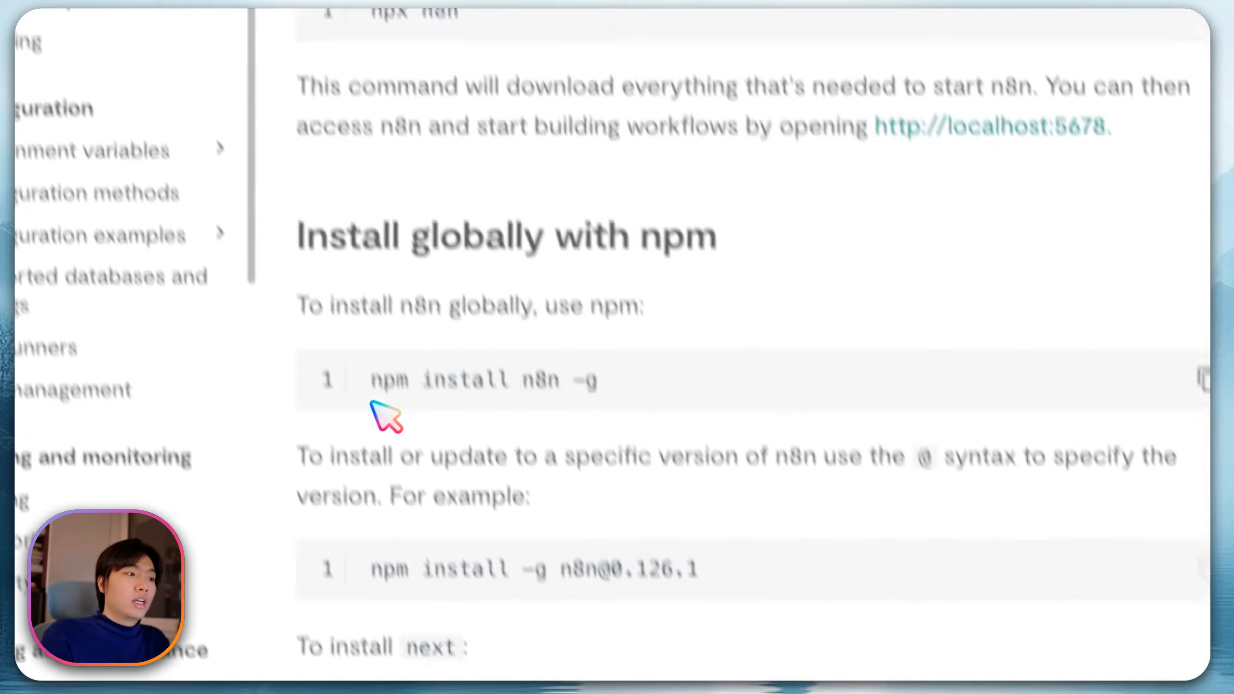
drag(459, 499, 923, 522)
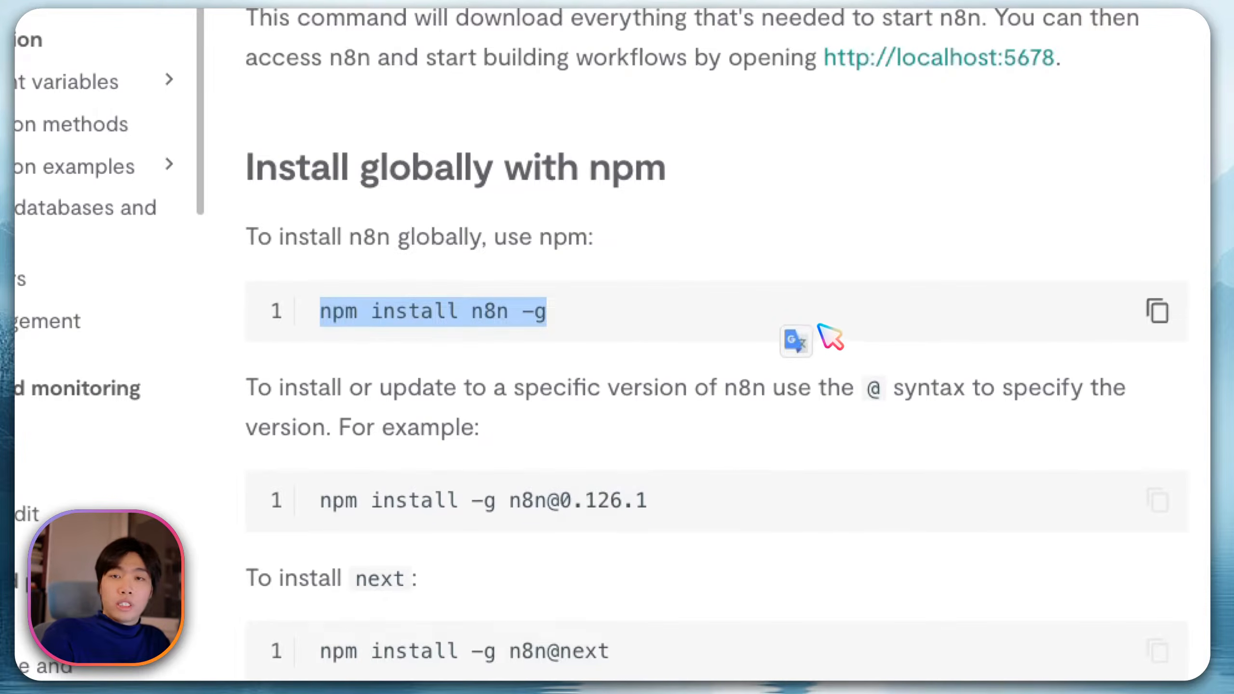
scroll(831, 337, down, 5)
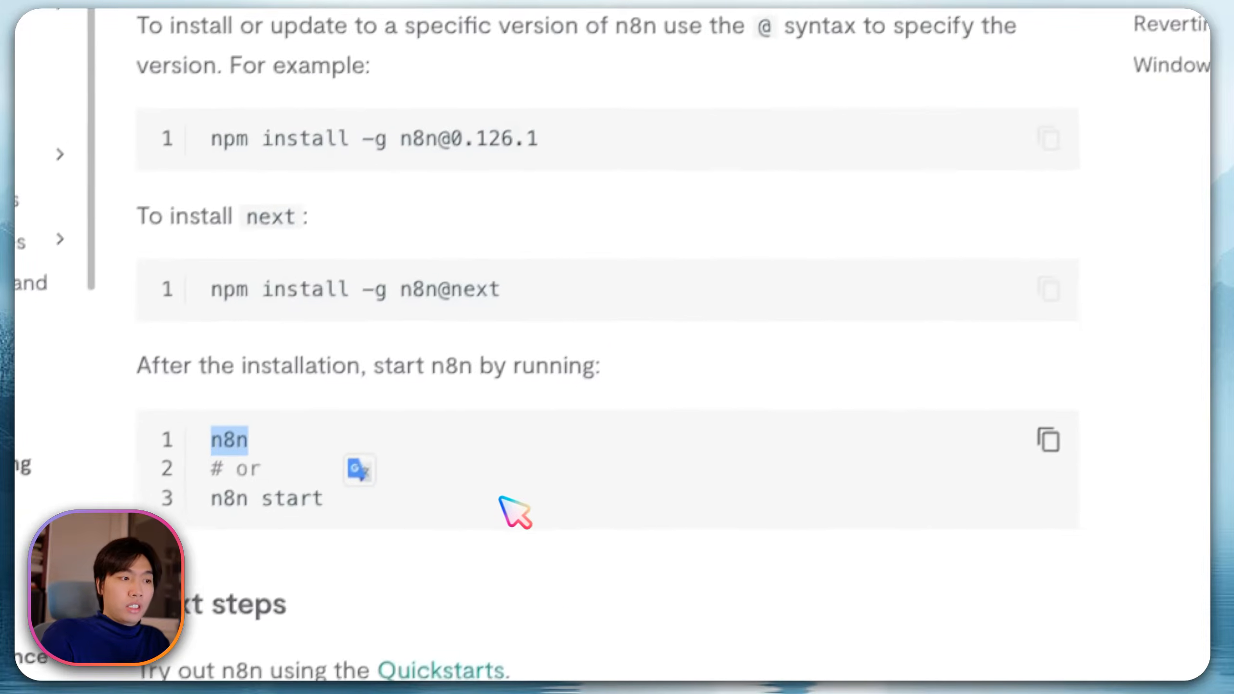
scroll(632, 486, up, 8)
scroll(699, 403, up, 3)
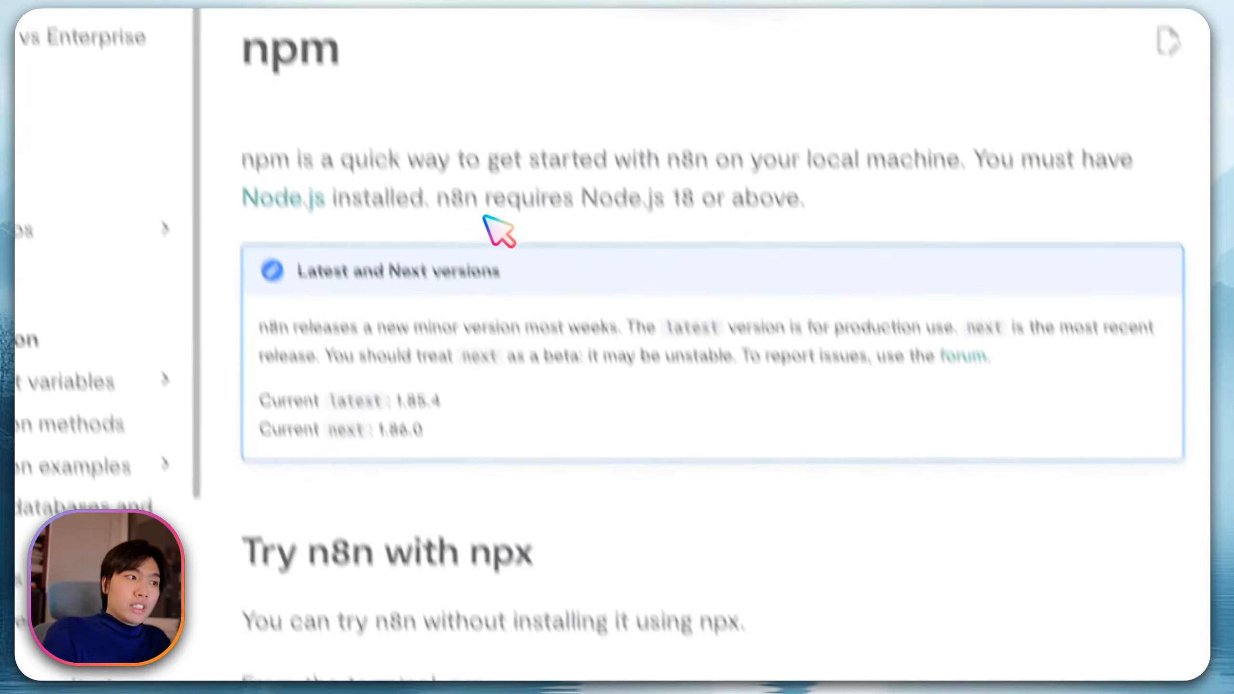
drag(336, 245, 962, 280)
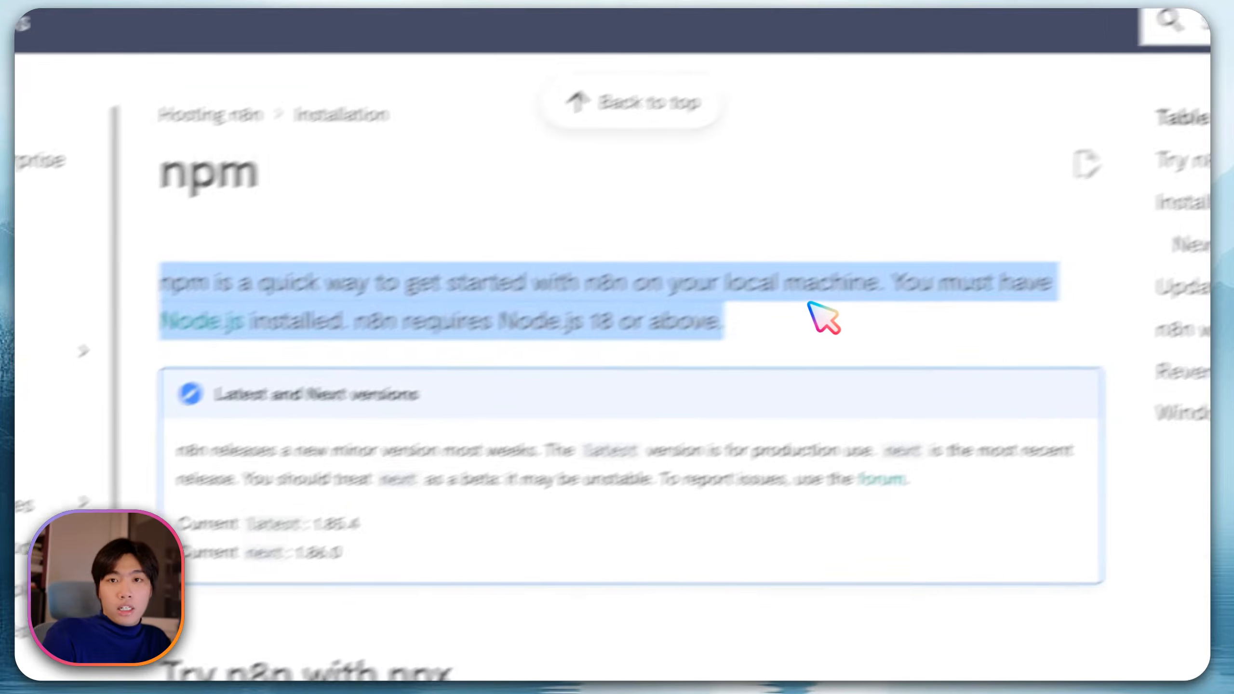
click(1052, 264)
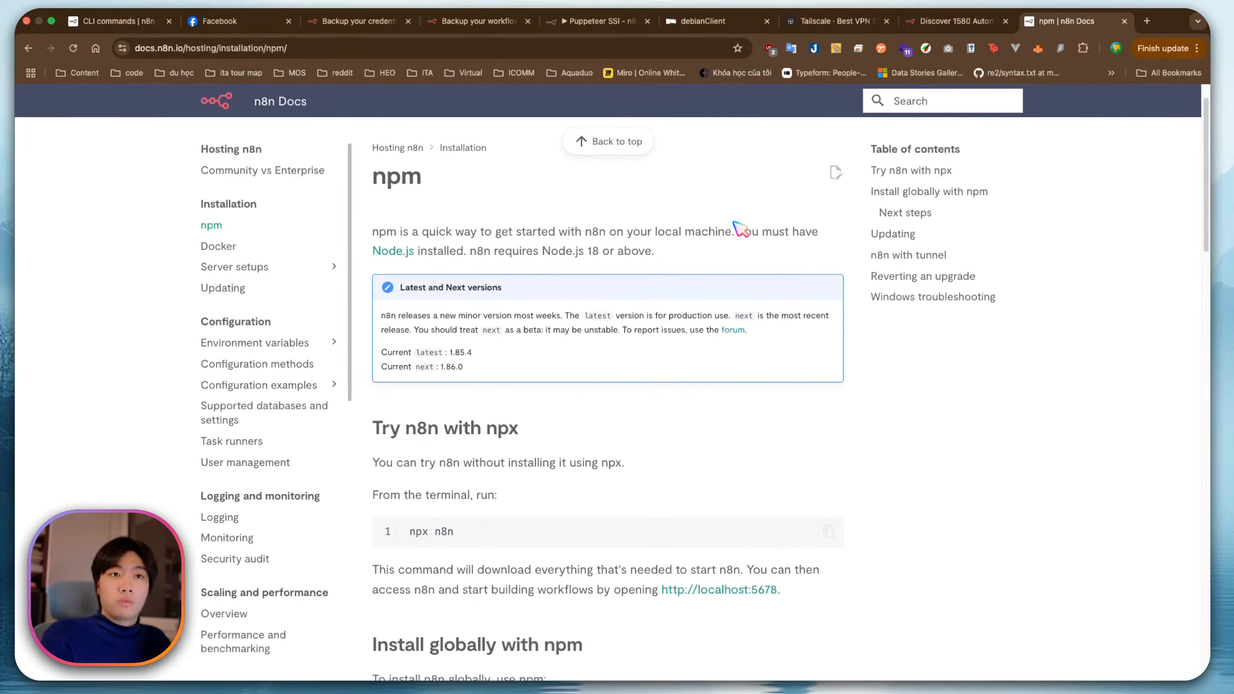
Open the Docker installation guide and review its advantages and prerequisites
click(217, 247)
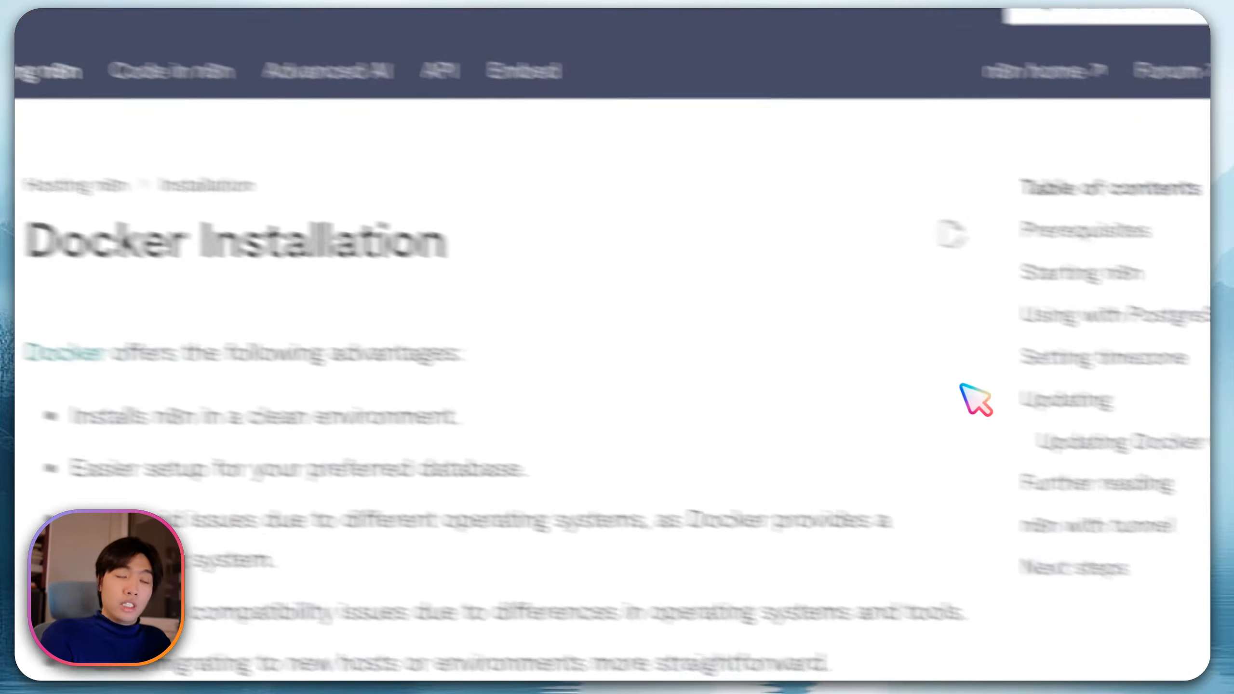
scroll(753, 341, down, 10)
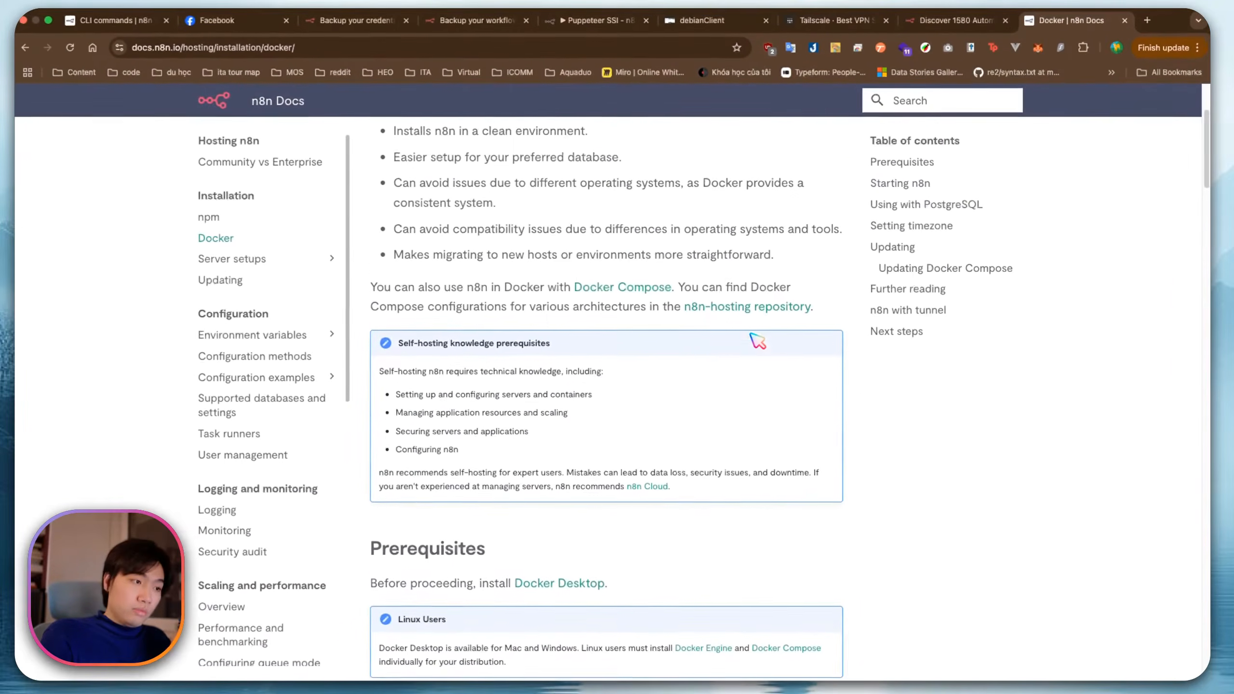
scroll(758, 342, down, 5)
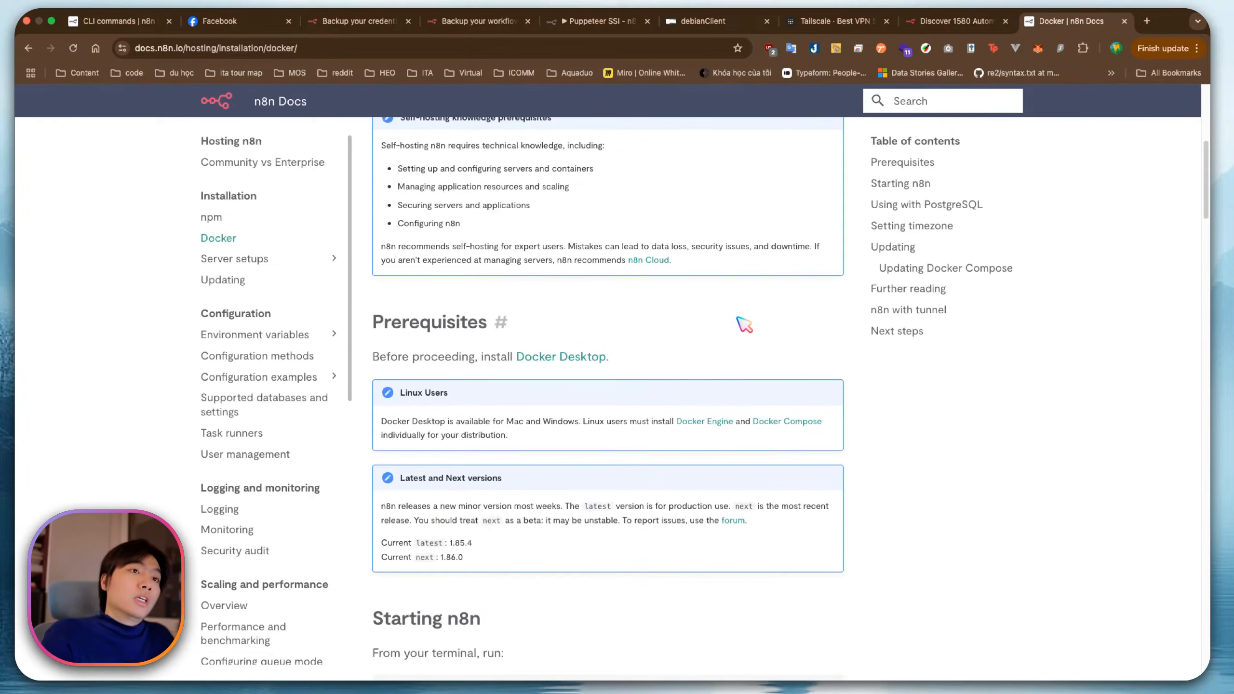
scroll(748, 323, up, 12)
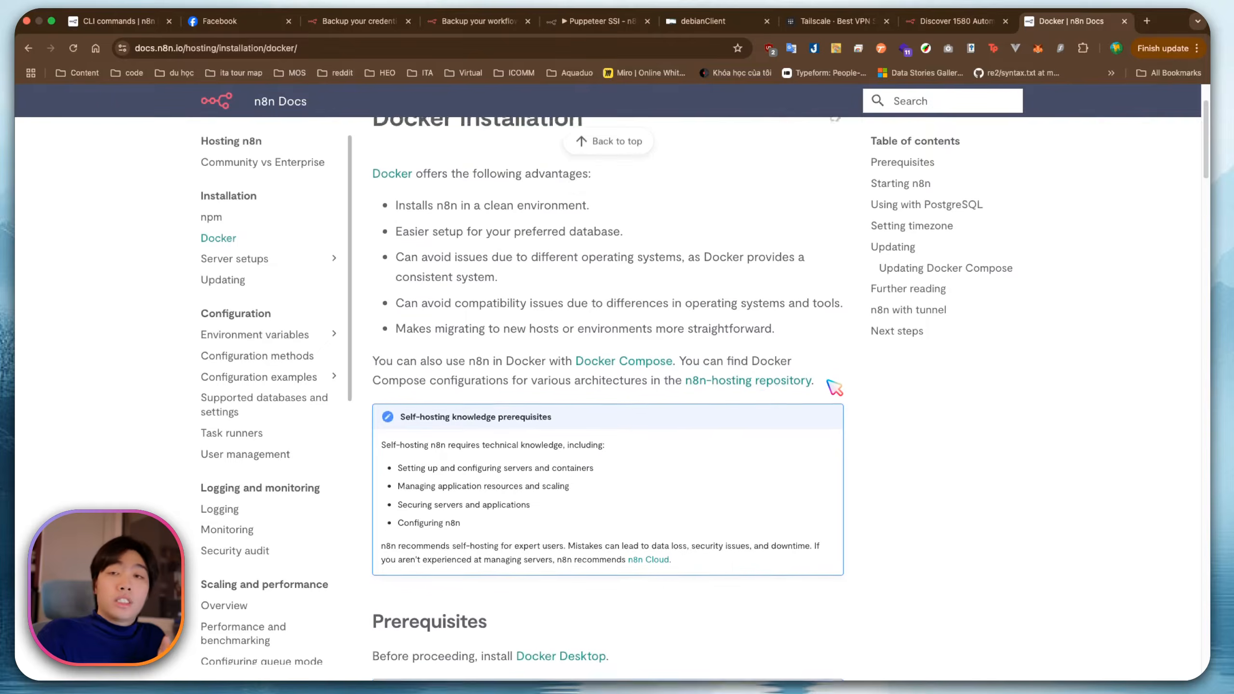
scroll(834, 387, up, 3)
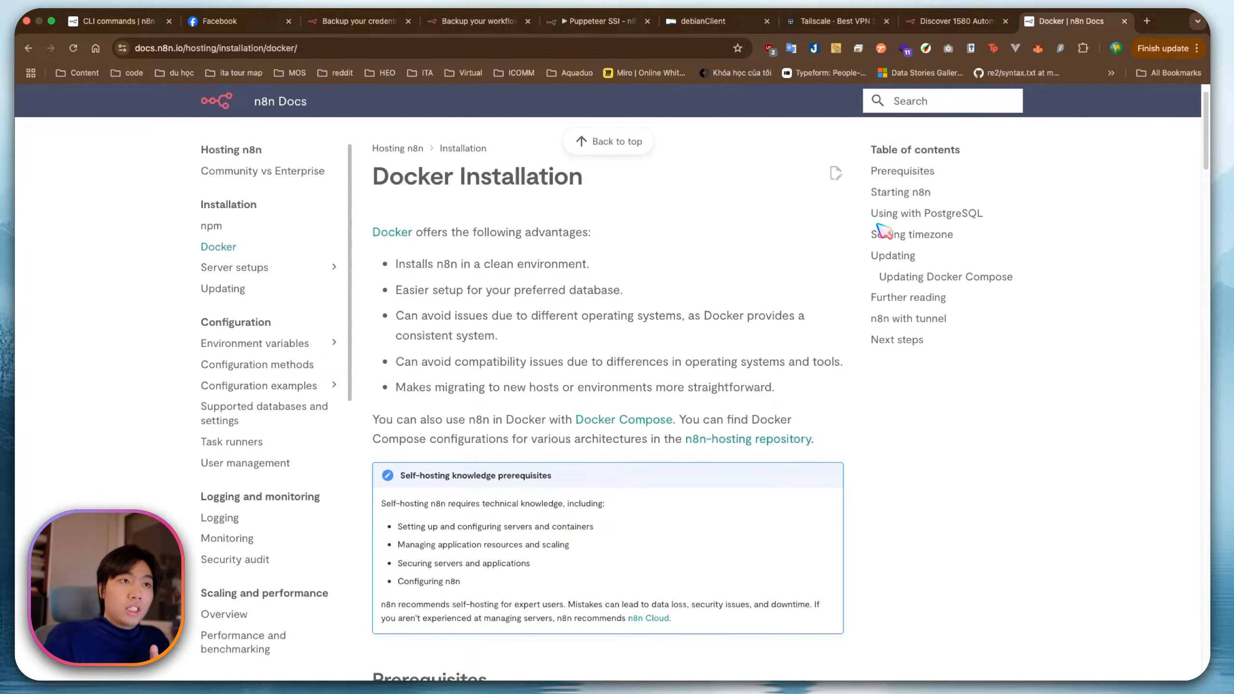
Close the enlarged error screenshot on Facebook and view the templates for backing up credentials and workflows to GitHub
click(275, 23)
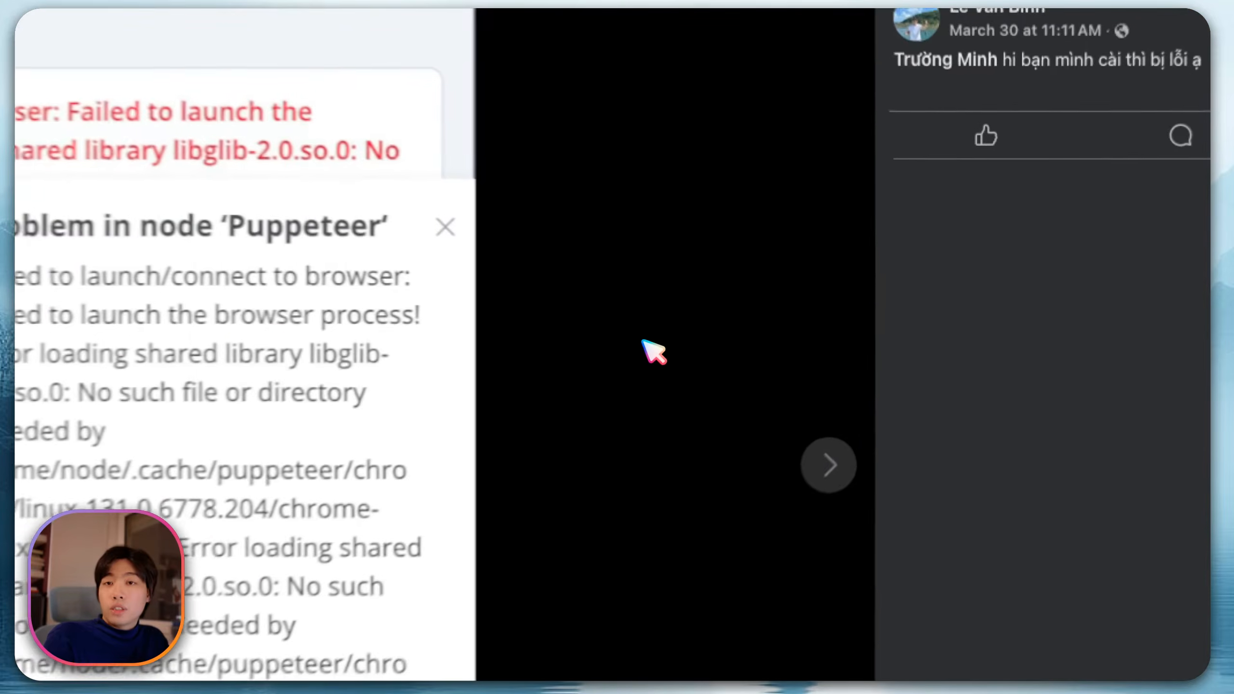
key(Escape)
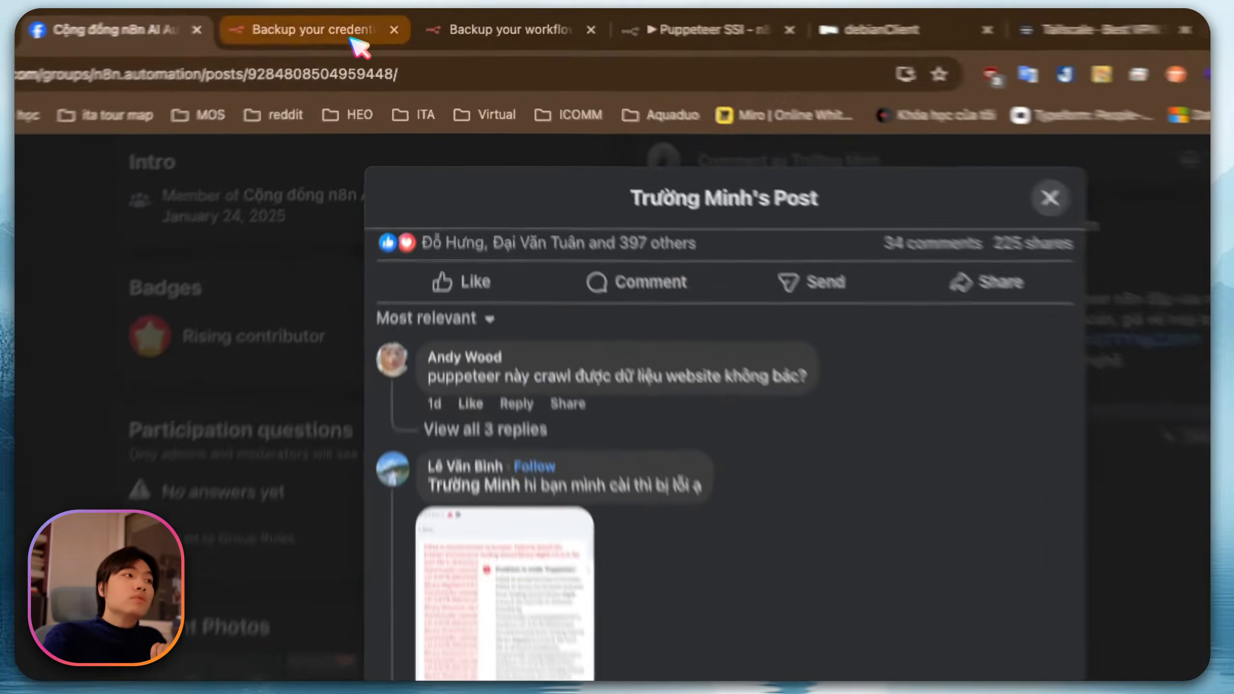
click(374, 22)
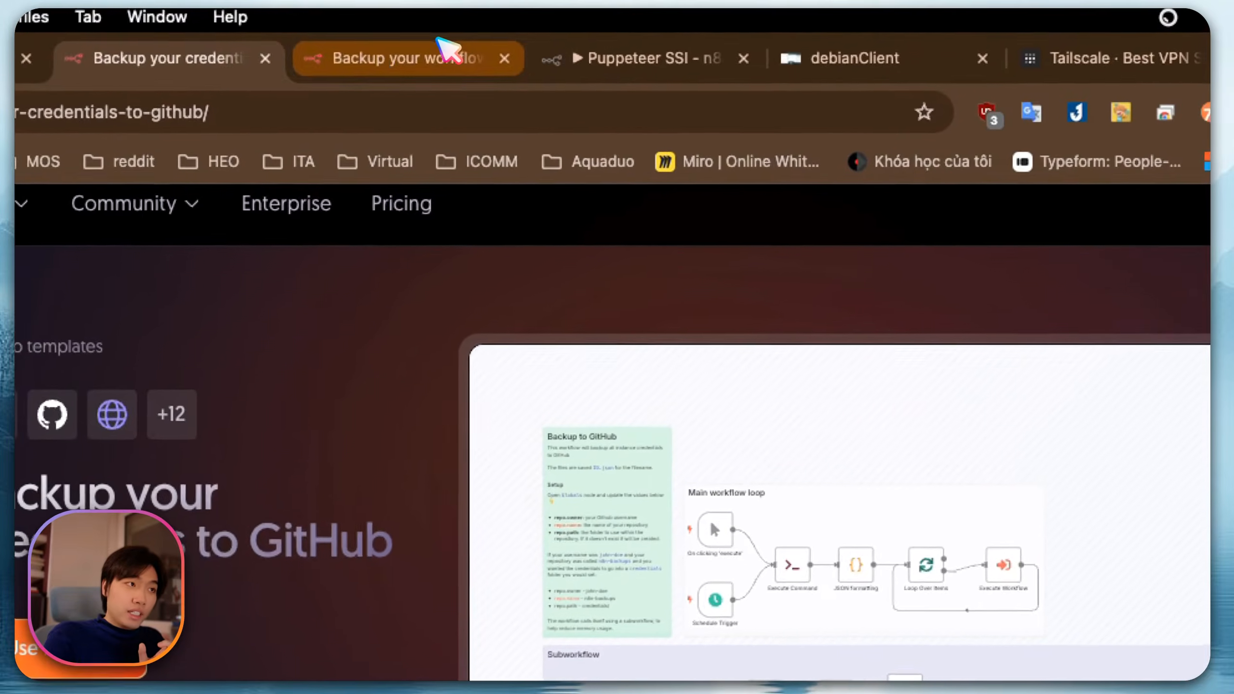
click(440, 38)
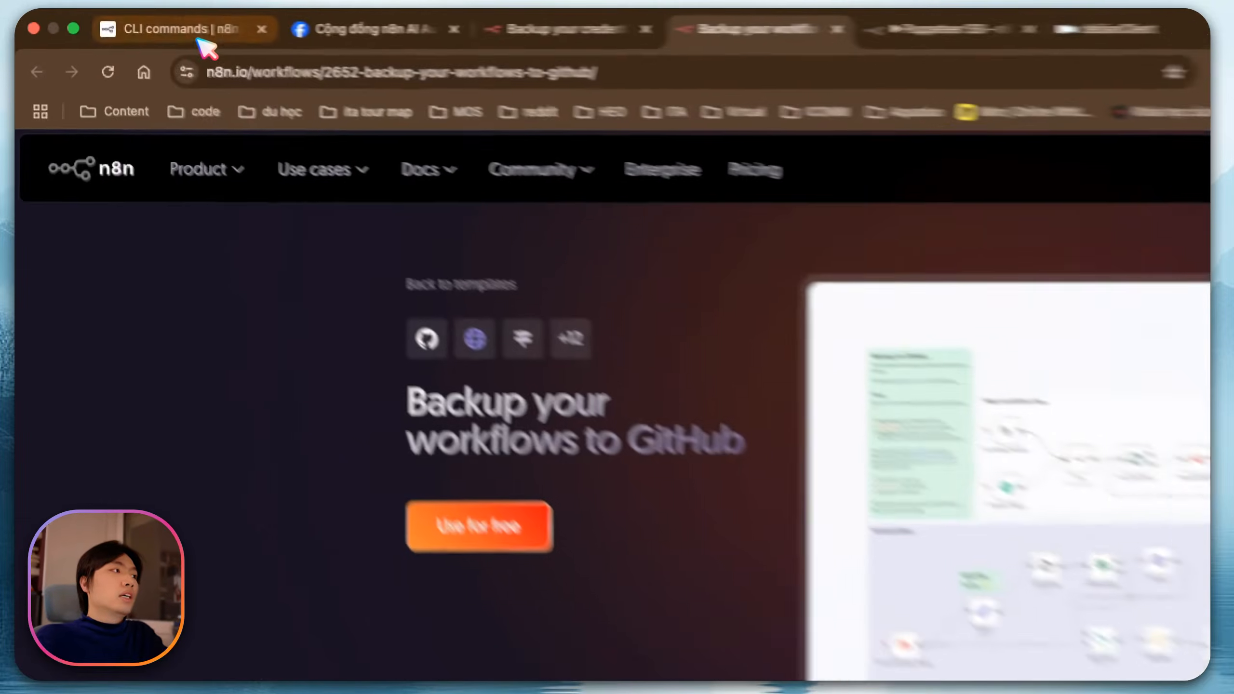
Go to the beginning of the n8n CLI commands documentation and highlight words in its page title
click(199, 42)
scroll(581, 304, up, 10)
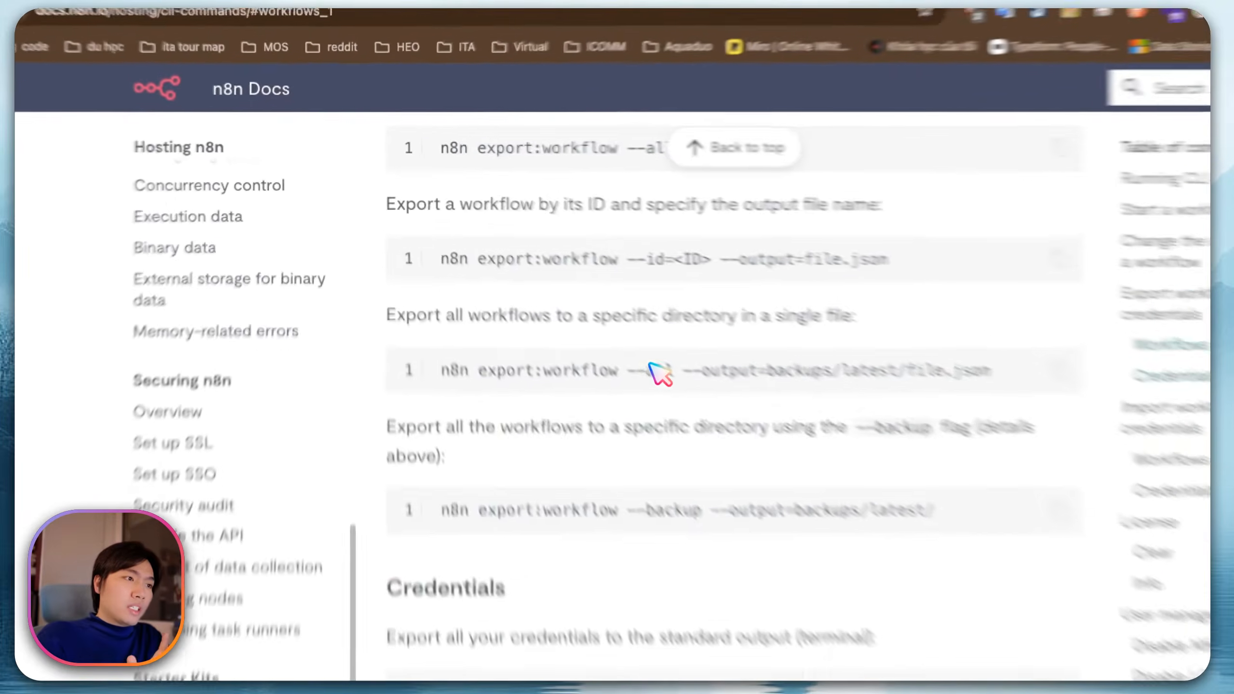
scroll(580, 303, up, 10)
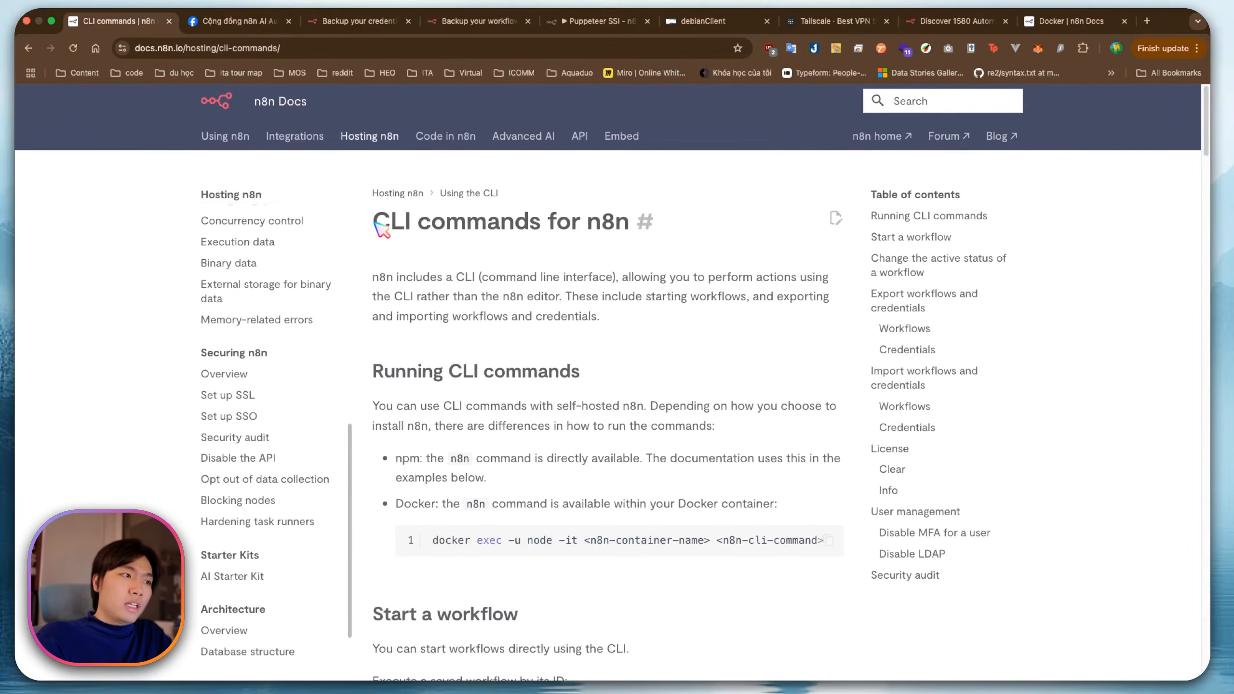
drag(374, 224, 486, 228)
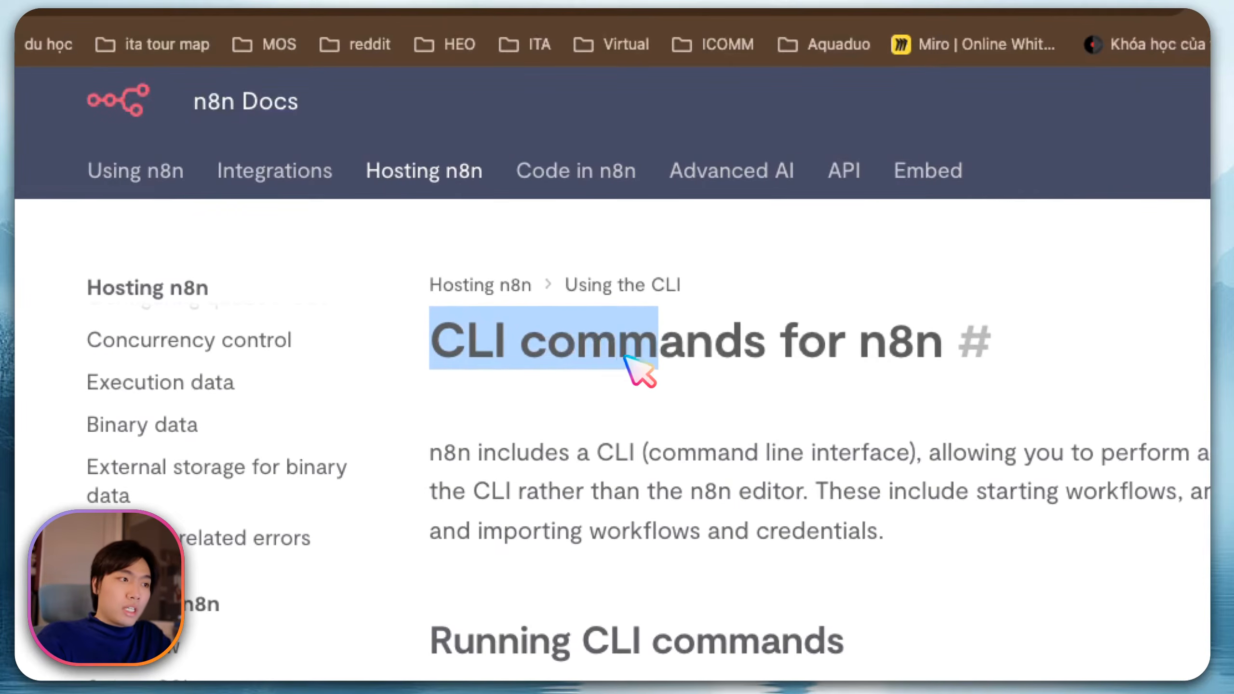
click(565, 367)
drag(518, 342, 790, 345)
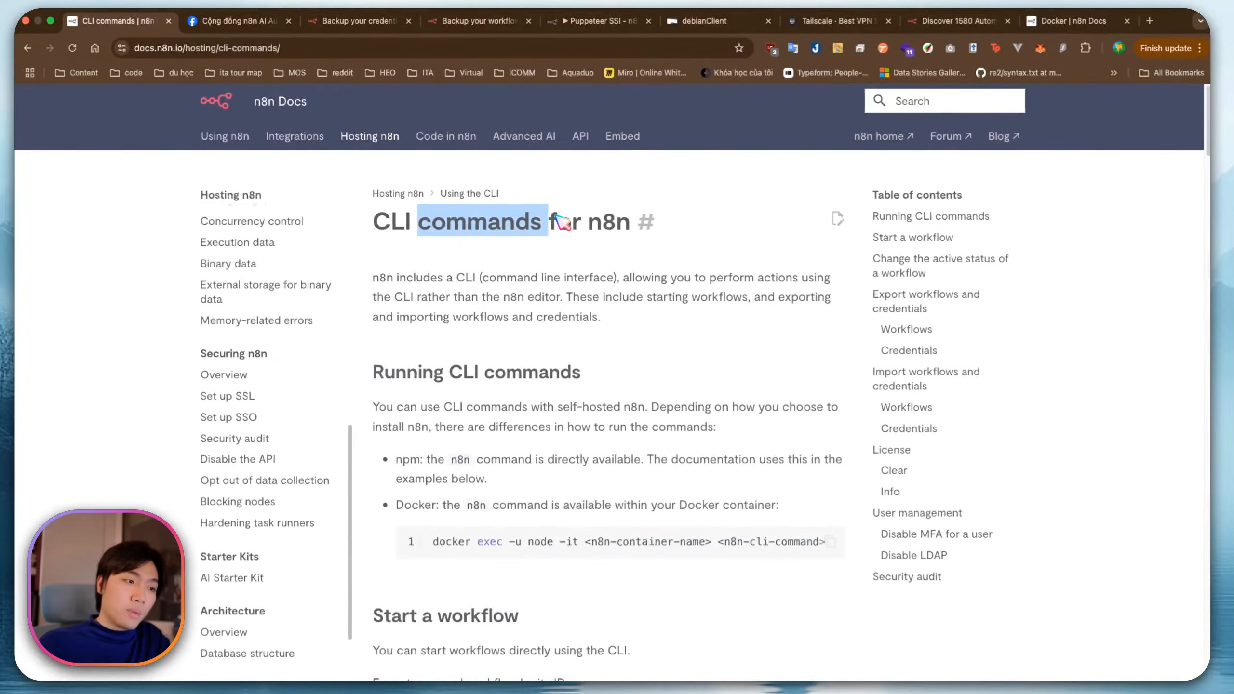
Locate the workflow export section and highlight the command that exports all workflows to backups/latest/file.json
scroll(680, 355, down, 6)
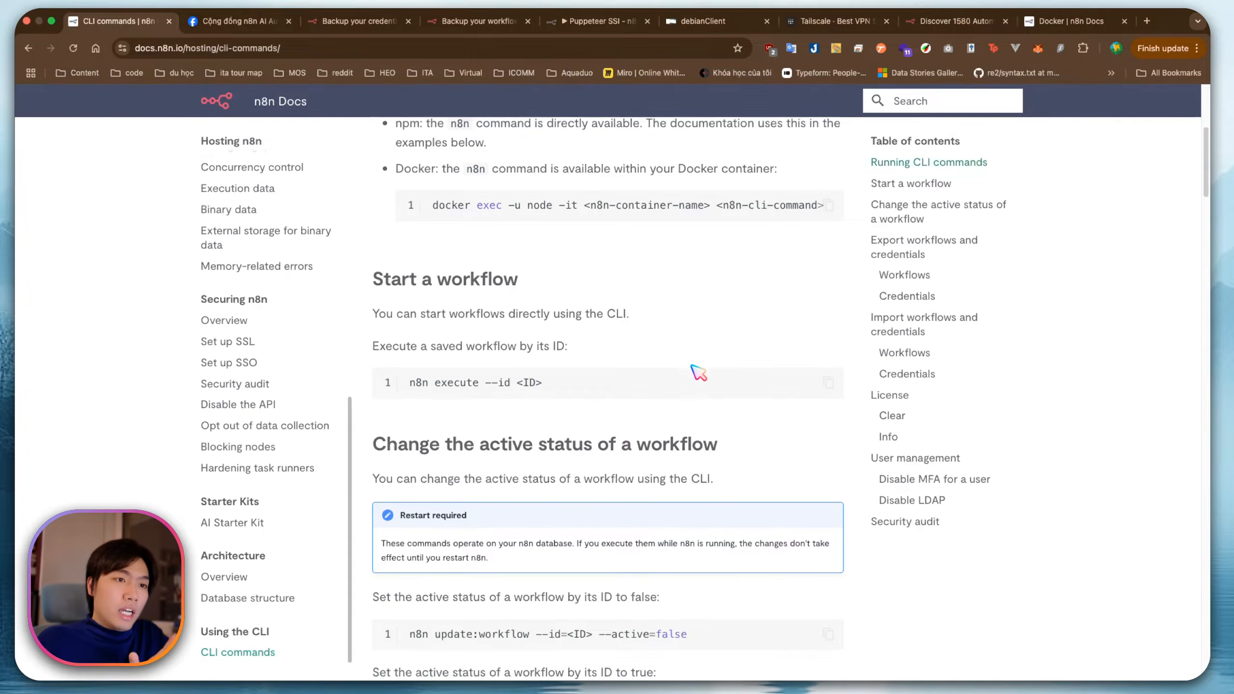
scroll(699, 371, down, 9)
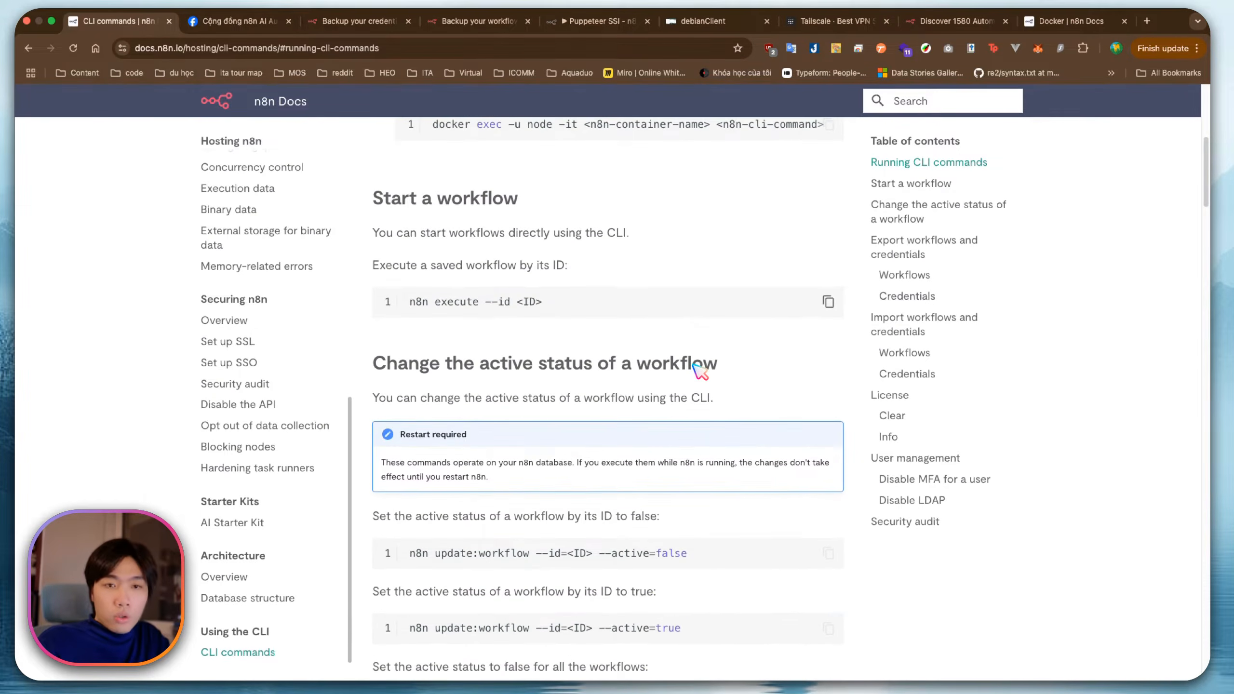
scroll(747, 326, down, 12)
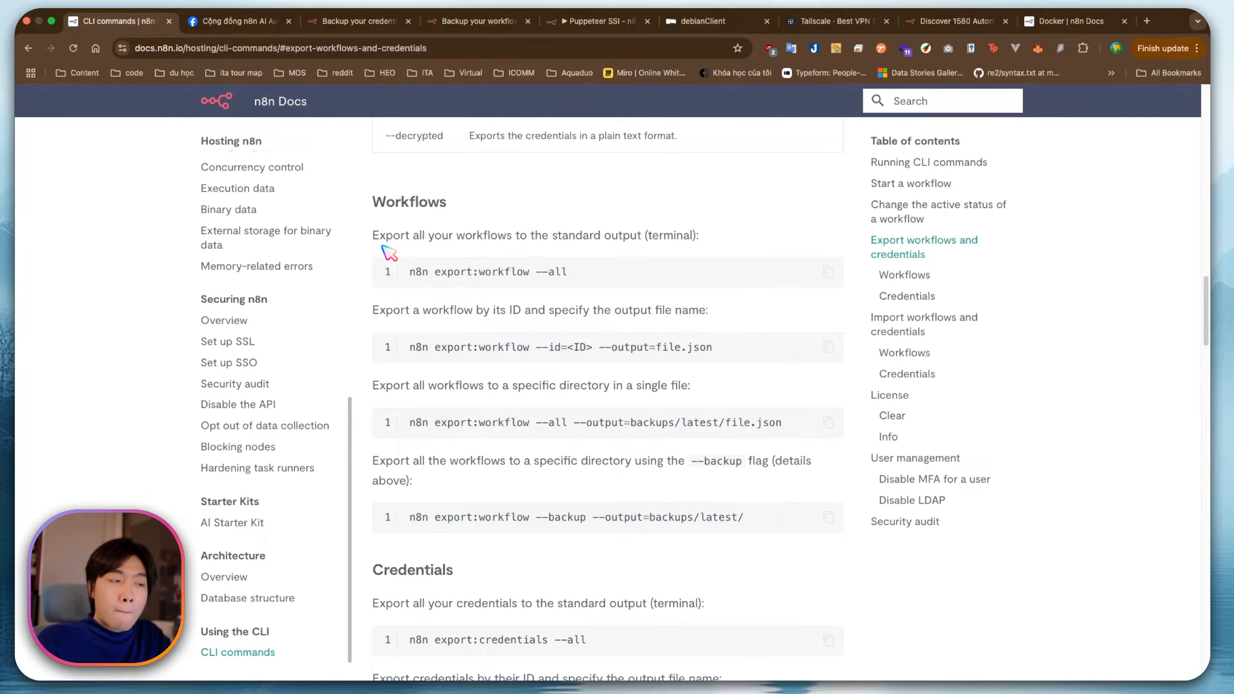
drag(782, 421, 445, 424)
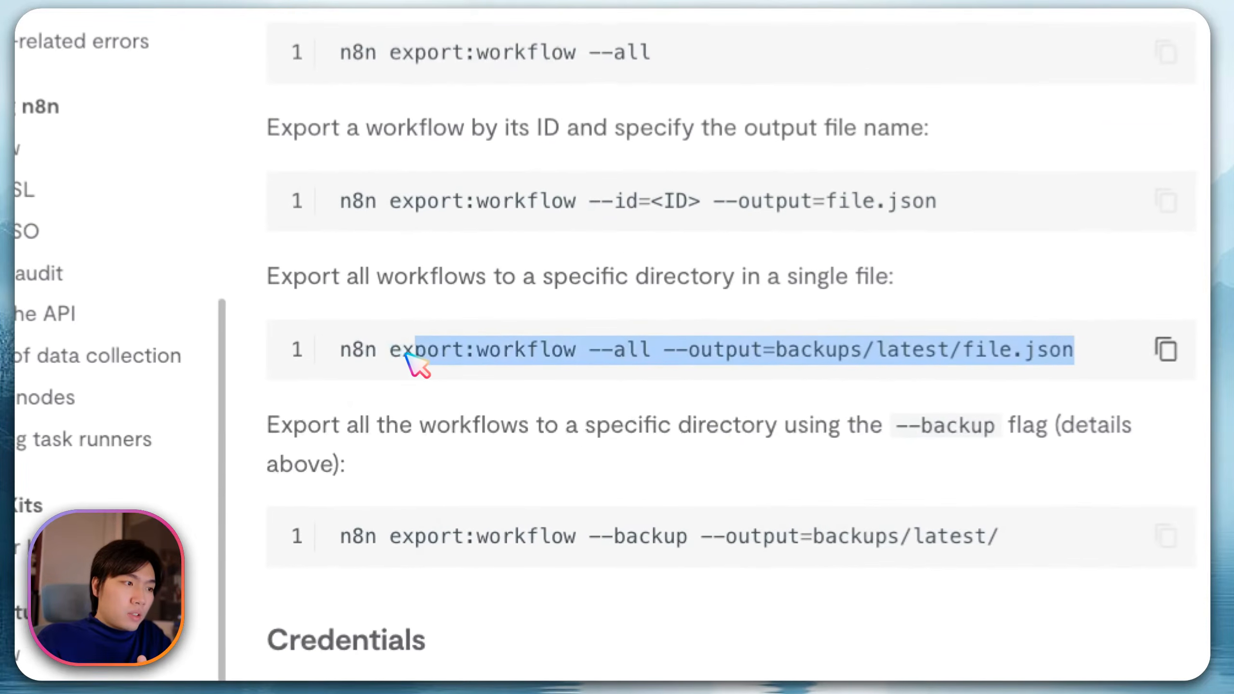
Copy the command that exports all workflows to backups/latest/file.json
click(859, 347)
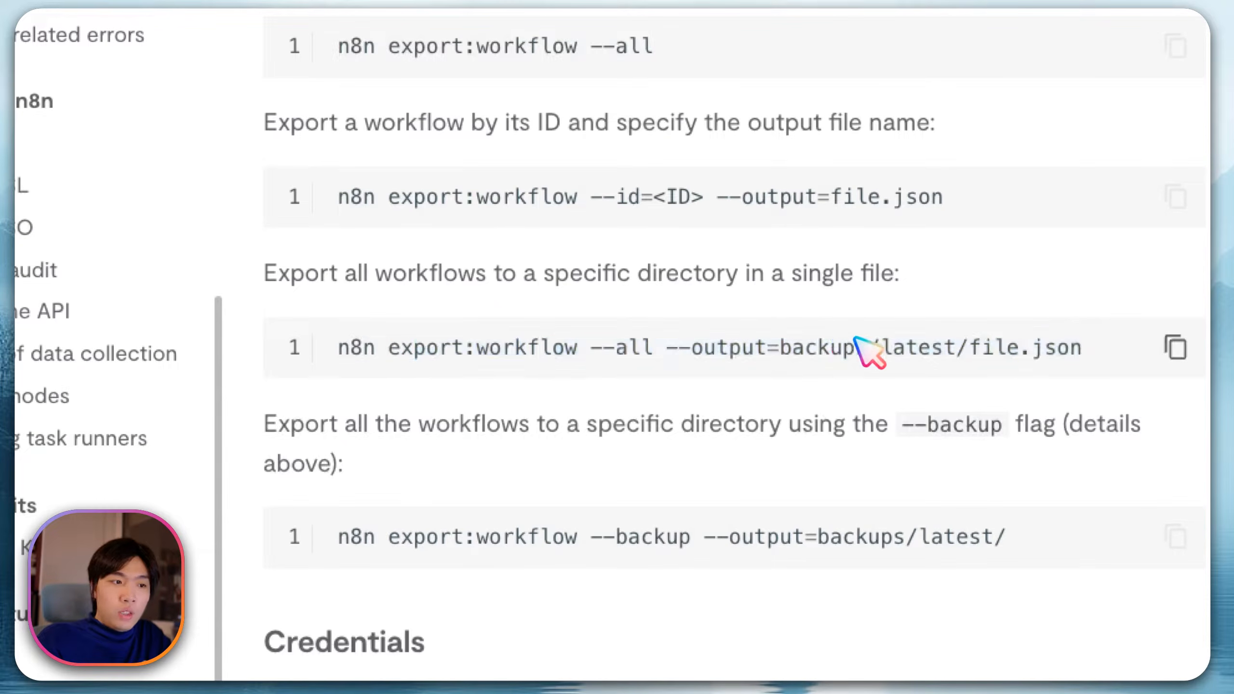
drag(311, 356, 63, 342)
key(super+c)
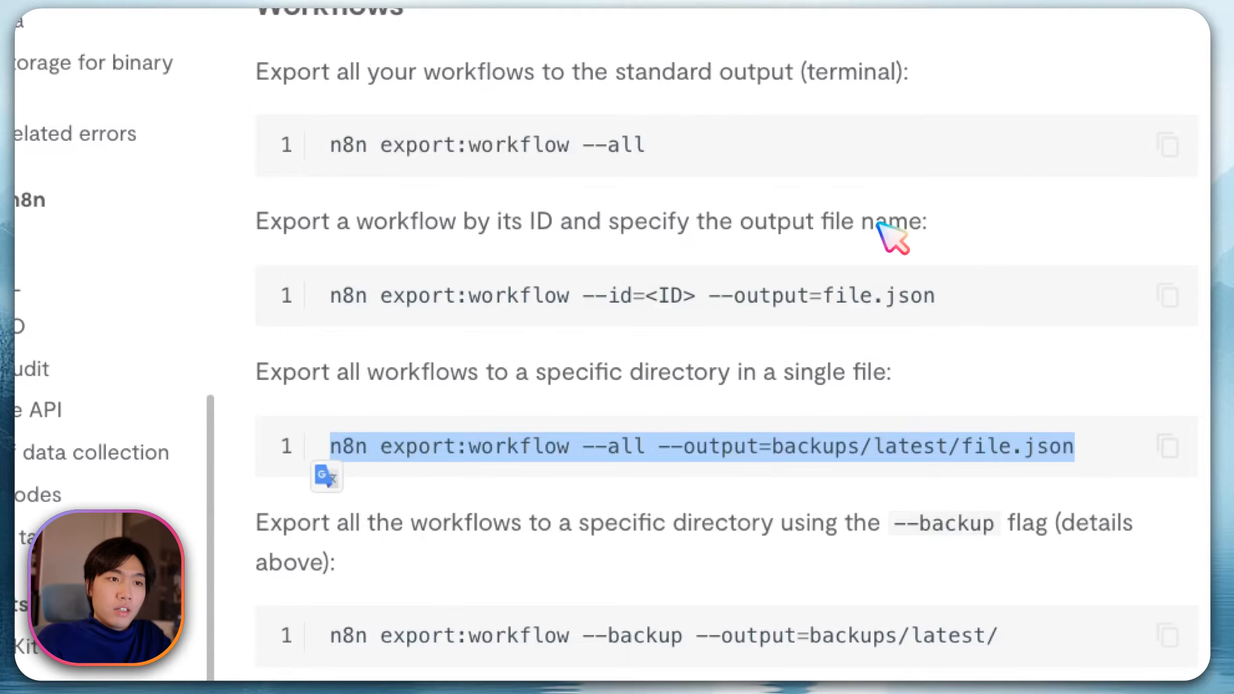
Locate the credentials export section and highlight the command that exports all credentials to backups/latest/file.json
scroll(874, 226, down, 8)
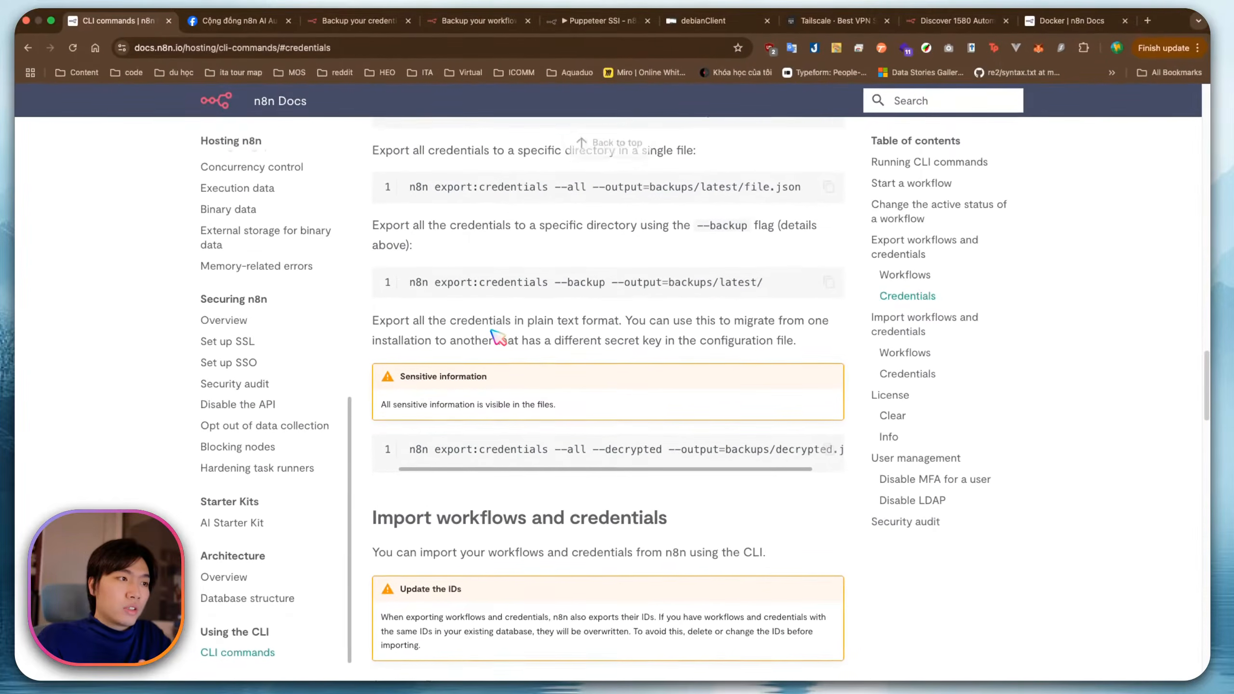
scroll(498, 336, up, 3)
drag(427, 367, 786, 364)
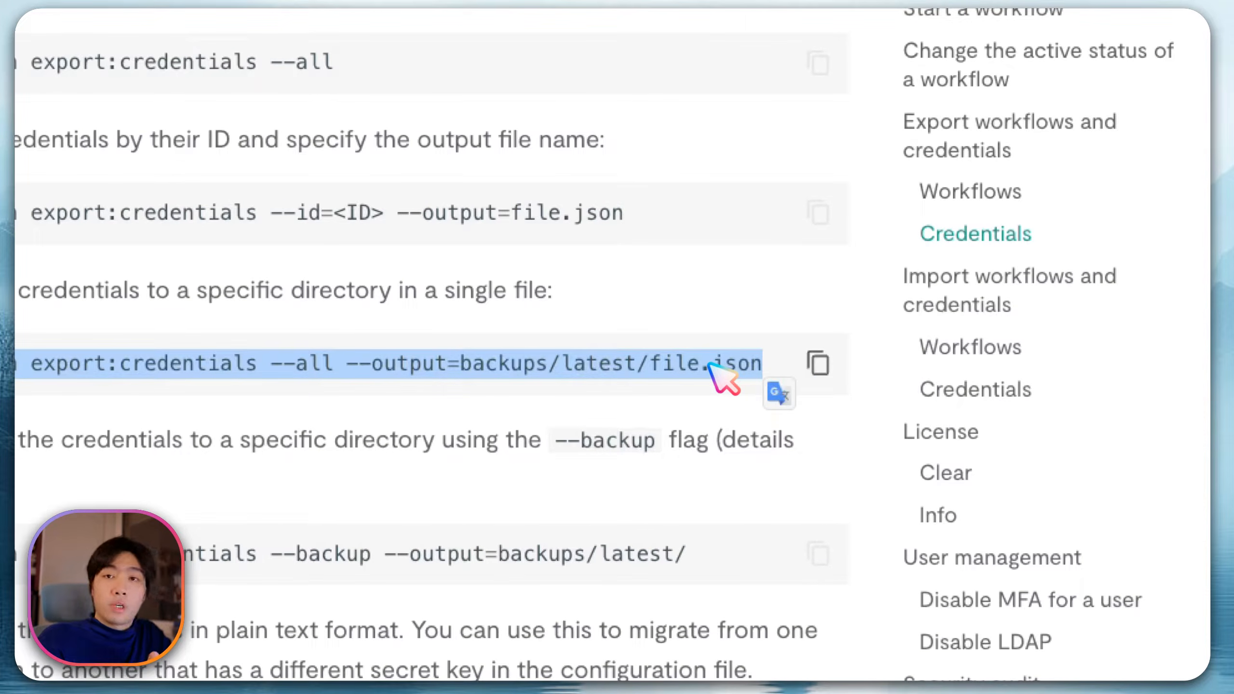
click(709, 365)
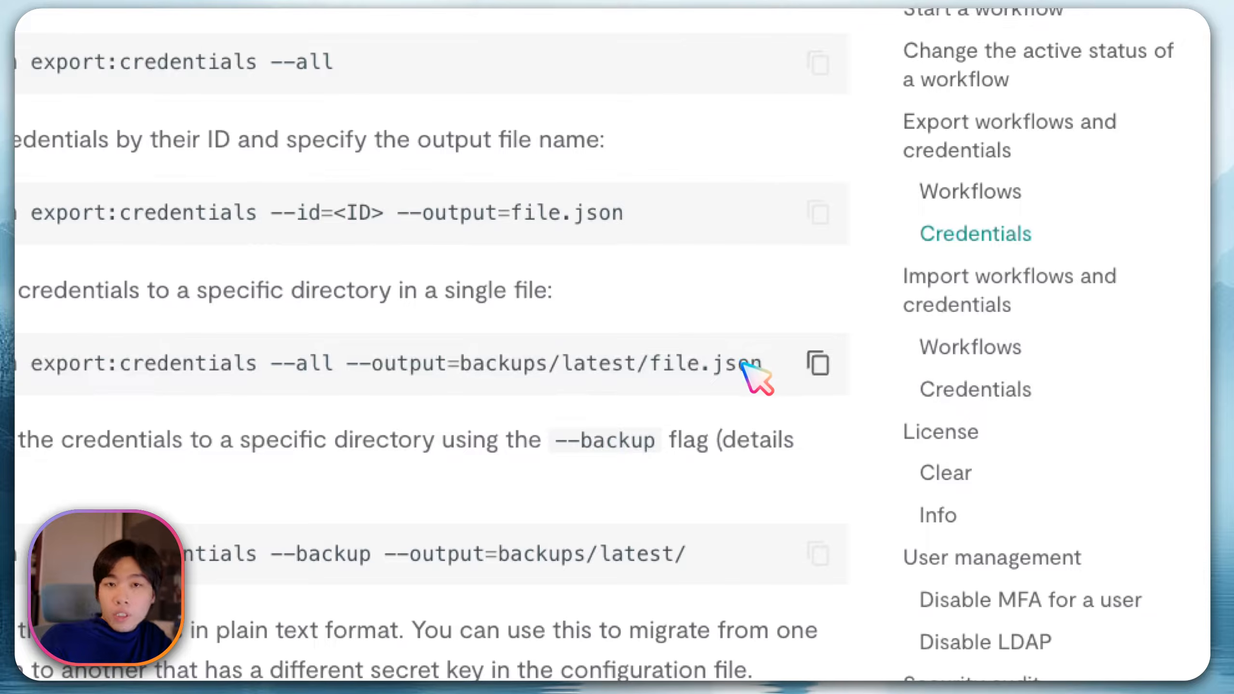
Go to the import section and highlight the command that imports workflows from file.json
scroll(736, 424, down, 5)
click(925, 289)
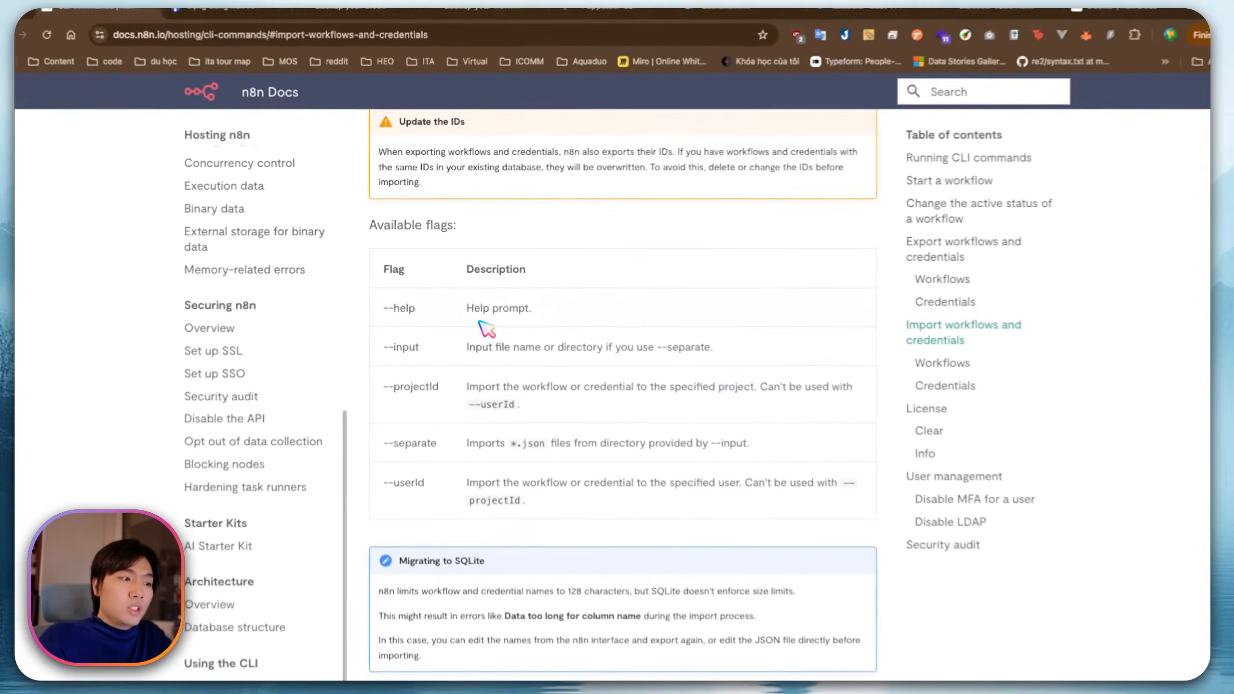
scroll(486, 329, down, 6)
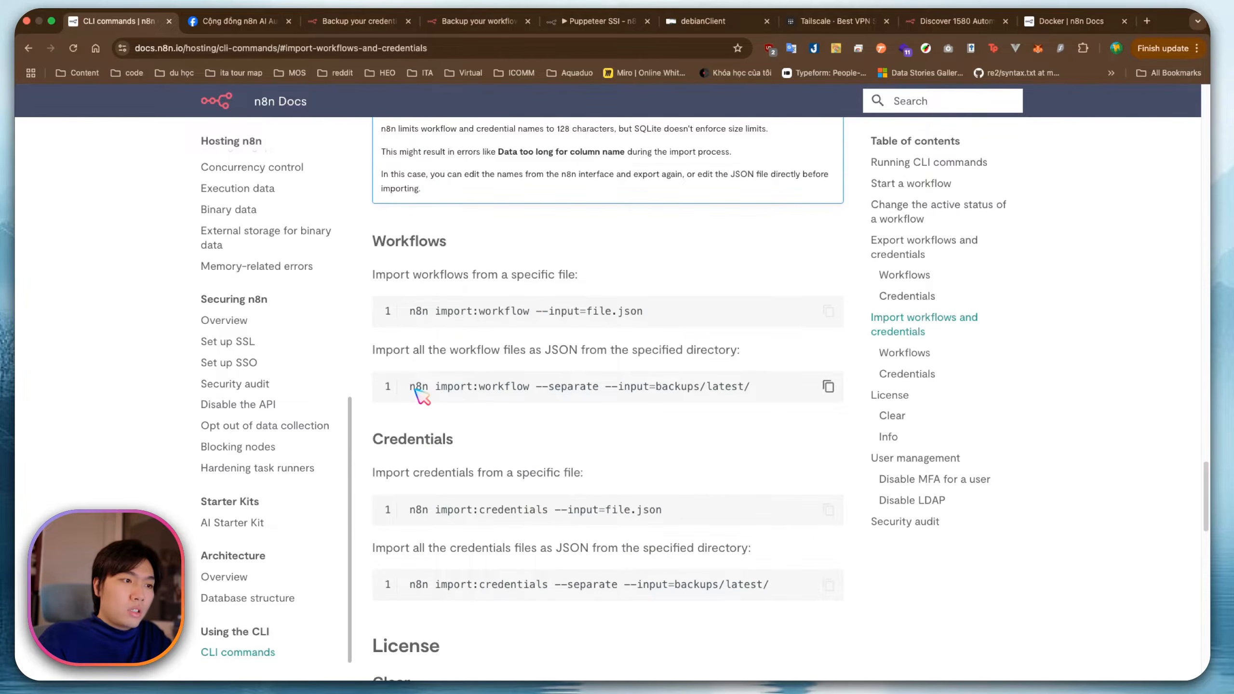
drag(410, 312, 653, 313)
click(784, 327)
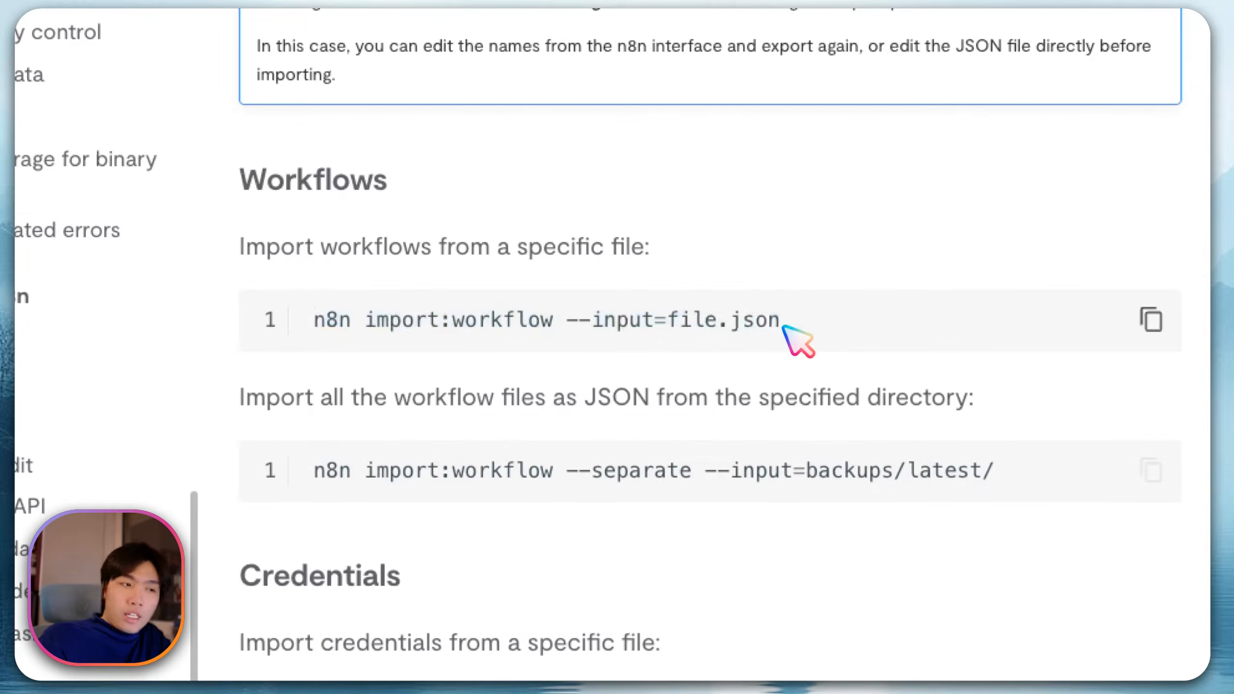
View the credentials import section and highlight the command that imports credentials from file.json
click(1042, 419)
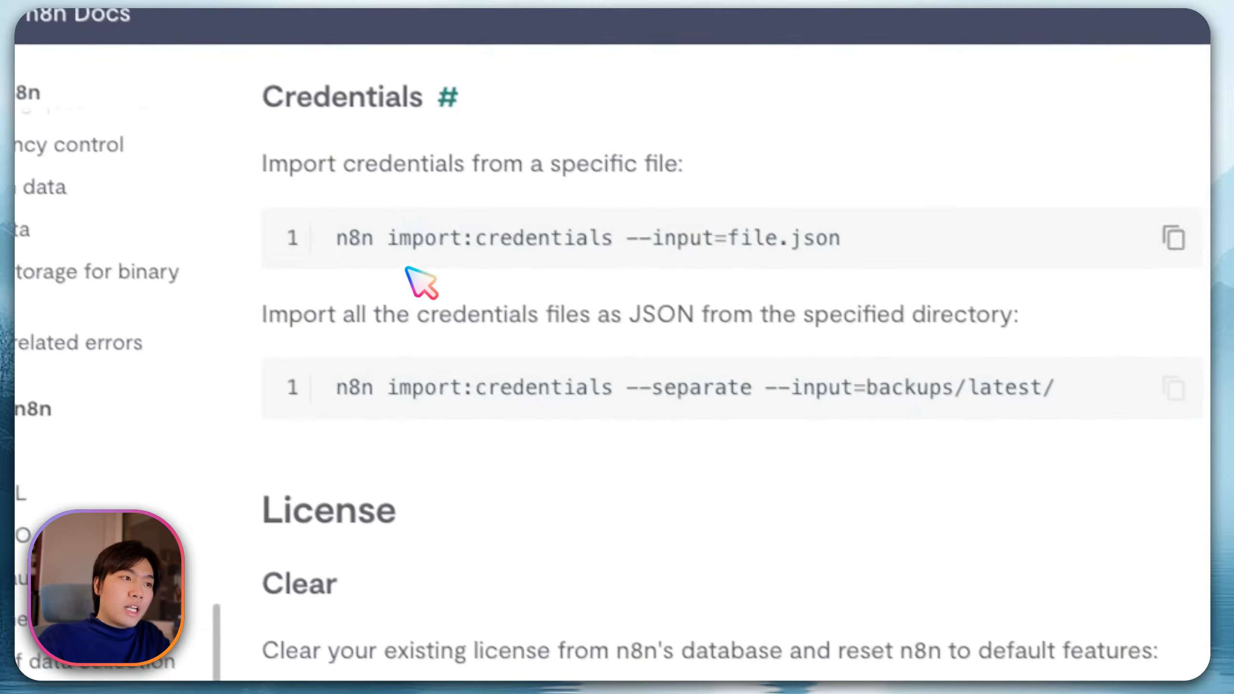
drag(437, 238, 809, 240)
click(809, 240)
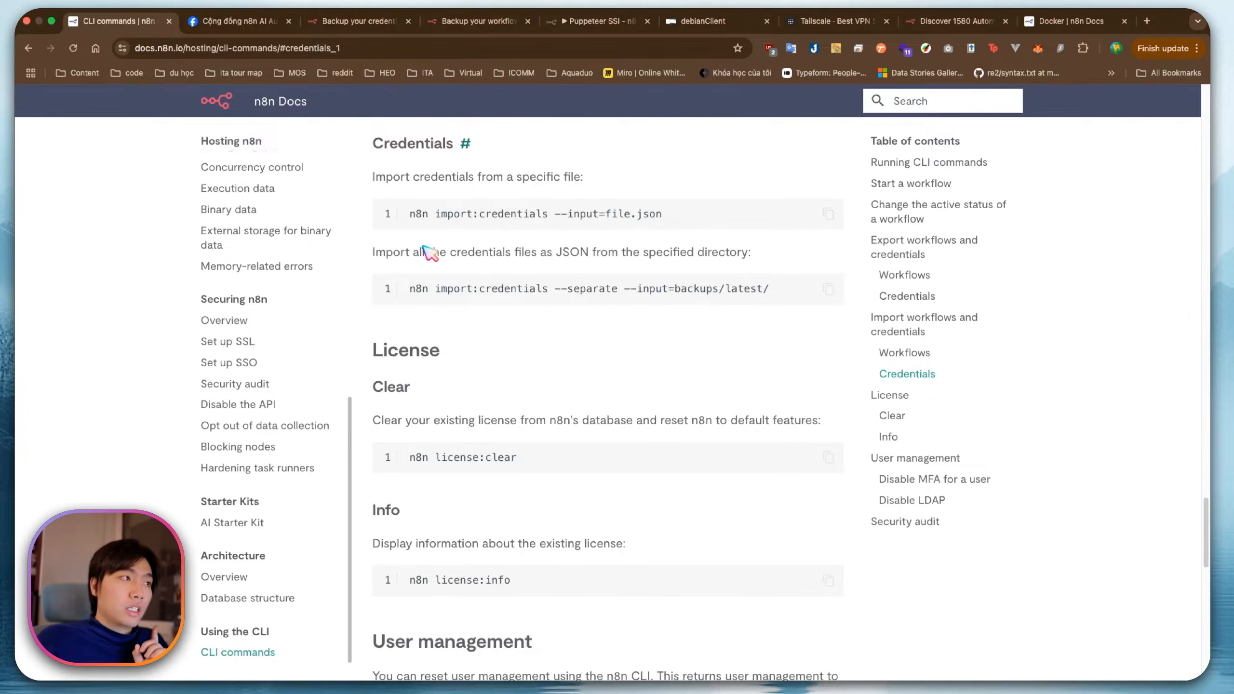
scroll(435, 252, up, 6)
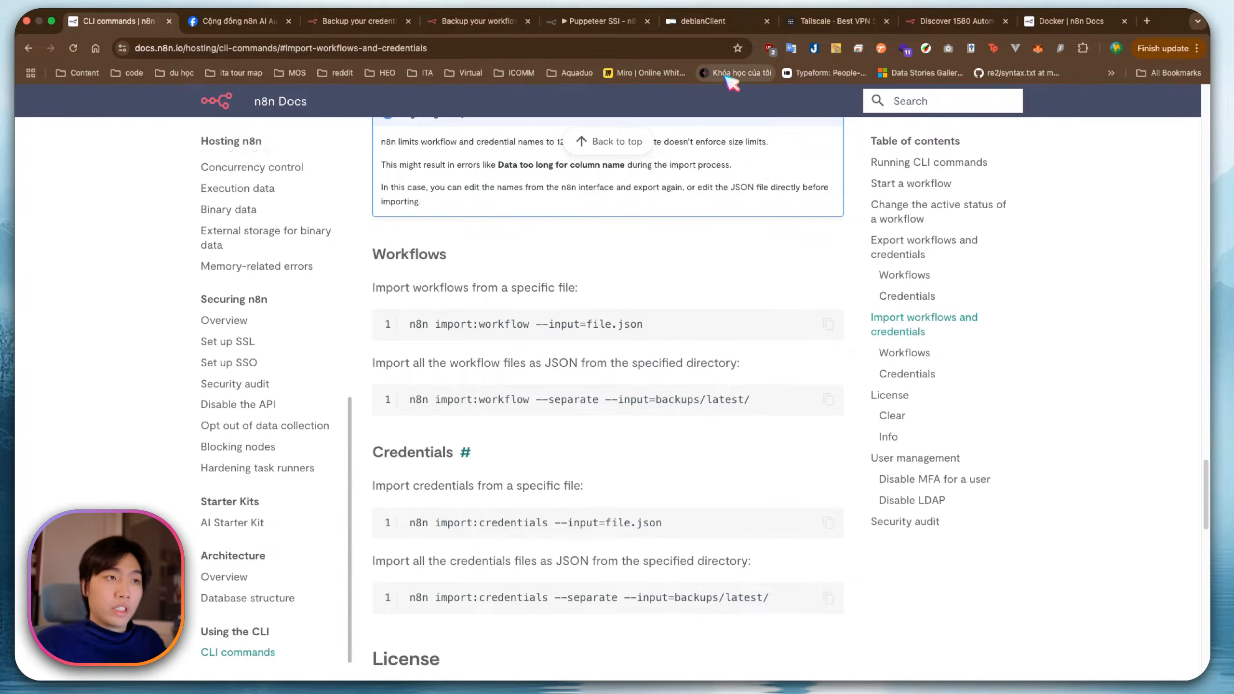
Switch to the debianClient remote desktop and browse the first two pages of the n8n workflow list
click(700, 21)
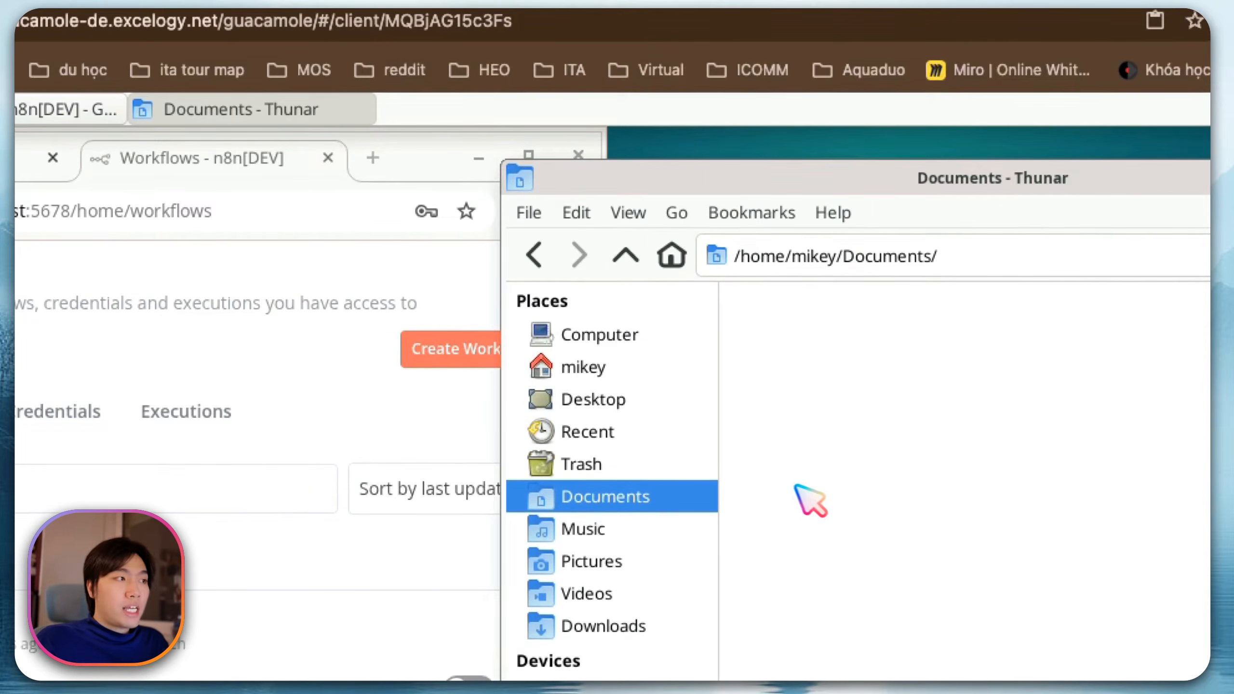
click(389, 377)
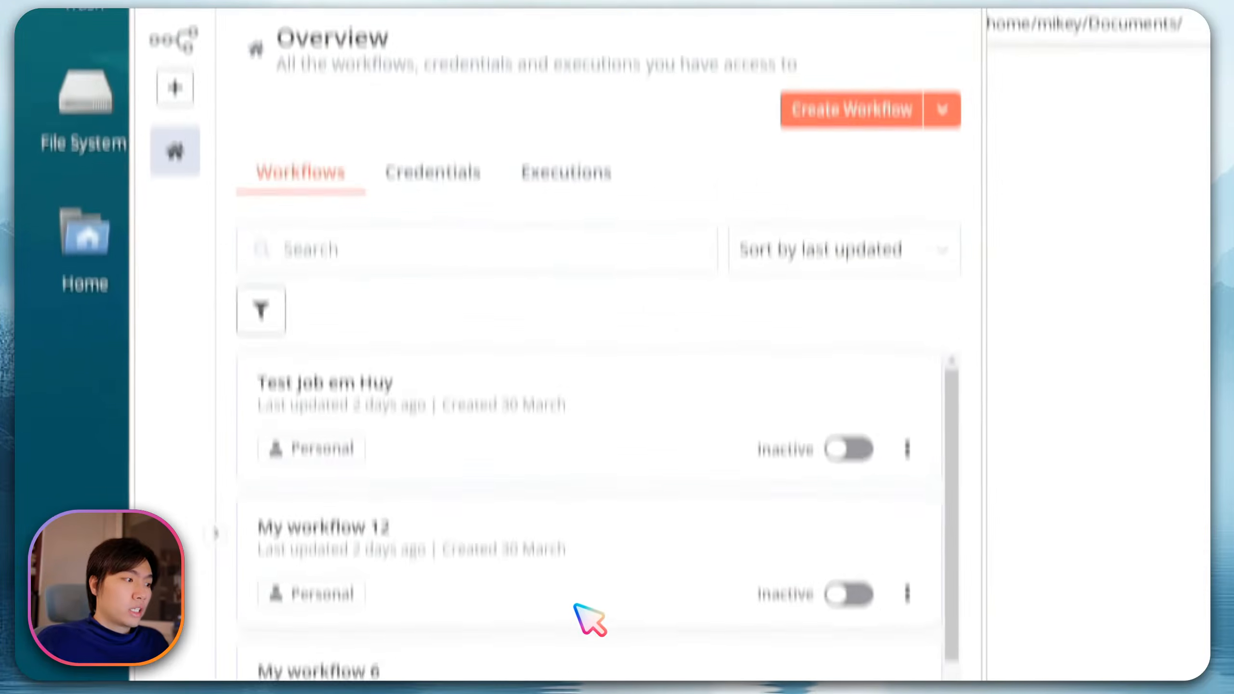
scroll(467, 671, down, 10)
click(626, 627)
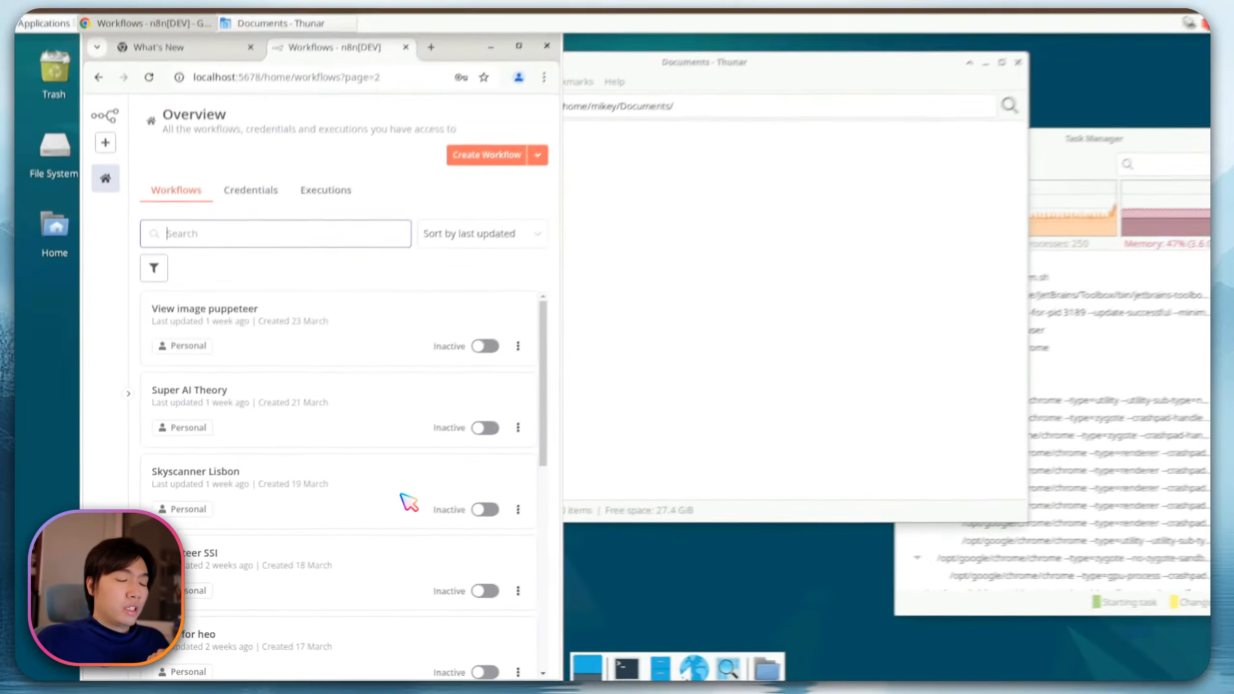
scroll(369, 632, down, 5)
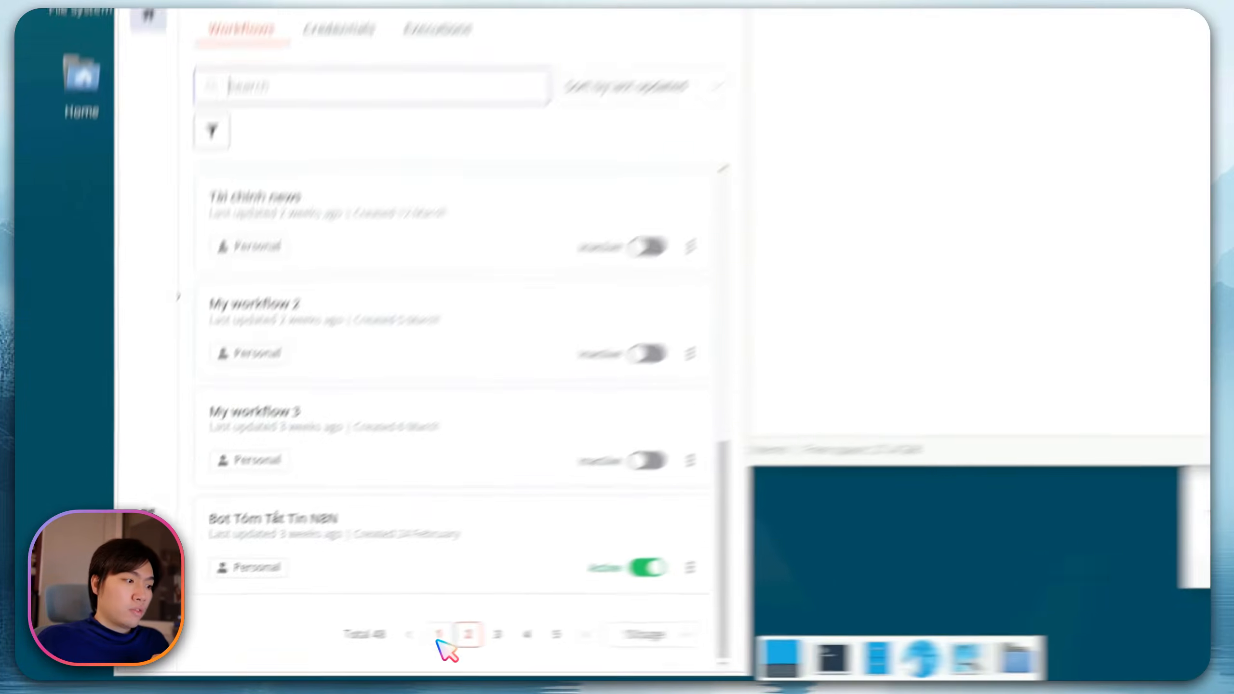
click(438, 636)
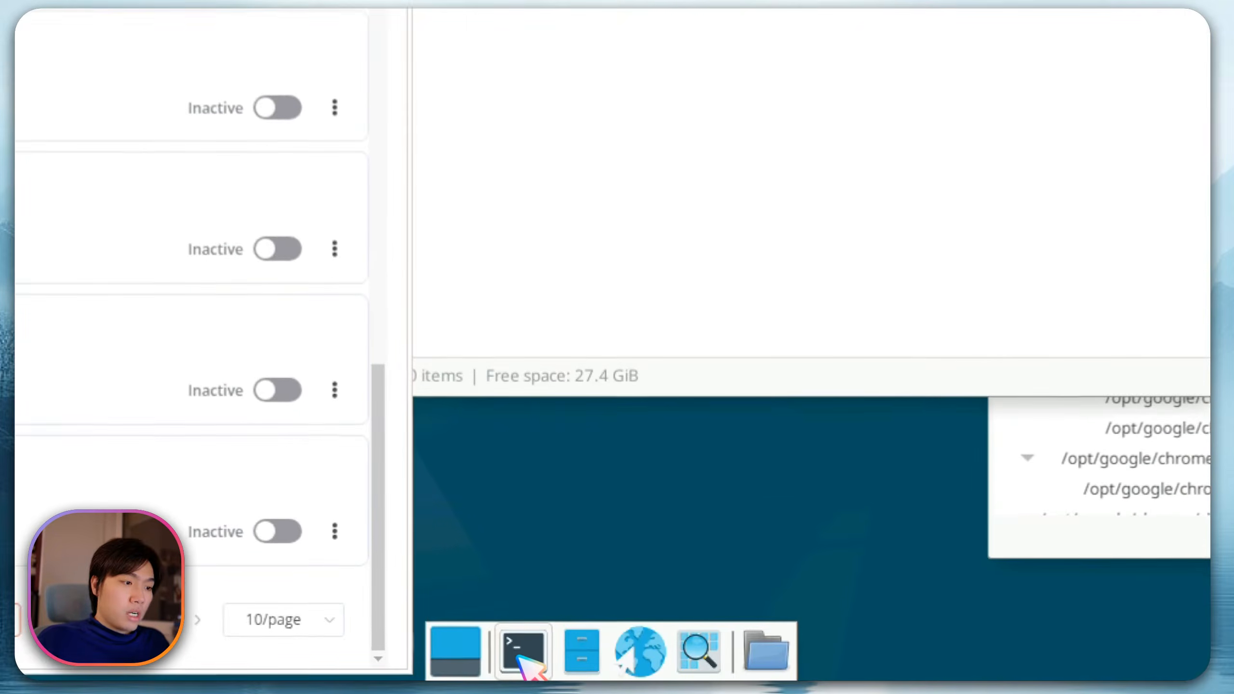
Open a terminal beside the n8n window, and view the credentials list before returning to the workflow list
click(570, 665)
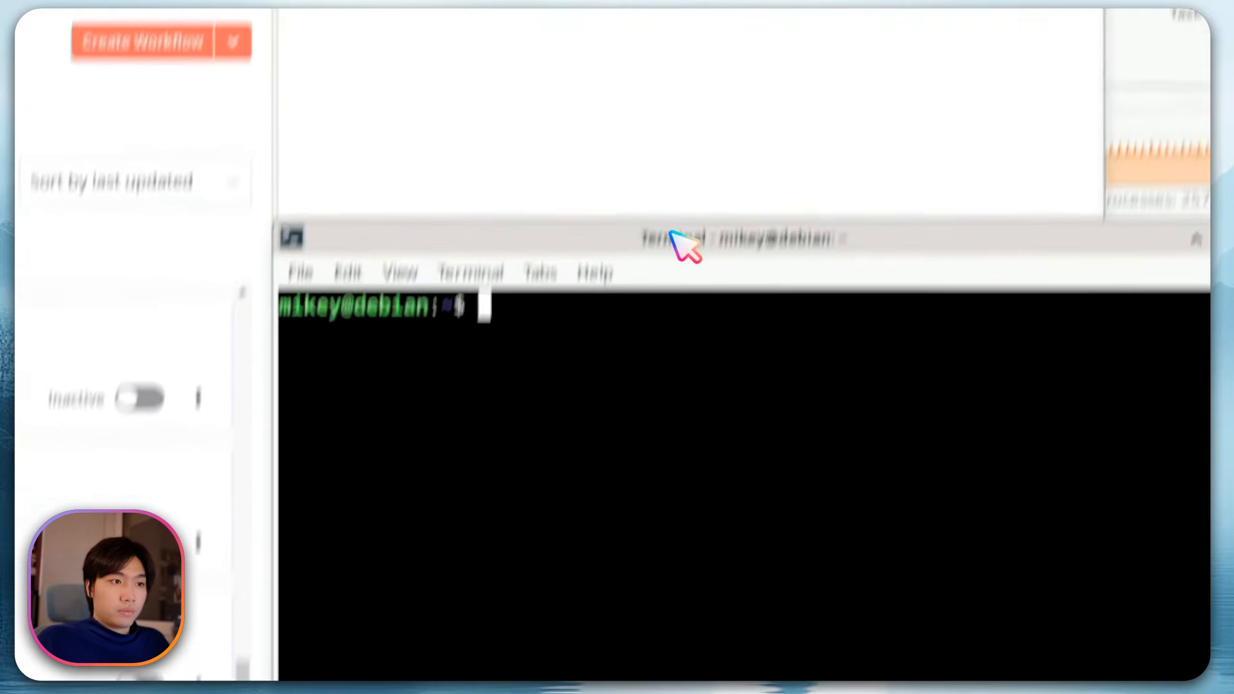
drag(670, 233, 612, 265)
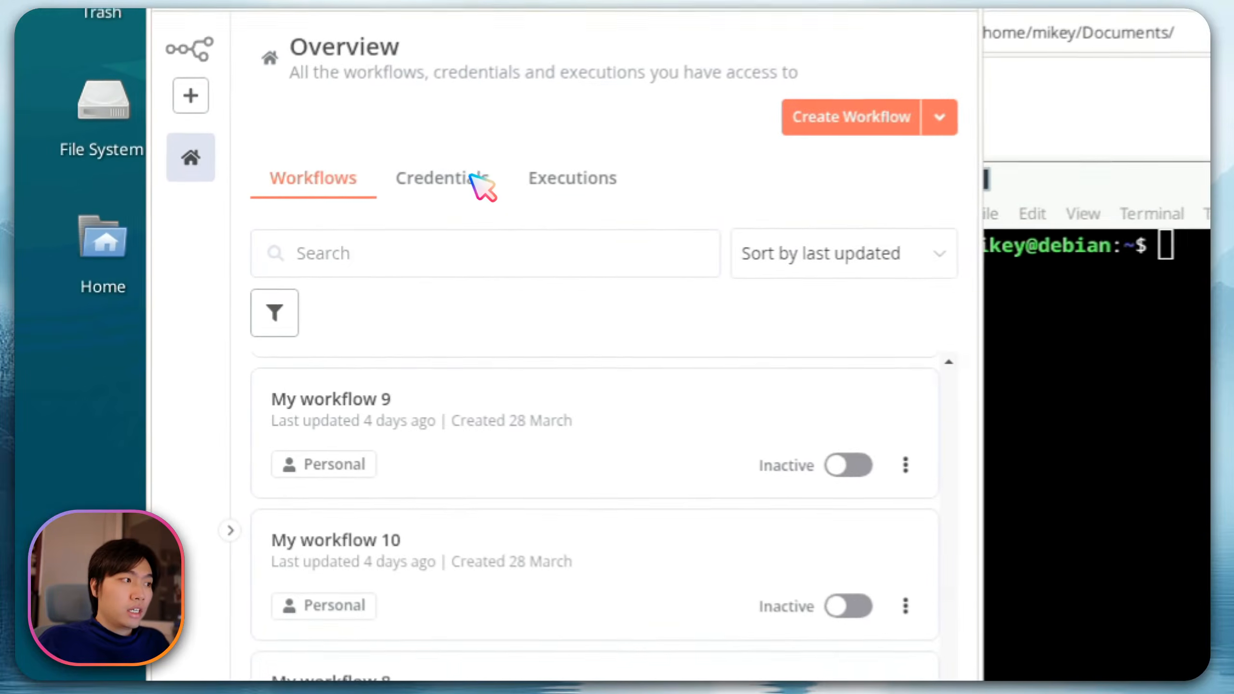
click(236, 241)
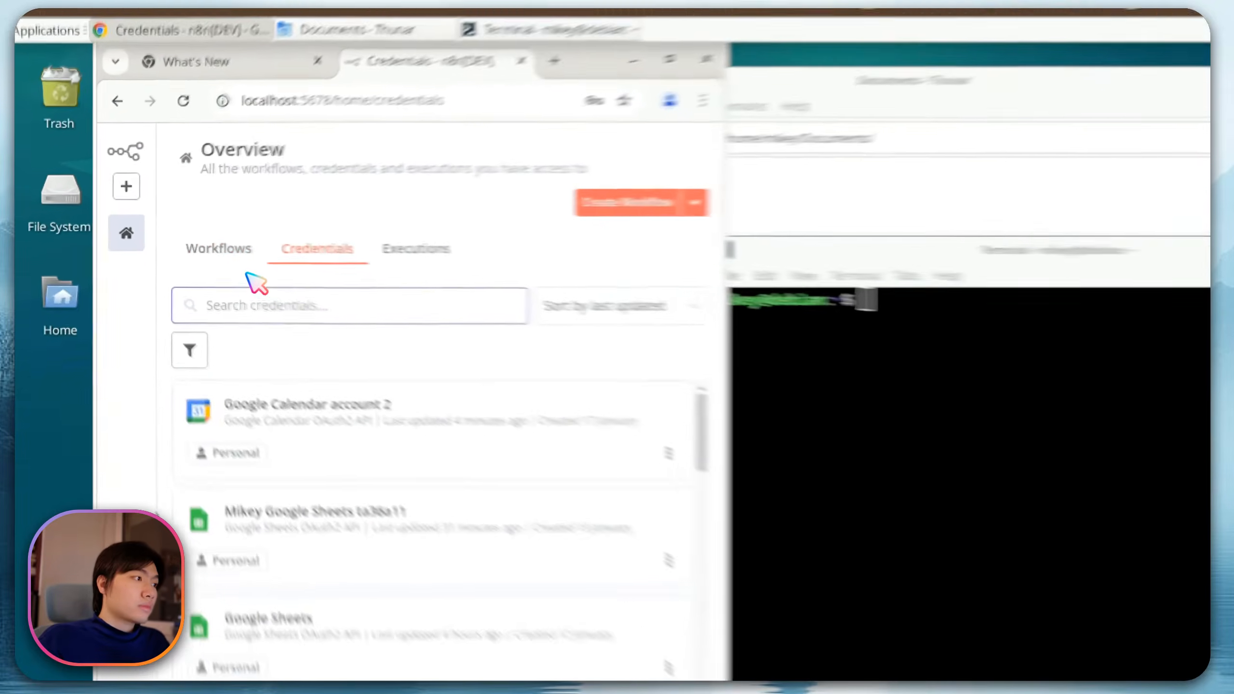
click(180, 243)
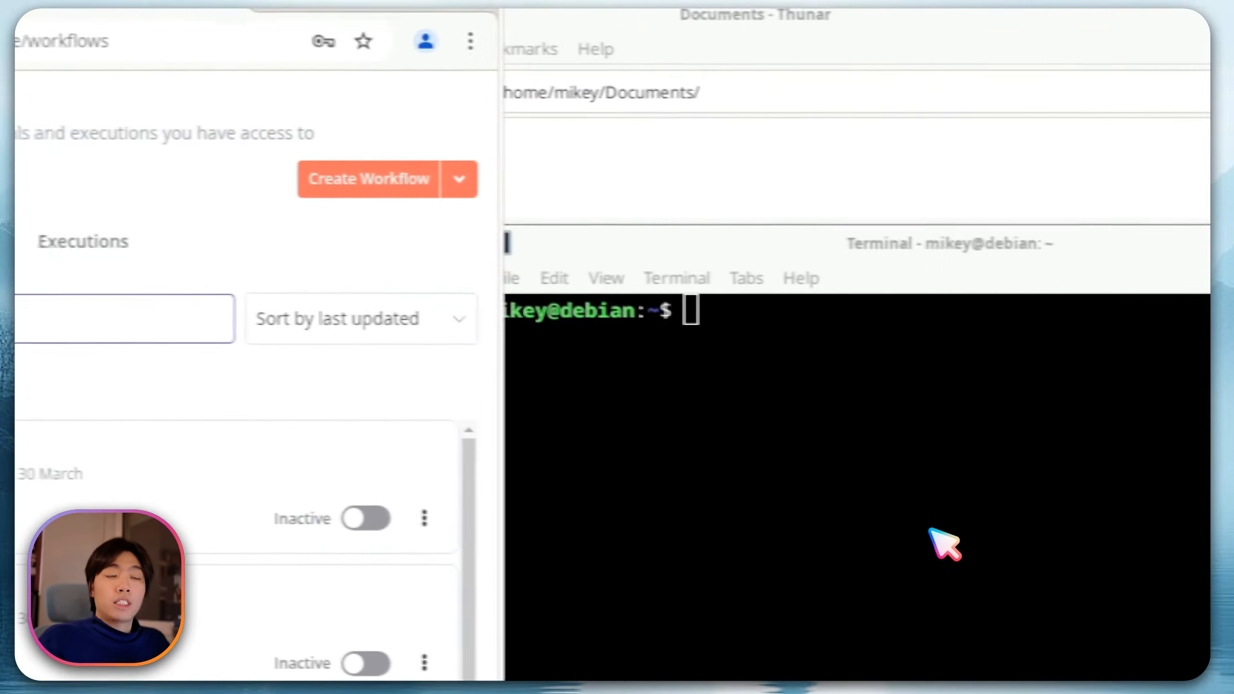
click(931, 530)
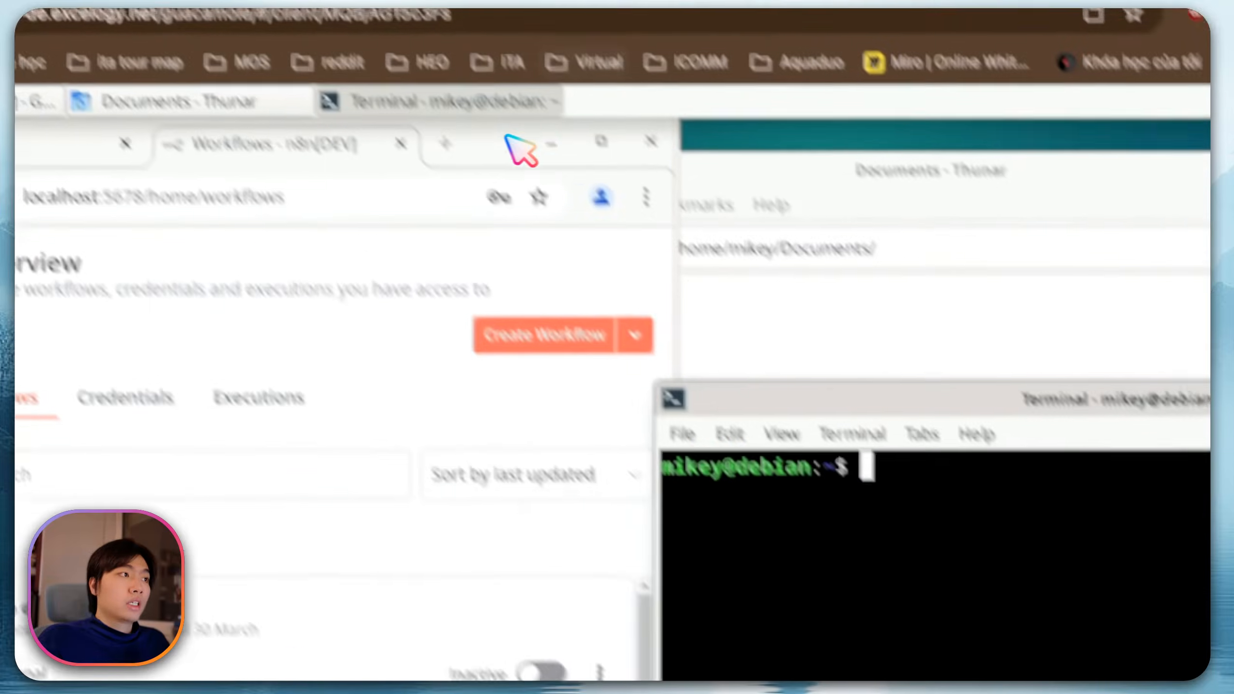
Revisit the workflow export section of the CLI documentation and paste the command exporting all workflows into the remote terminal
click(206, 37)
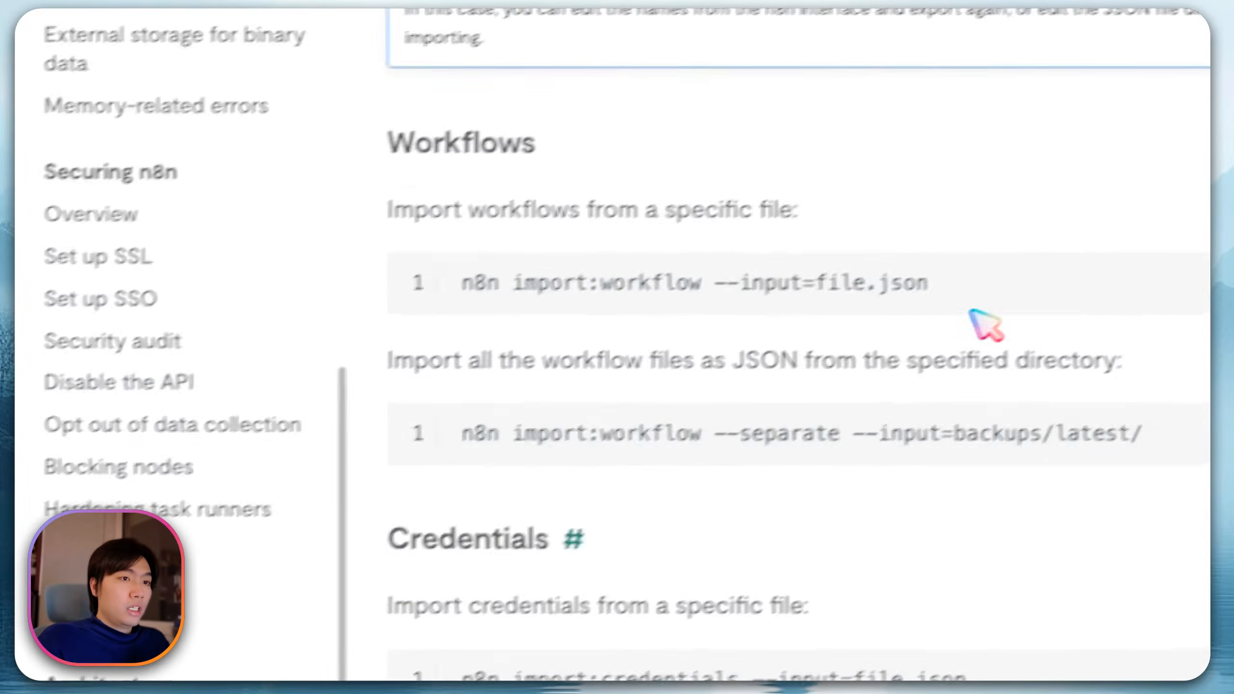
click(972, 239)
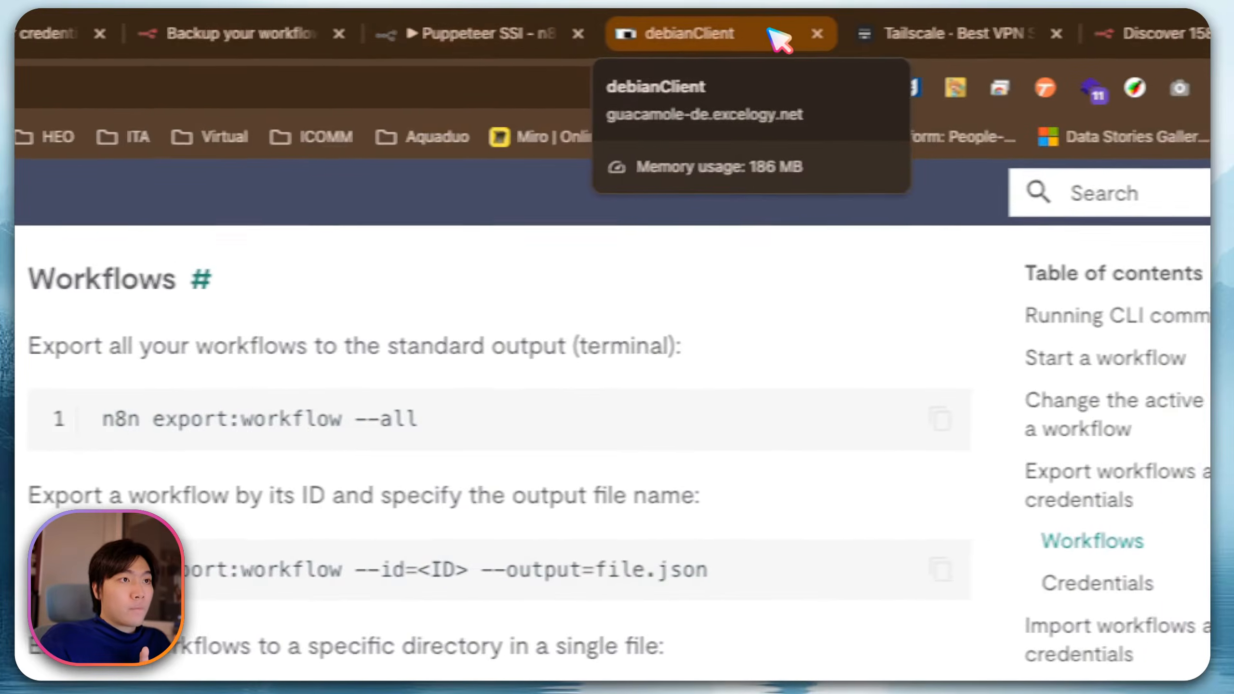
click(777, 37)
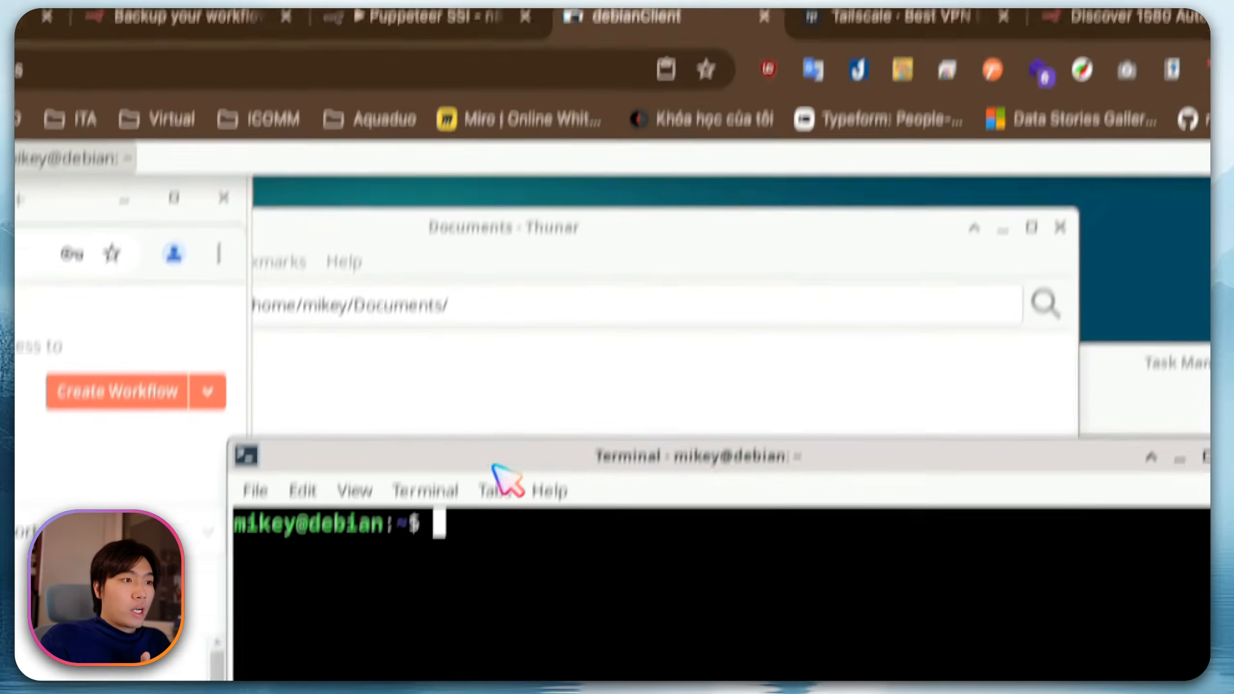
right_click(607, 362)
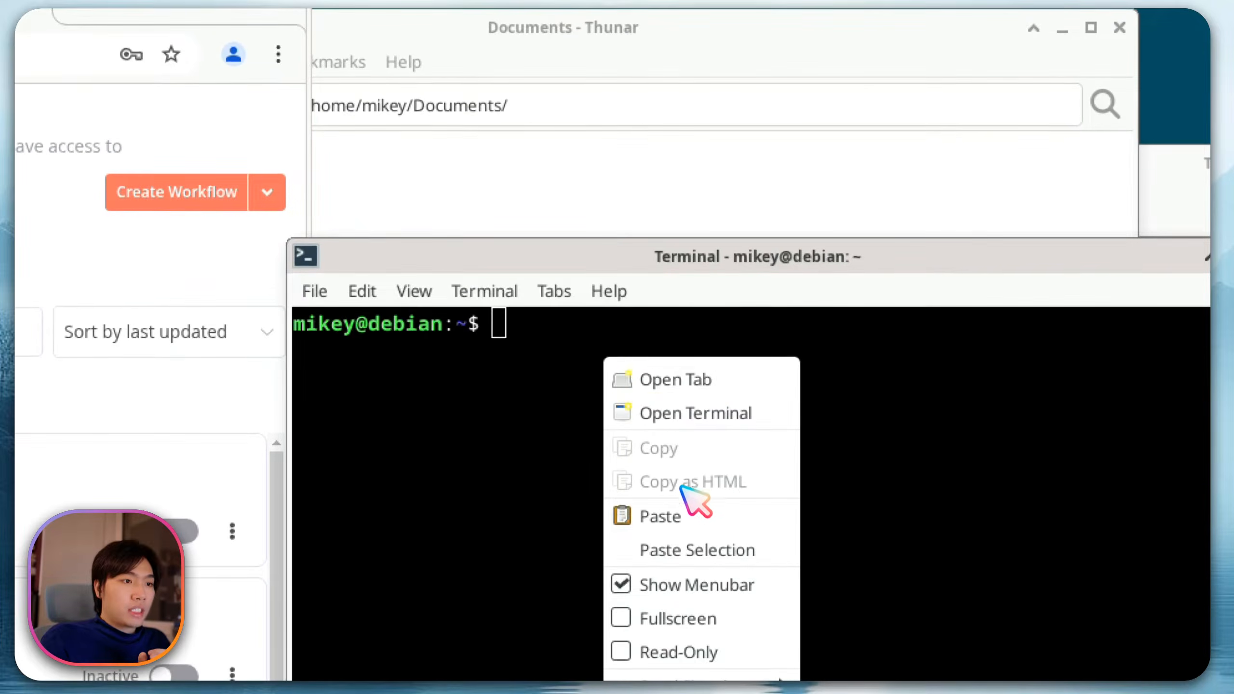
click(685, 515)
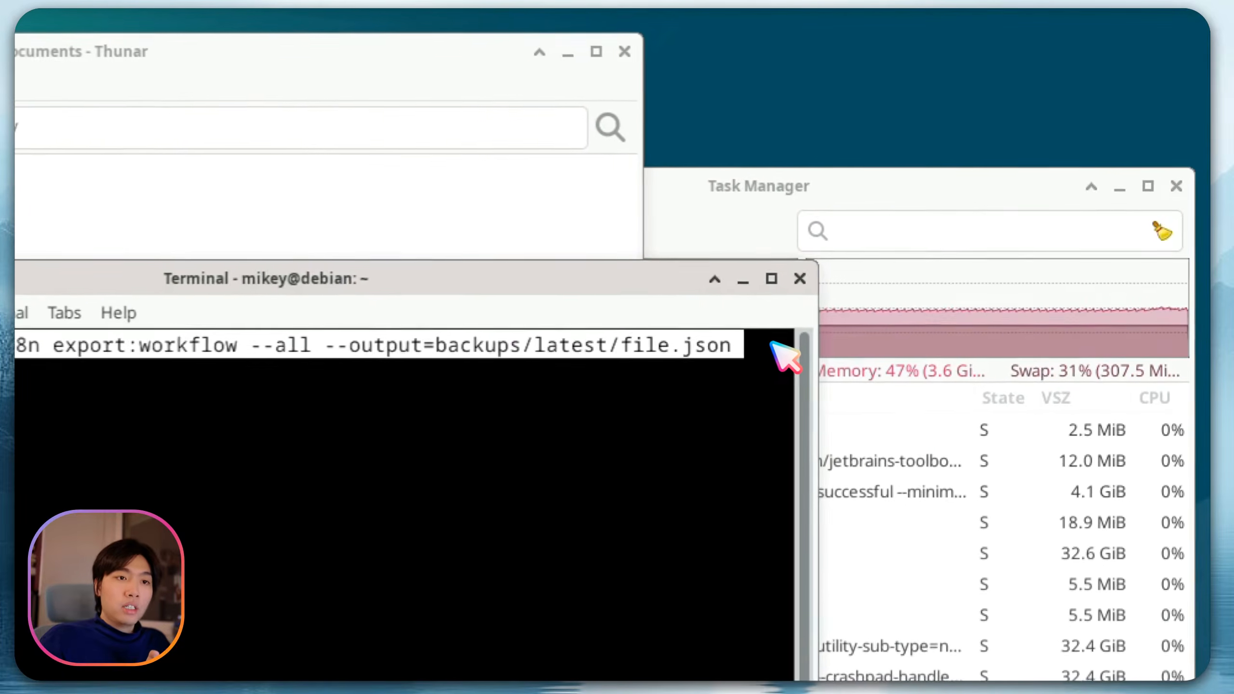
key(Return)
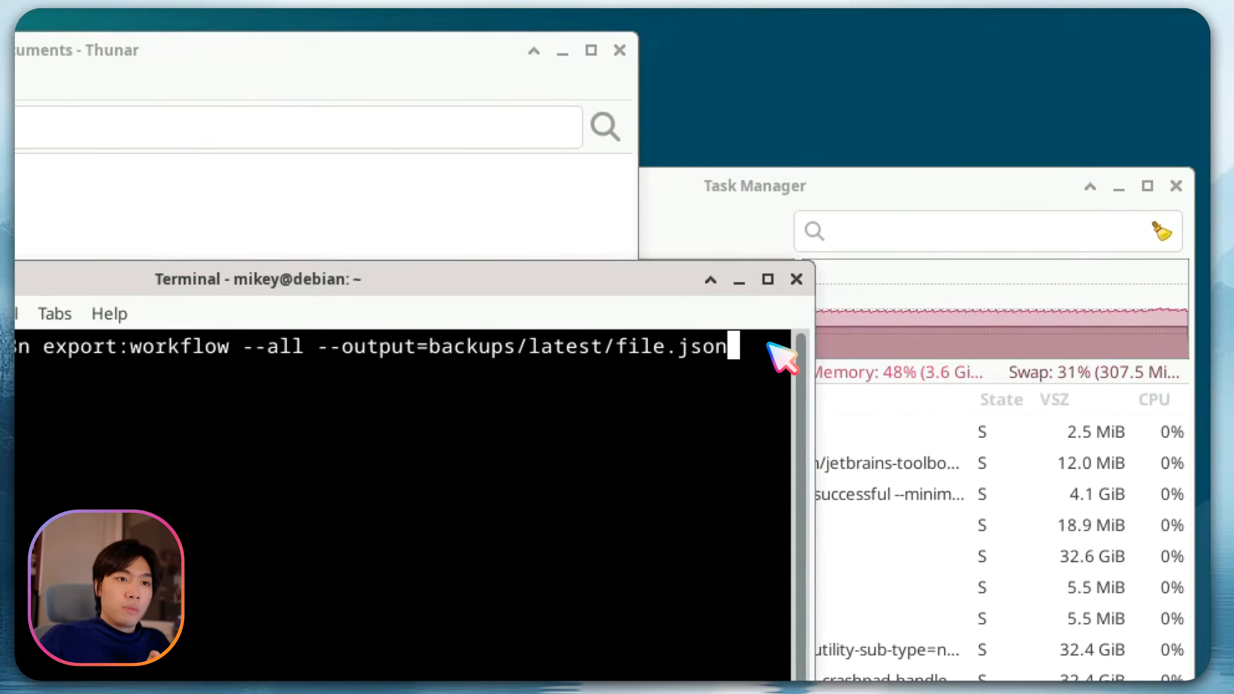
Remove the backups/latest/file.json path from the export command, keeping everything up to --output=
key(BackSpace)
key(BackSpace)
key(BackSpace)
key(BackSpace)
key(BackSpace)
key(BackSpace)
key(BackSpace)
key(BackSpace)
key(BackSpace)
key(BackSpace)
key(BackSpace)
key(BackSpace)
key(BackSpace)
key(BackSpace)
key(BackSpace)
key(BackSpace)
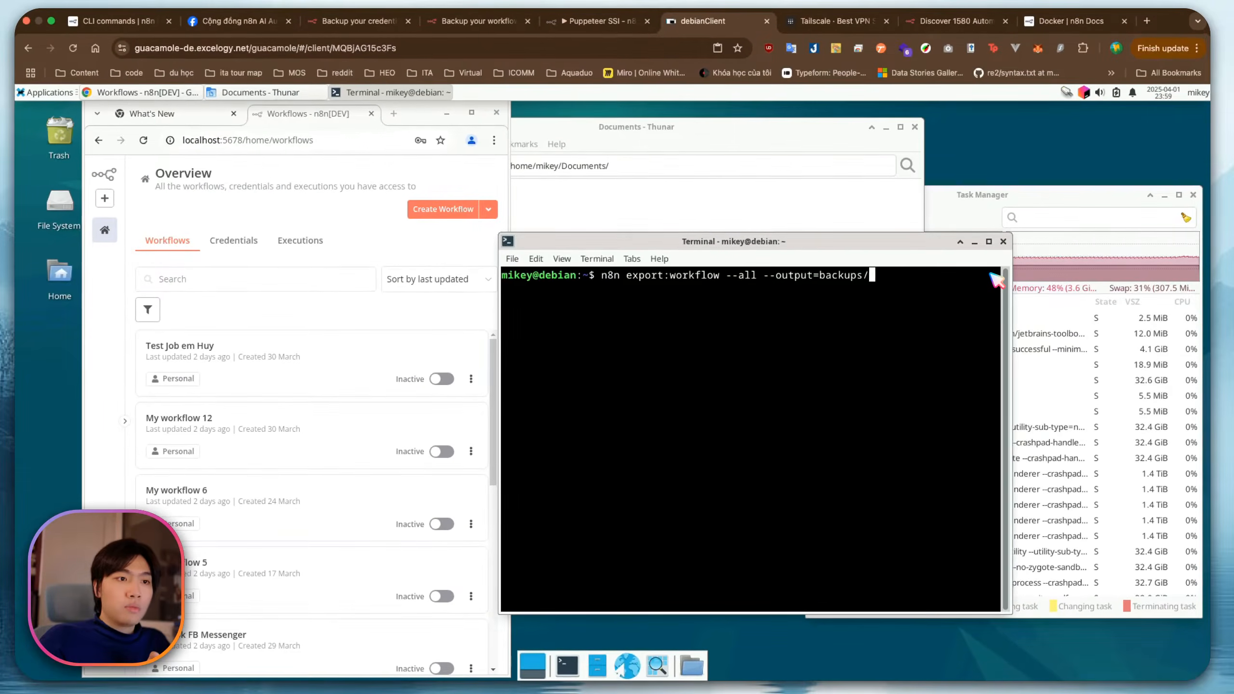
key(BackSpace)
key(BackSpace)
key(BackSpace)
key(BackSpace)
key(BackSpace)
key(BackSpace)
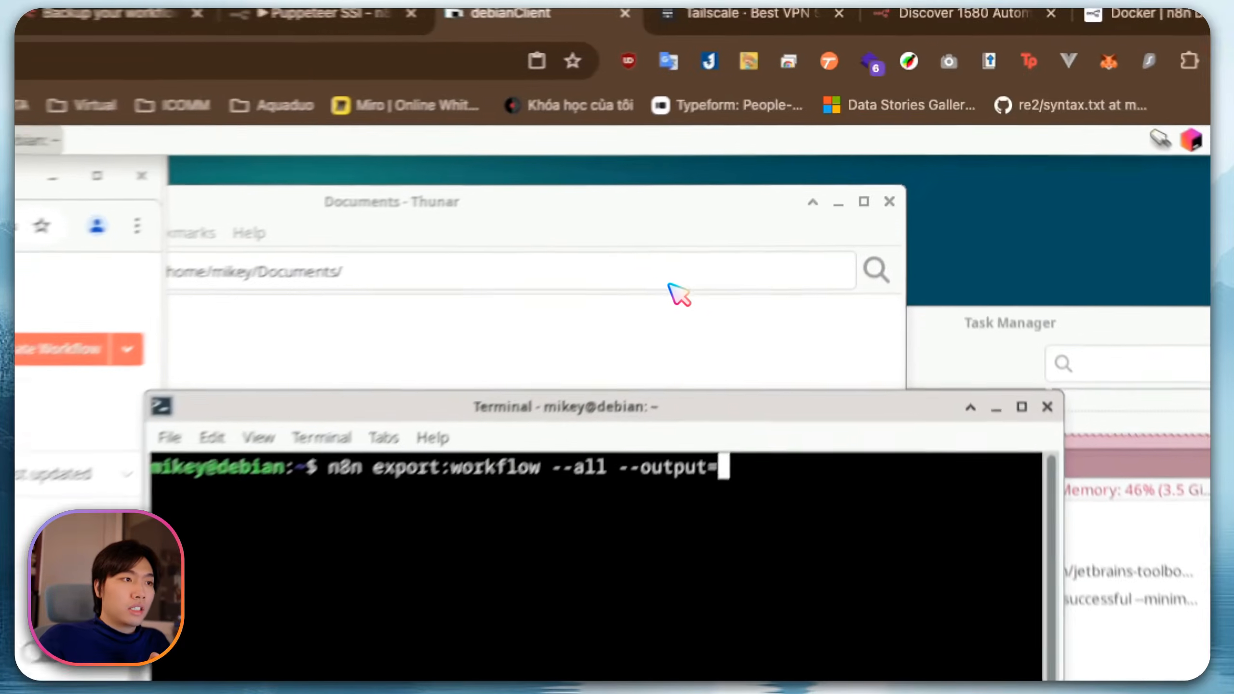
Copy the Documents folder's path into the command's output option, add the file name wfoutput.json, and run the workflow export
click(712, 190)
drag(391, 314, 680, 319)
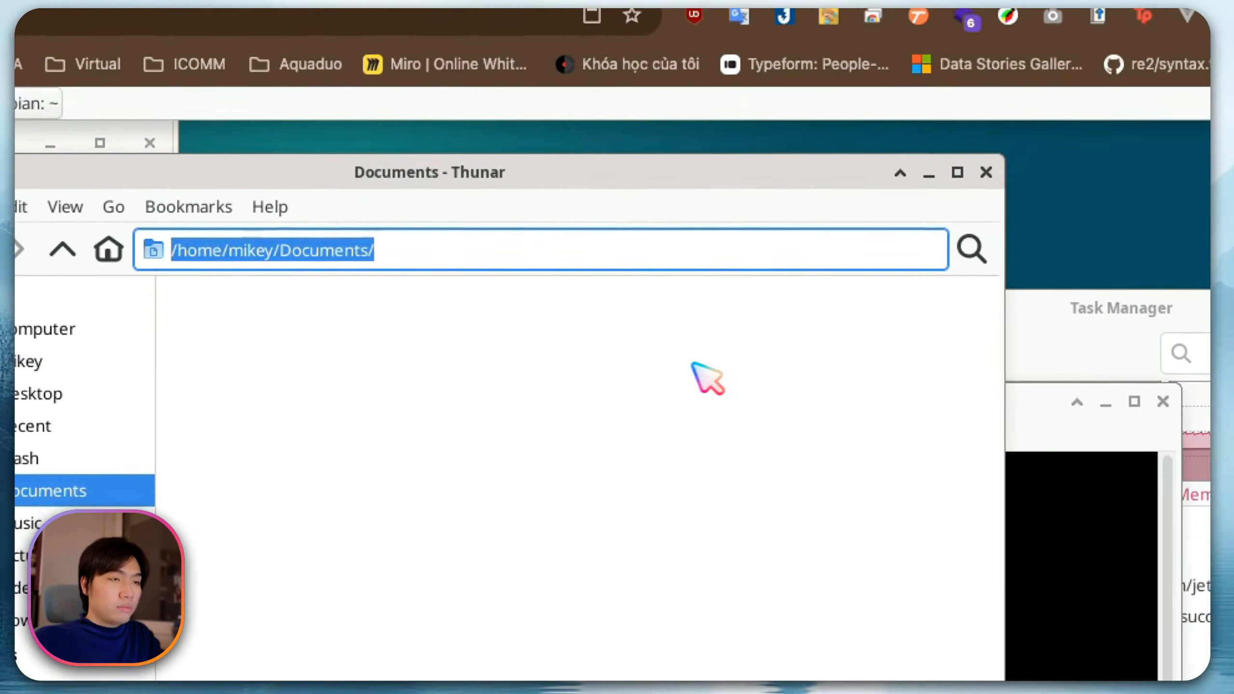
right_click(423, 280)
click(501, 330)
click(1057, 504)
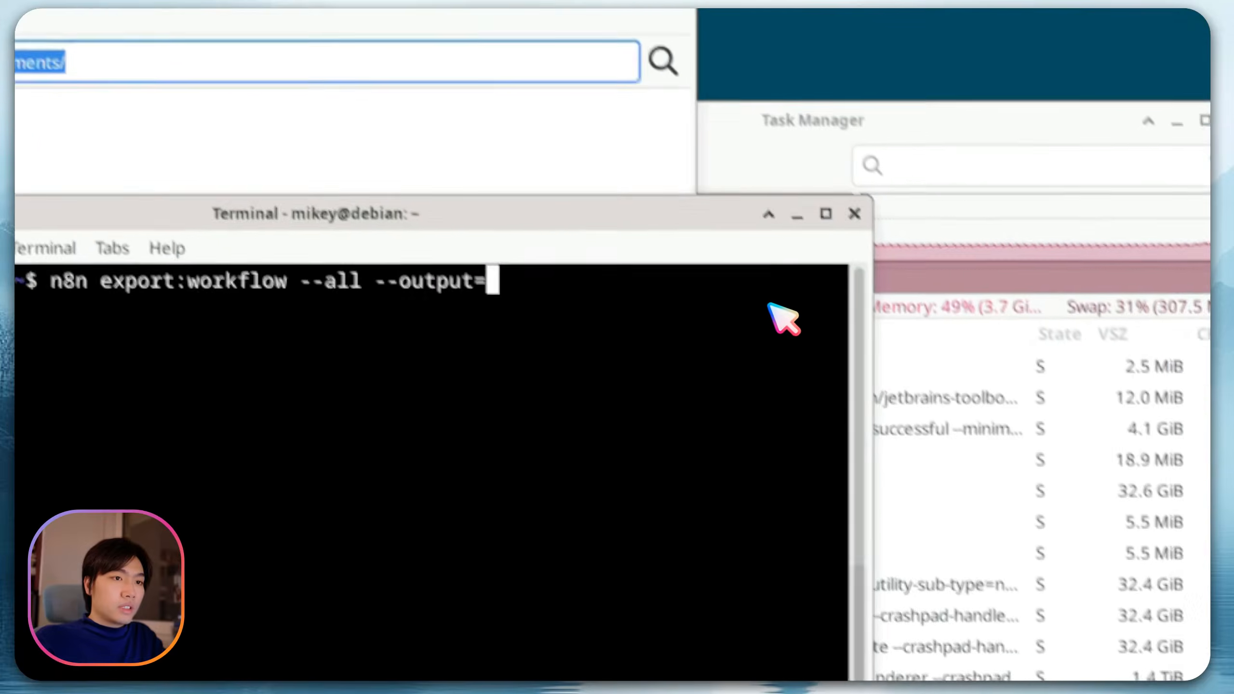
right_click(1065, 489)
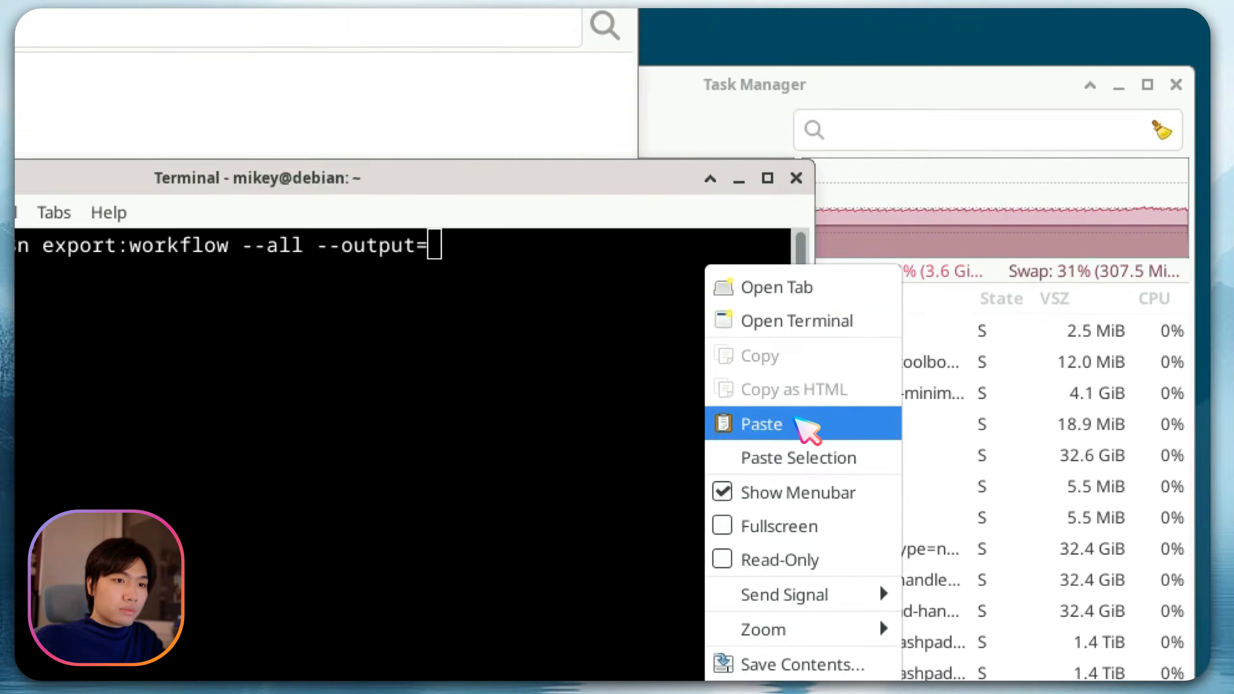
click(799, 423)
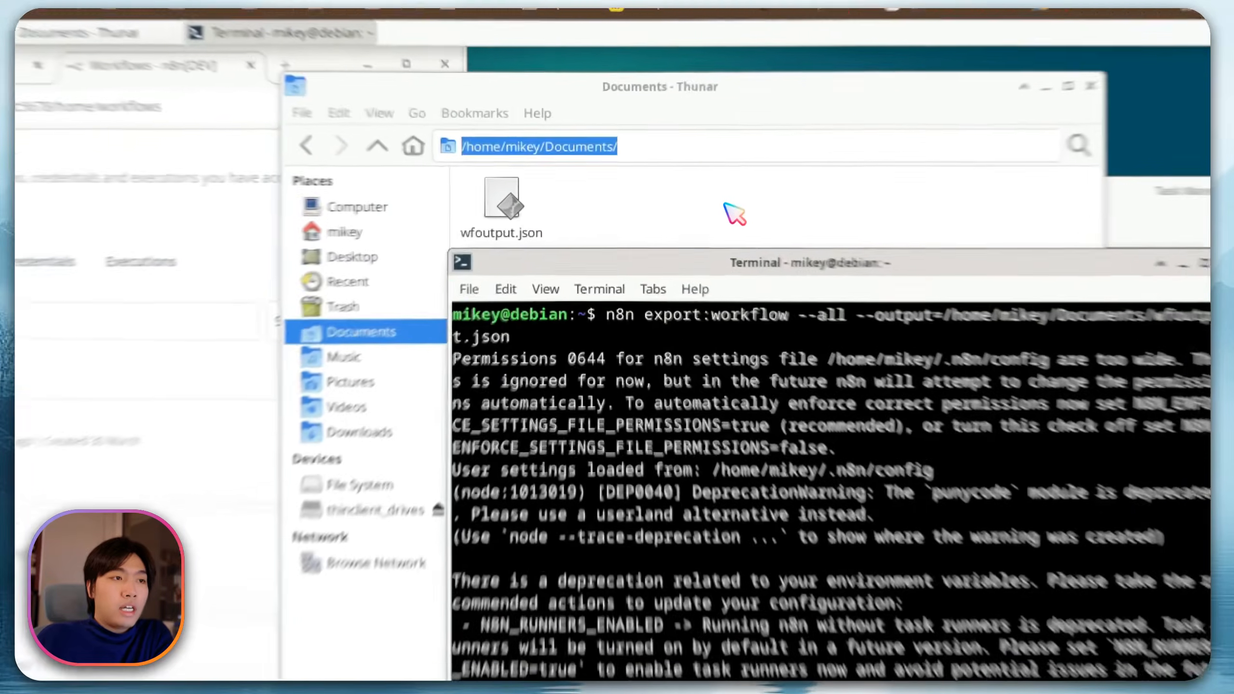
Bring the Documents folder window forward and select the exported wfoutput.json file
click(564, 218)
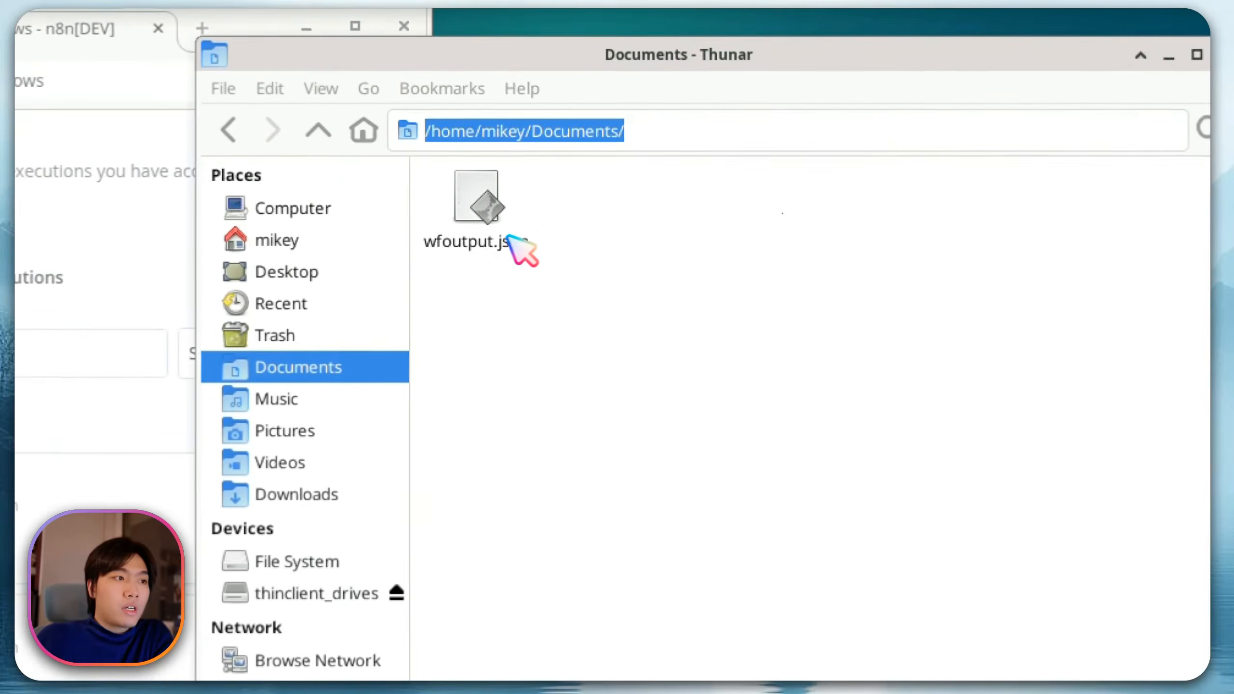
click(486, 214)
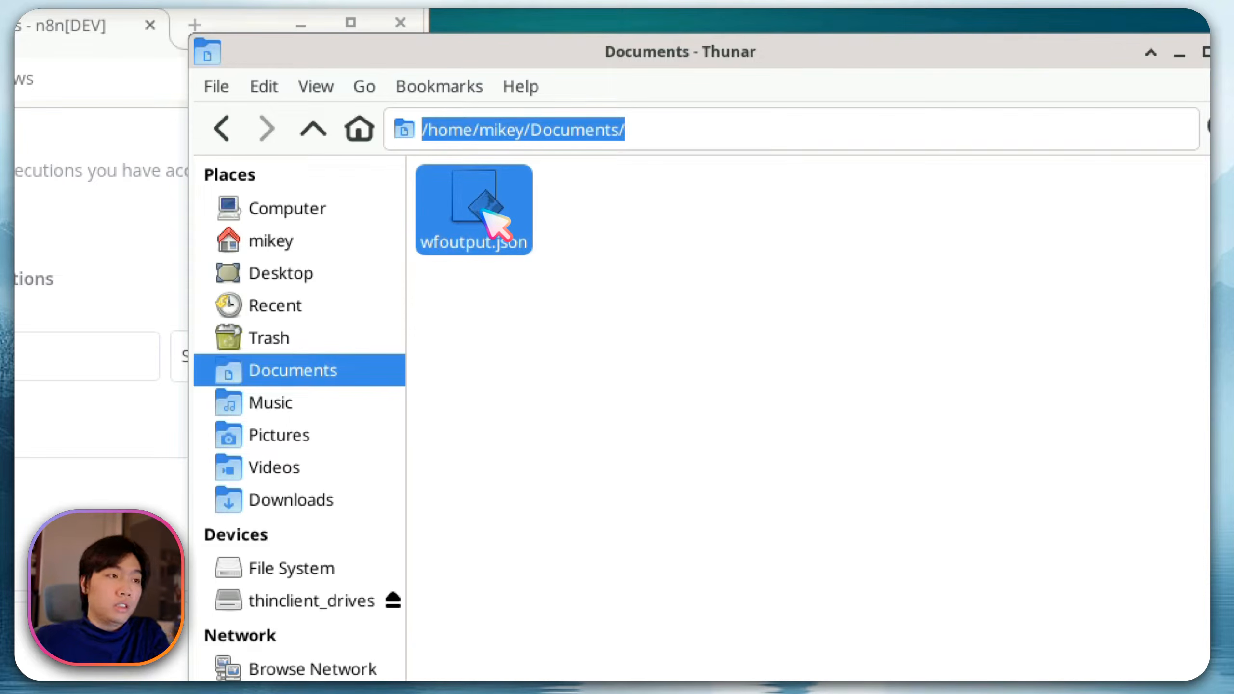
right_click(484, 210)
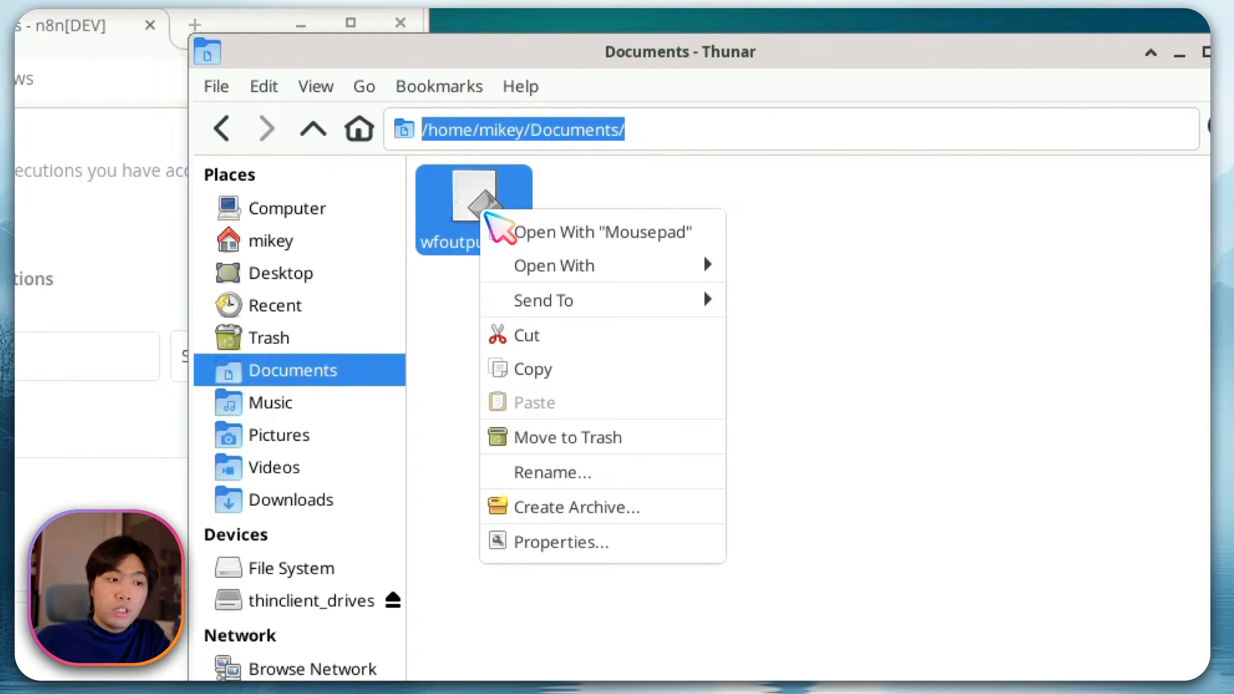
click(633, 456)
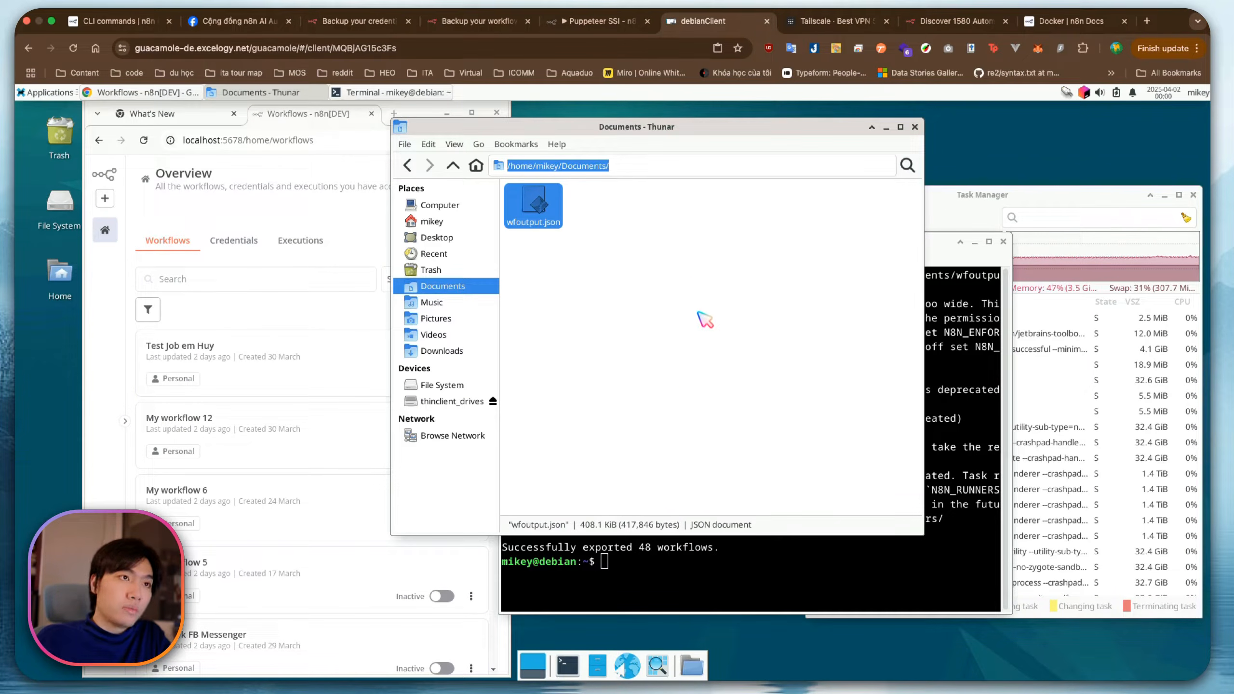
Go back to the CLI documentation's credentials export section and highlight the command exporting all credentials into a single file
click(127, 21)
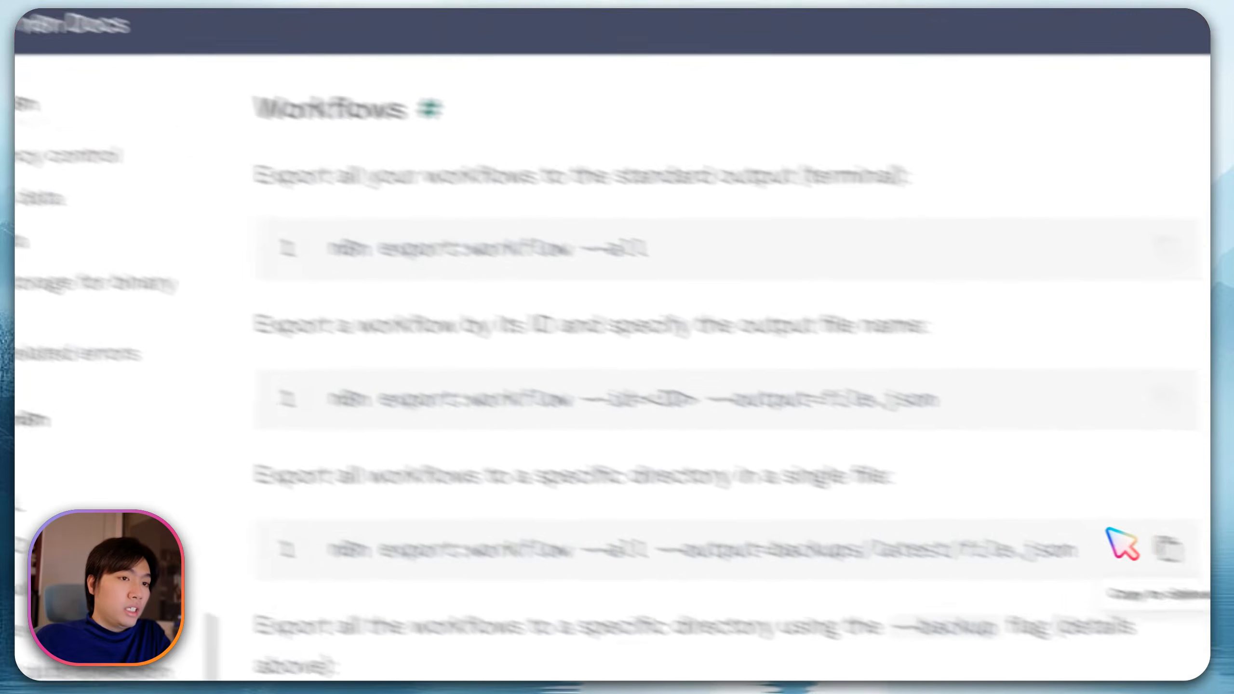
click(964, 372)
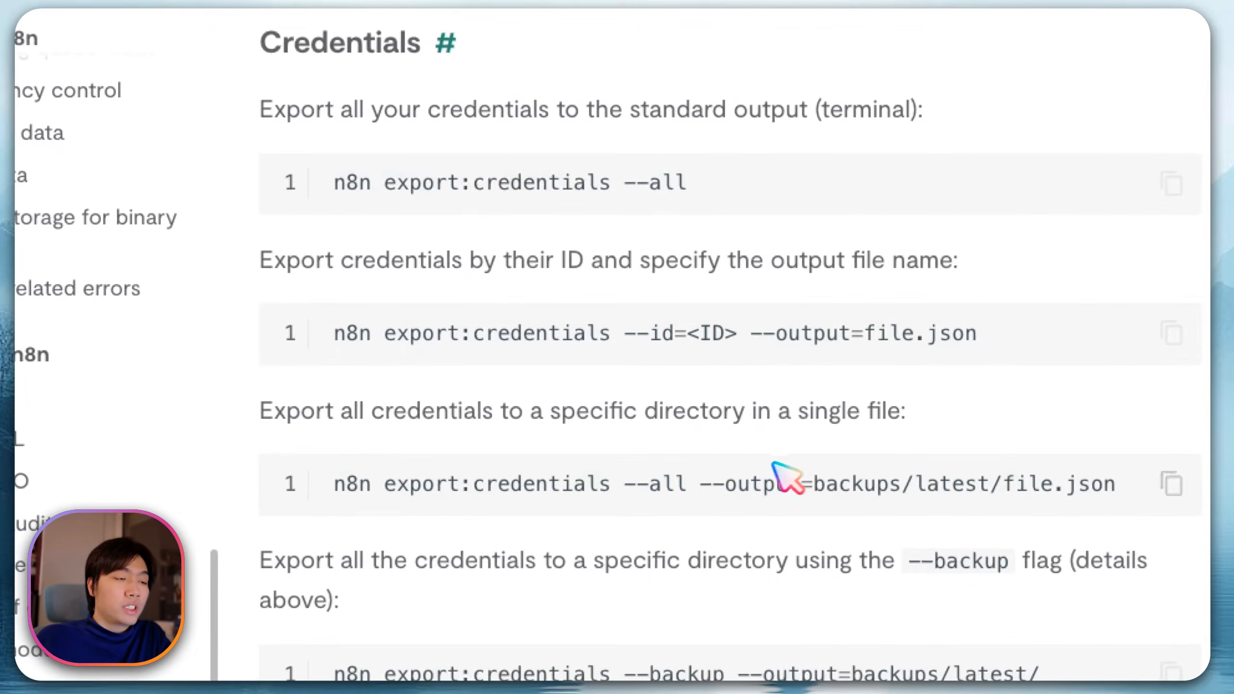
triple_click(335, 486)
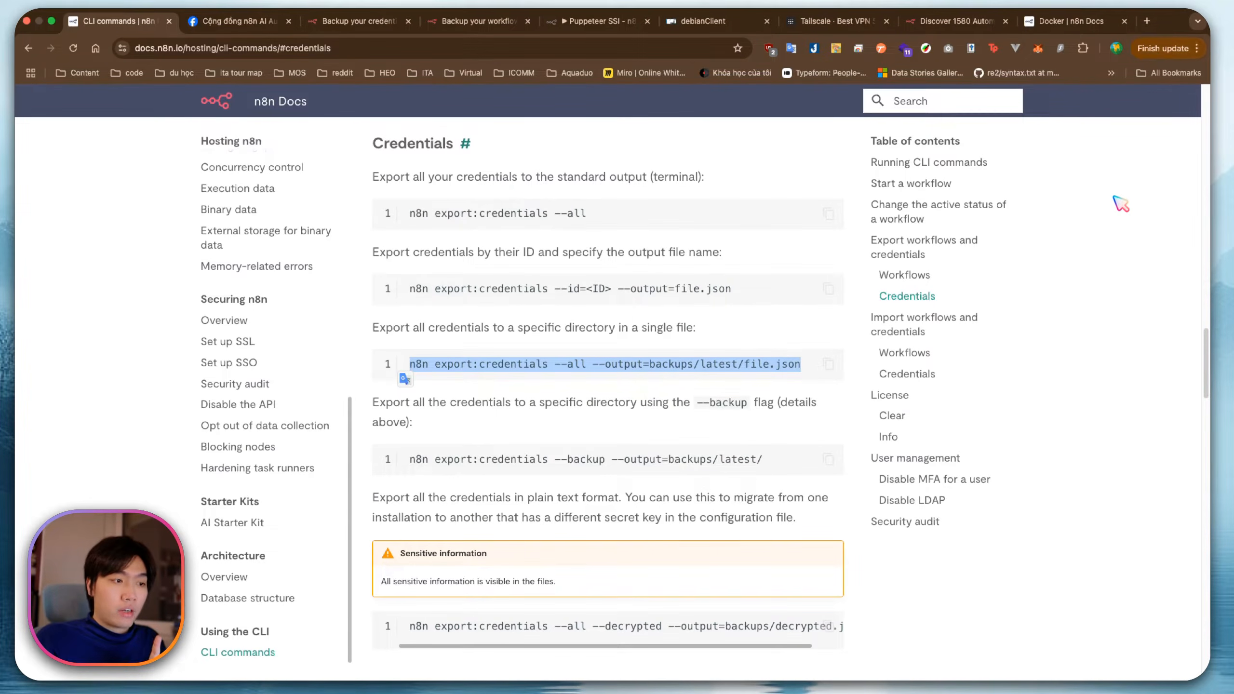
Compare the plain-text credentials export command with the regular single-file export command in the CLI documentation
scroll(1185, 302, down, 3)
scroll(1109, 244, down, 1)
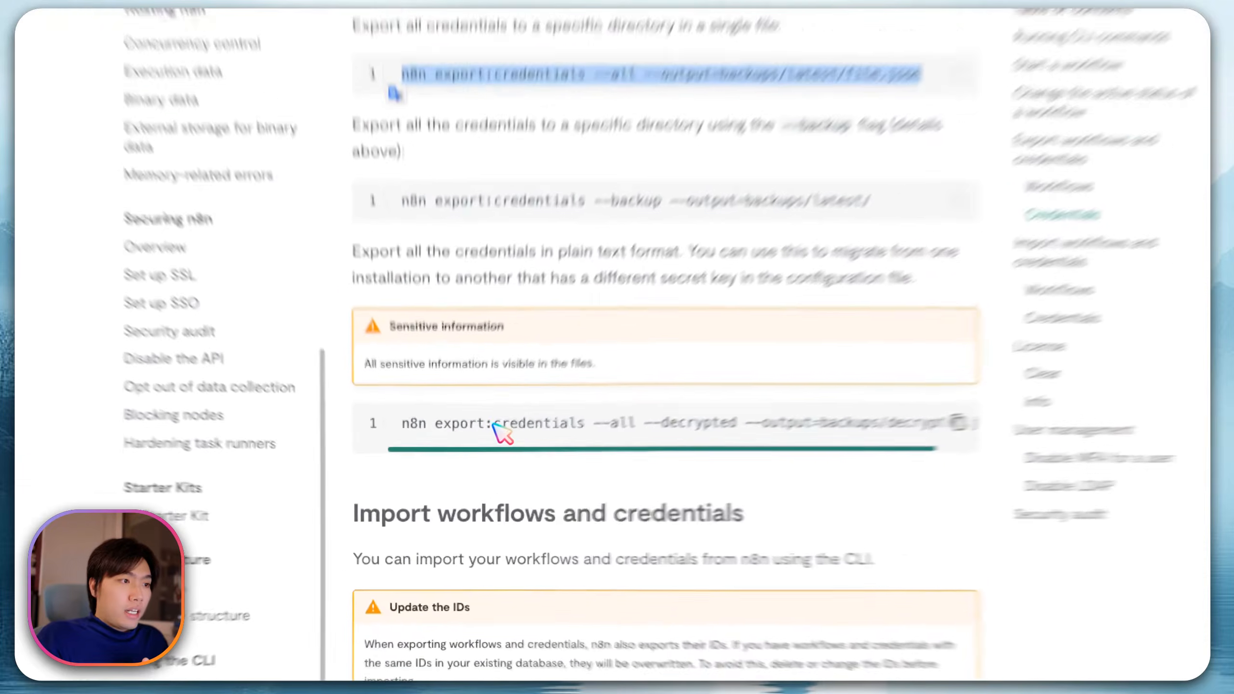
drag(492, 454, 560, 454)
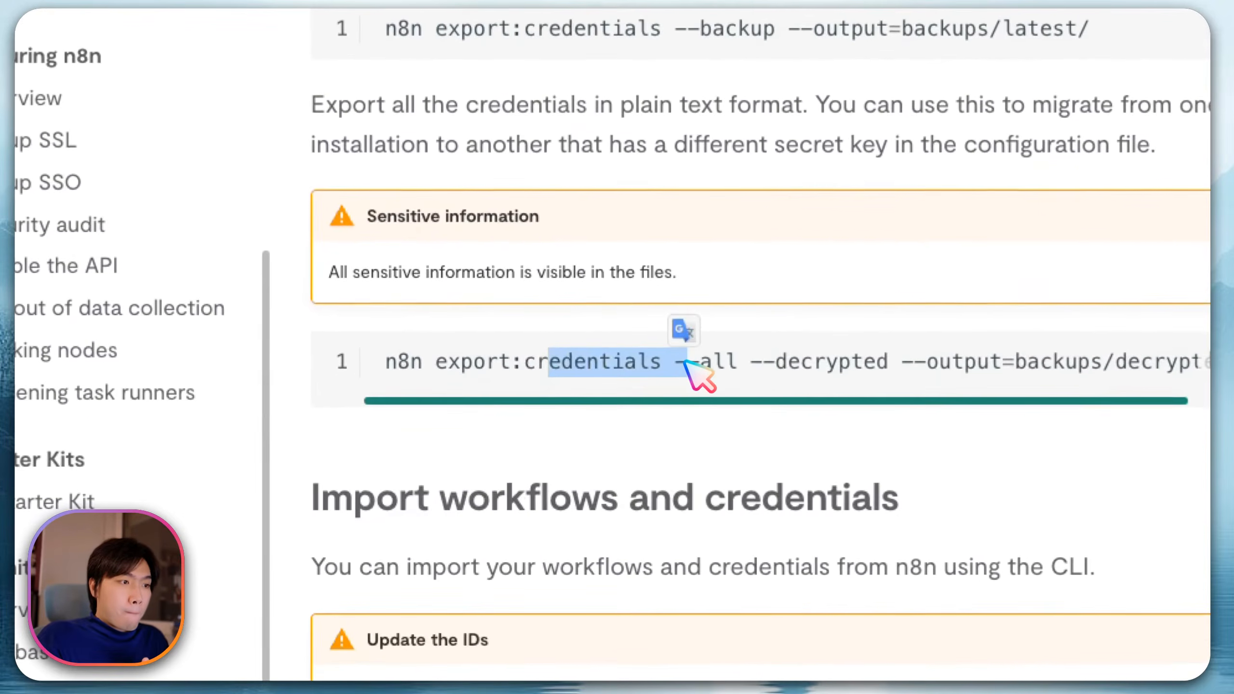
click(712, 371)
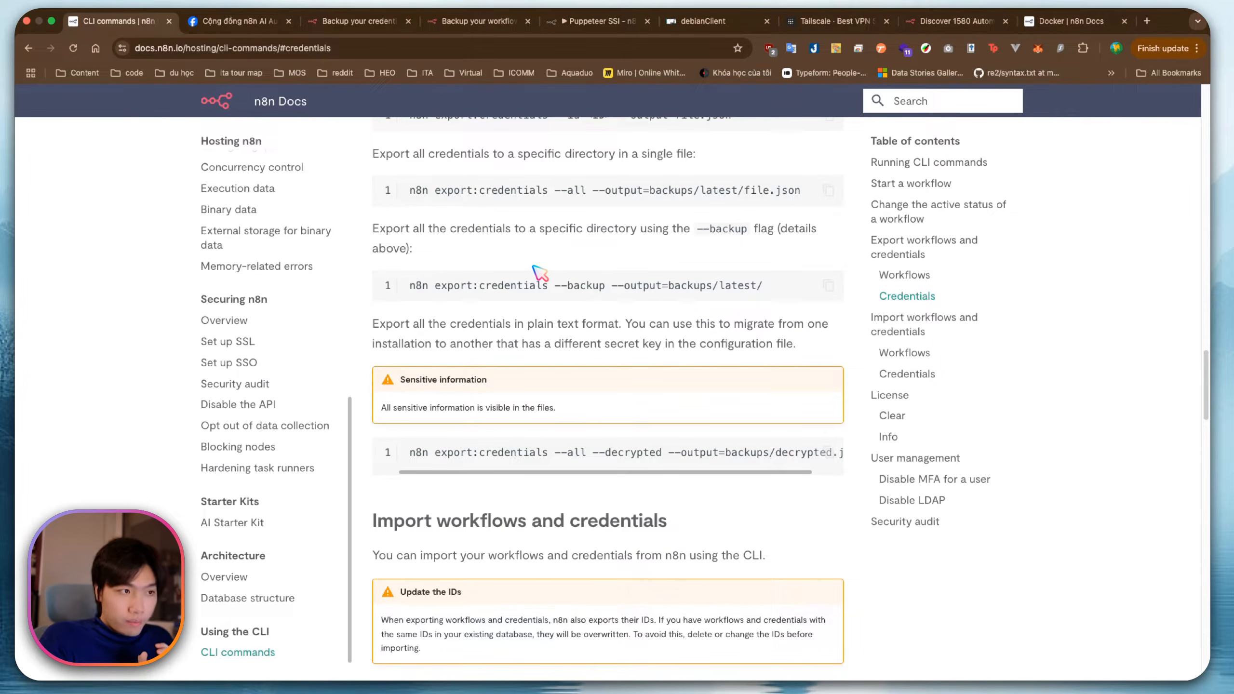
drag(410, 190, 622, 195)
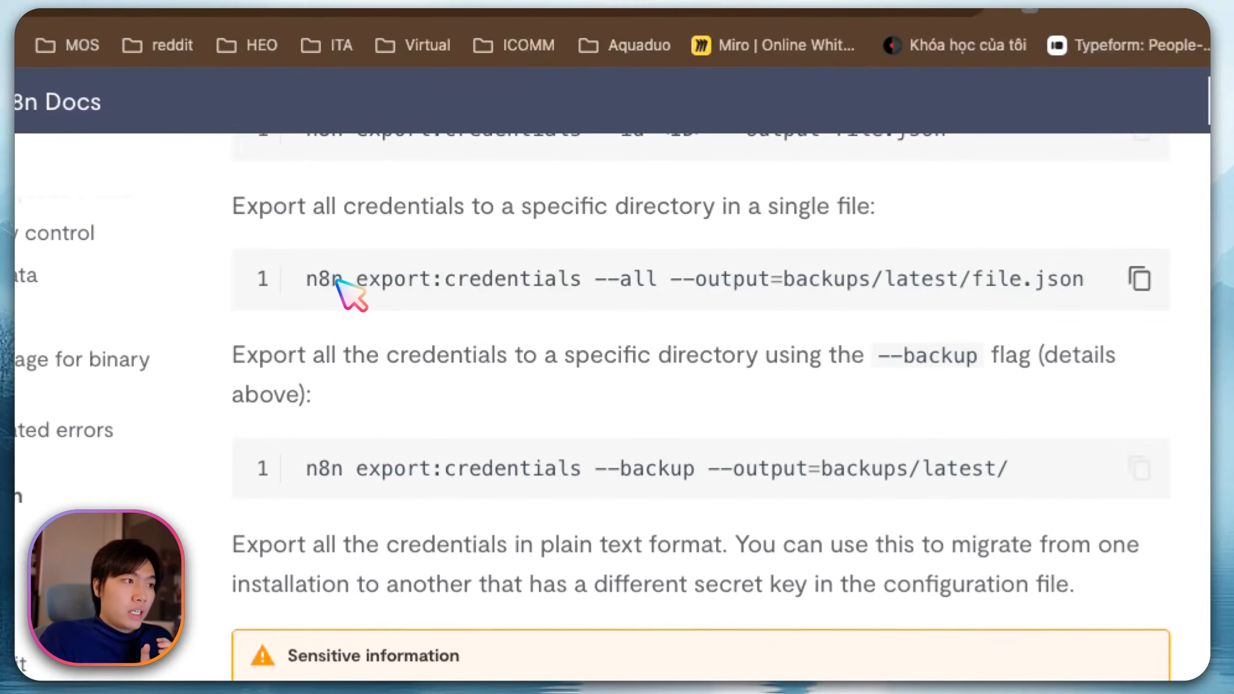
drag(728, 289, 1086, 287)
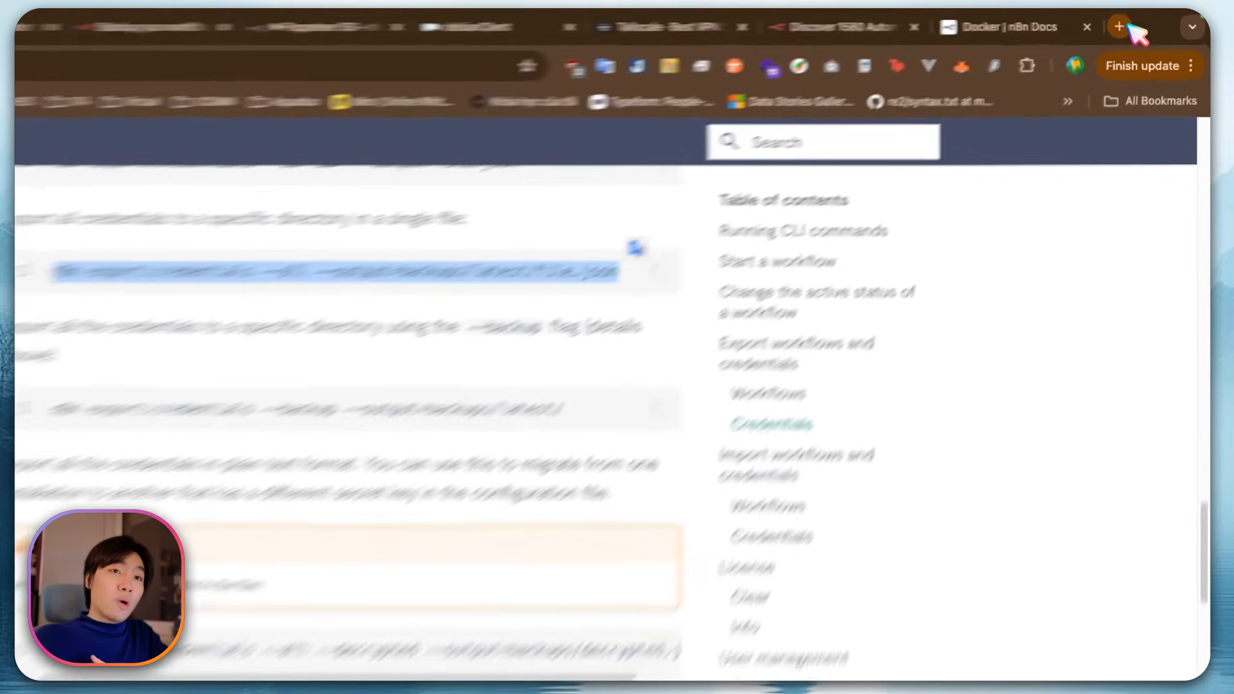
Search the web for "n8n encryption key" in a new tab and open the n8n Docs page on setting a custom encryption key
click(1147, 20)
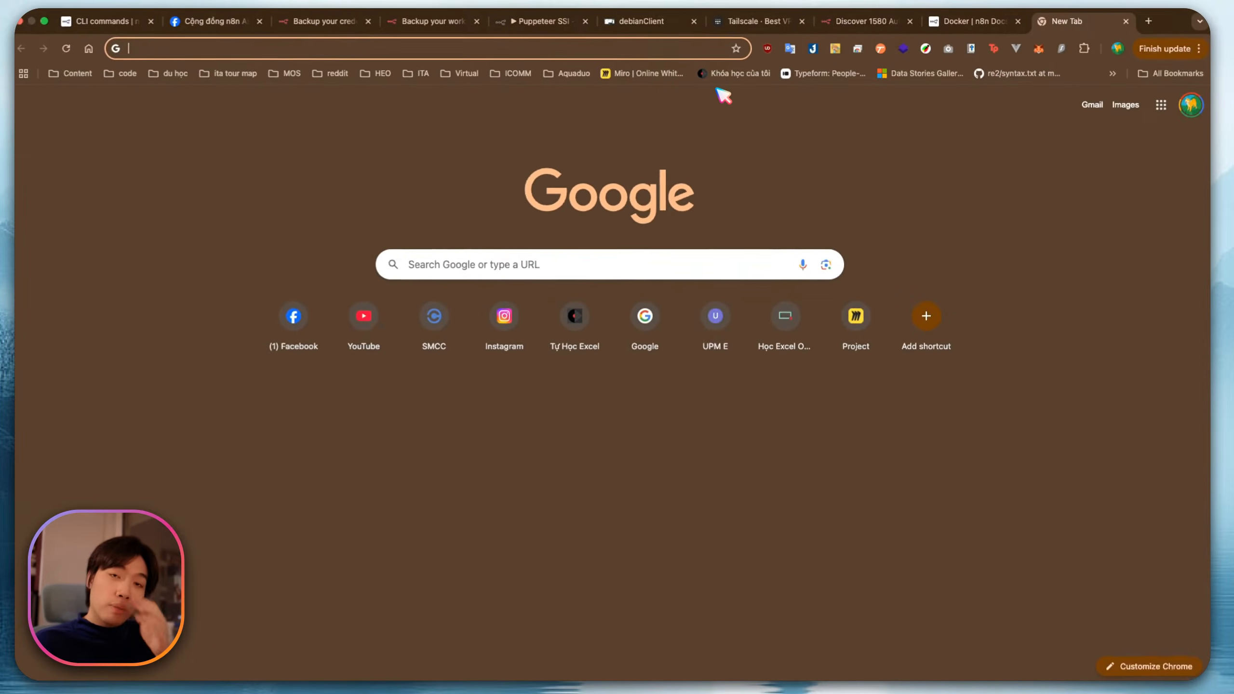
text(n8n)
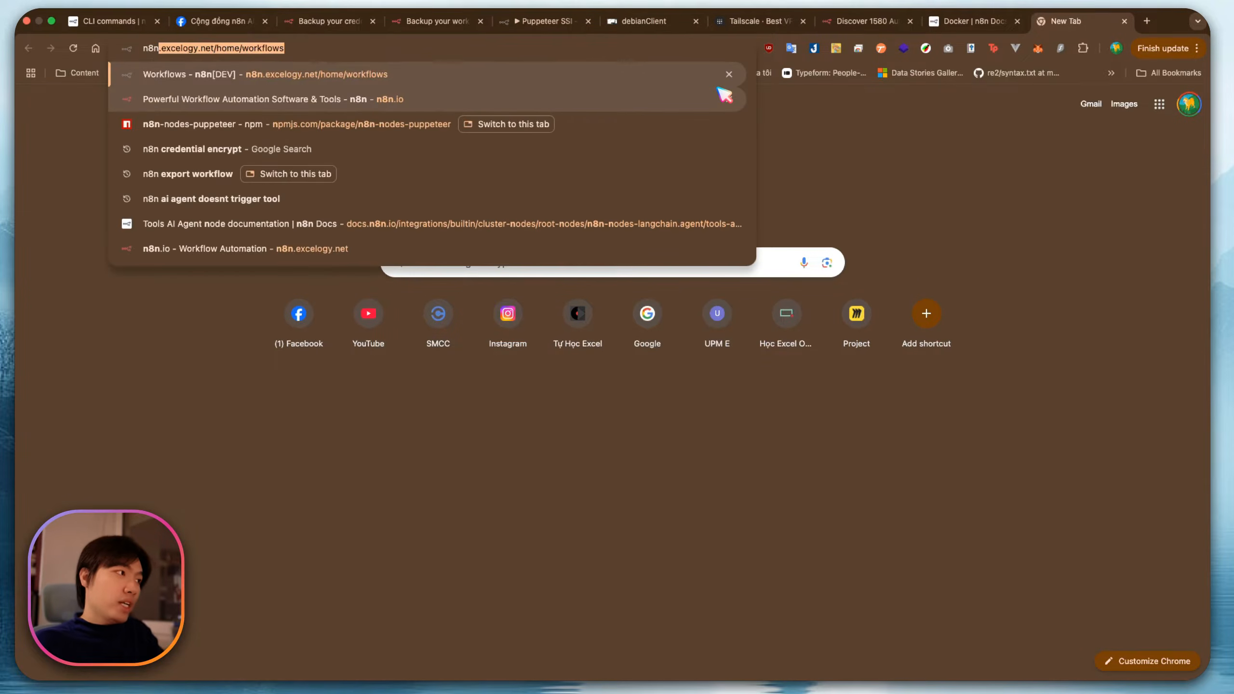
text( encryption key)
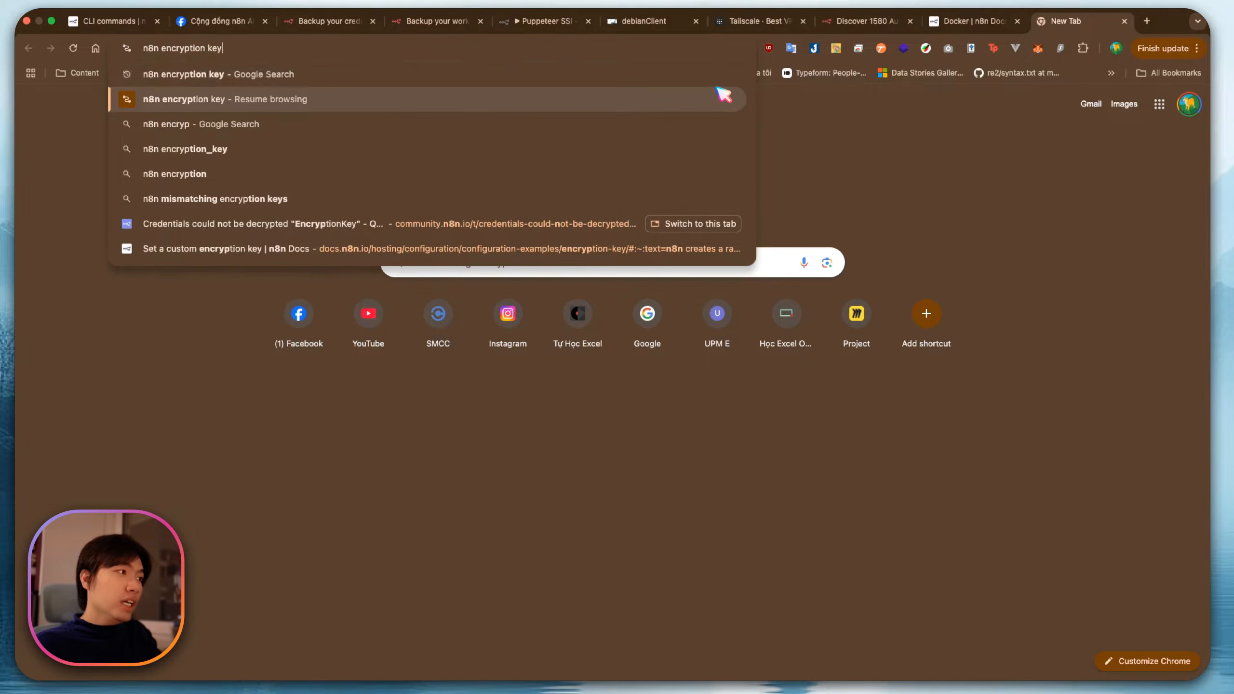
key(Return)
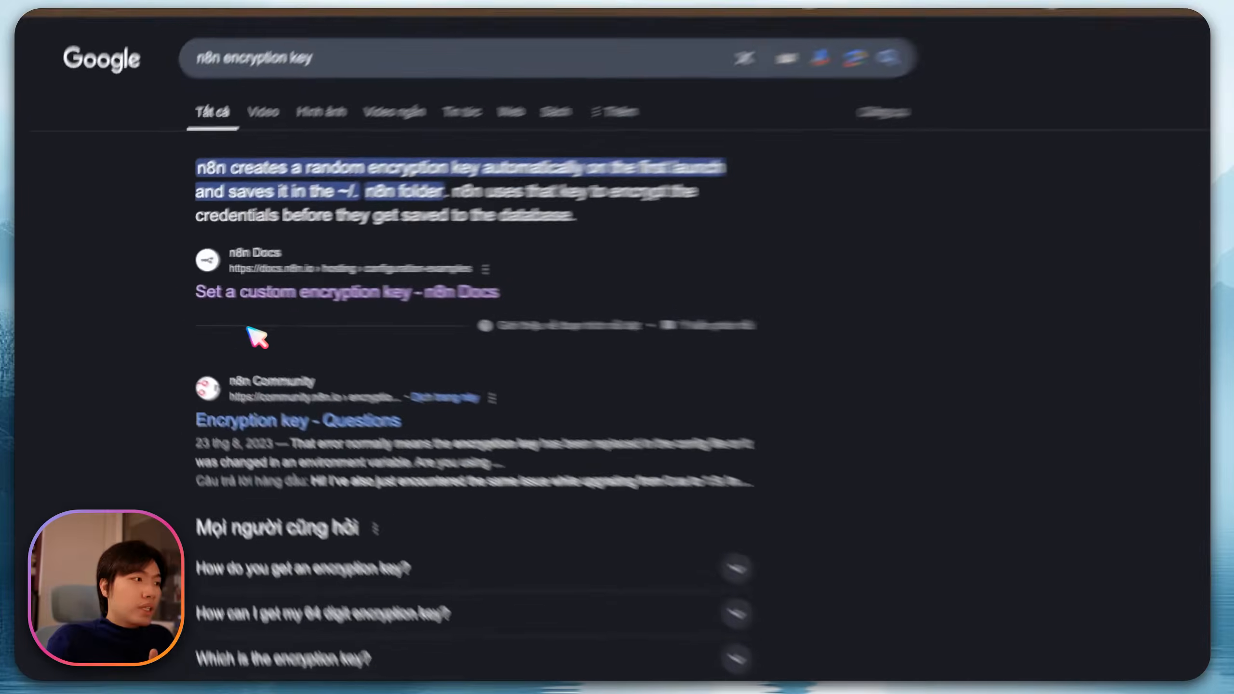
click(295, 293)
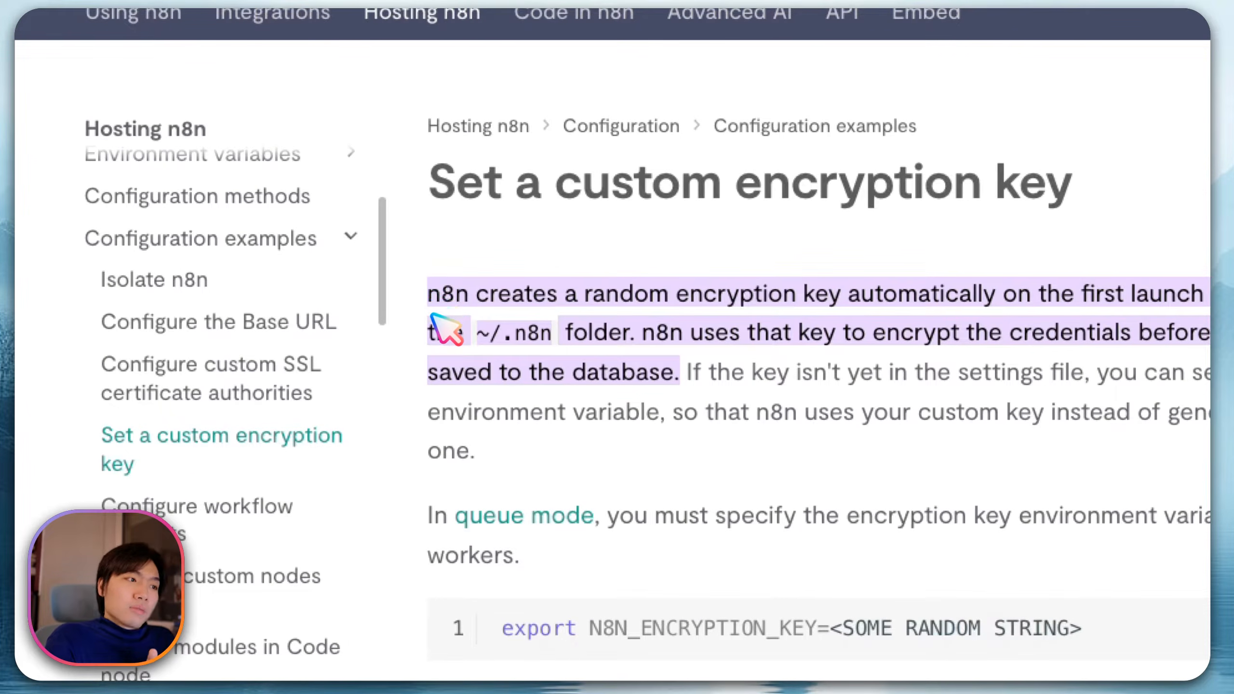
Read the passage on how n8n generates the encryption key, where it saves it and how it encrypts credentials
drag(429, 301, 890, 293)
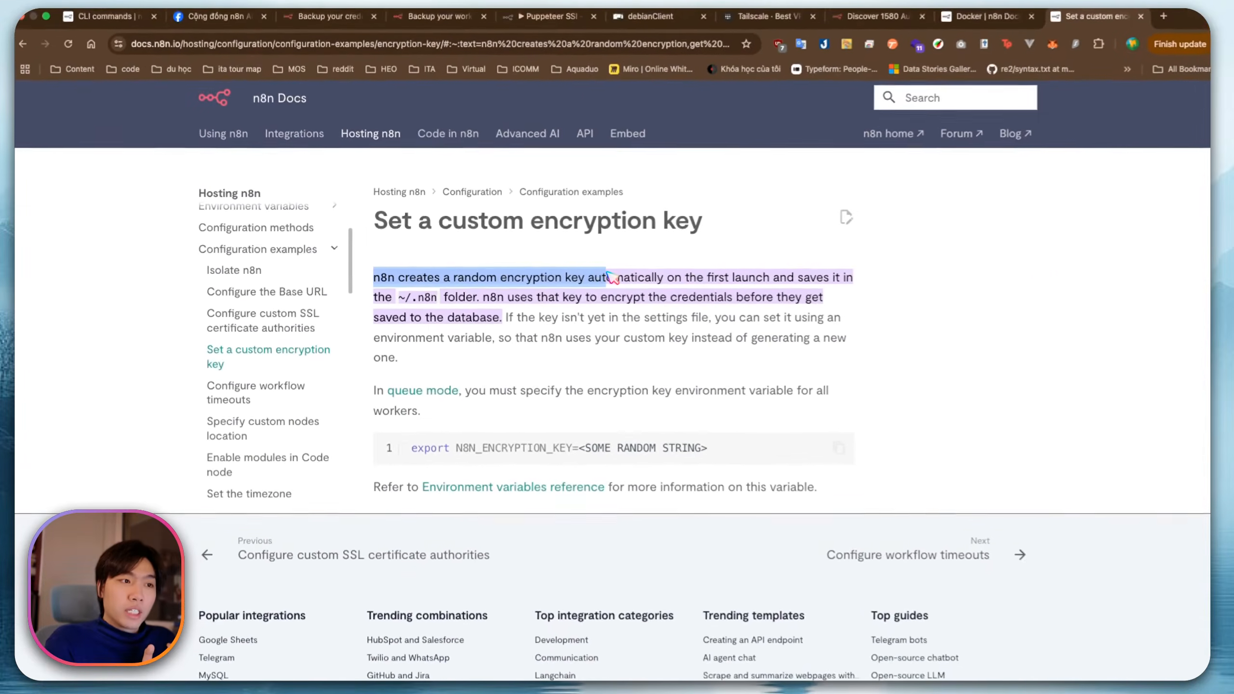
drag(613, 279, 580, 296)
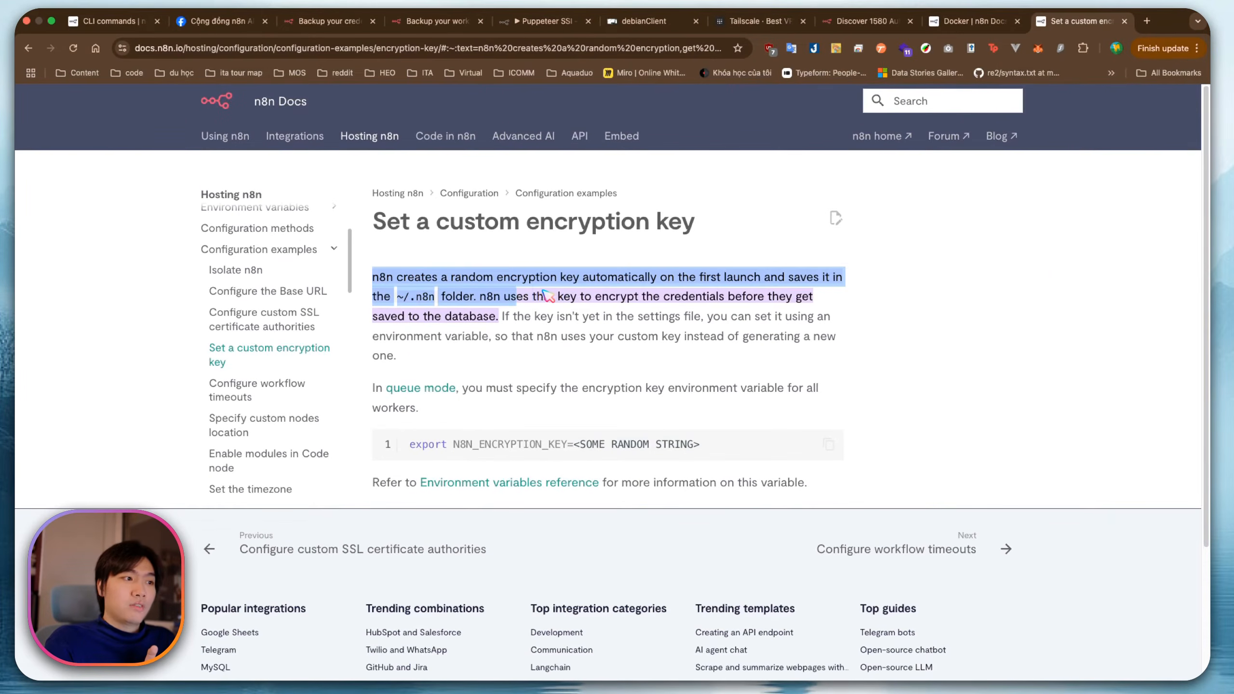
drag(434, 306, 476, 316)
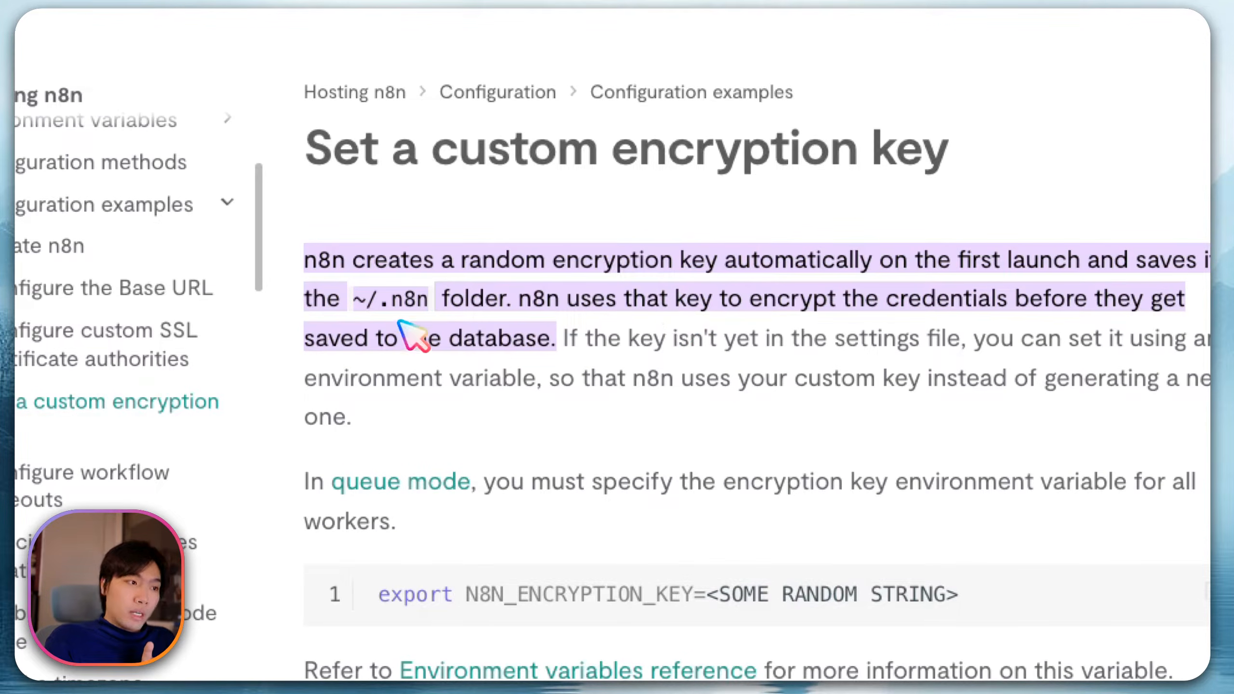
drag(760, 298, 818, 301)
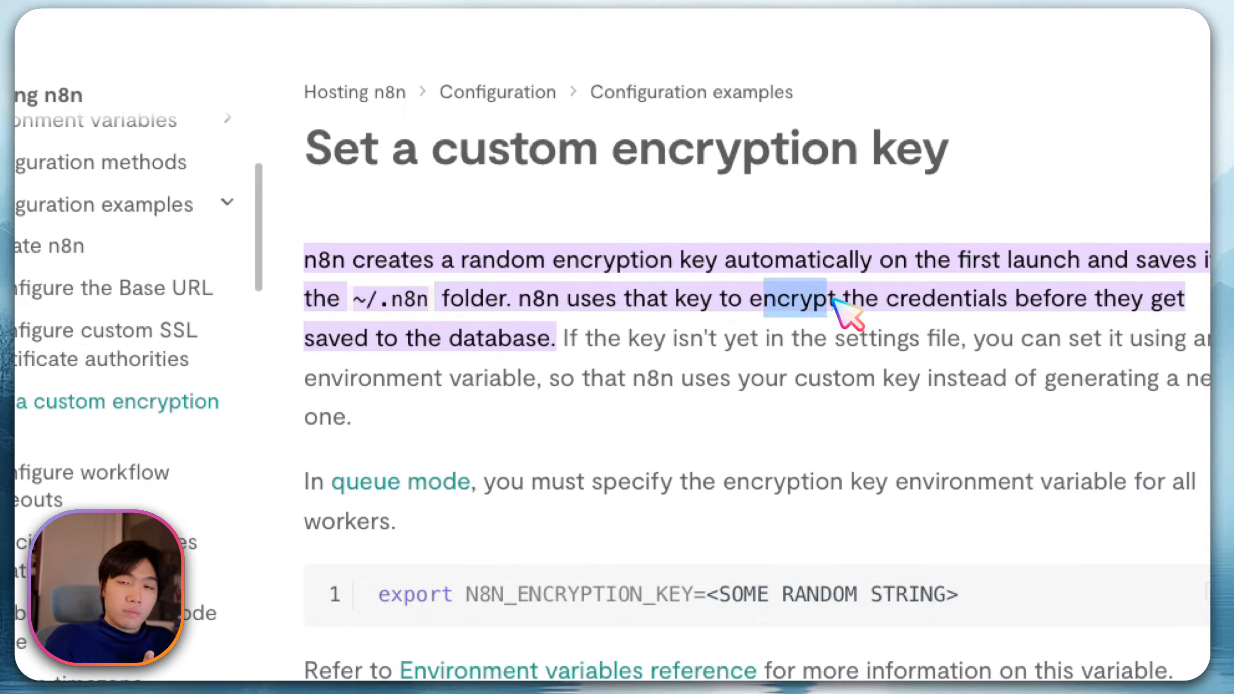
drag(603, 151, 950, 161)
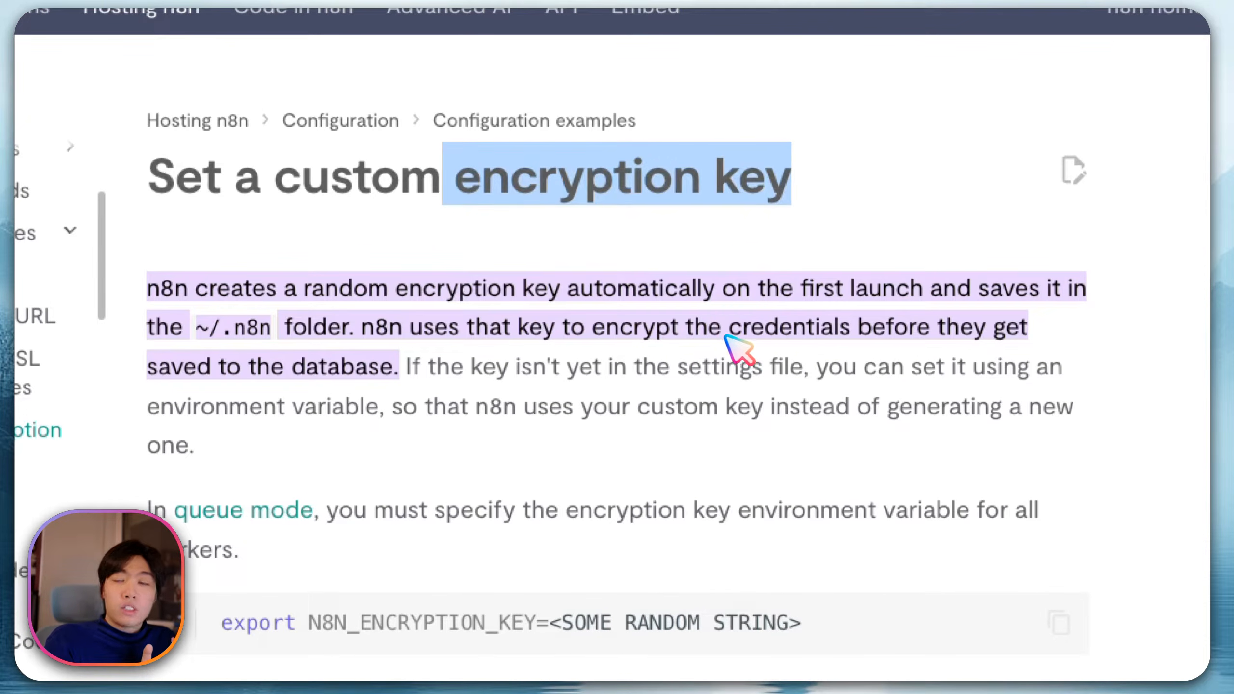
drag(725, 335, 797, 324)
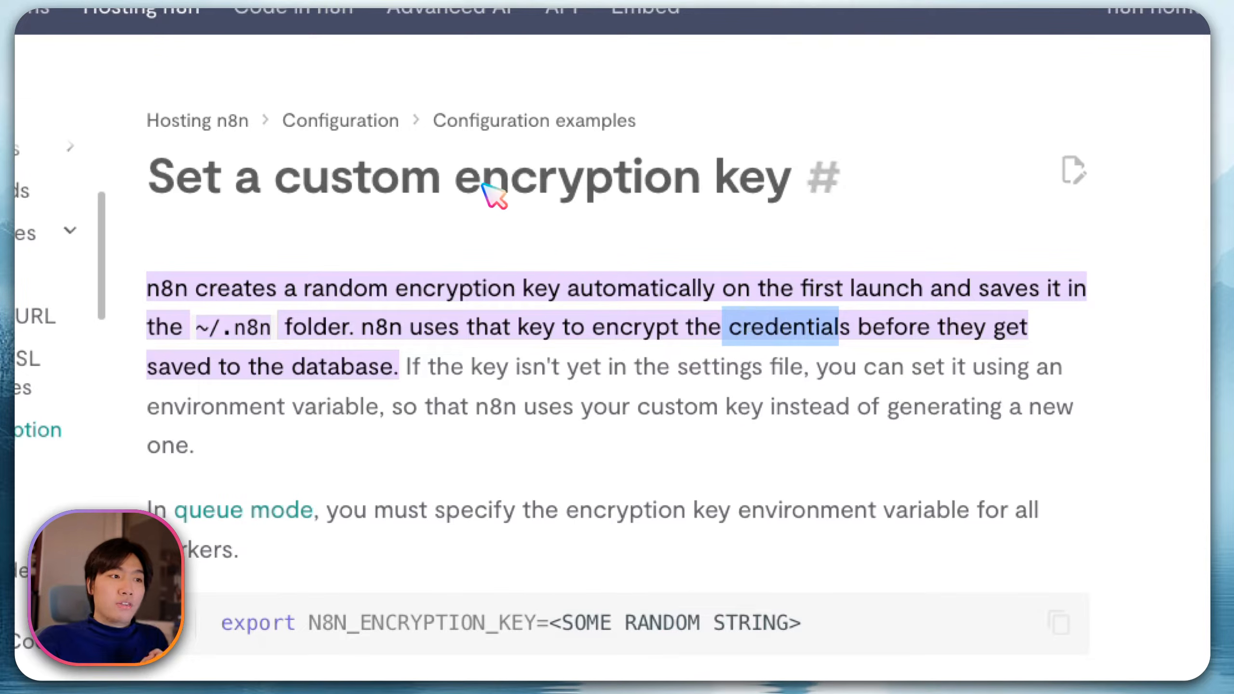
drag(483, 187, 762, 194)
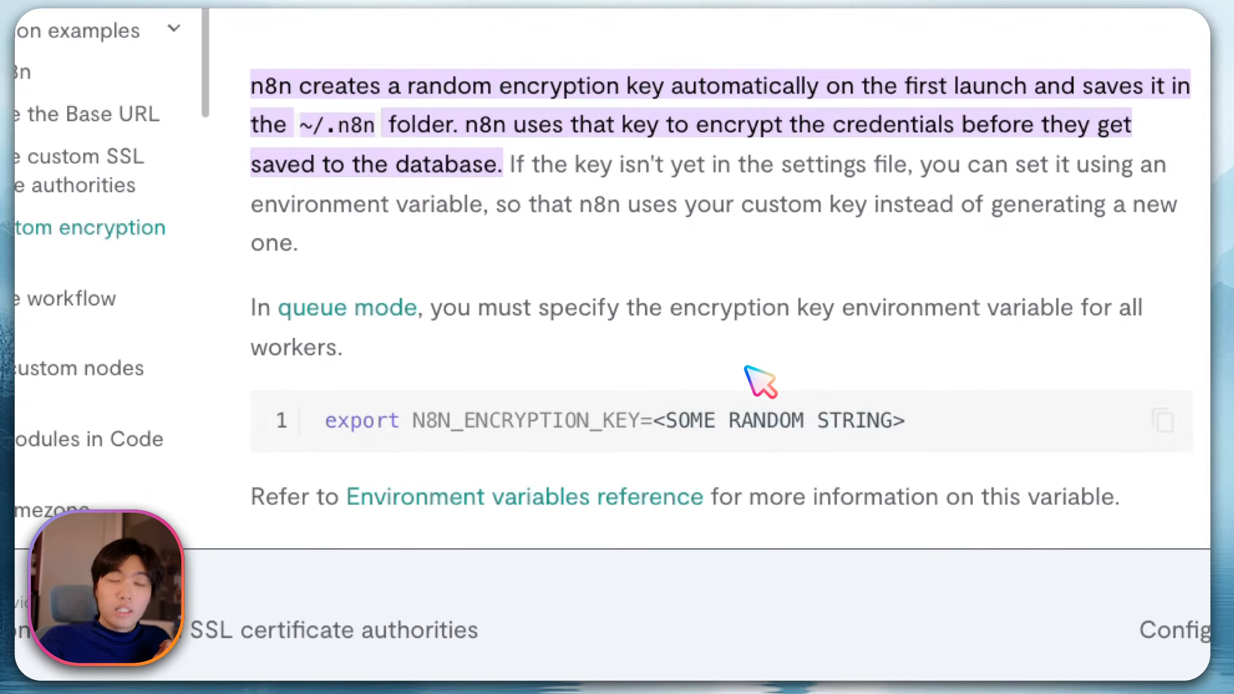
Examine the export command for the N8N_ENCRYPTION_KEY environment variable and its random-string placeholder
drag(332, 418, 554, 448)
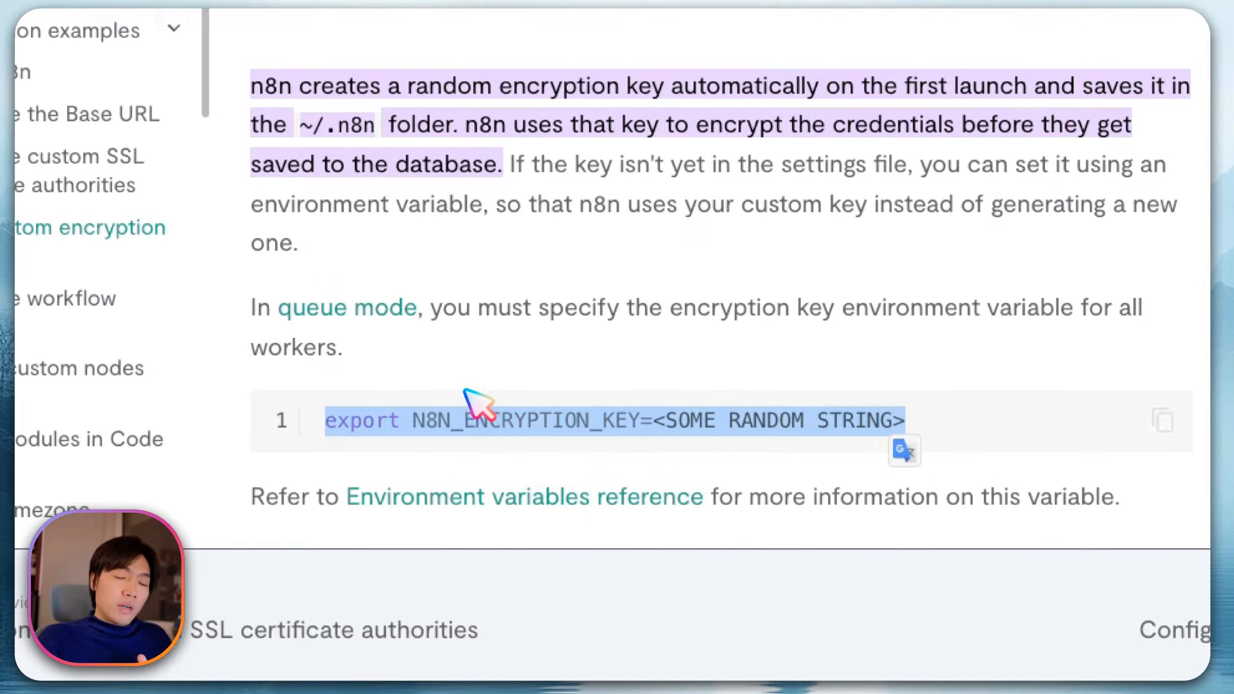
click(413, 419)
drag(414, 419, 657, 422)
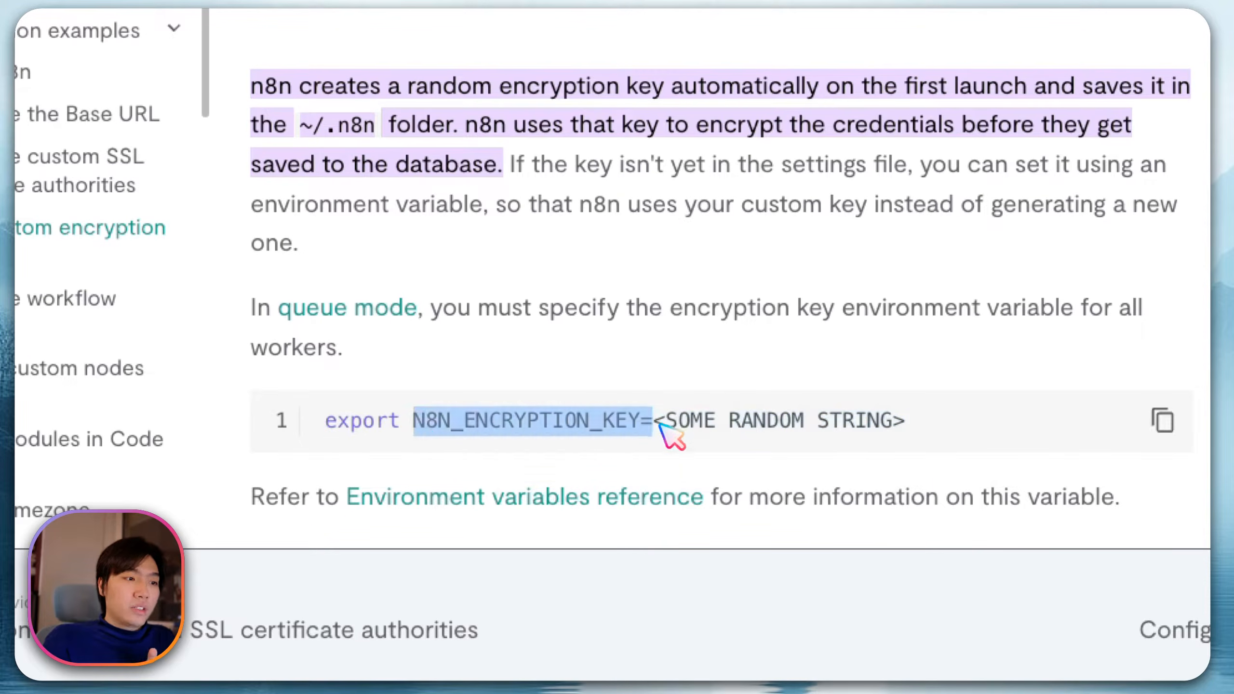
click(790, 404)
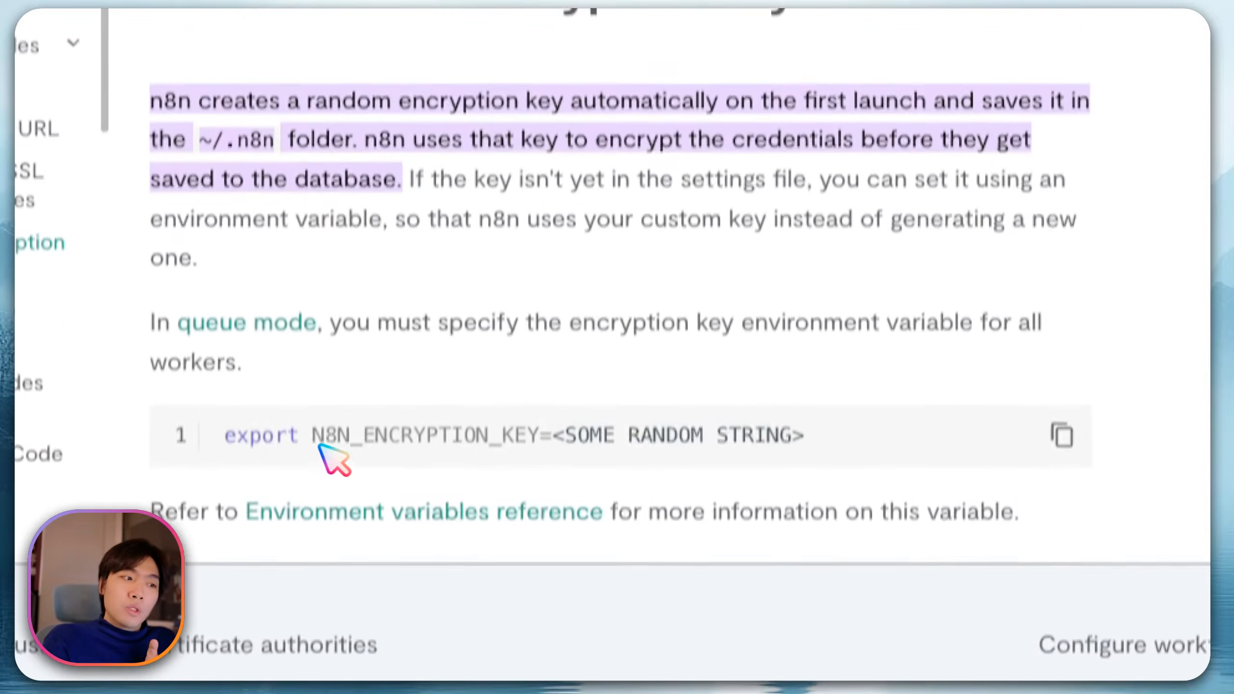
drag(412, 419, 854, 421)
drag(603, 390, 807, 392)
click(893, 361)
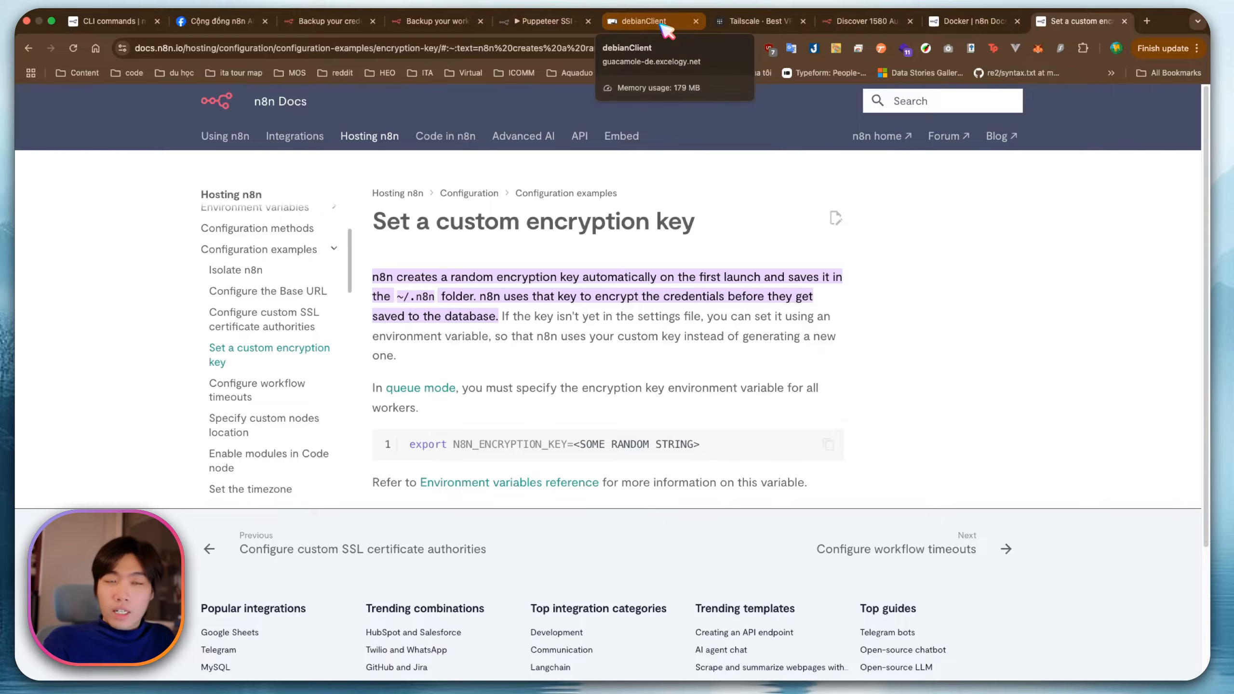
Return to the CLI commands documentation and examine the --decrypted option in the plain-text credentials export command
click(977, 23)
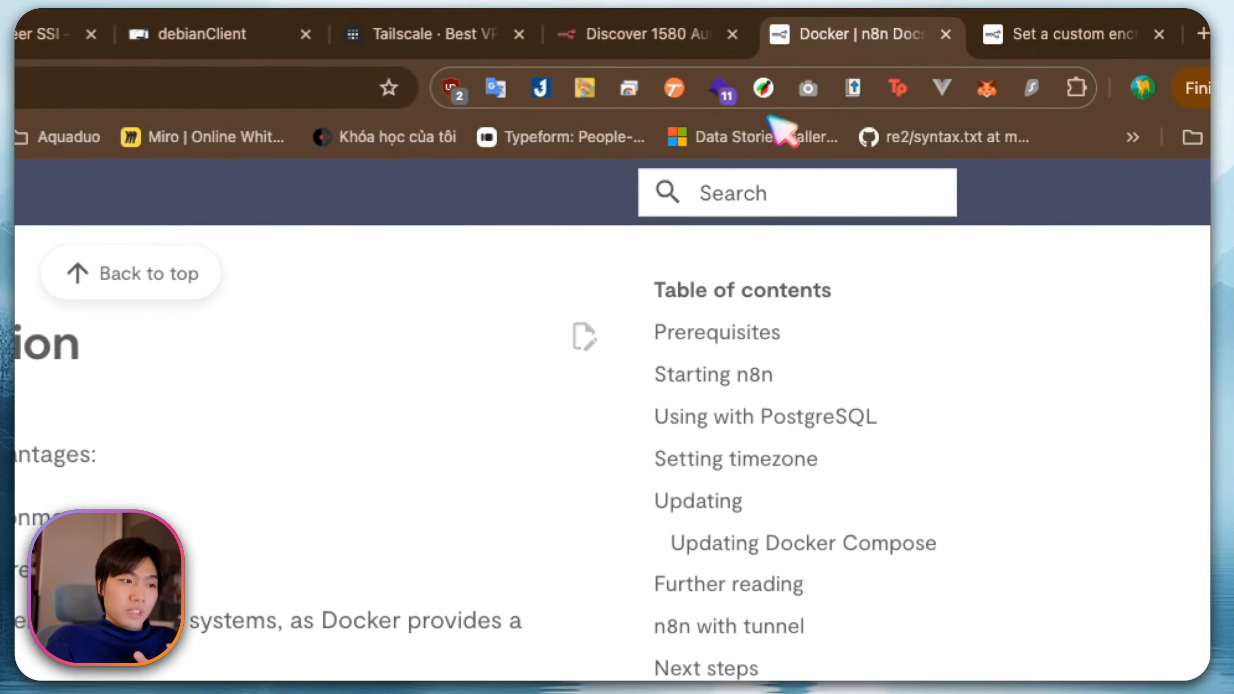
click(70, 28)
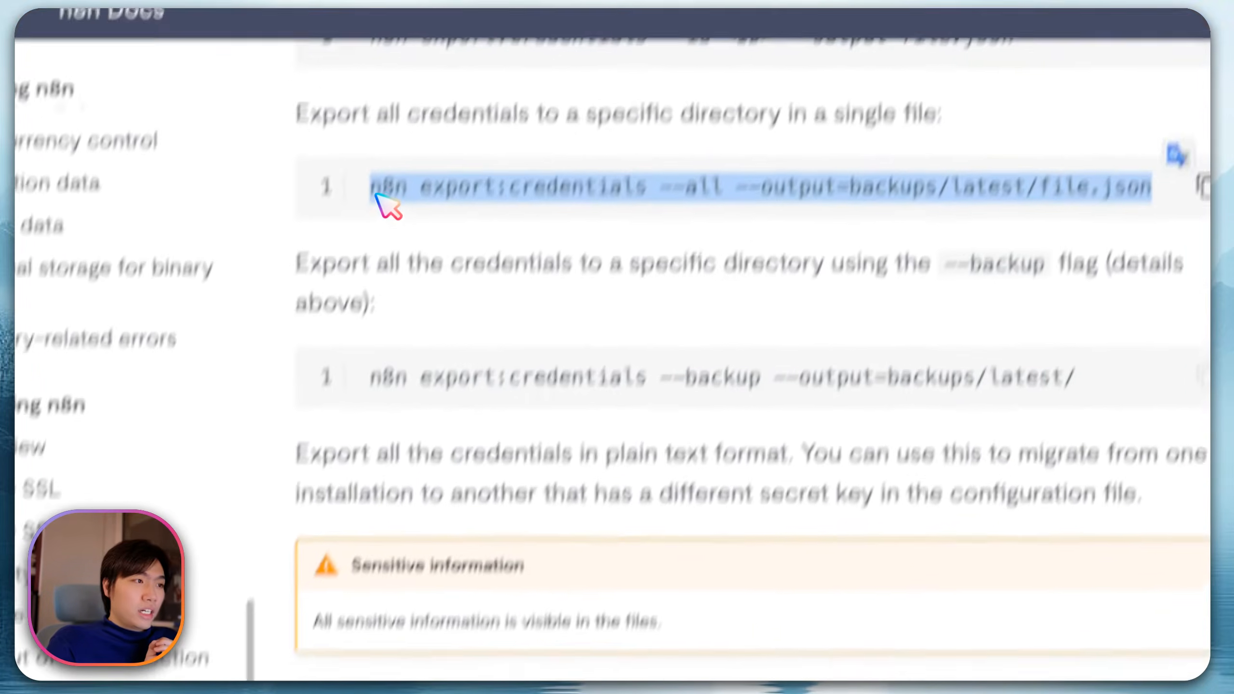
drag(373, 190, 406, 190)
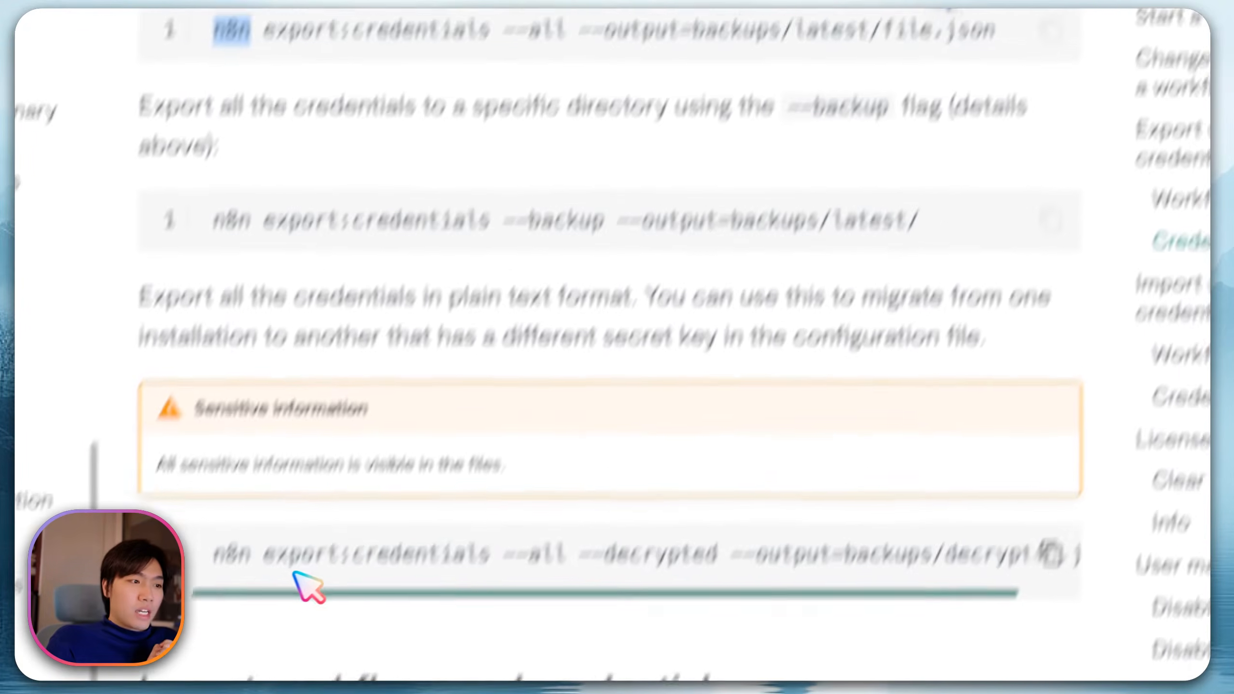
drag(306, 460, 1151, 455)
click(1150, 450)
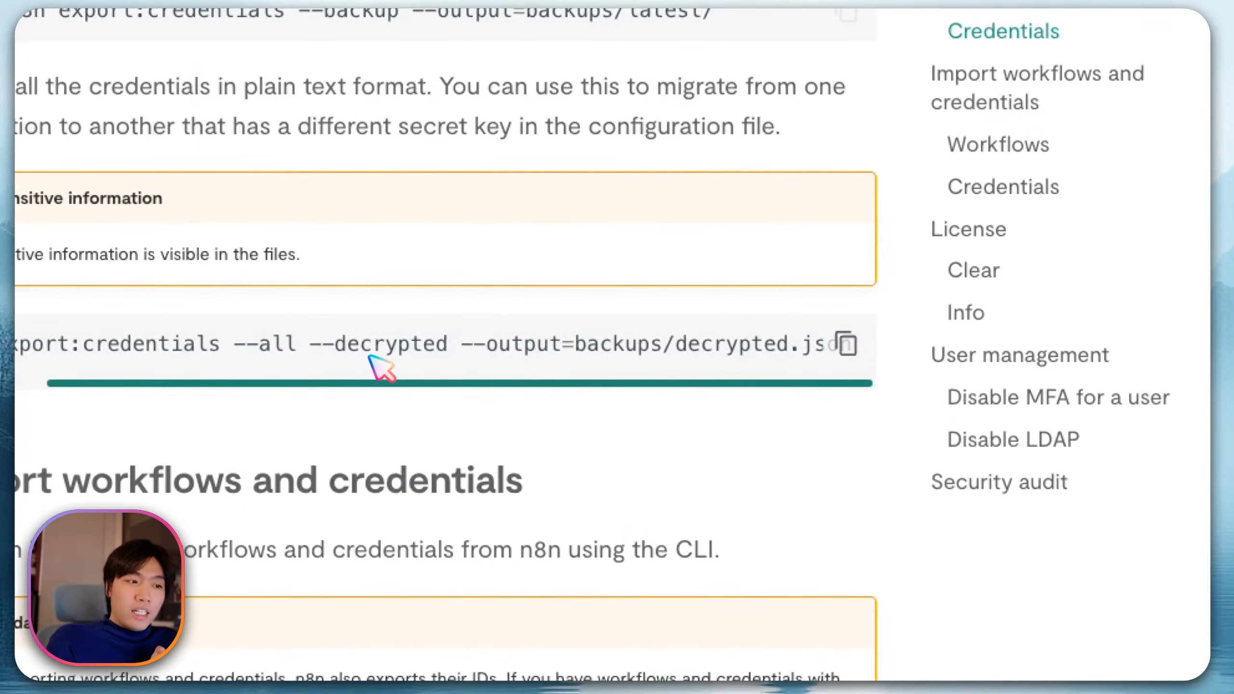
drag(335, 345, 430, 351)
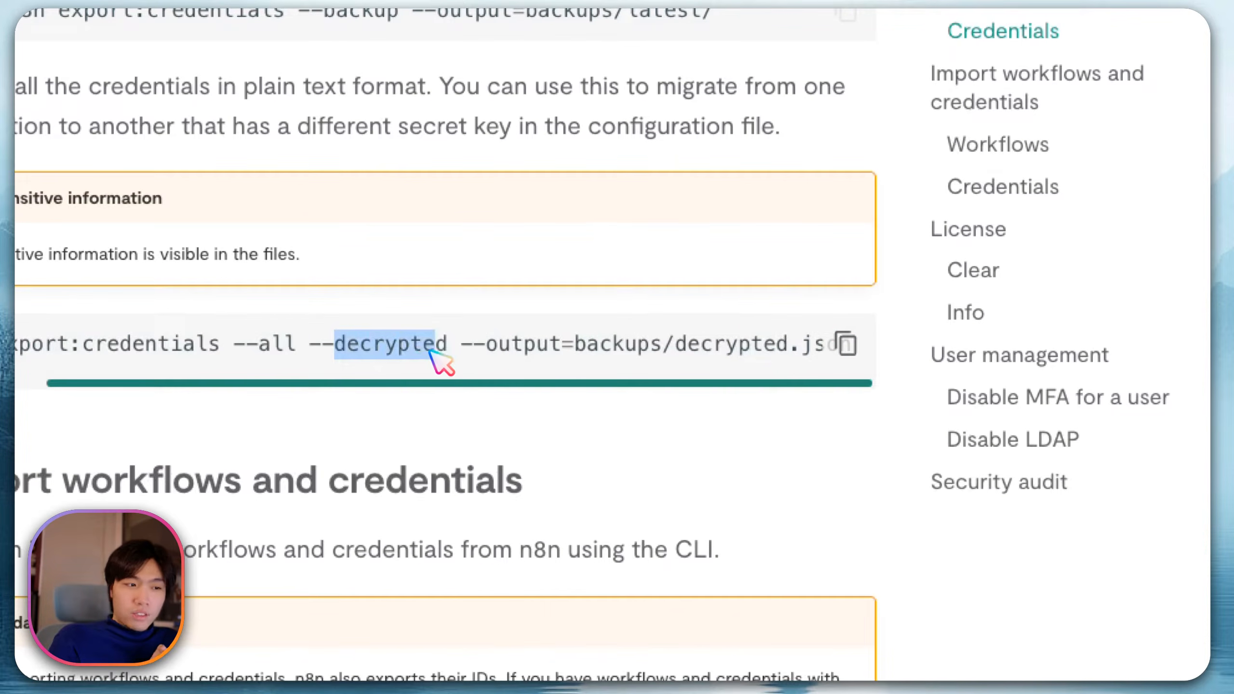
click(482, 346)
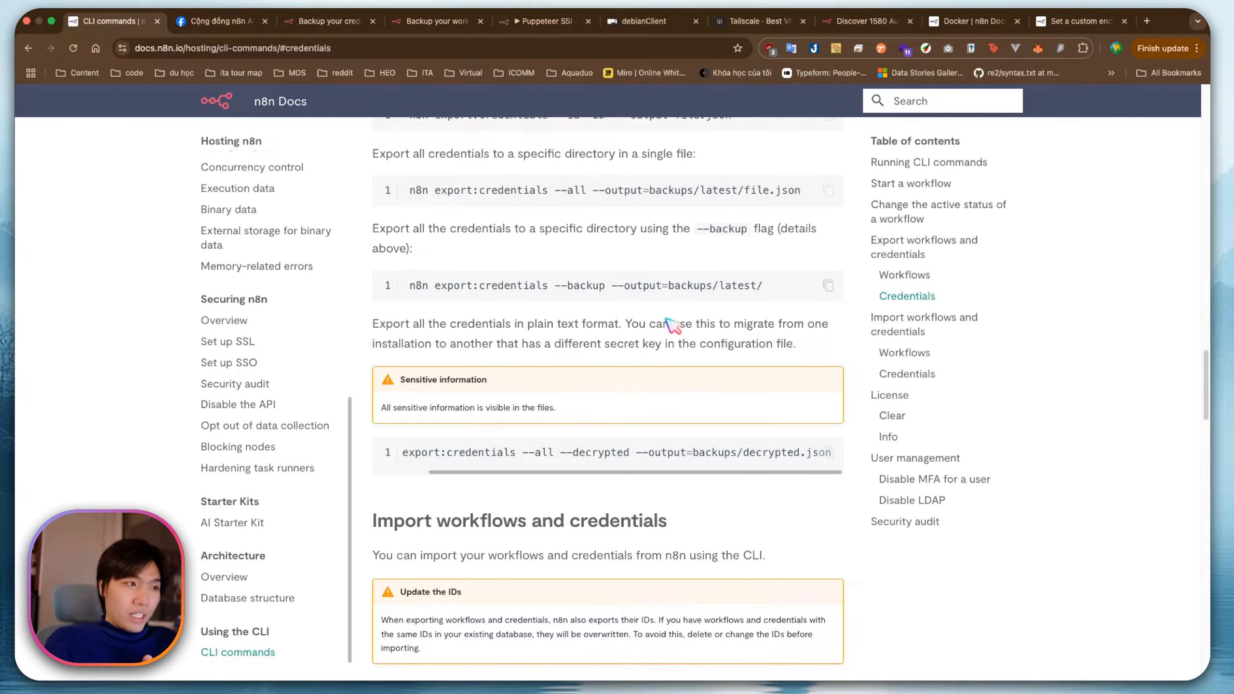
Review the single-file credentials export command again, followed by the full decrypted export command with its backups/decrypted.json output
drag(435, 190, 763, 194)
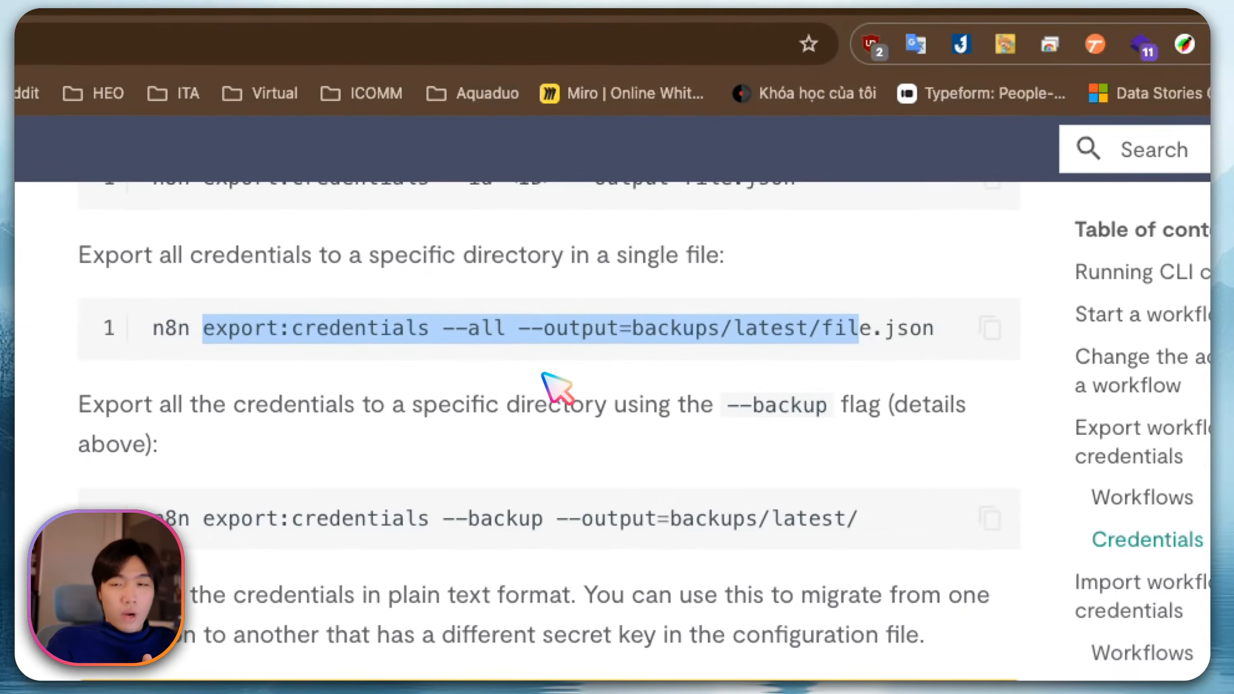
click(378, 326)
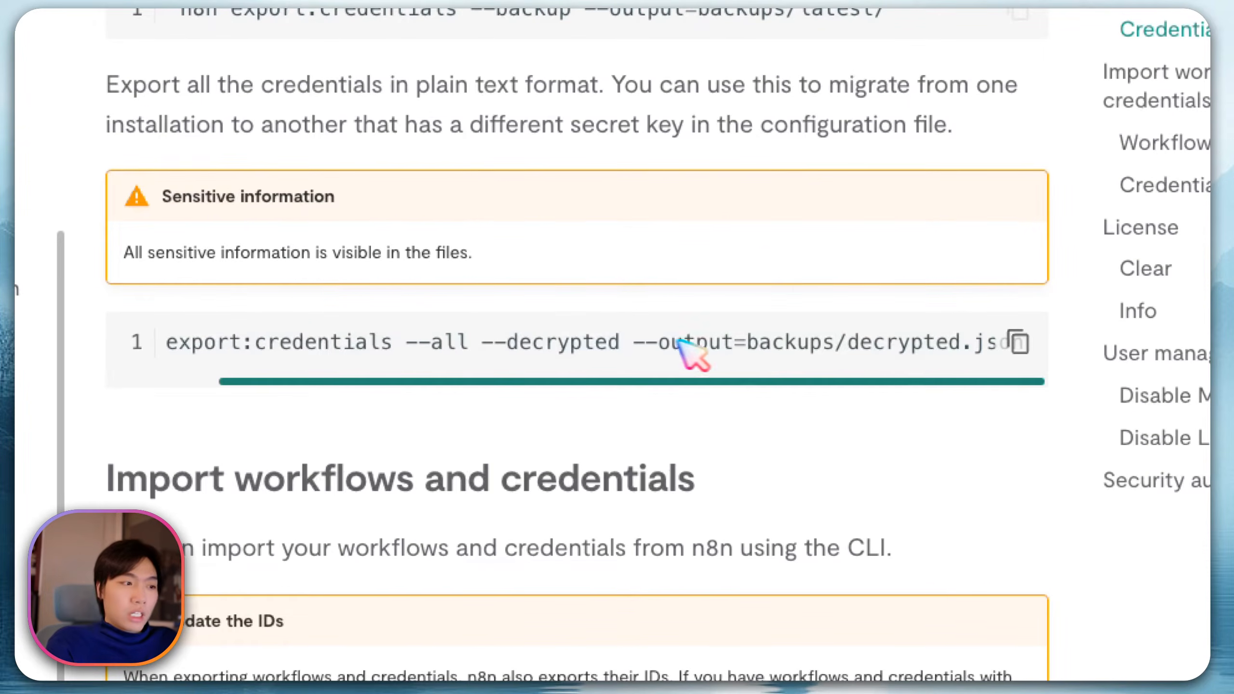
drag(168, 342, 979, 343)
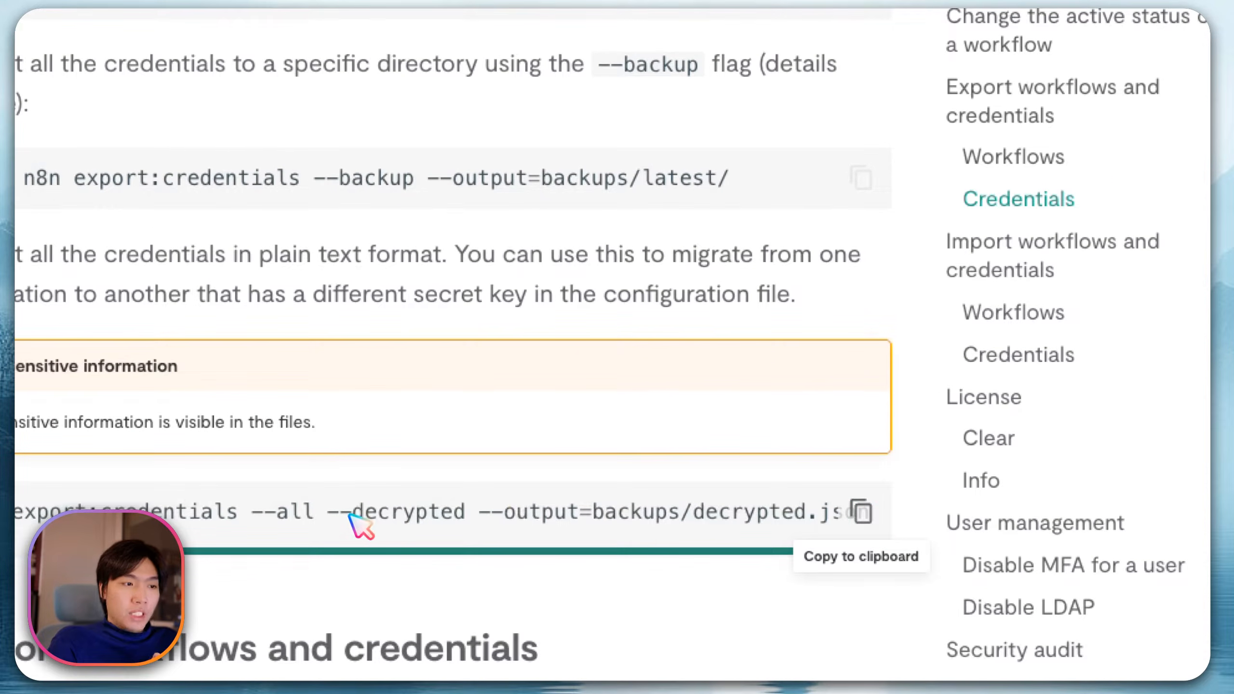
Paste the decrypted export command for all credentials from the documentation at the remote desktop's terminal prompt
drag(344, 515, 510, 520)
click(456, 450)
click(704, 26)
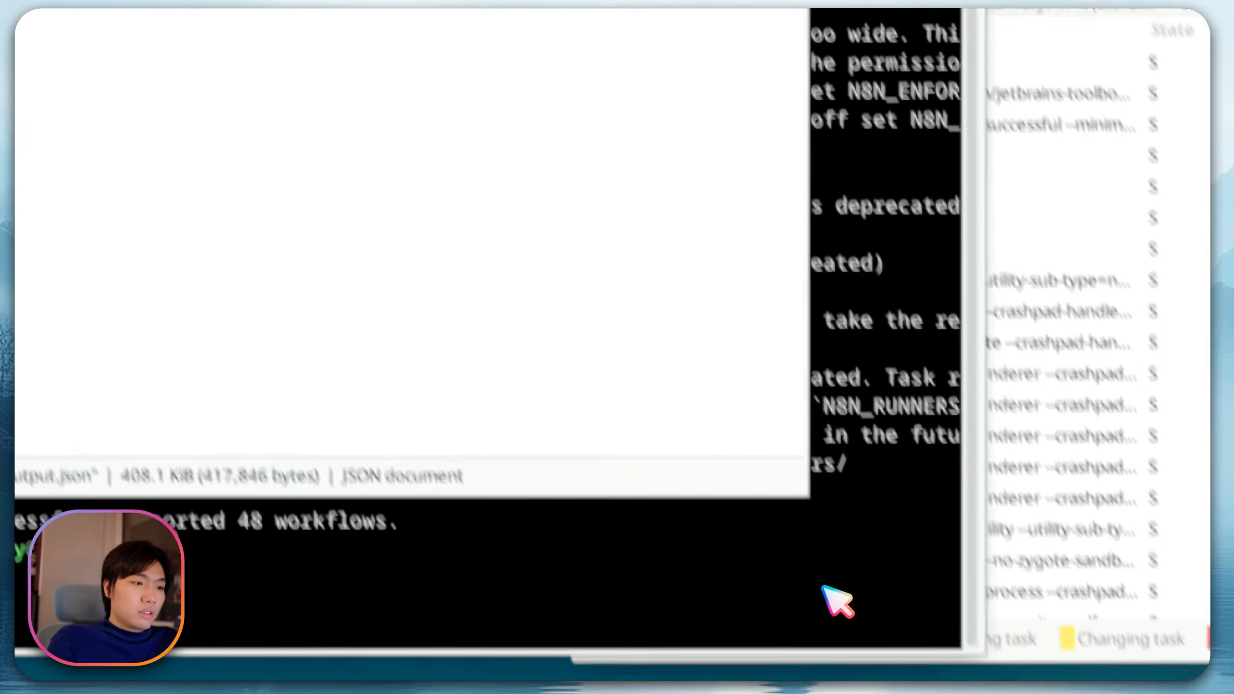
click(824, 585)
right_click(472, 521)
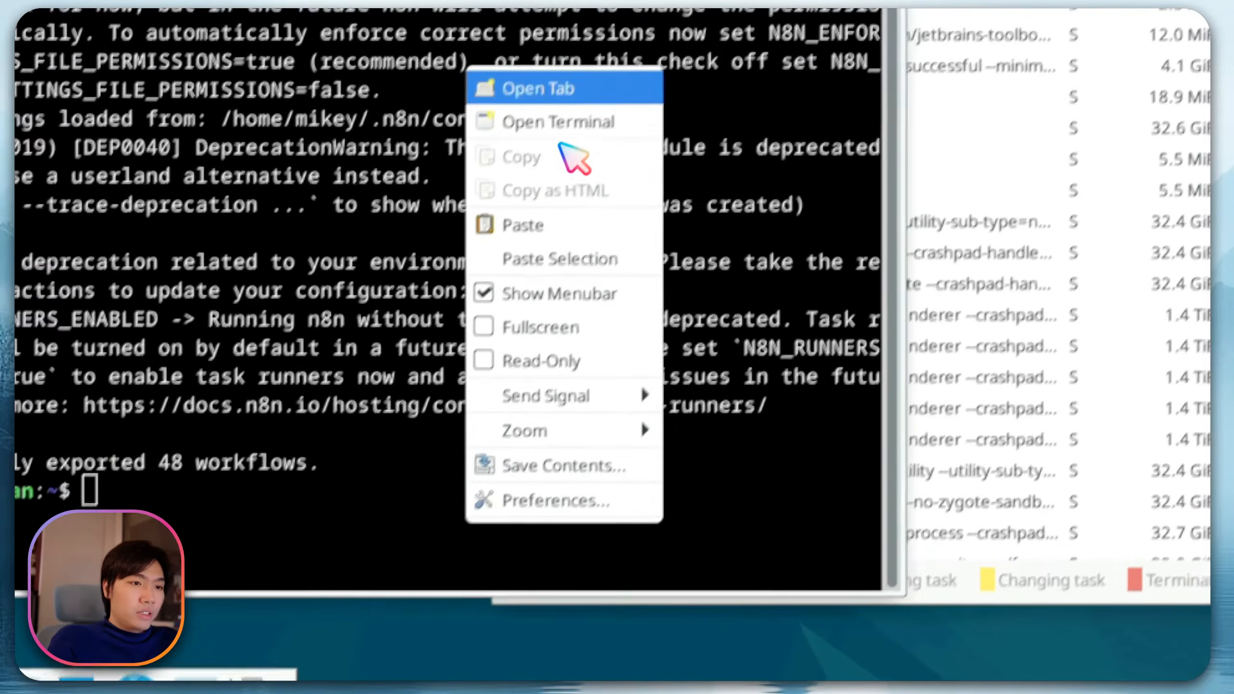
click(527, 222)
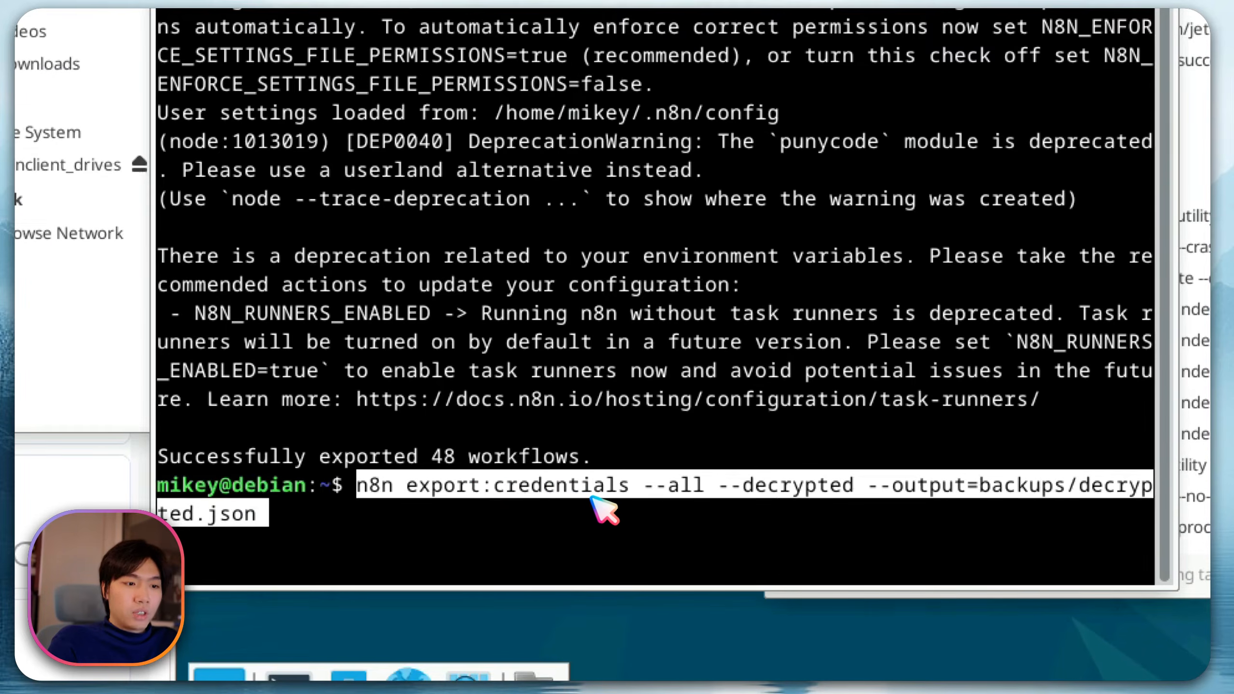
key(Right)
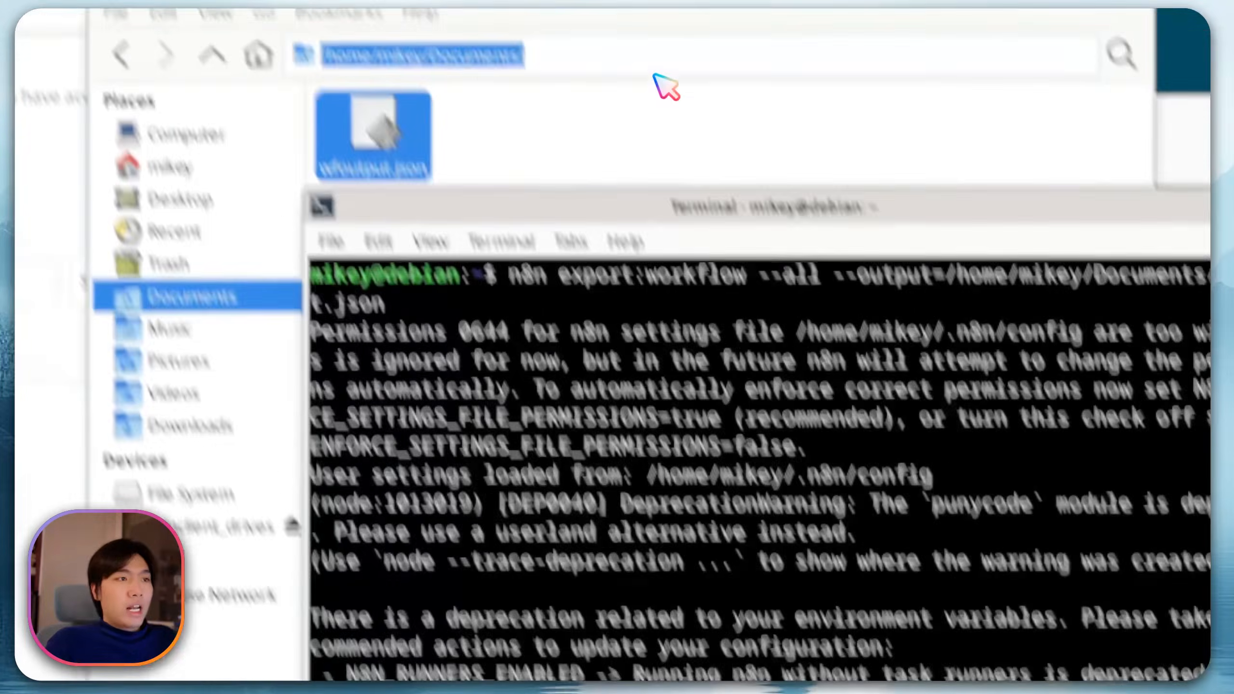
Copy the full path of the Documents folder from the file manager
click(747, 159)
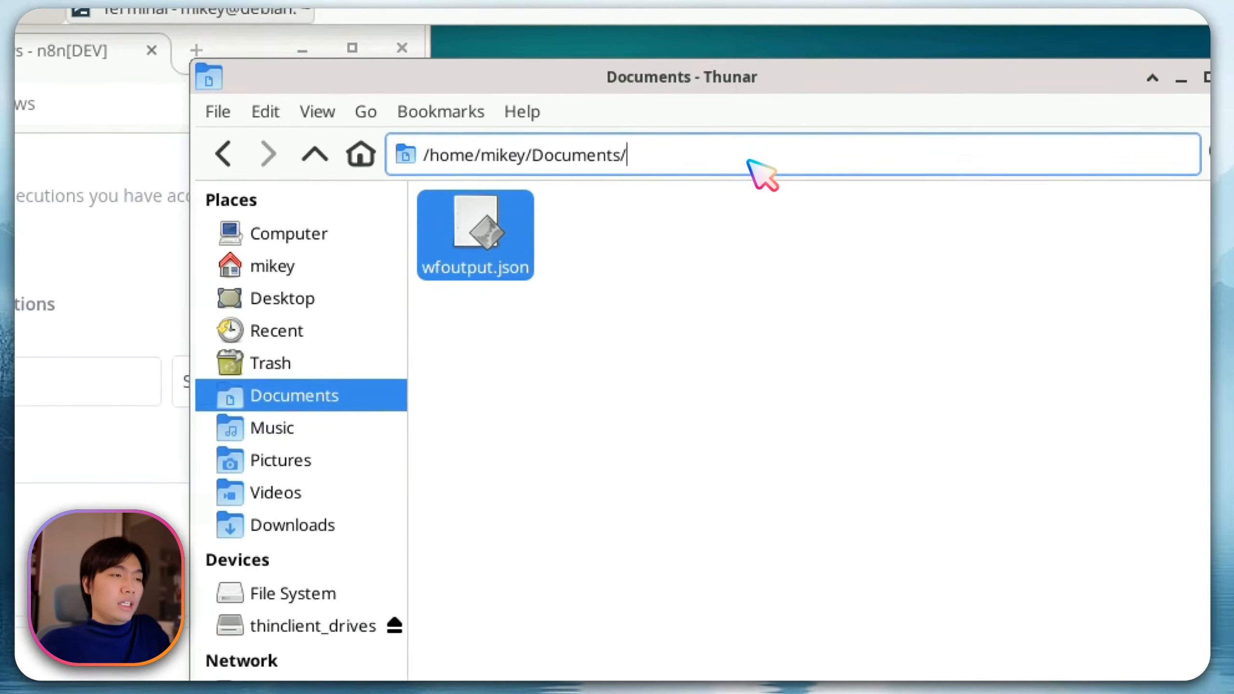
text(c)
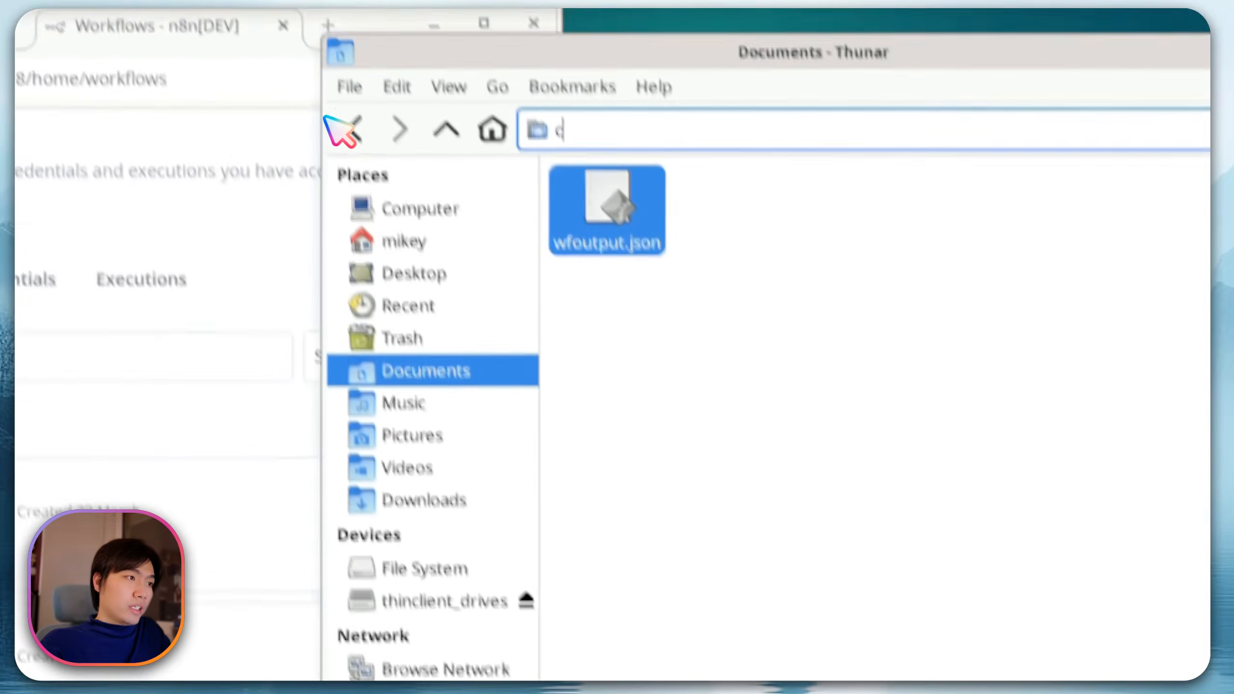
click(357, 129)
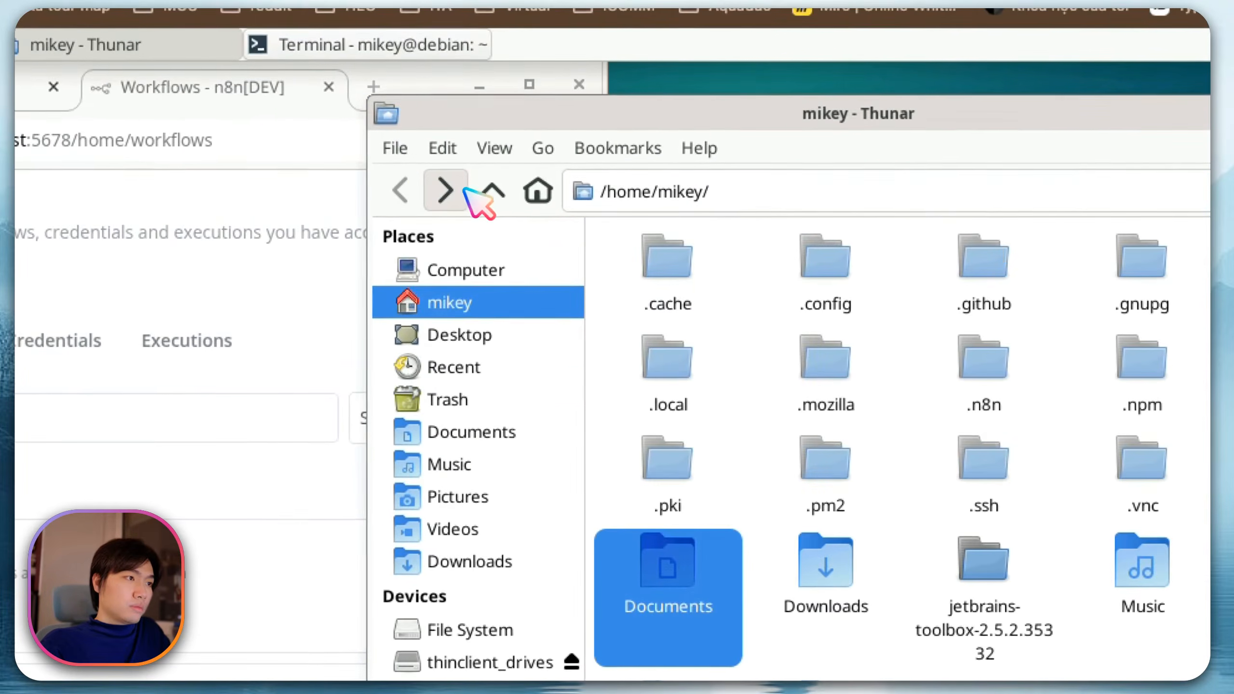
click(399, 128)
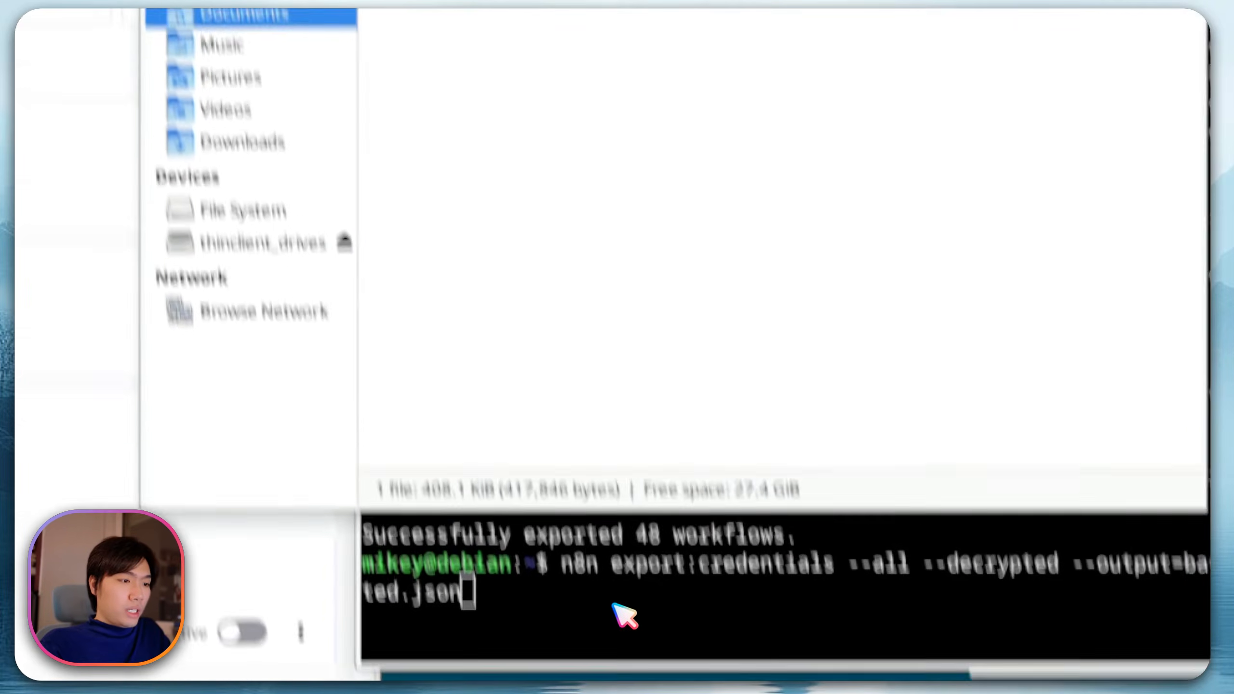
Replace the command's output path with the copied Documents path plus creoutput.json and run the decrypted credentials export
click(610, 602)
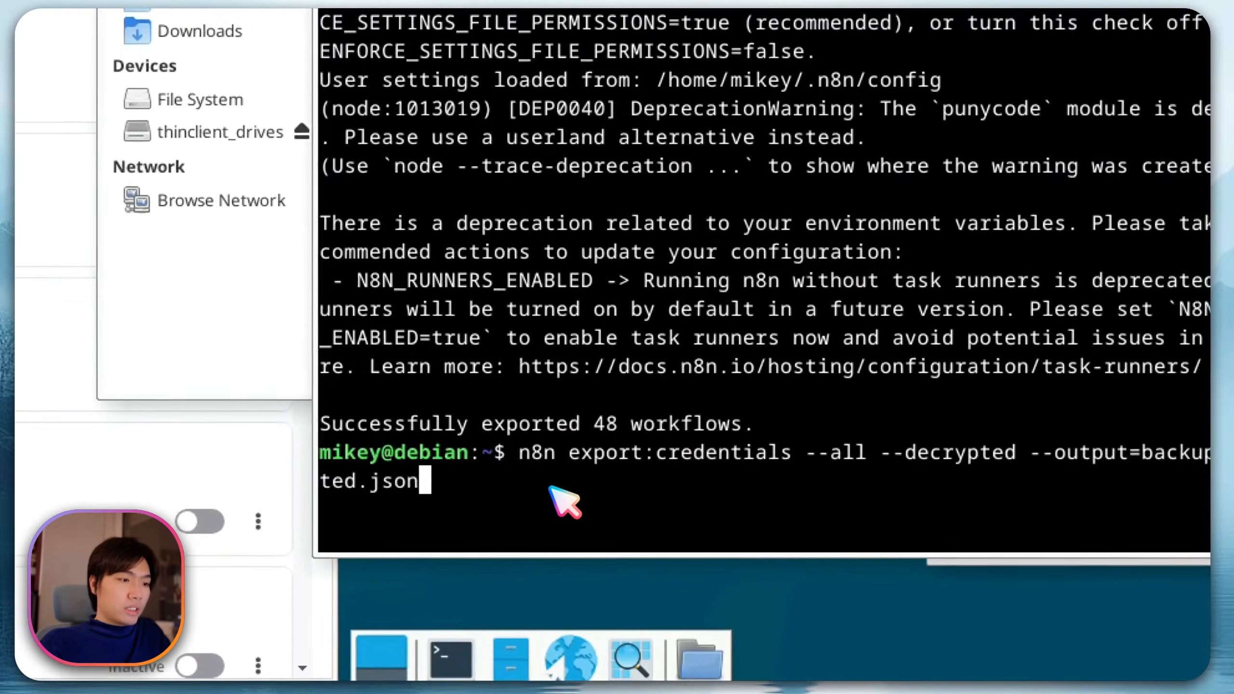
key(BackSpace)
key(BackSpace)
key(BackSpace)
key(BackSpace)
key(BackSpace)
key(BackSpace)
key(BackSpace)
key(BackSpace)
key(BackSpace)
key(BackSpace)
key(BackSpace)
key(BackSpace)
key(BackSpace)
key(BackSpace)
key(BackSpace)
key(BackSpace)
key(BackSpace)
key(BackSpace)
key(BackSpace)
key(BackSpace)
key(BackSpace)
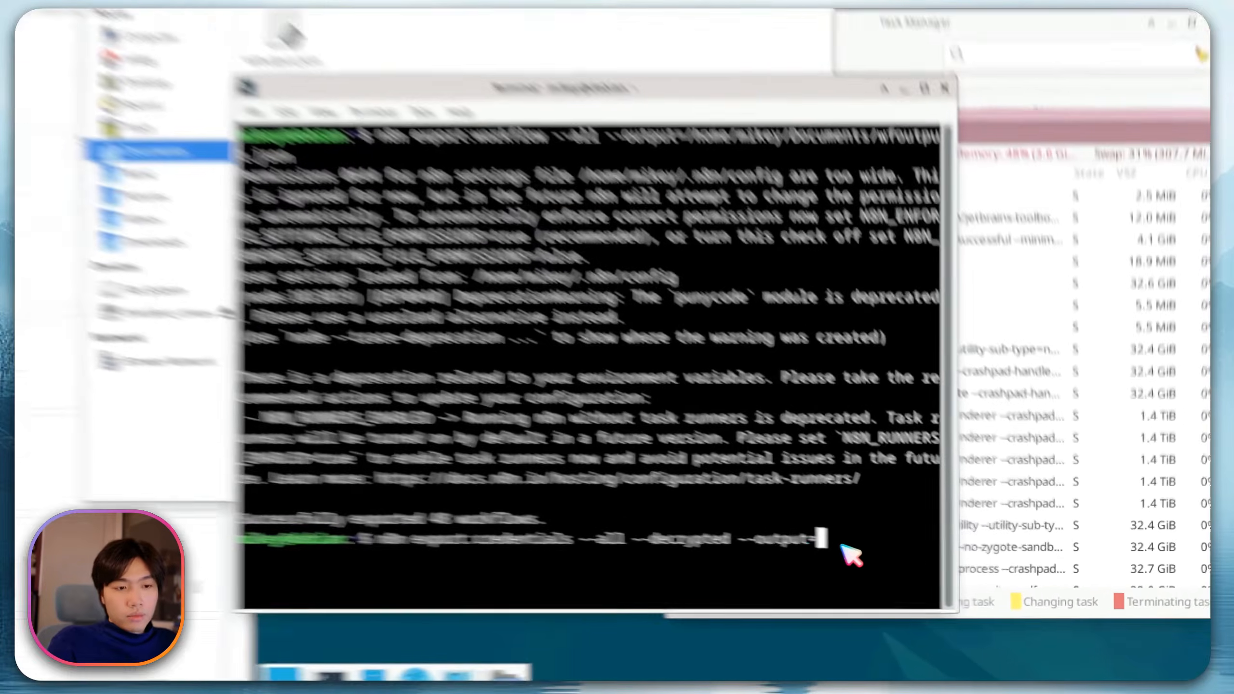
right_click(972, 565)
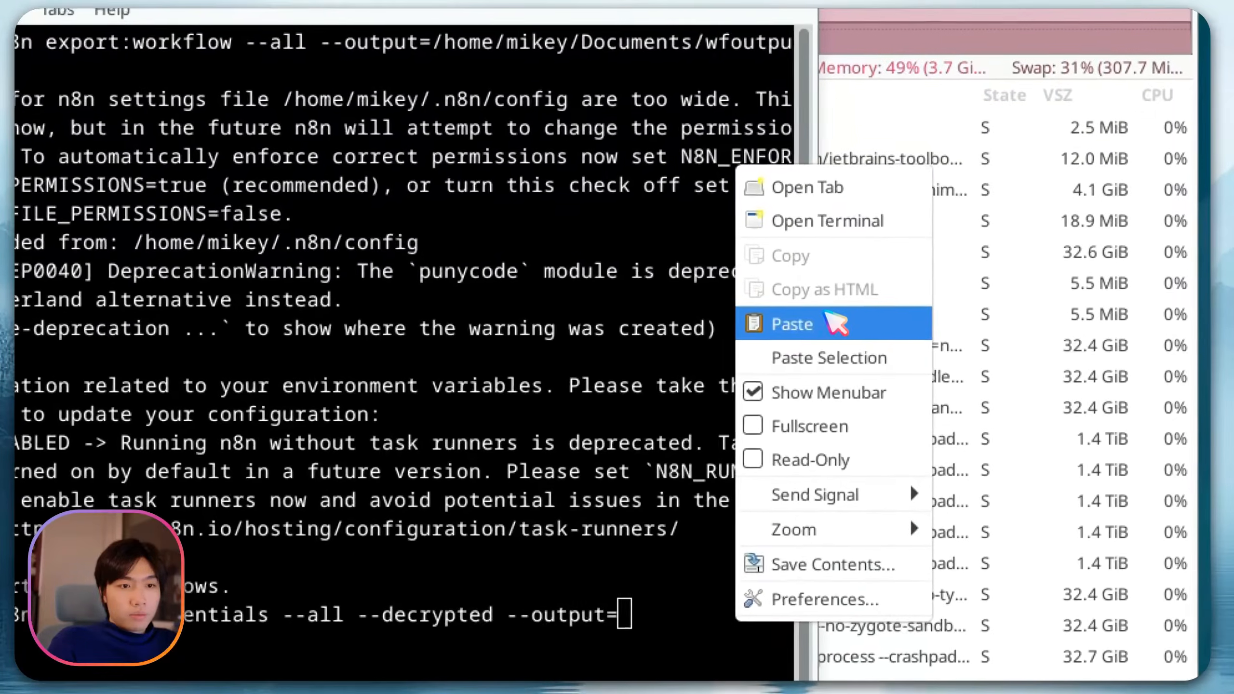
click(826, 322)
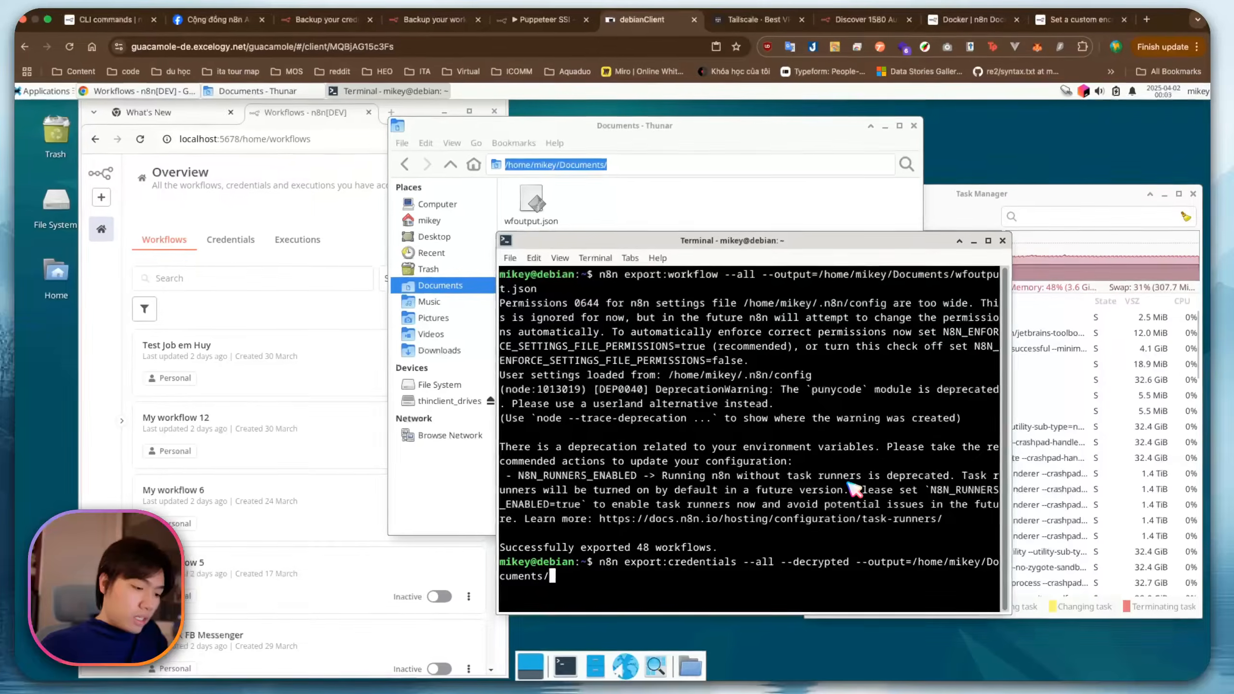
text(creoutput.json)
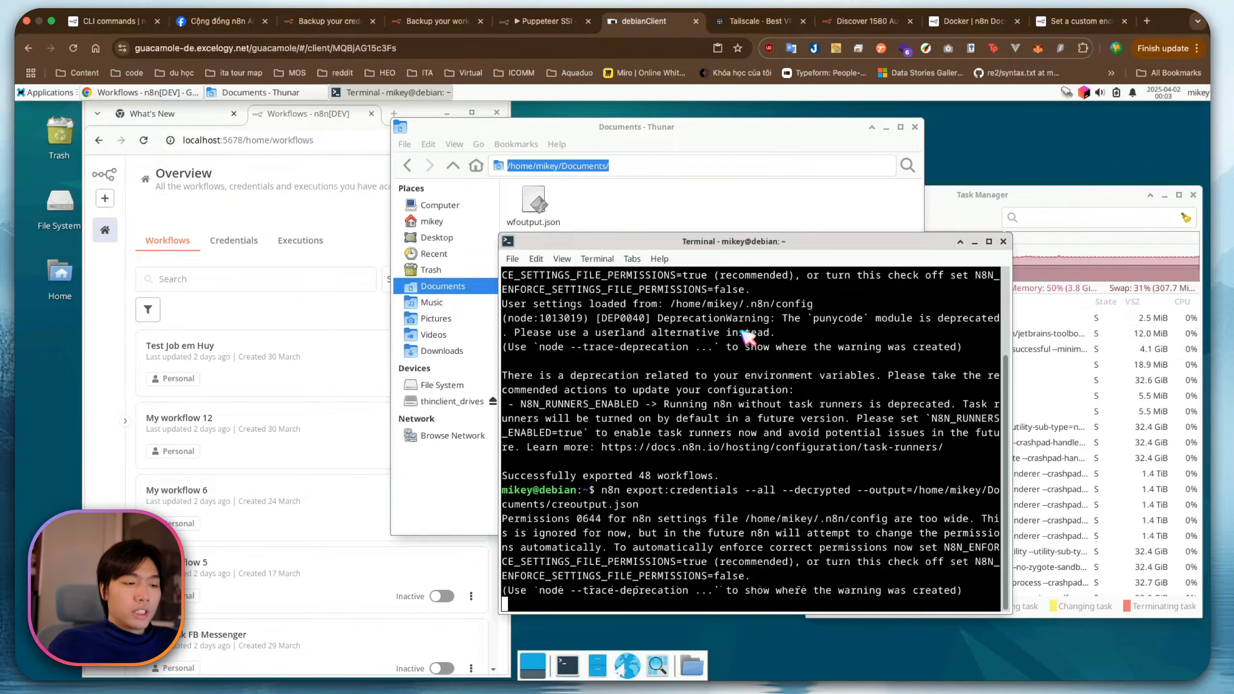
Check the Documents folder for the exported creoutput.json credentials file alongside wfoutput.json
click(748, 213)
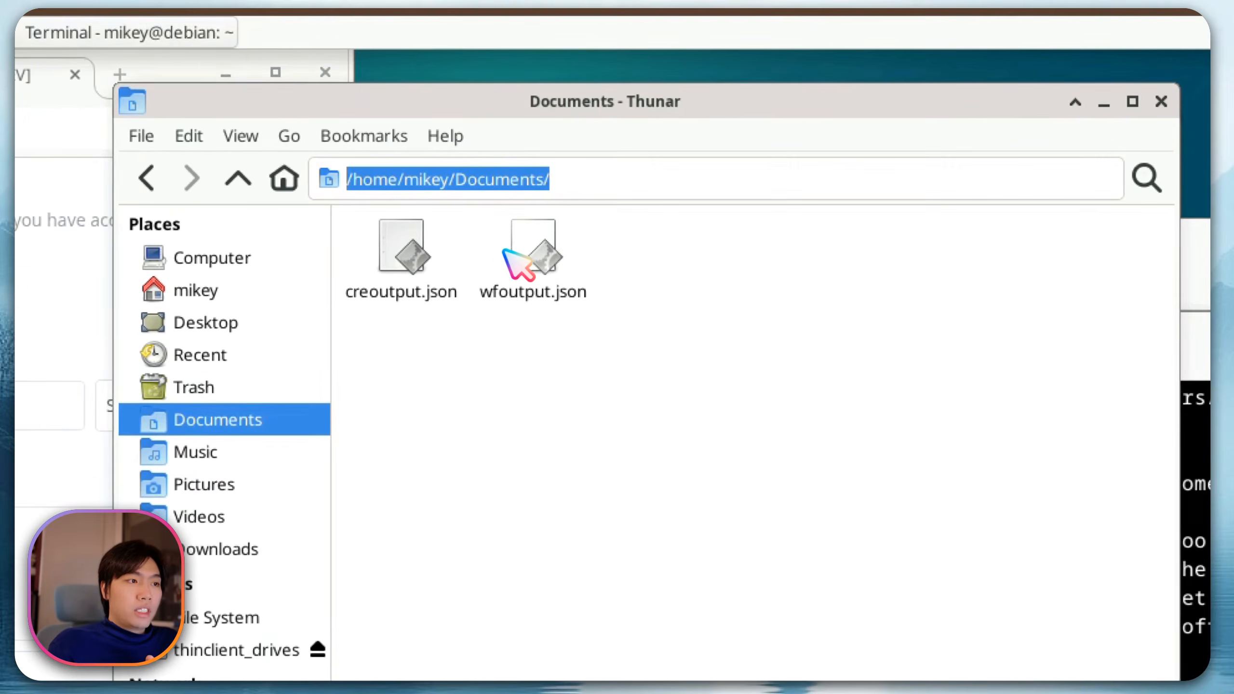
click(409, 248)
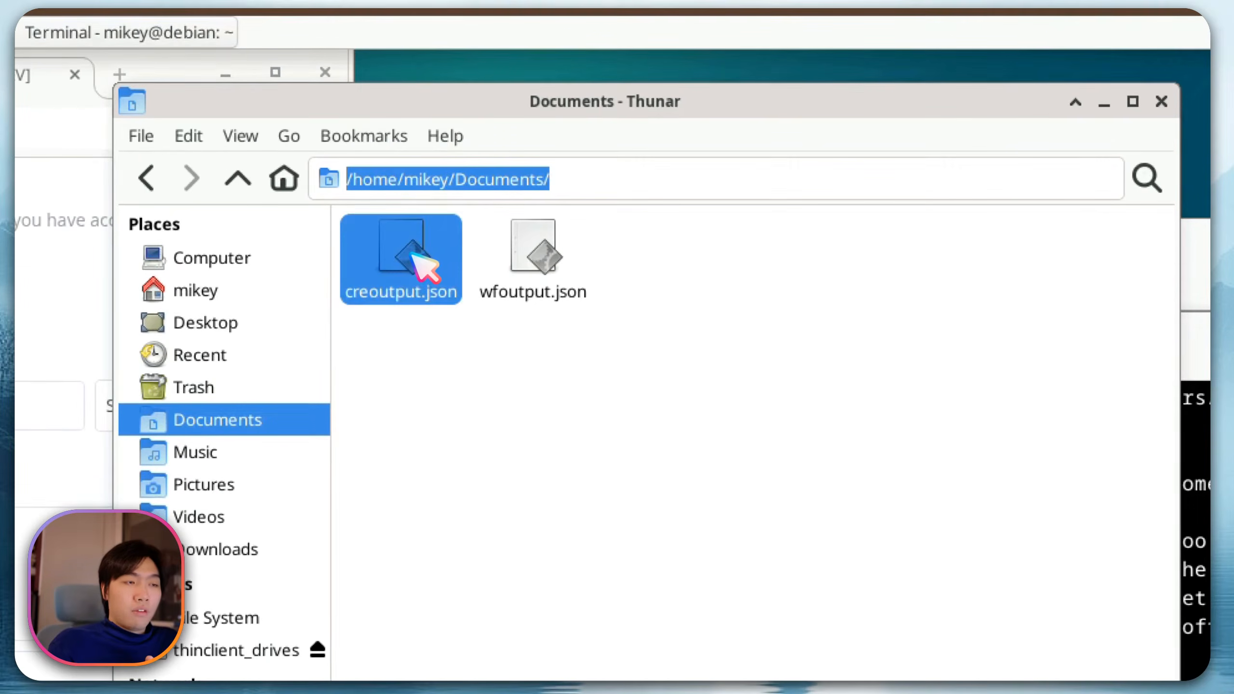
click(534, 466)
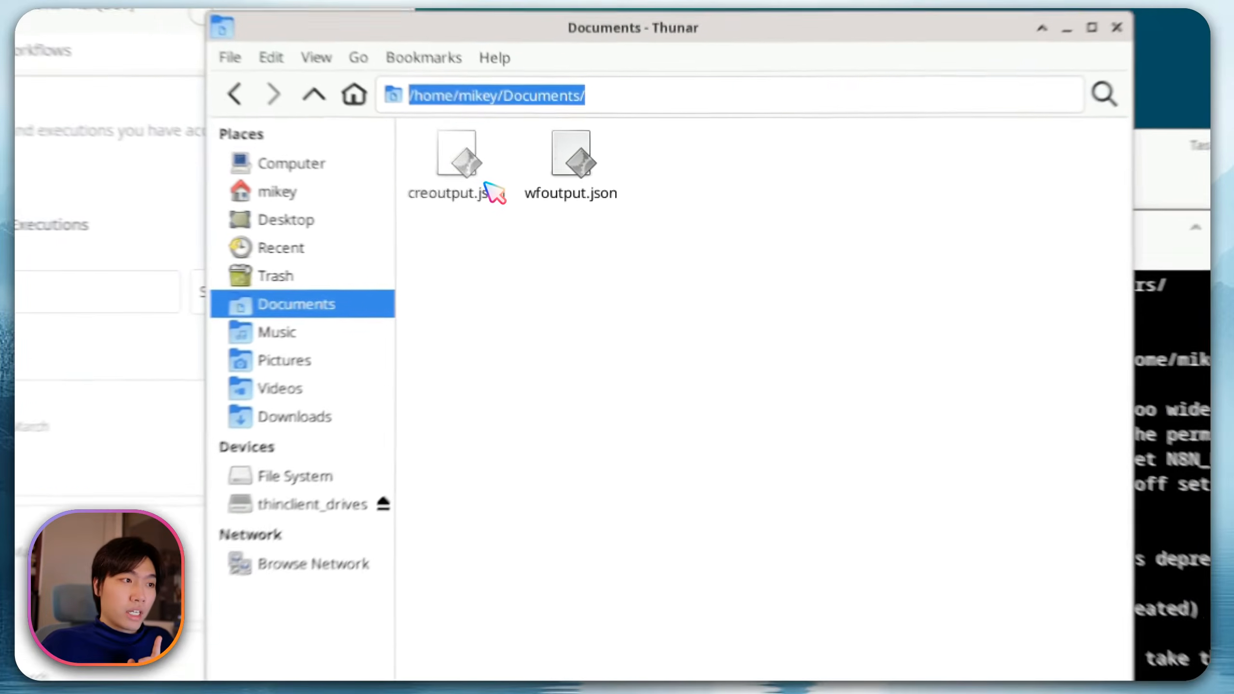
click(553, 218)
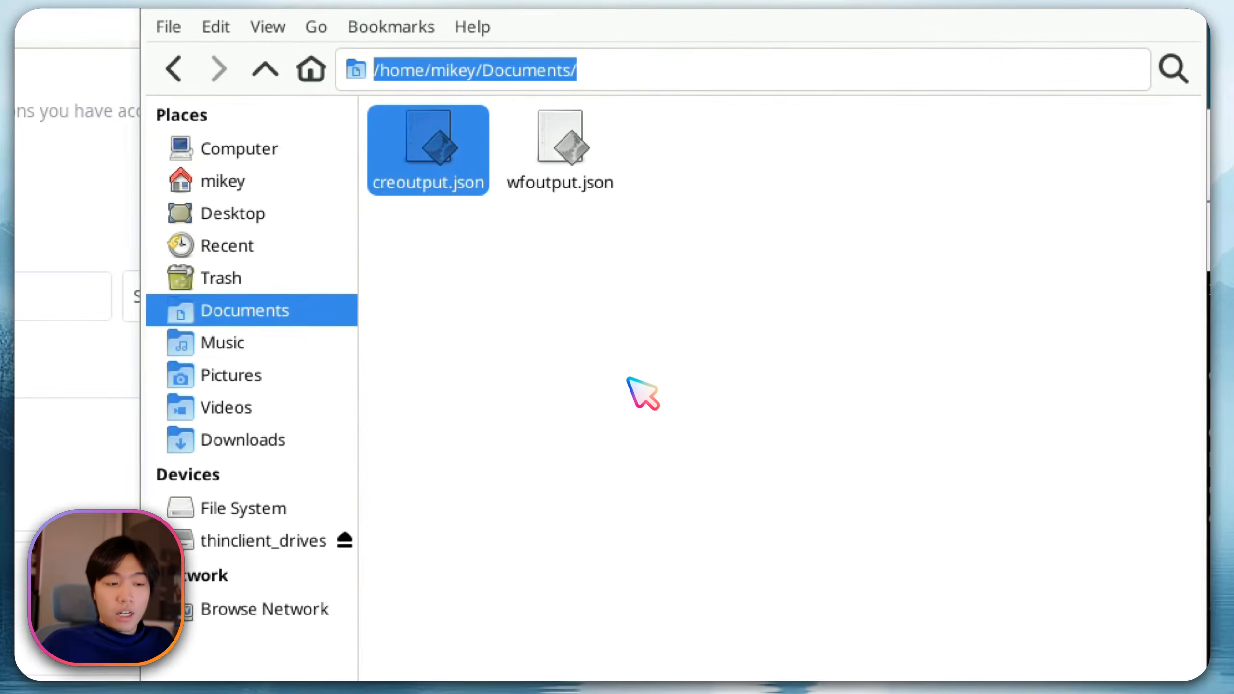
click(777, 427)
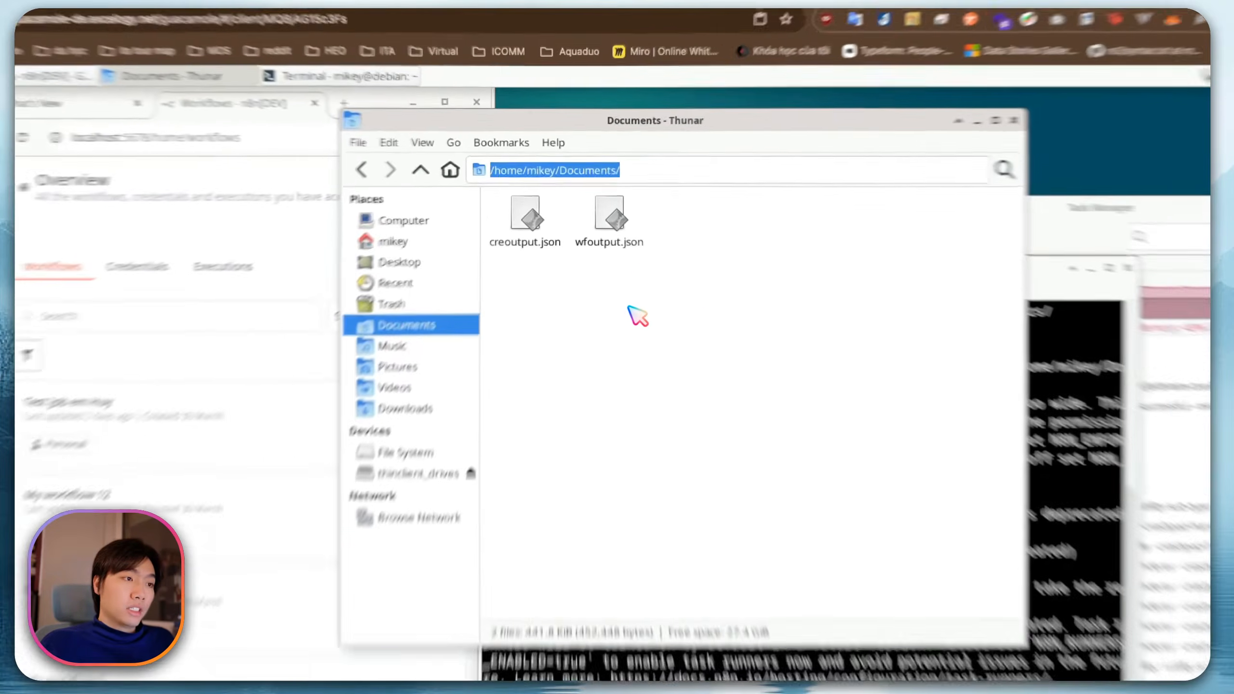
drag(653, 291, 633, 323)
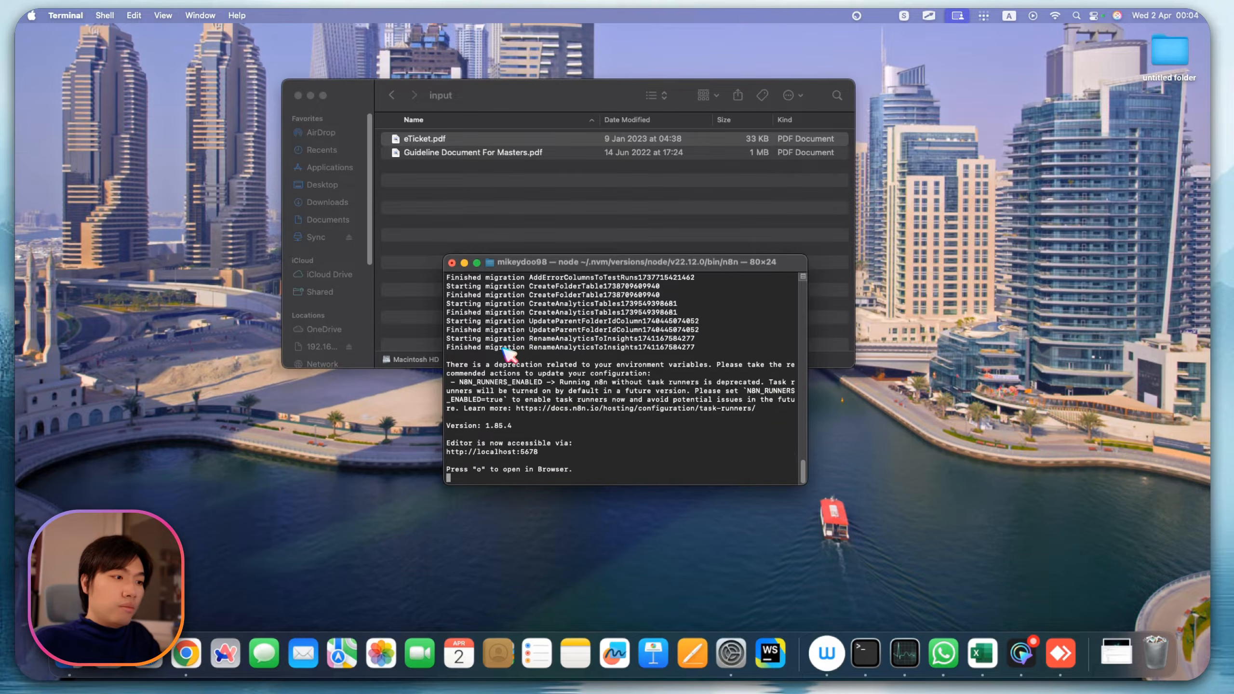
Open the Mac's local n8n editor in the browser and create the owner account with the email, first name, last name and password
key(o)
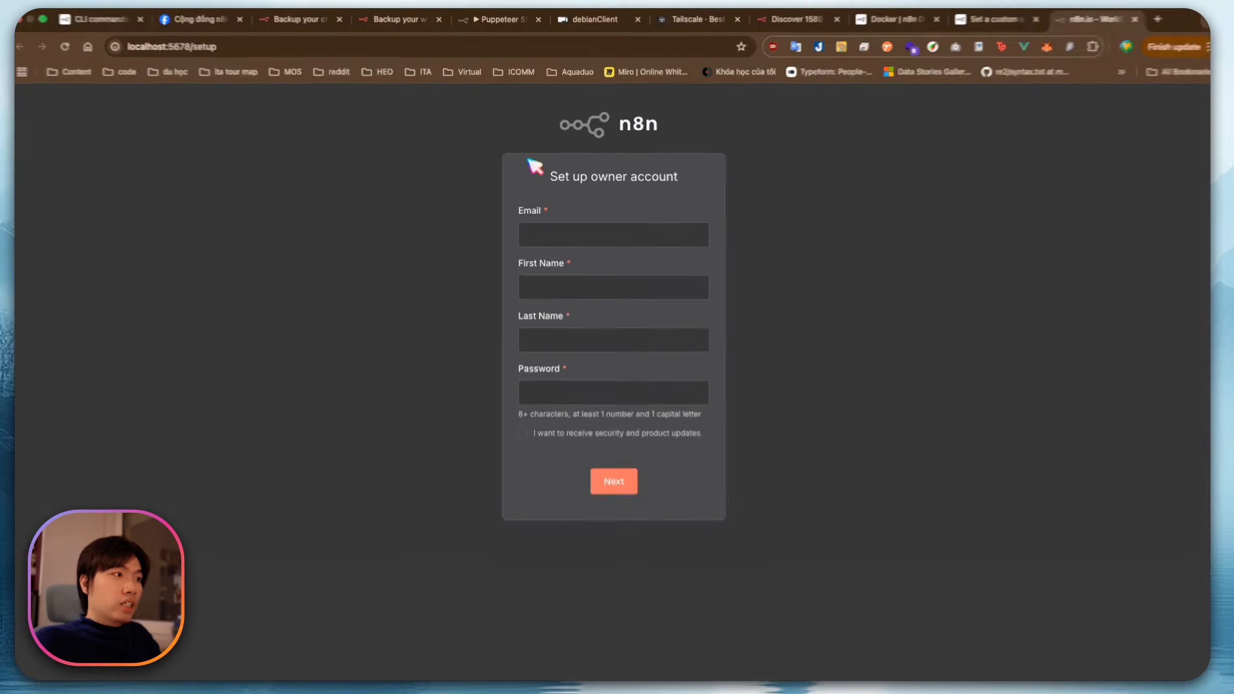
click(597, 235)
click(729, 394)
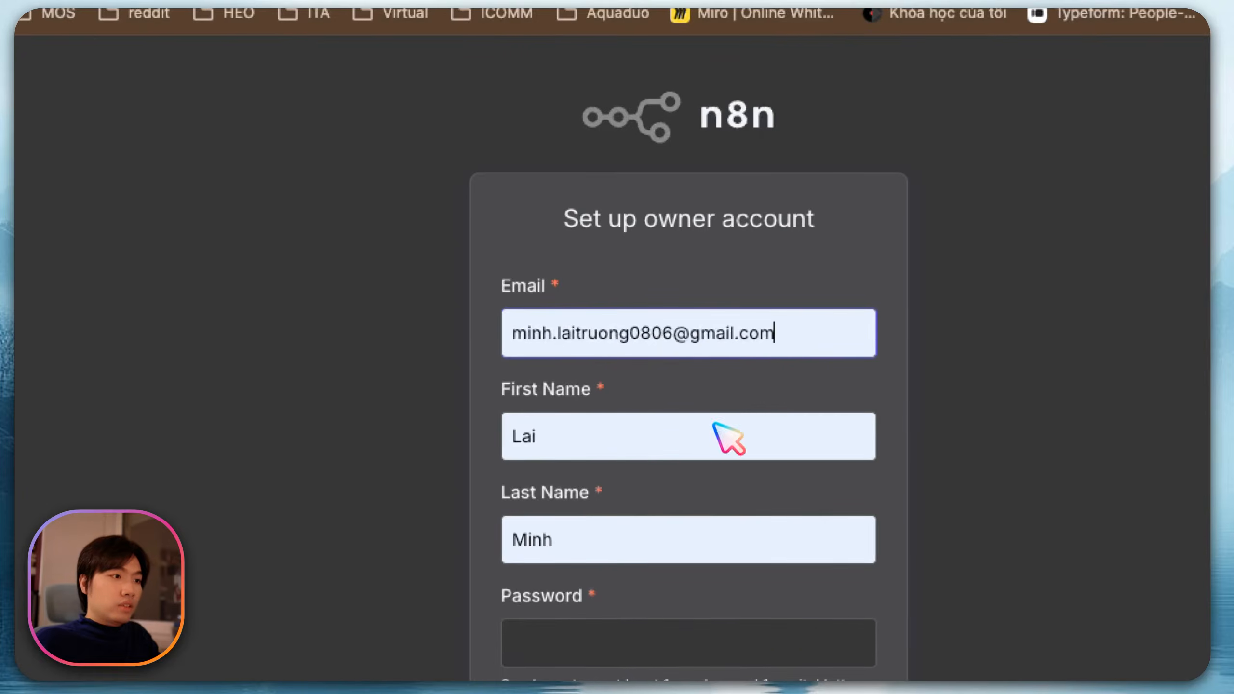
click(624, 621)
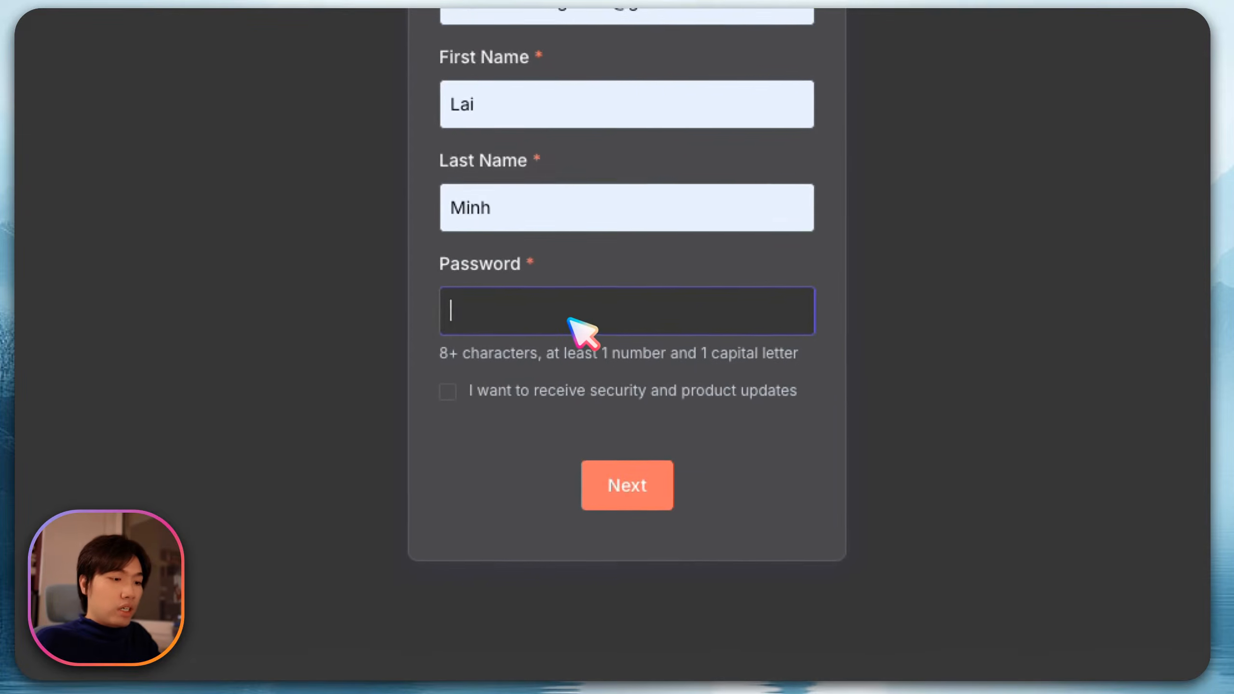
text(••••)
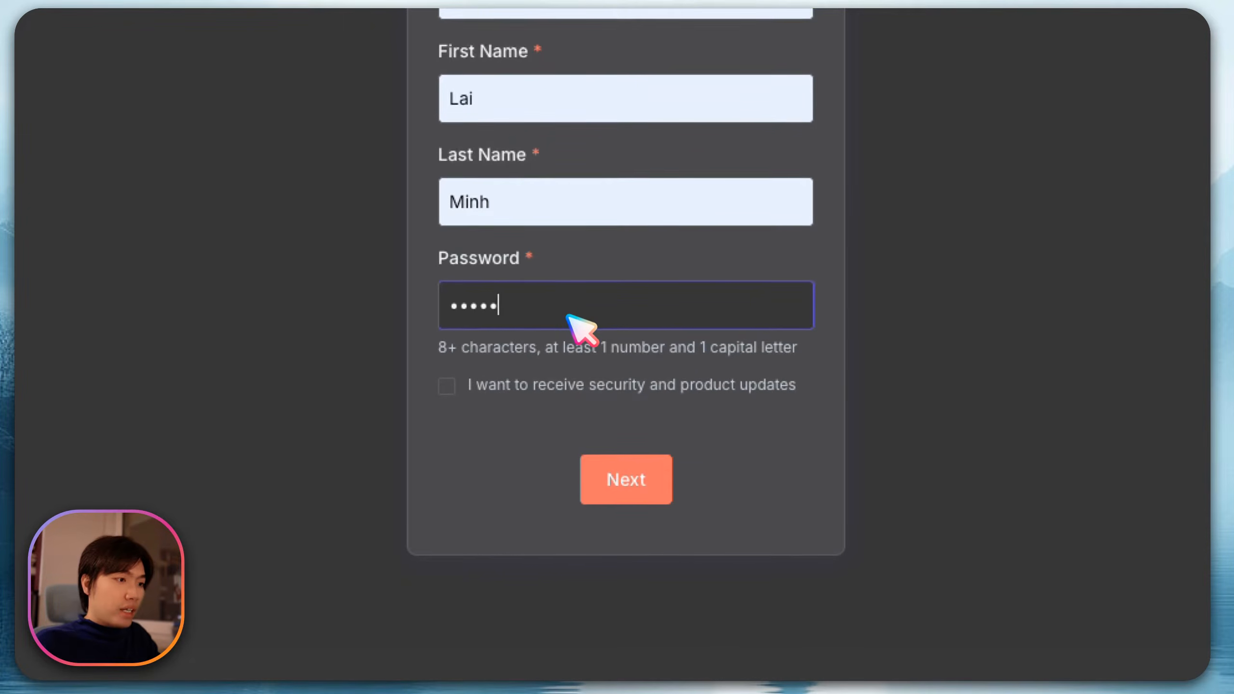
text(•••••)
click(651, 484)
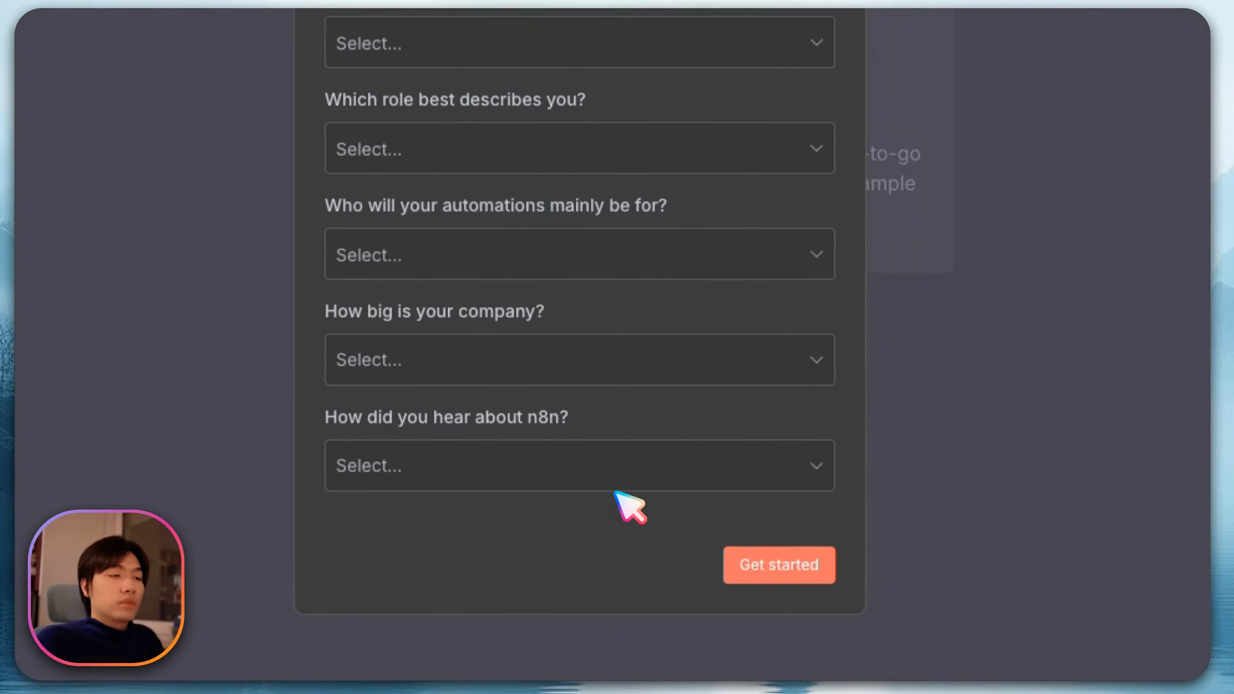
Submit the customization survey with Software as a service, Business Owner, Myself, Less than 20 people and Google
click(632, 98)
click(634, 158)
click(642, 209)
click(646, 262)
click(651, 301)
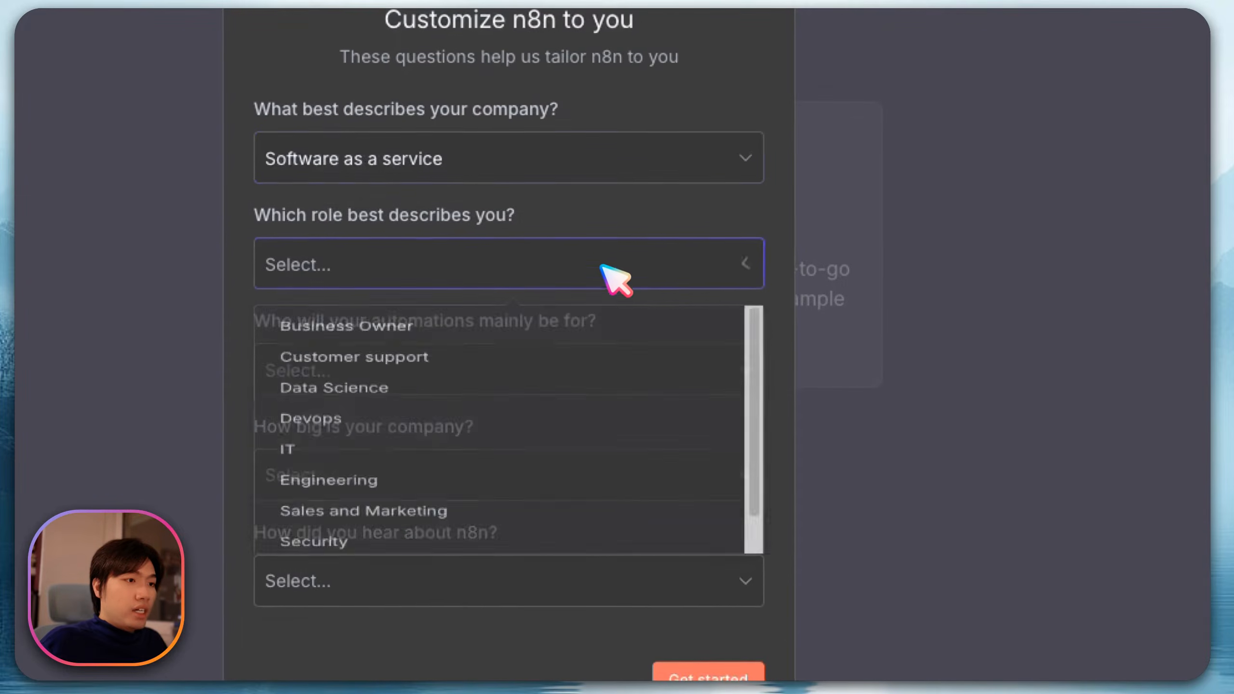
click(622, 437)
click(629, 483)
click(632, 542)
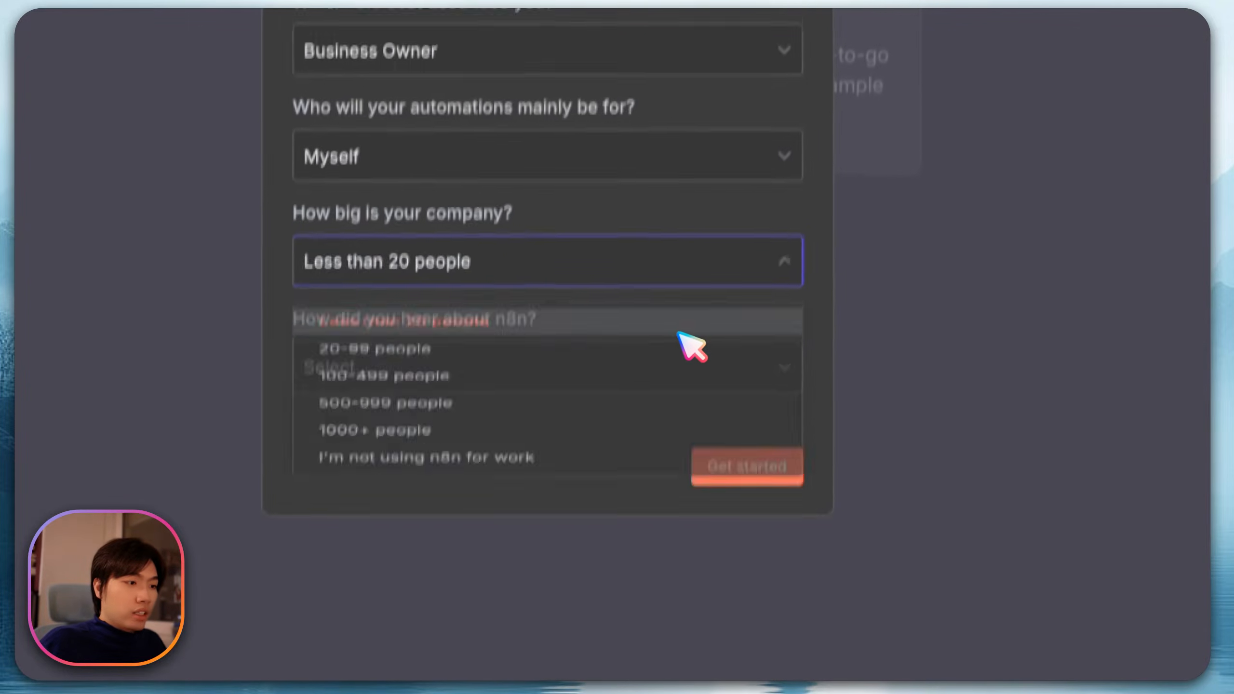
click(626, 591)
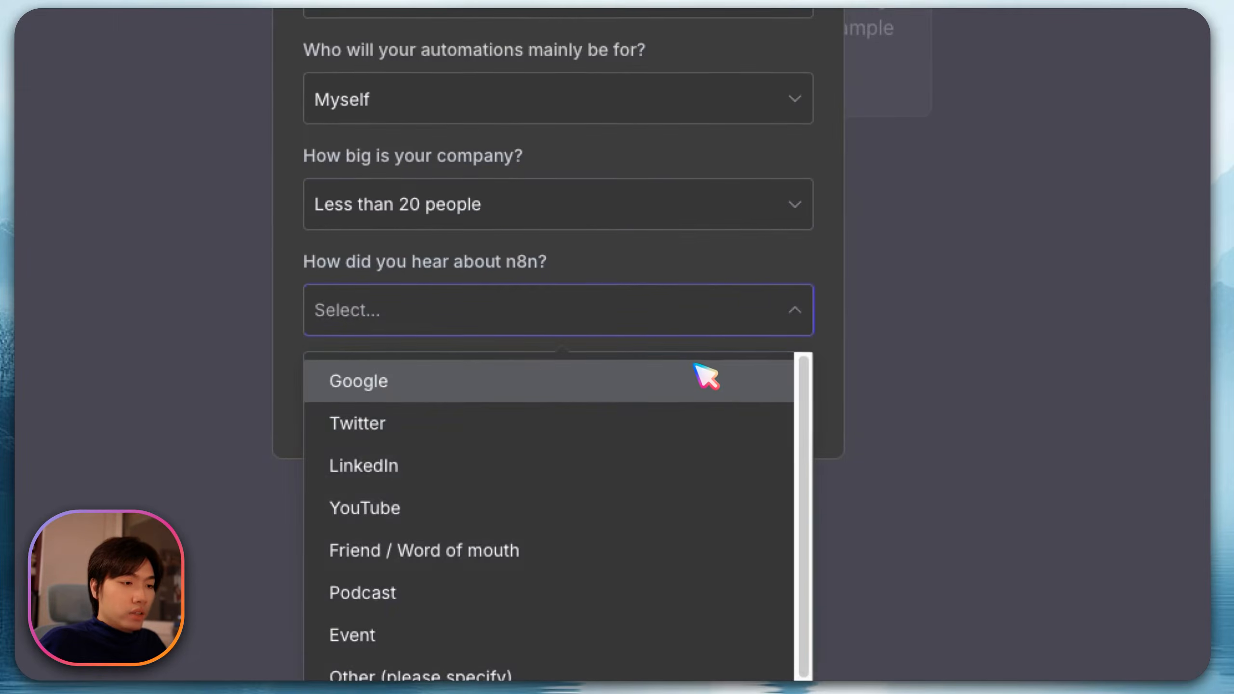
click(696, 365)
click(734, 418)
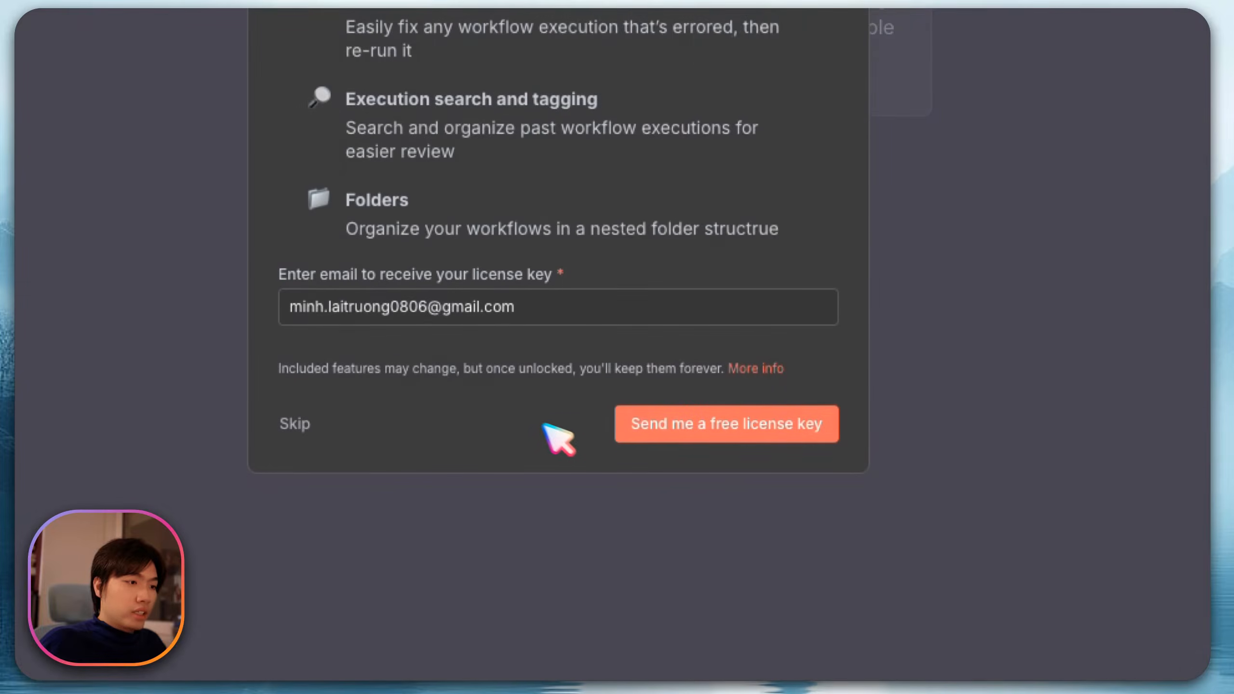
Skip the free license key offer and view the new instance's Credentials and Workflows lists
click(296, 423)
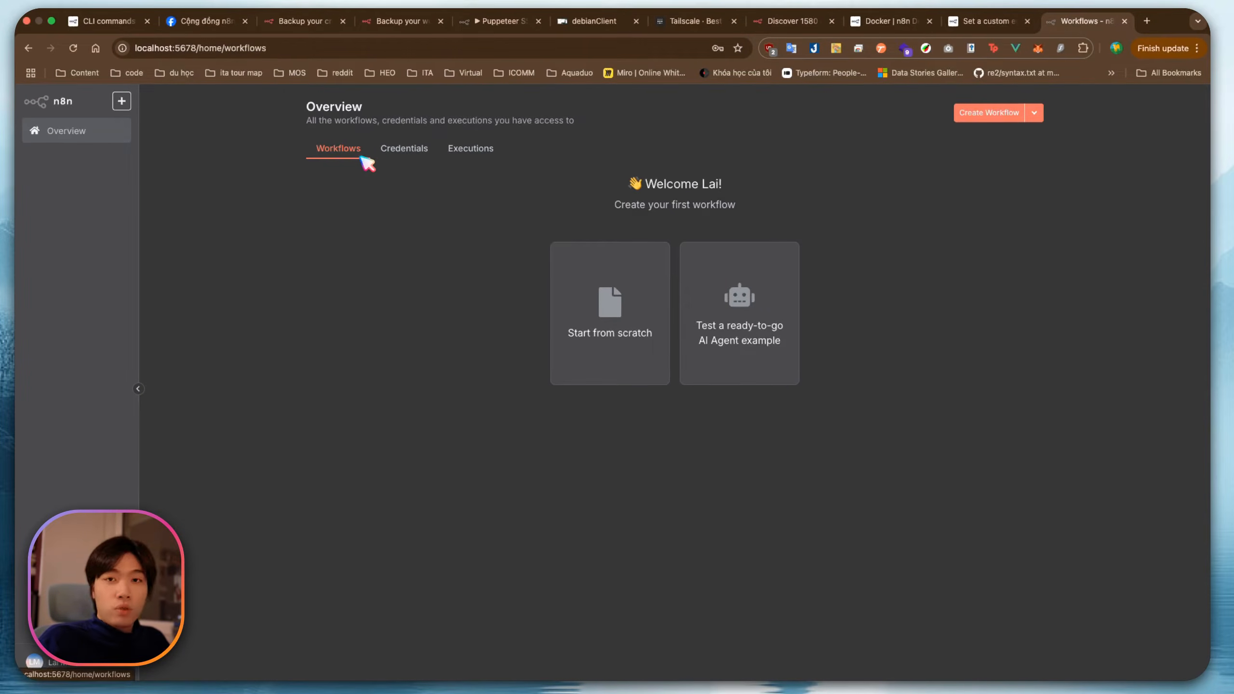
click(403, 151)
click(359, 151)
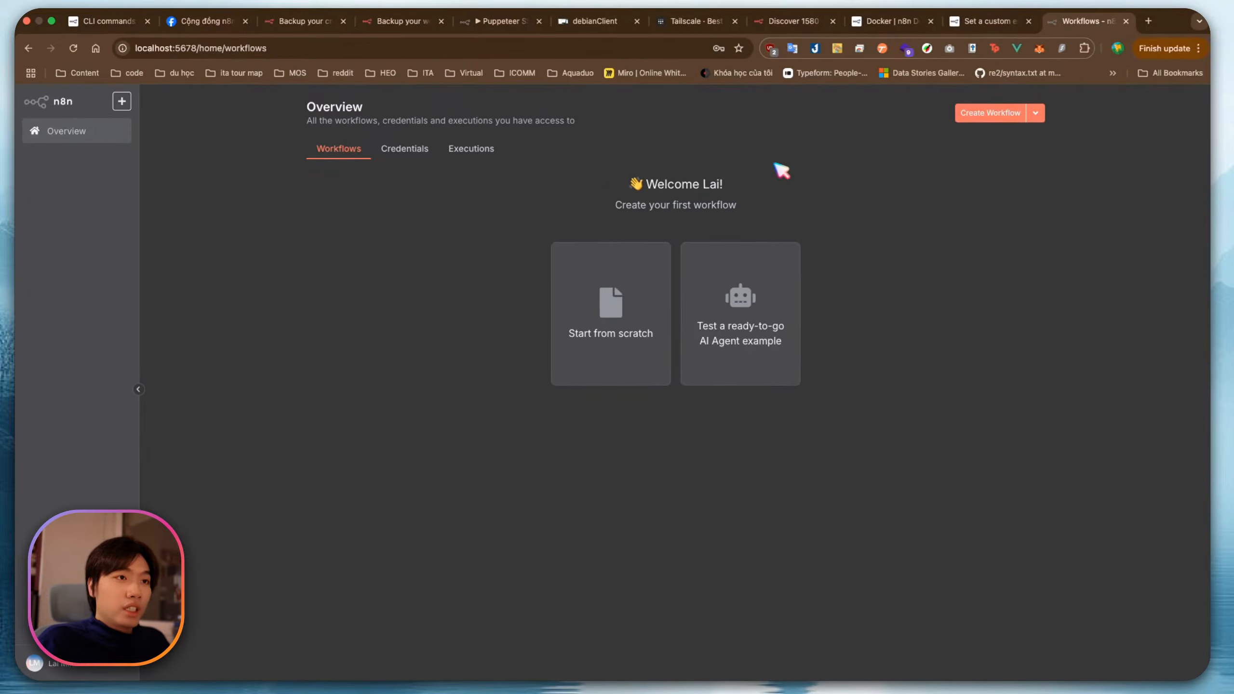
Return to the remote Debian desktop, move the terminal window higher and enter rsync at its prompt
click(594, 21)
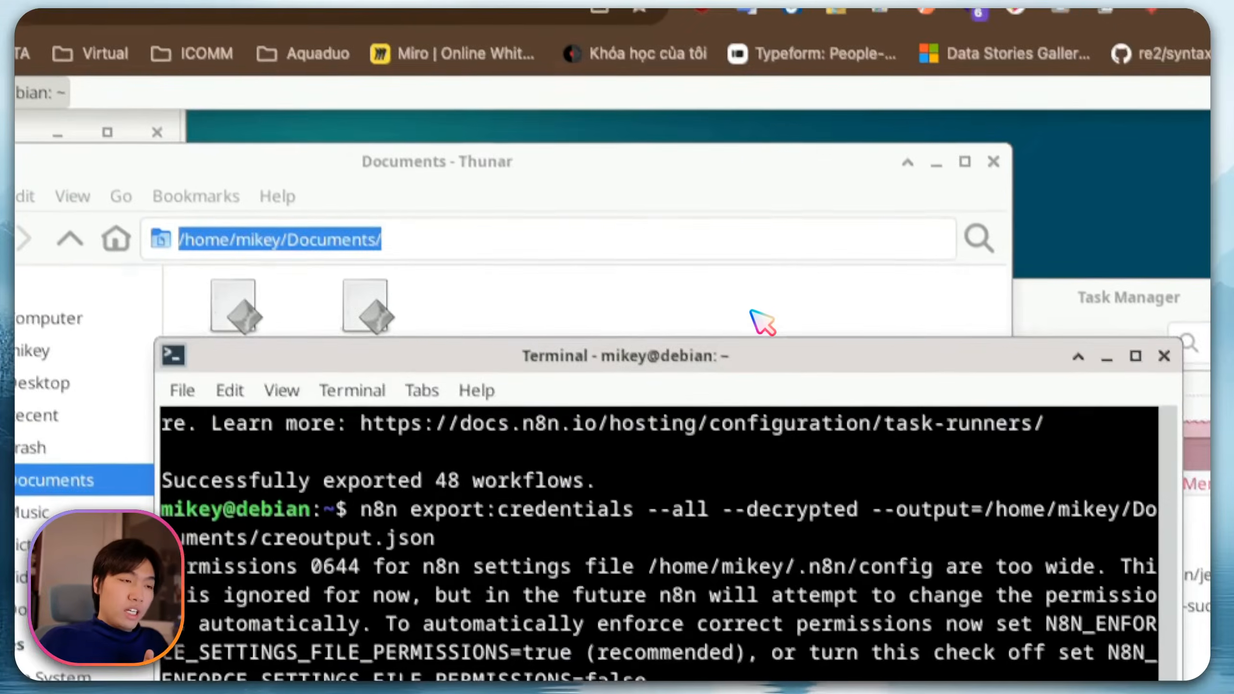
drag(757, 348, 747, 264)
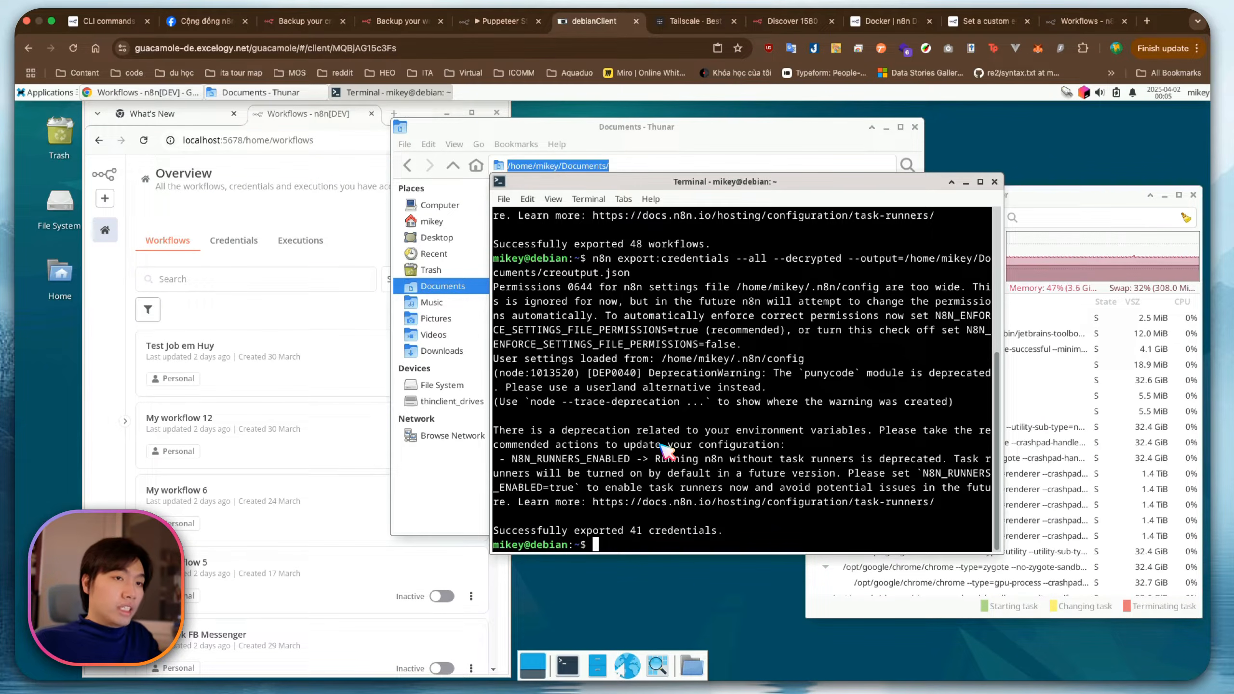
text(ync)
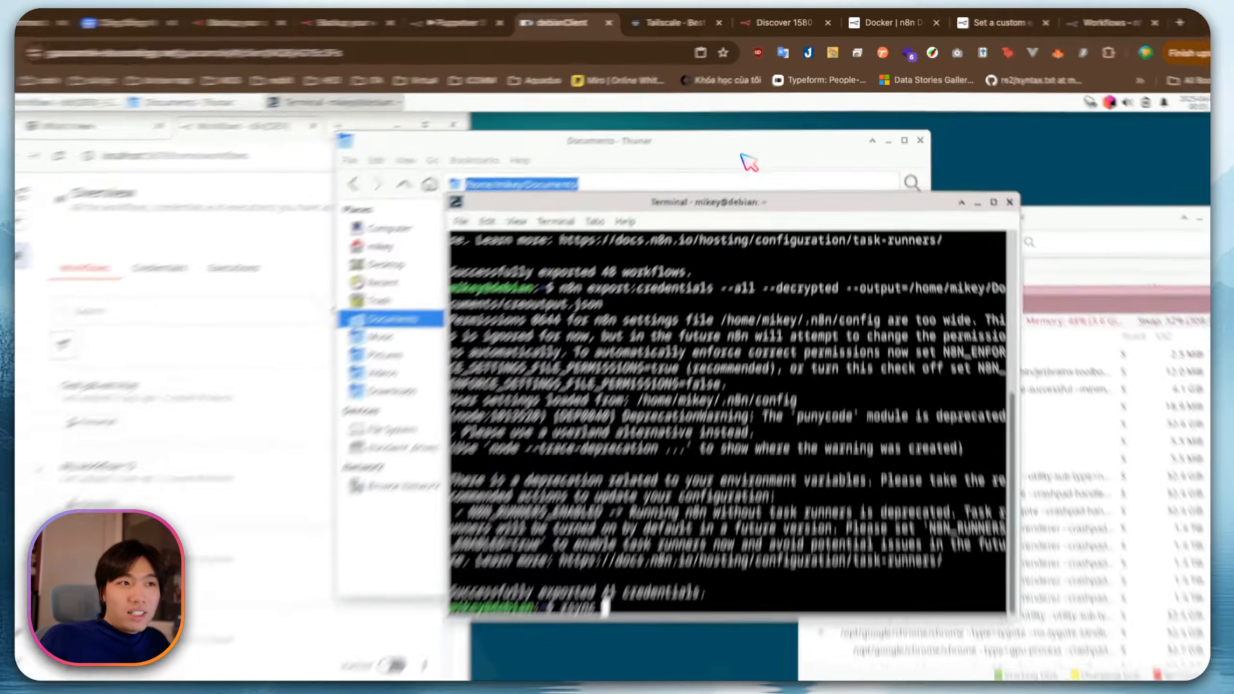
Switch to the Tailscale website and open the admin console's Machines page
click(705, 23)
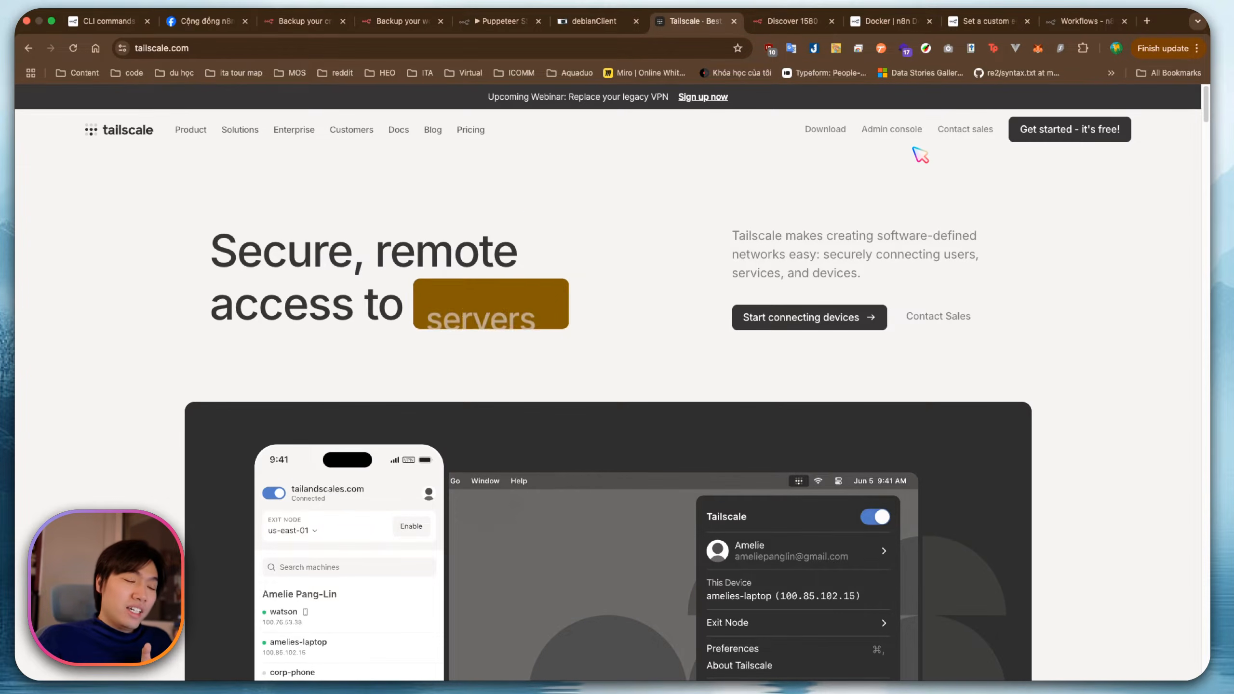
click(899, 129)
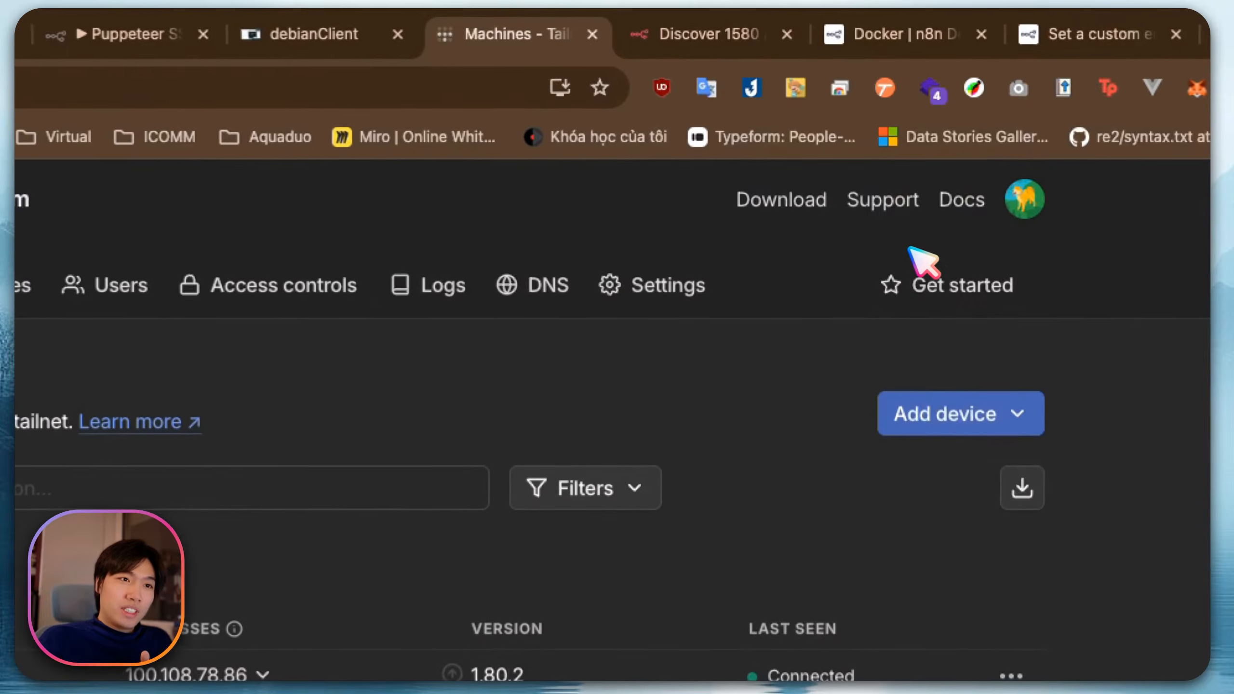
Look through the list of devices connected to the tailnet
scroll(369, 438, down, 3)
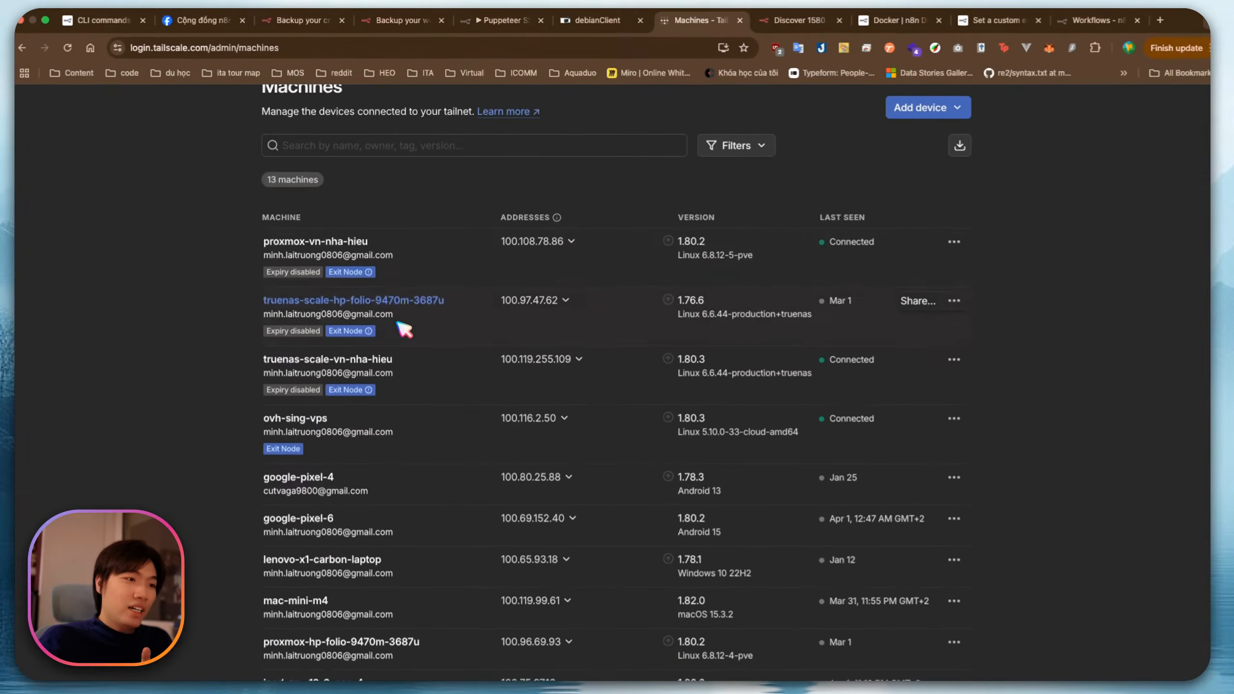
scroll(437, 414, down, 2)
scroll(379, 408, down, 8)
scroll(422, 350, up, 5)
scroll(405, 290, up, 10)
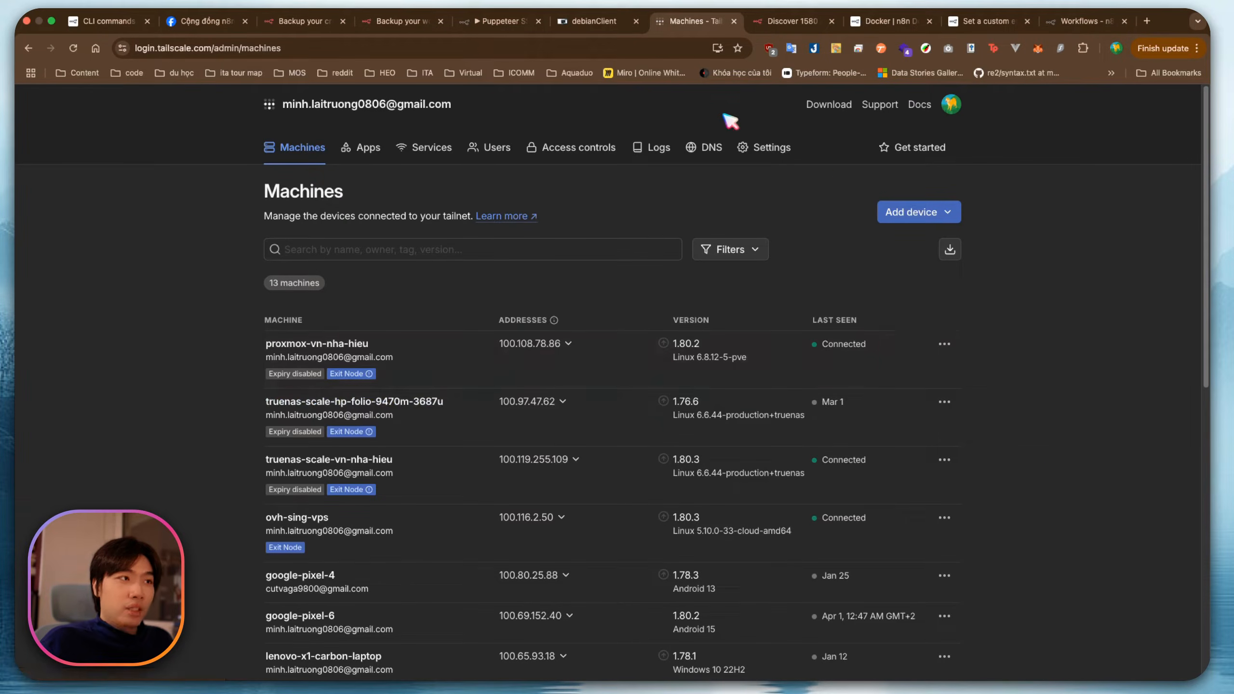
Return to the remote Debian desktop and extend rsync with -avz -e "ssh" and the Documents folder path copied from the file manager
click(598, 21)
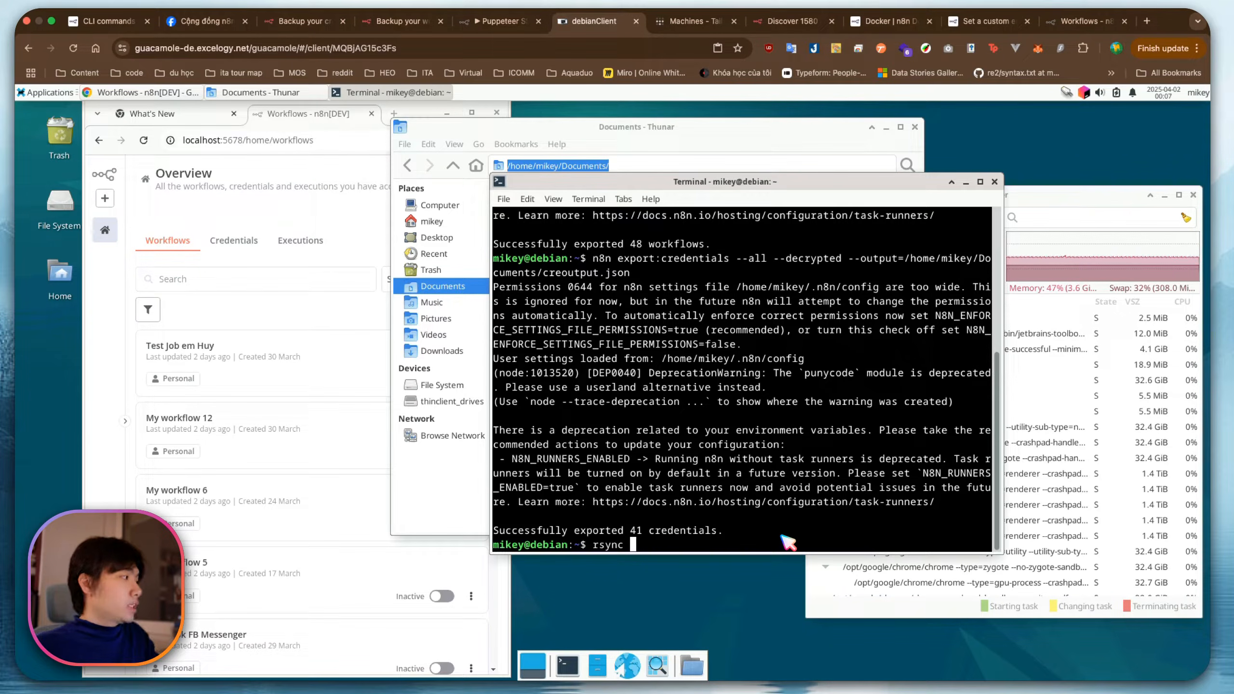
text(vz -)
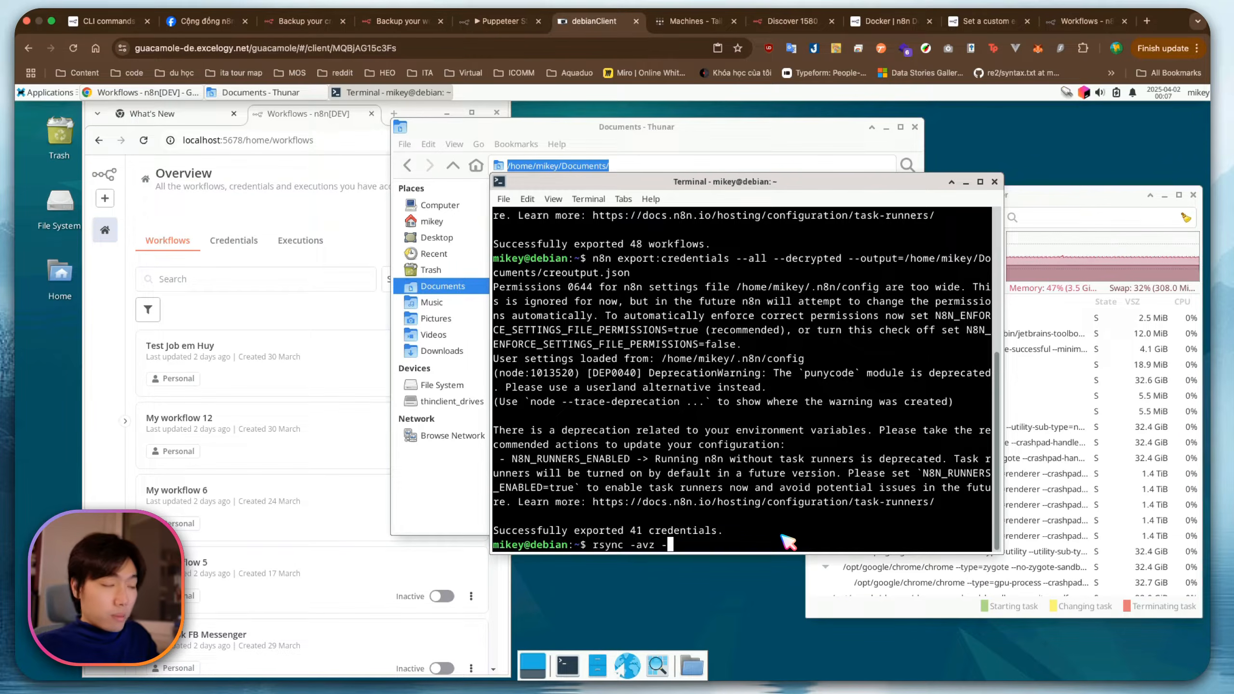
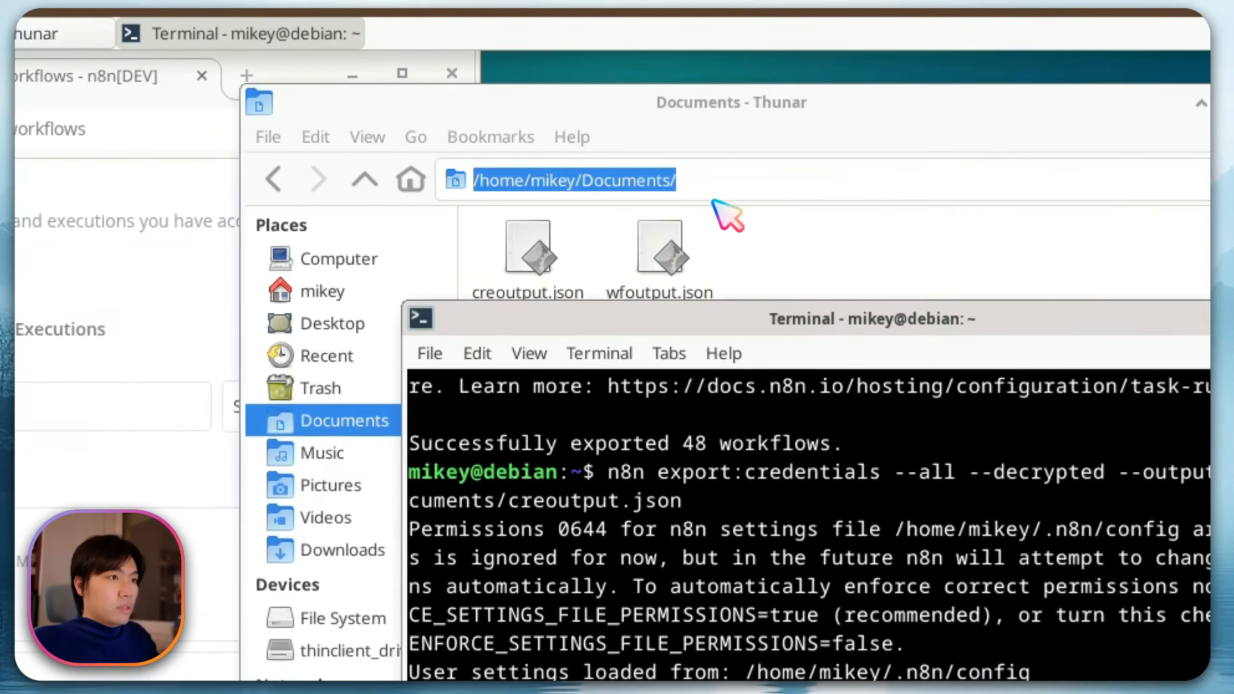
click(733, 195)
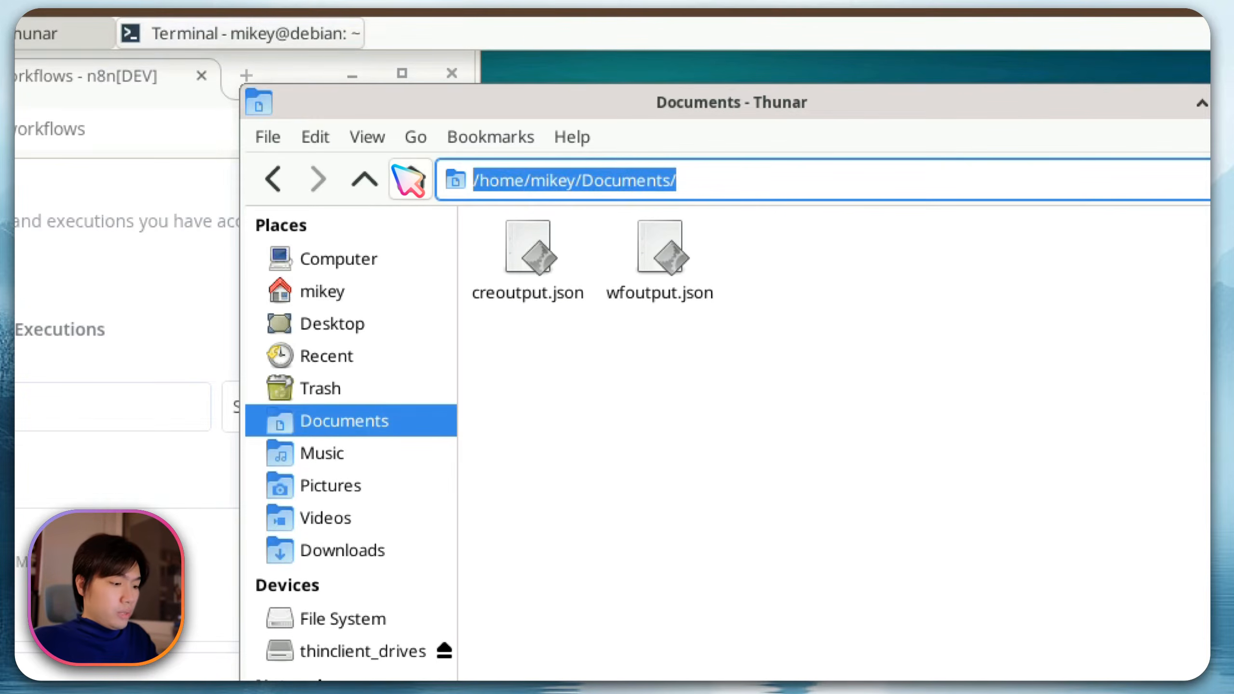
right_click(662, 190)
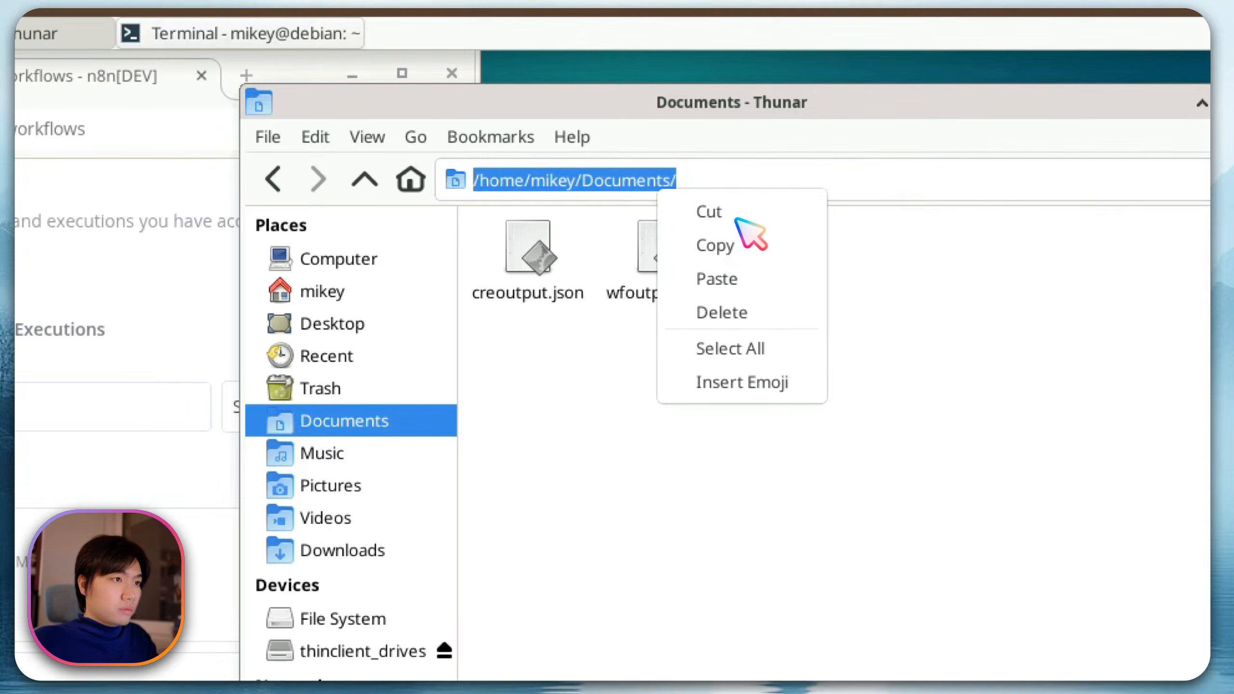
click(750, 247)
click(665, 662)
right_click(582, 520)
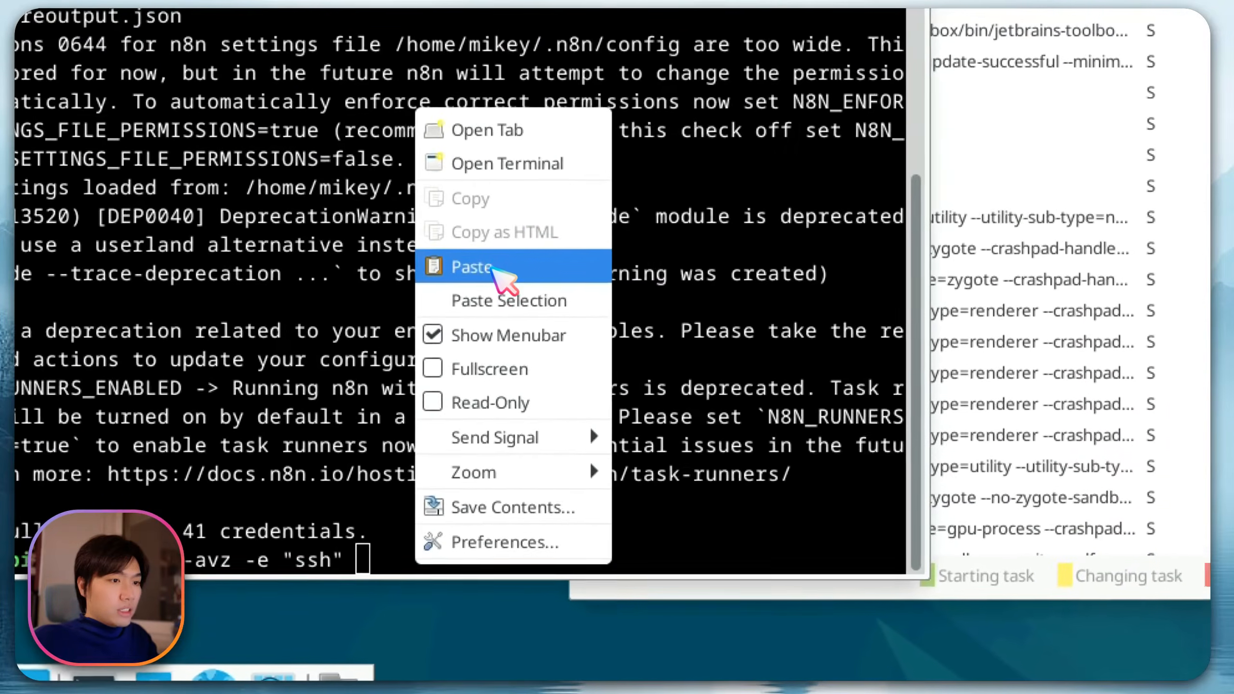
click(634, 224)
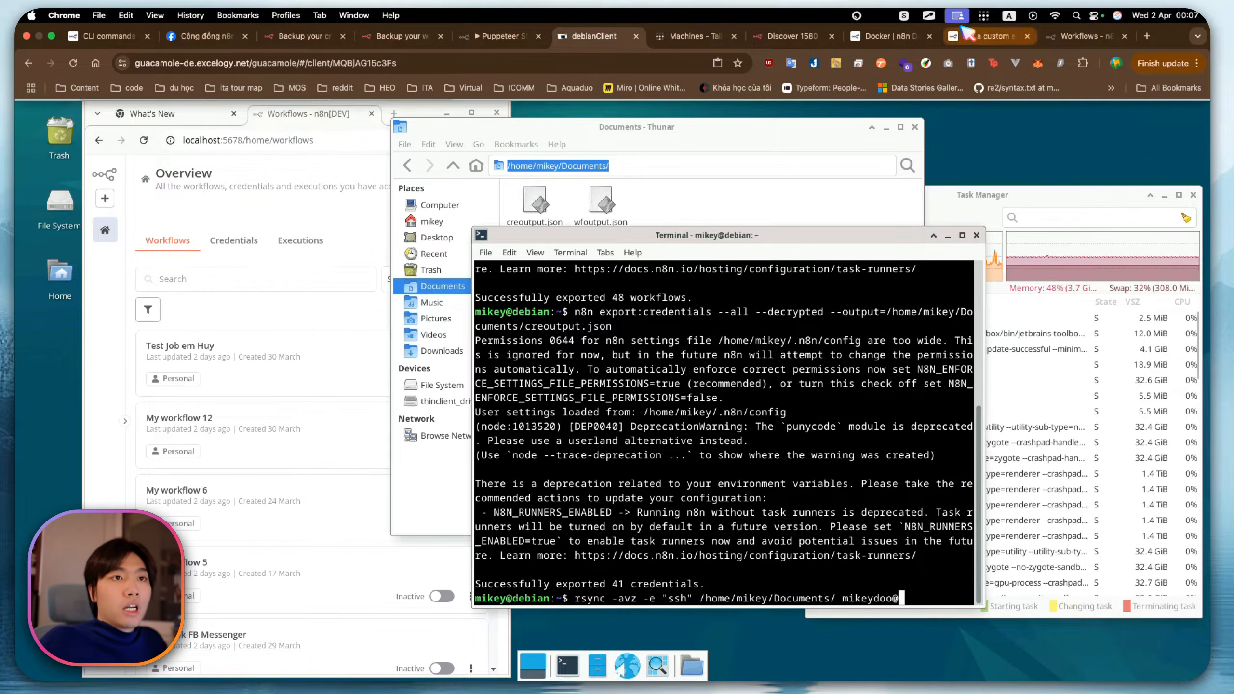
Complete the rsync destination with the Mac's Tailscale IP 100.126.206.125 and the copied path /Users/mikeydoo98/Documents/input, and run the transfer
click(958, 15)
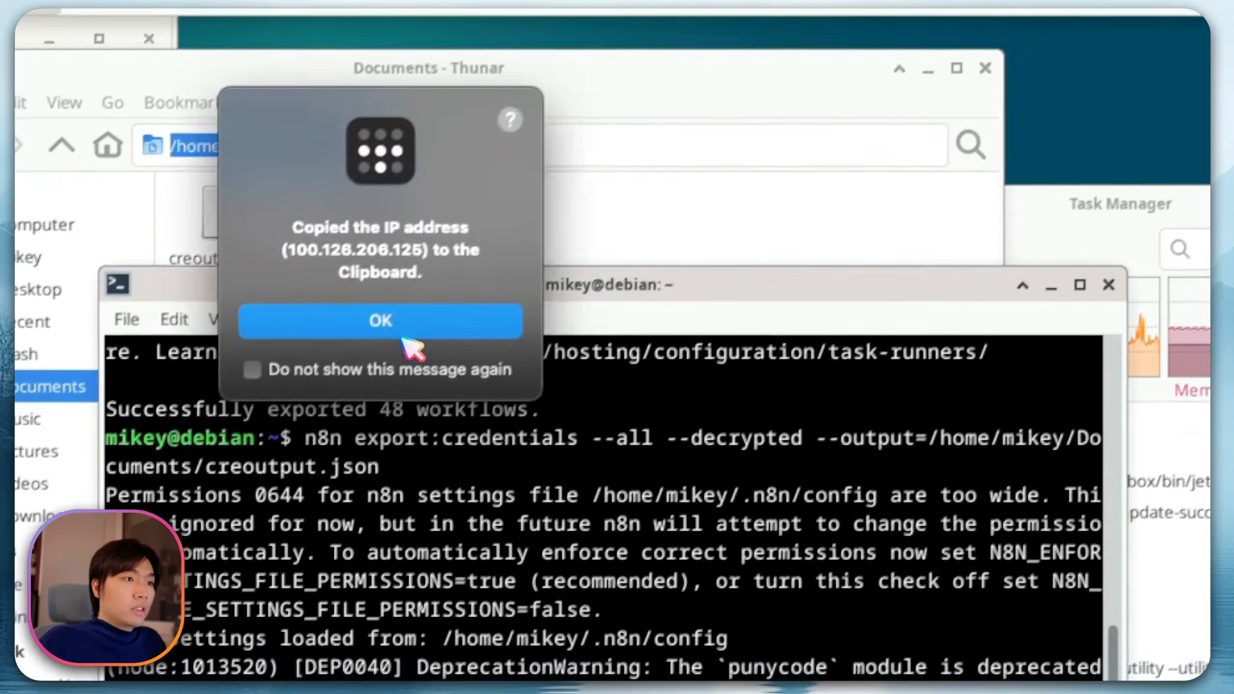
click(402, 332)
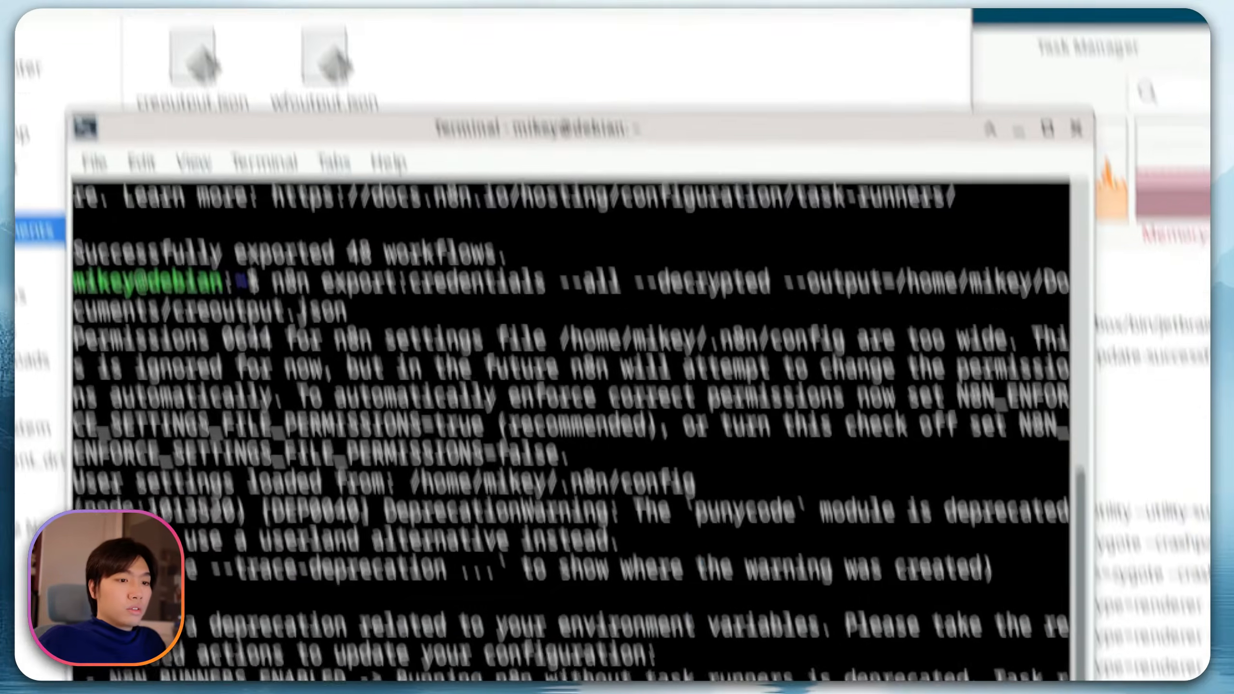
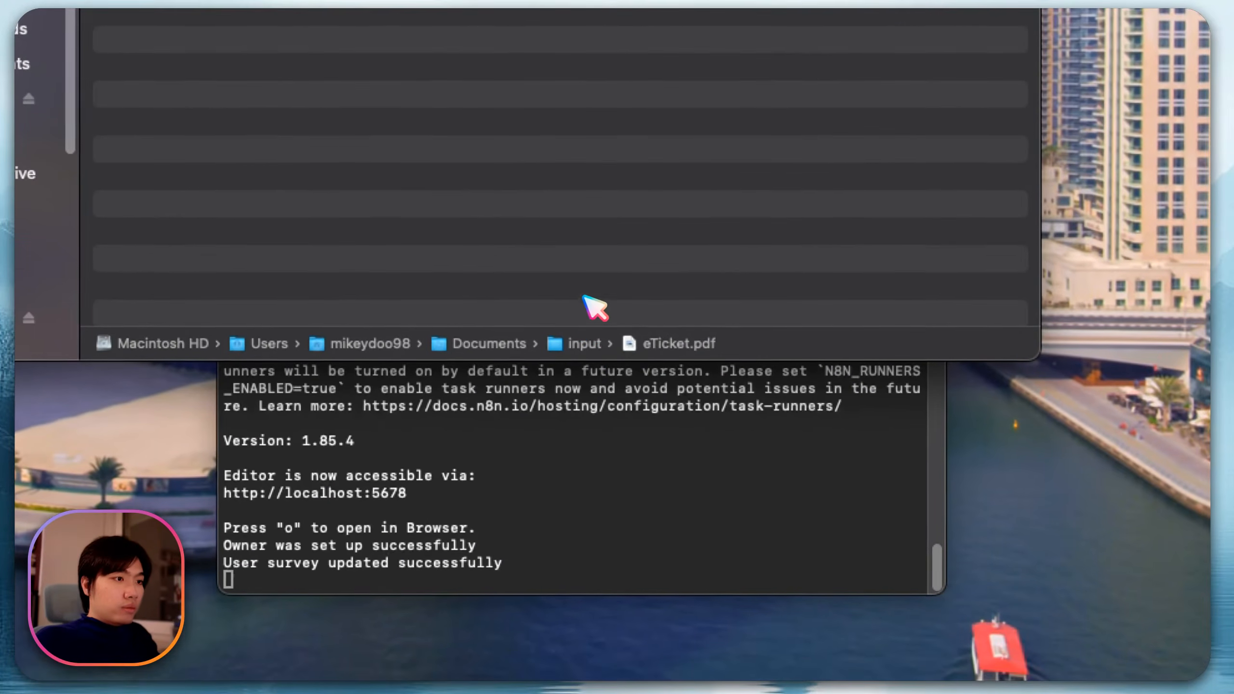
right_click(596, 344)
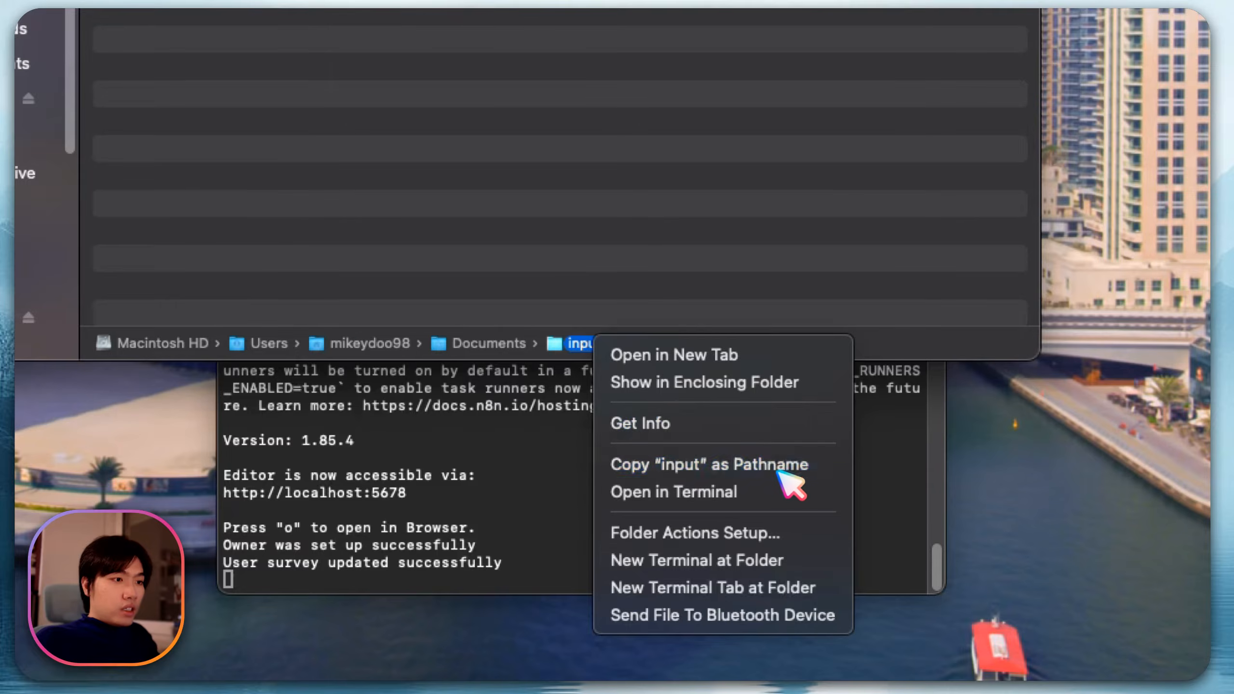
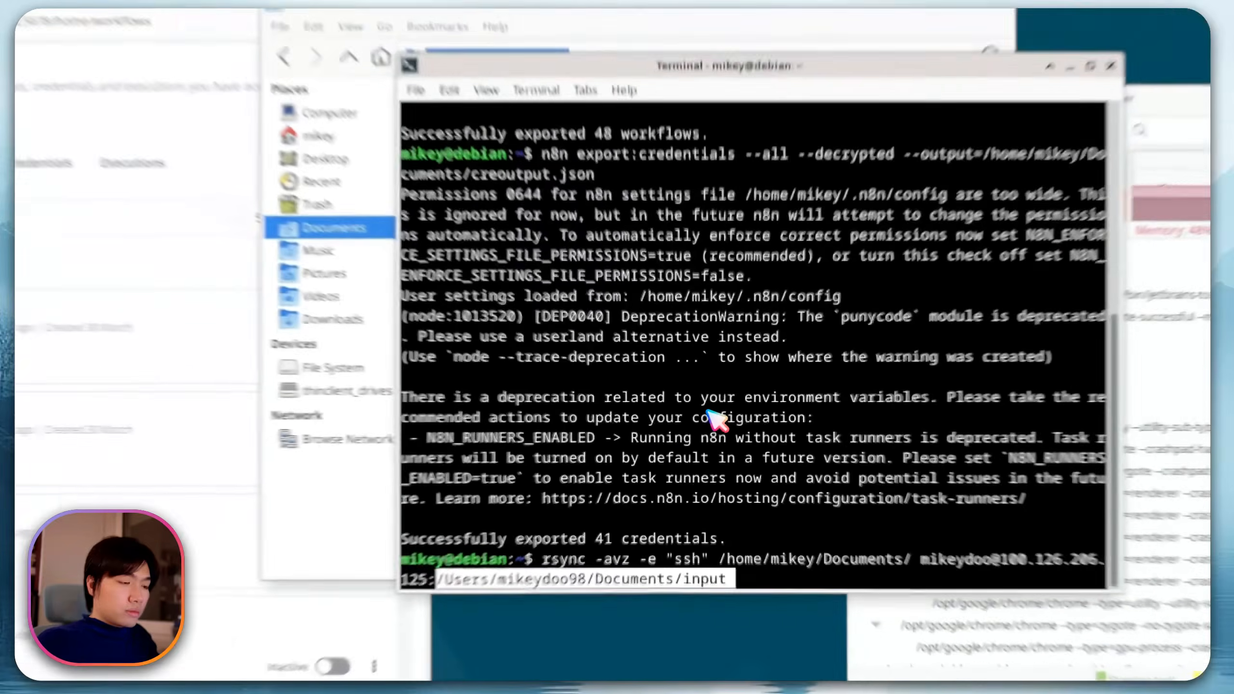
key(Return)
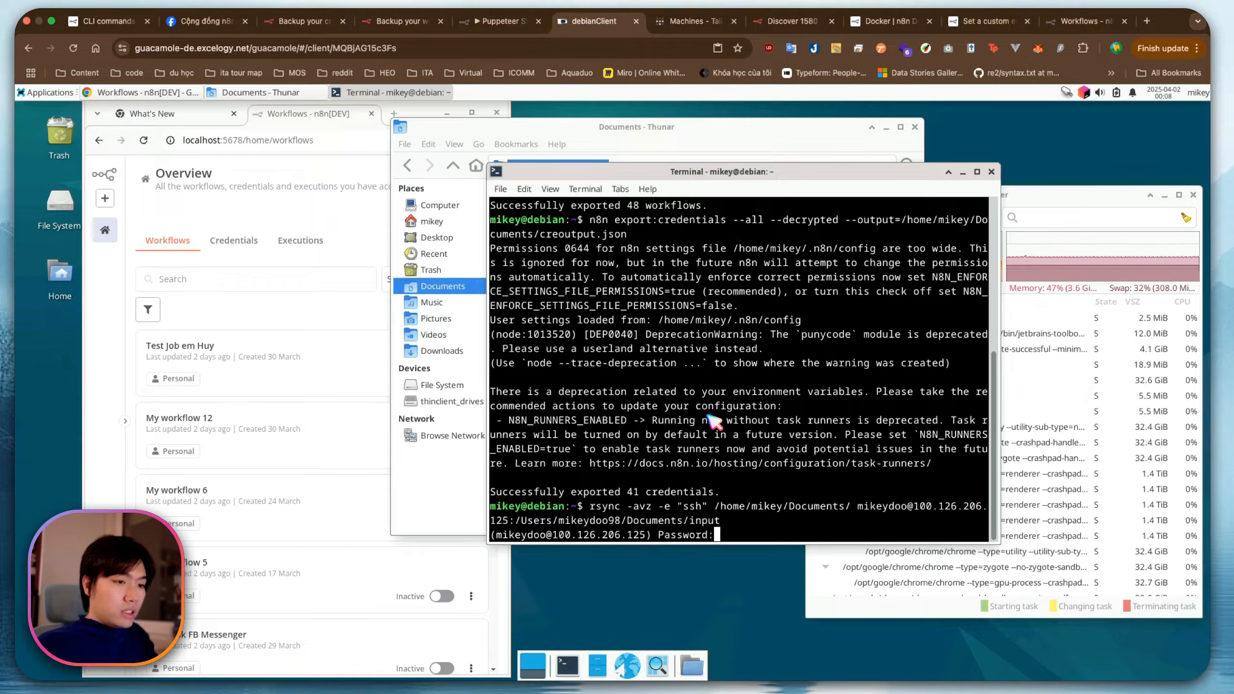
Try to authenticate the transfer with the account password, and interrupt it
key(Return)
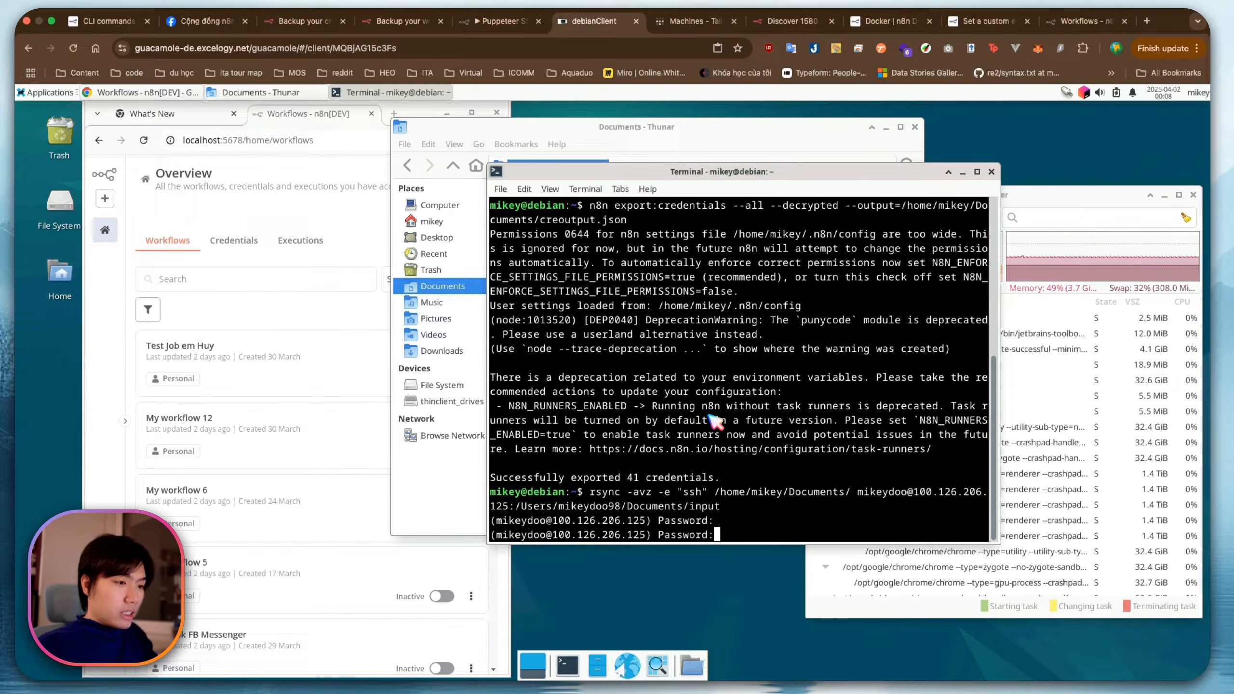
key(Return)
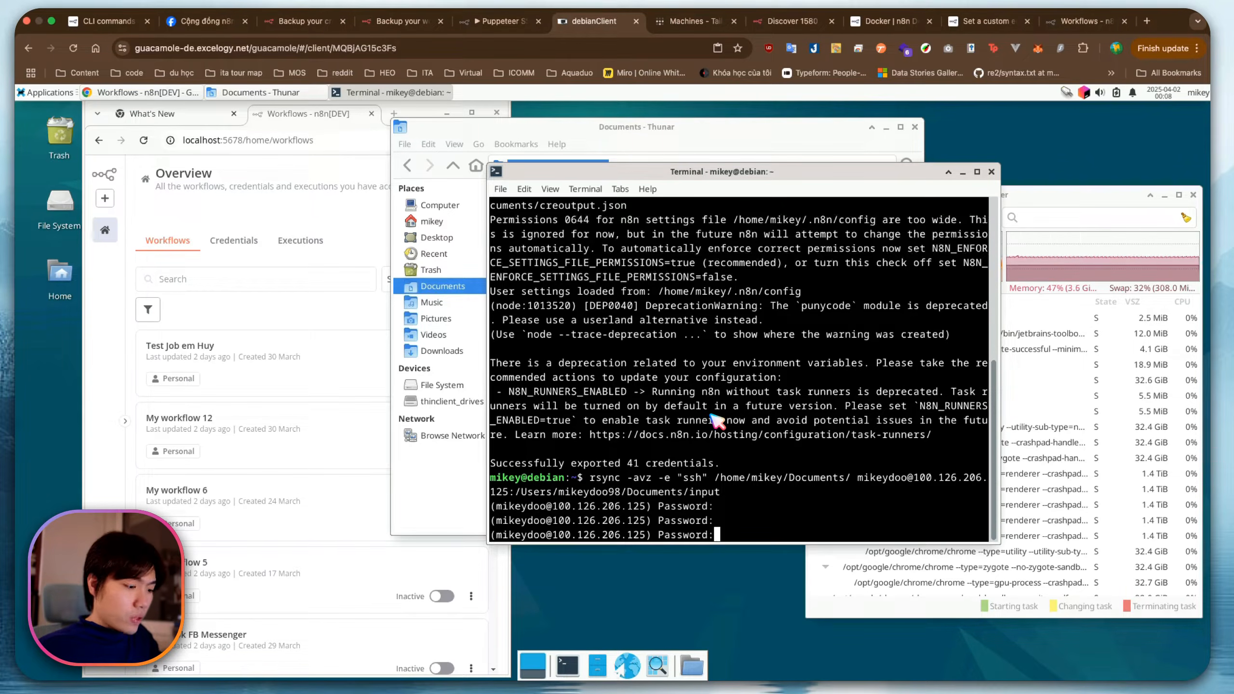
key(ctrl+c)
Recall the rsync command, append 98 to the destination username, and rerun it with the account password
key(Up)
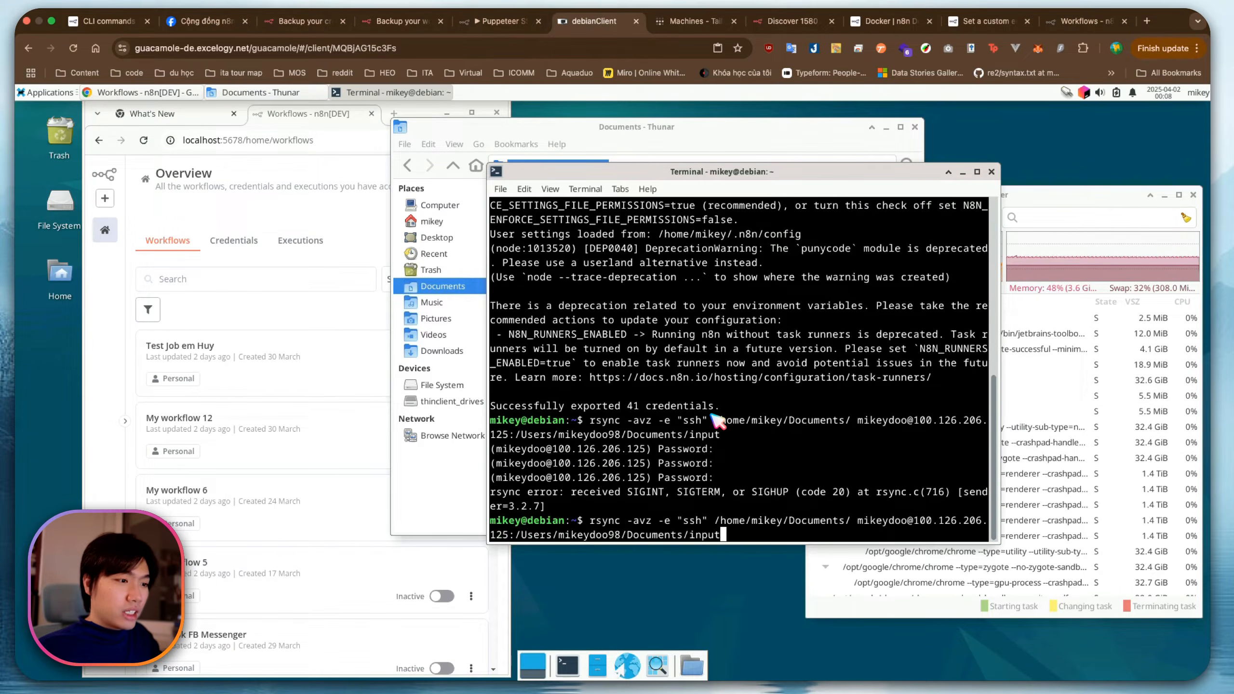
key(Left)
key(Left)
key(Left)
key(Left)
key(Left)
key(Left)
key(Left)
key(Left)
key(Left)
key(Left)
key(Left)
key(Left)
key(Left)
key(Left)
key(Left)
key(Left)
key(Left)
key(Left)
key(Left)
key(Left)
key(Left)
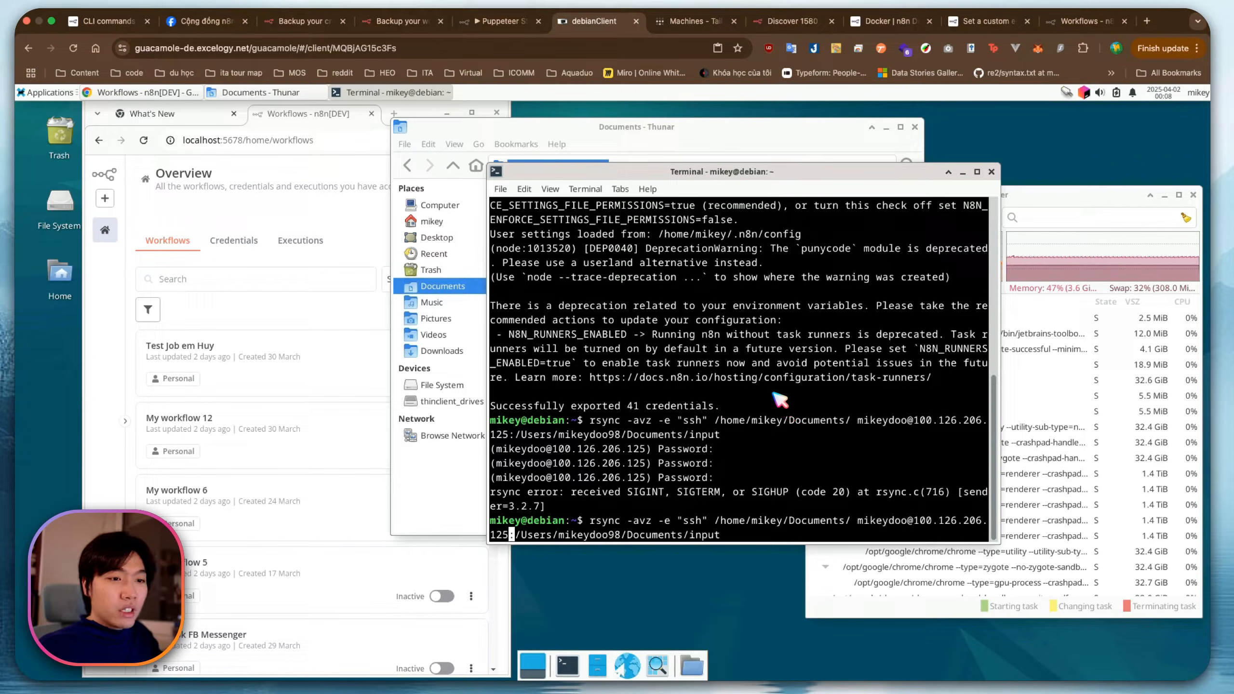
key(Left)
key(Left)
key(Left)
key(Left)
key(Left)
key(Left)
key(Left)
key(Left)
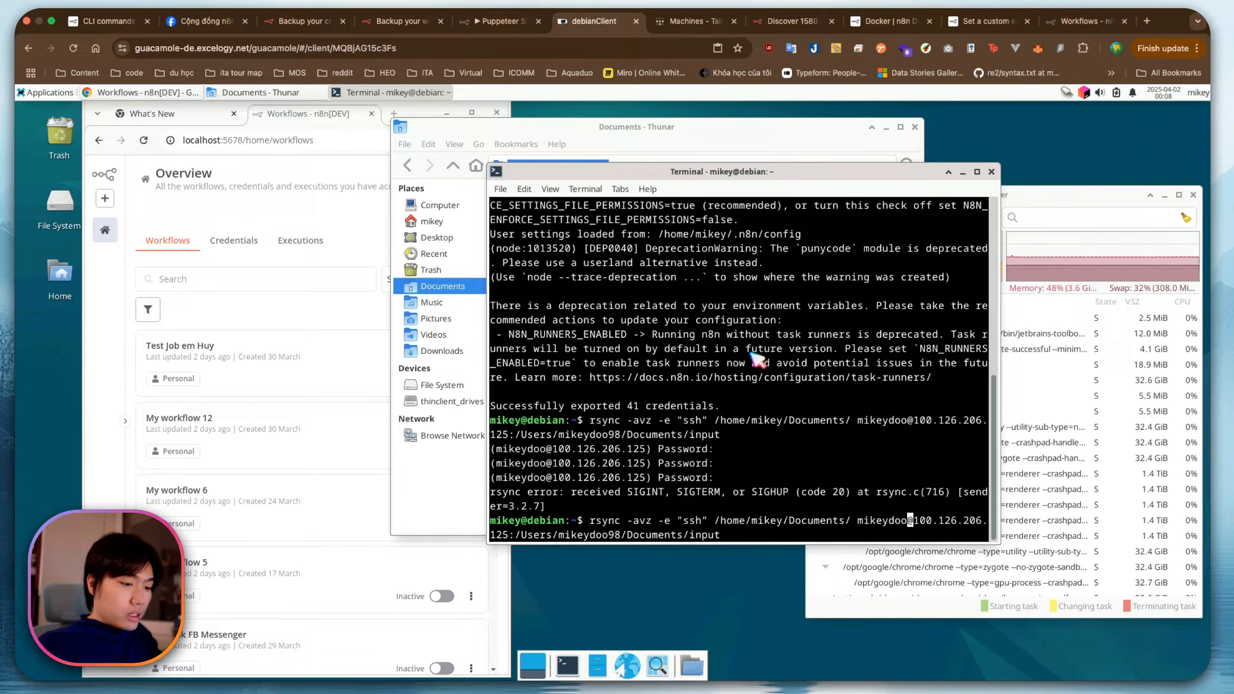
key(Return)
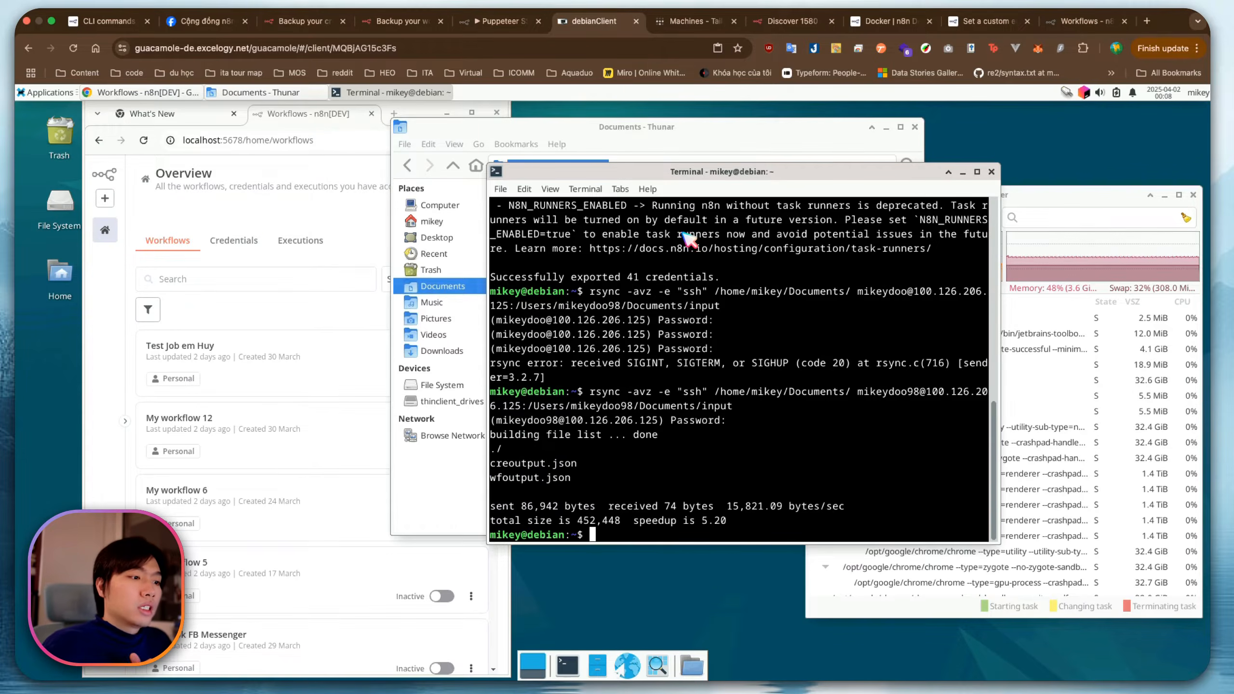
Switch to the Mac desktop and put the n8n import:workflow --input=file.json command from the CLI commands documentation into the local terminal
key(ctrl+Left)
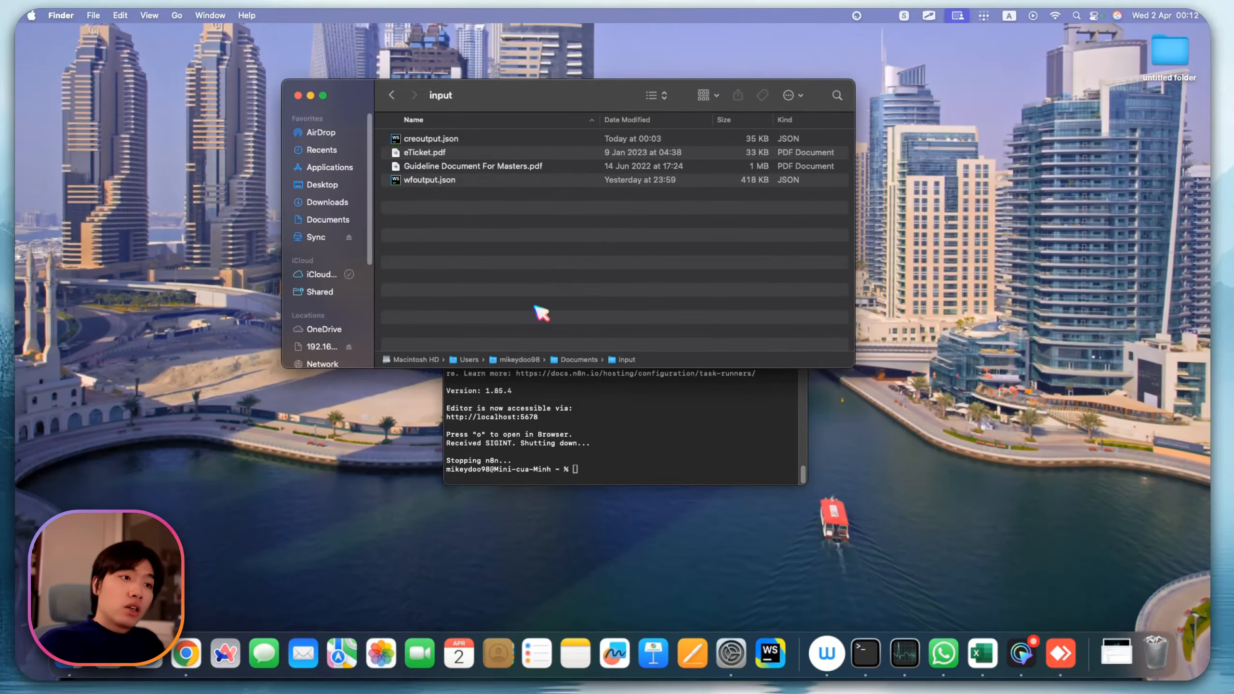
click(678, 413)
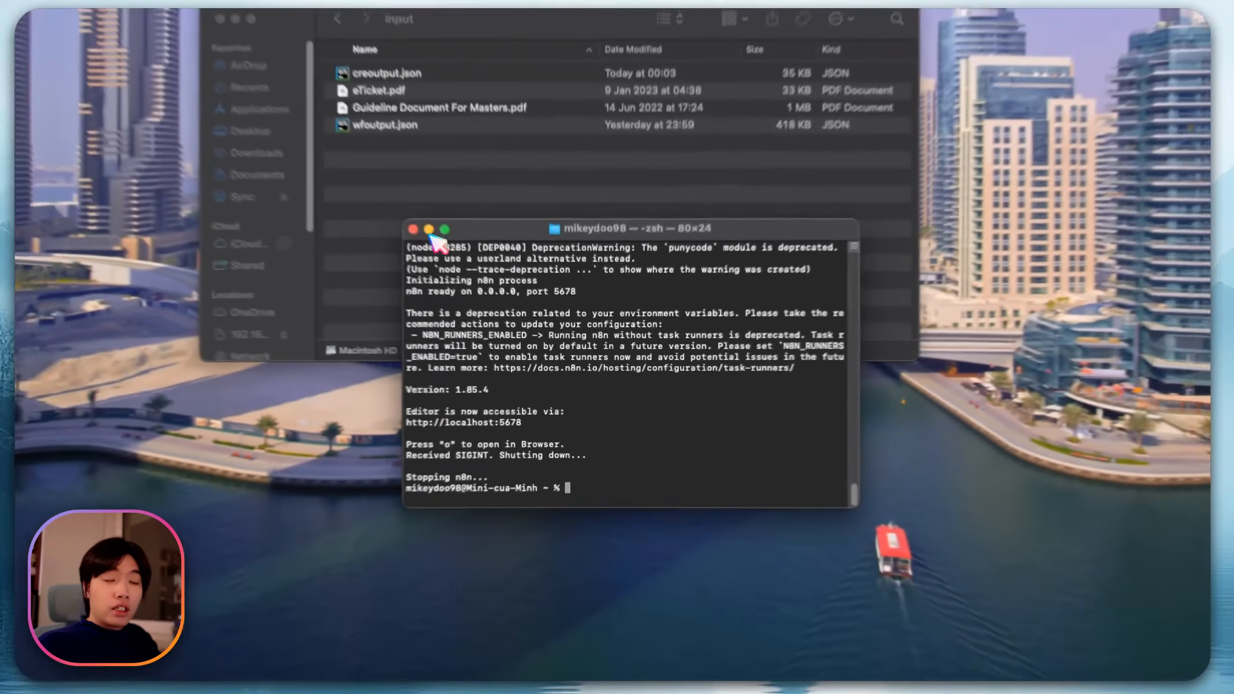
key(ctrl+Right)
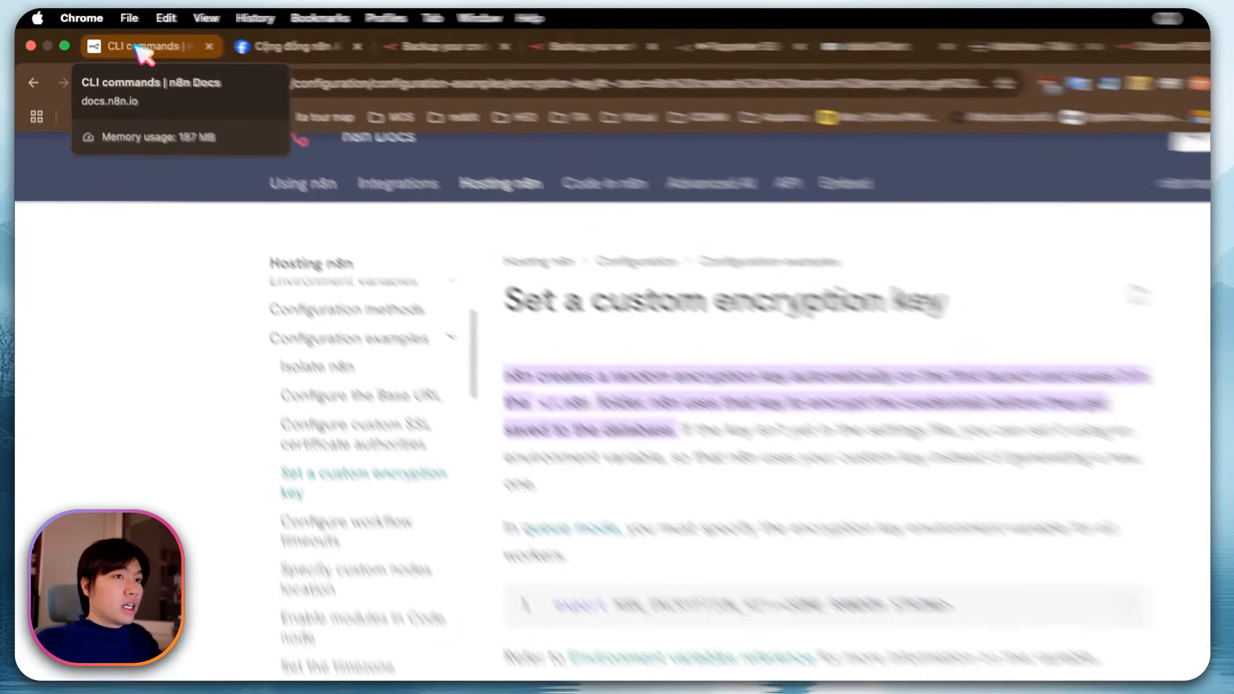
click(110, 38)
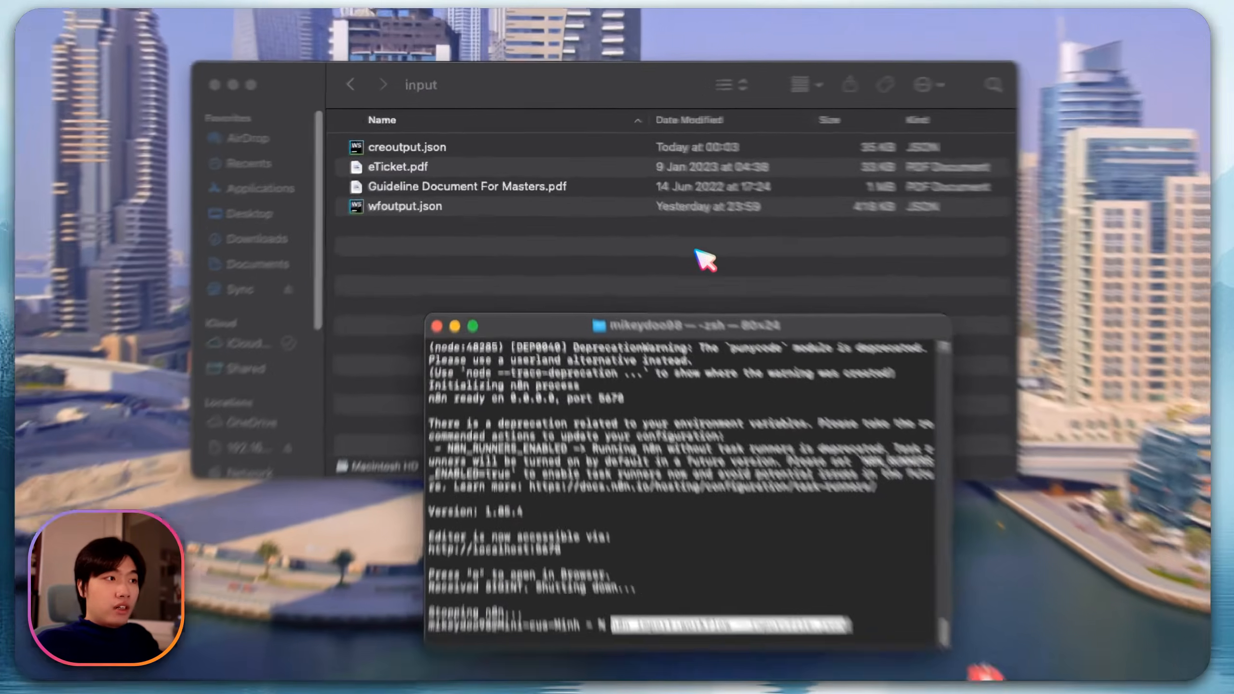
Replace file.json in the import command with the copied pathname of wfoutput.json and run the workflow import
click(589, 198)
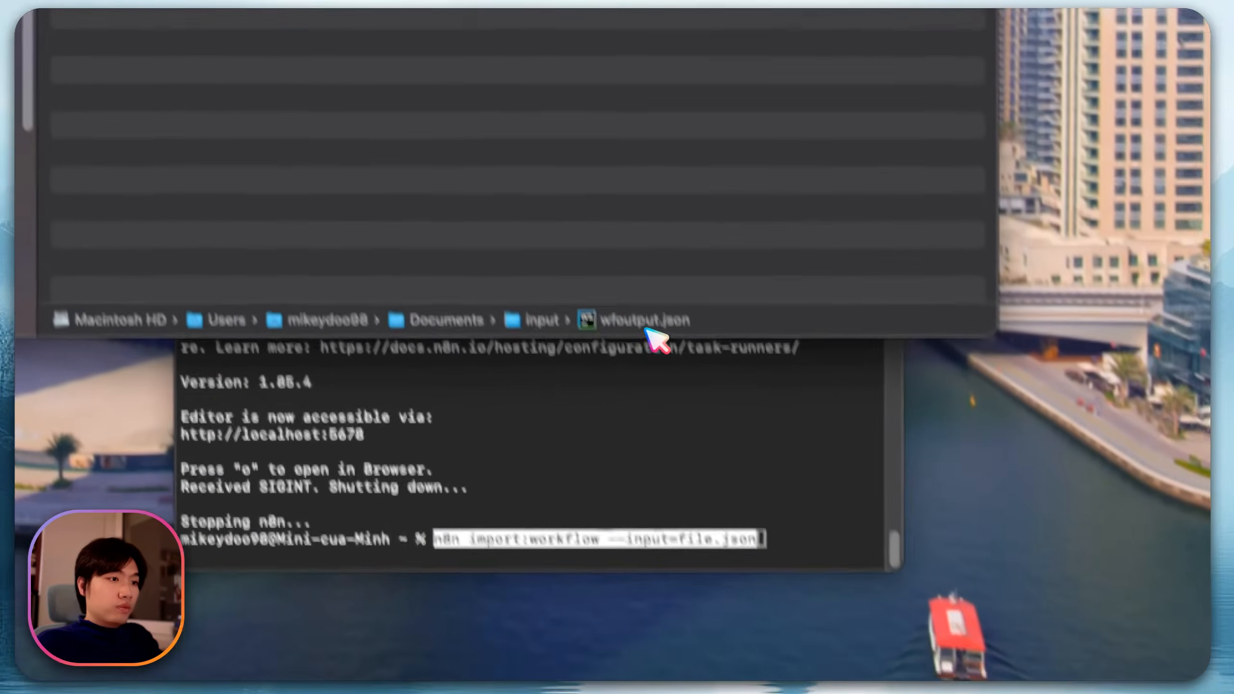
right_click(868, 599)
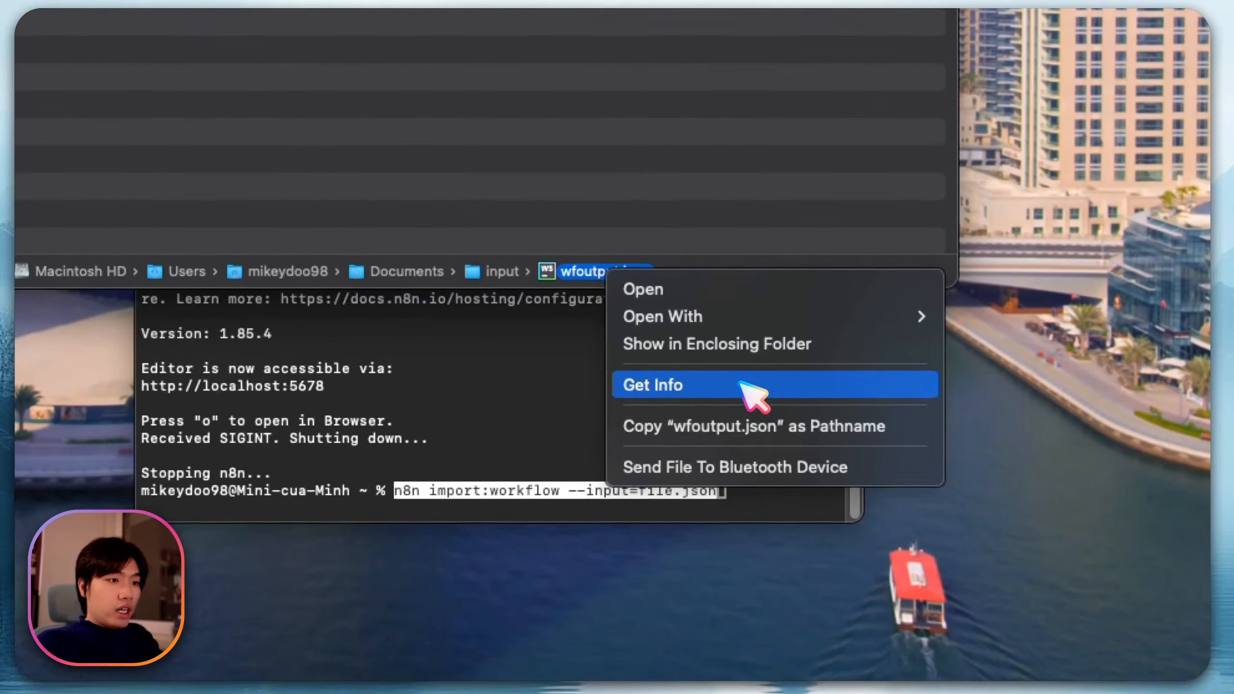
click(792, 429)
click(768, 496)
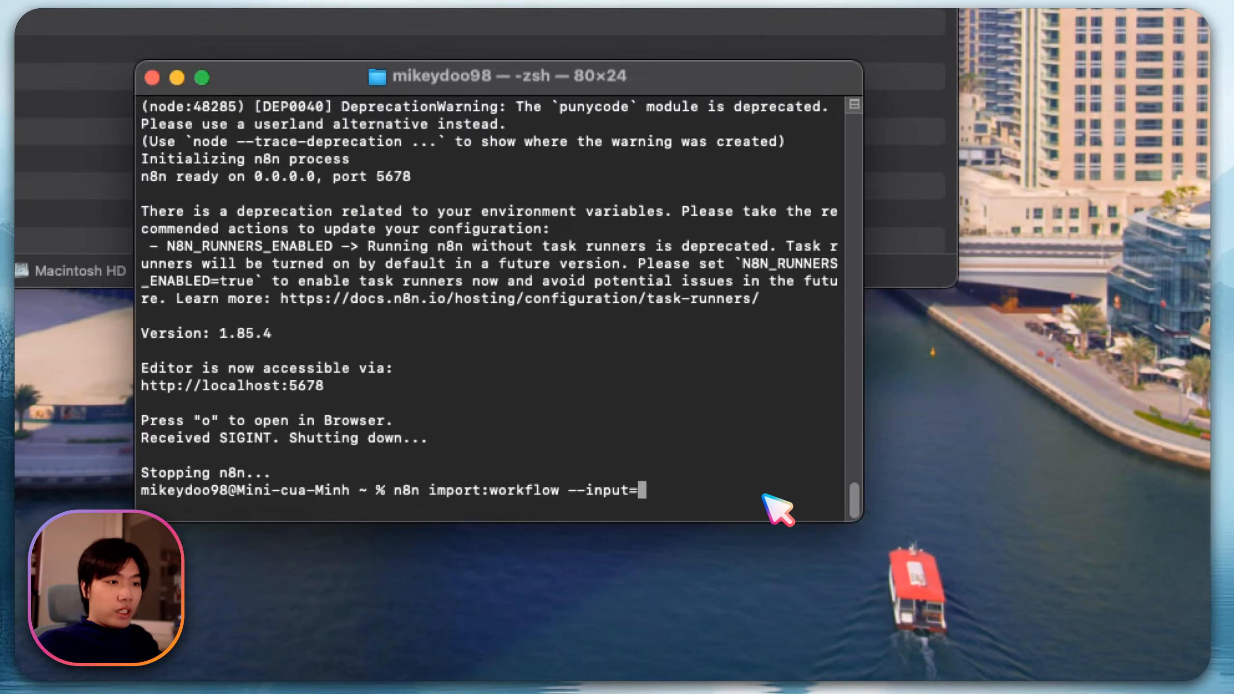
key(Return)
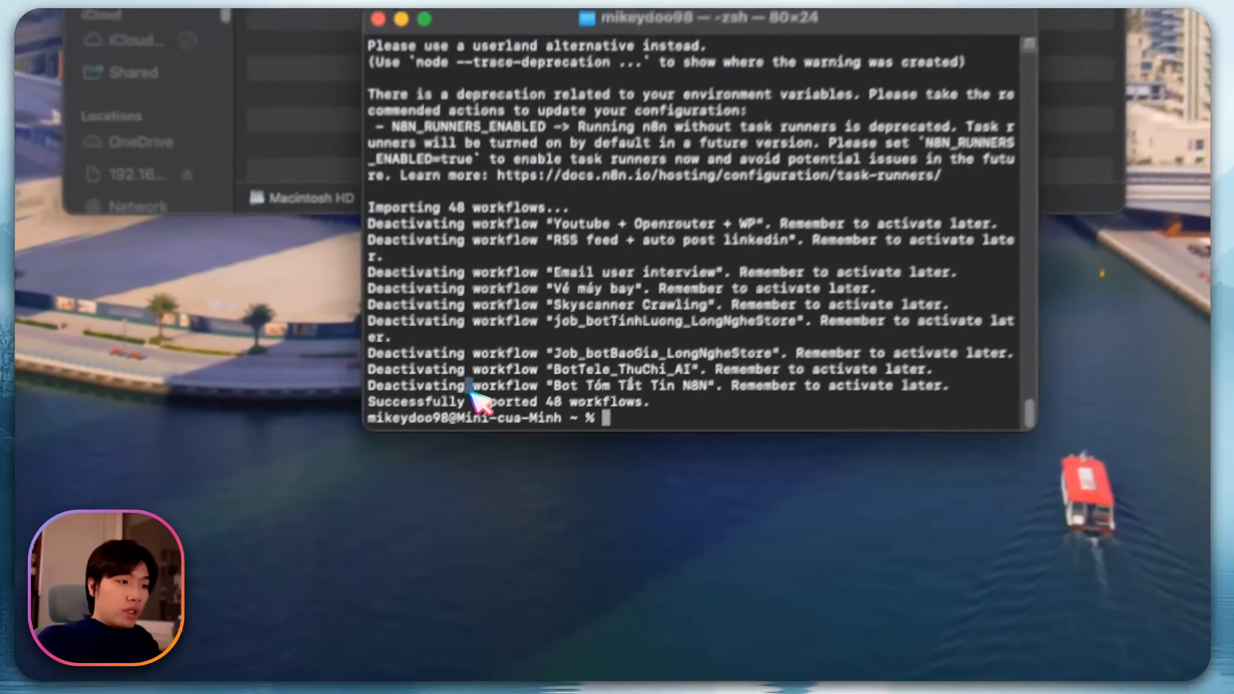
drag(254, 473, 446, 492)
click(449, 495)
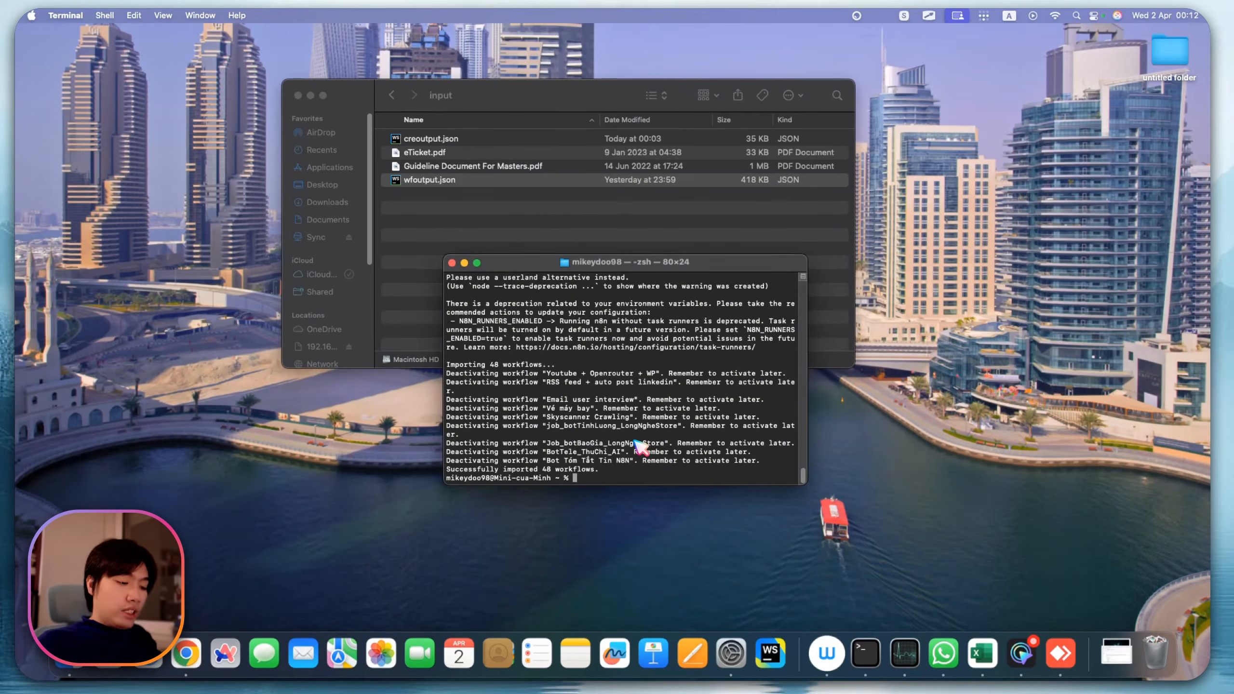
Start the local n8n, open its editor in the browser, and check the Workflows and Credentials lists
key(Return)
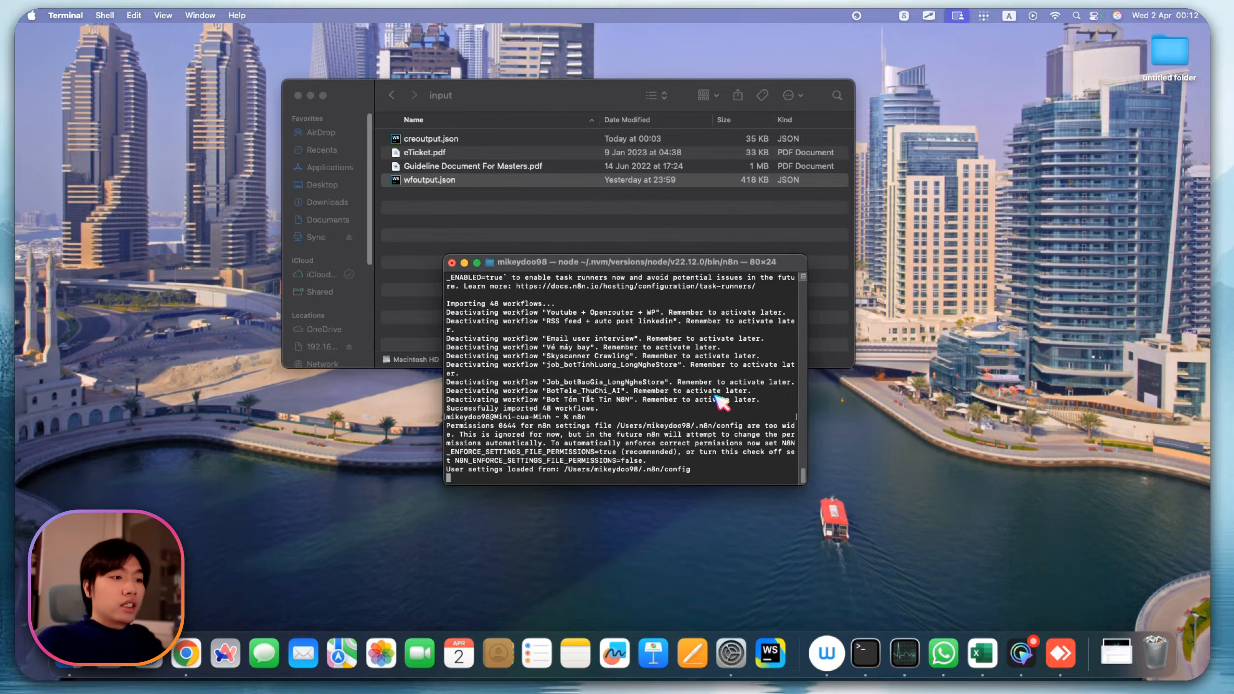
key(o)
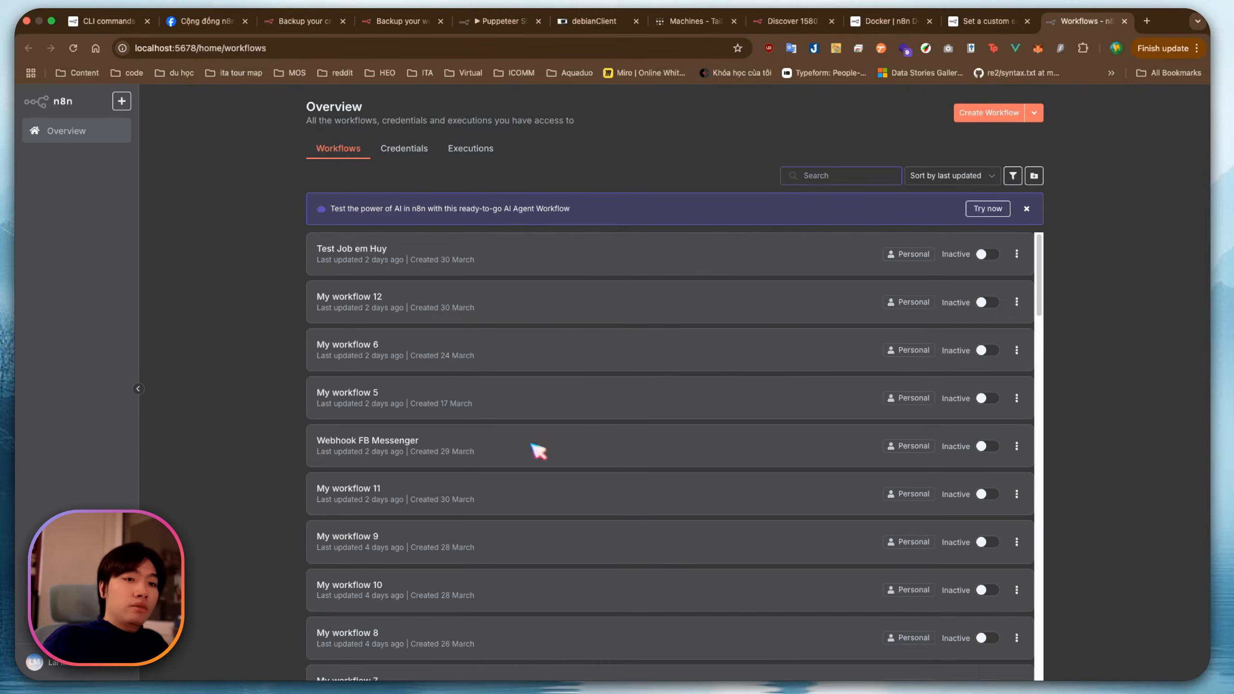
scroll(722, 416, down, 10)
scroll(733, 399, up, 10)
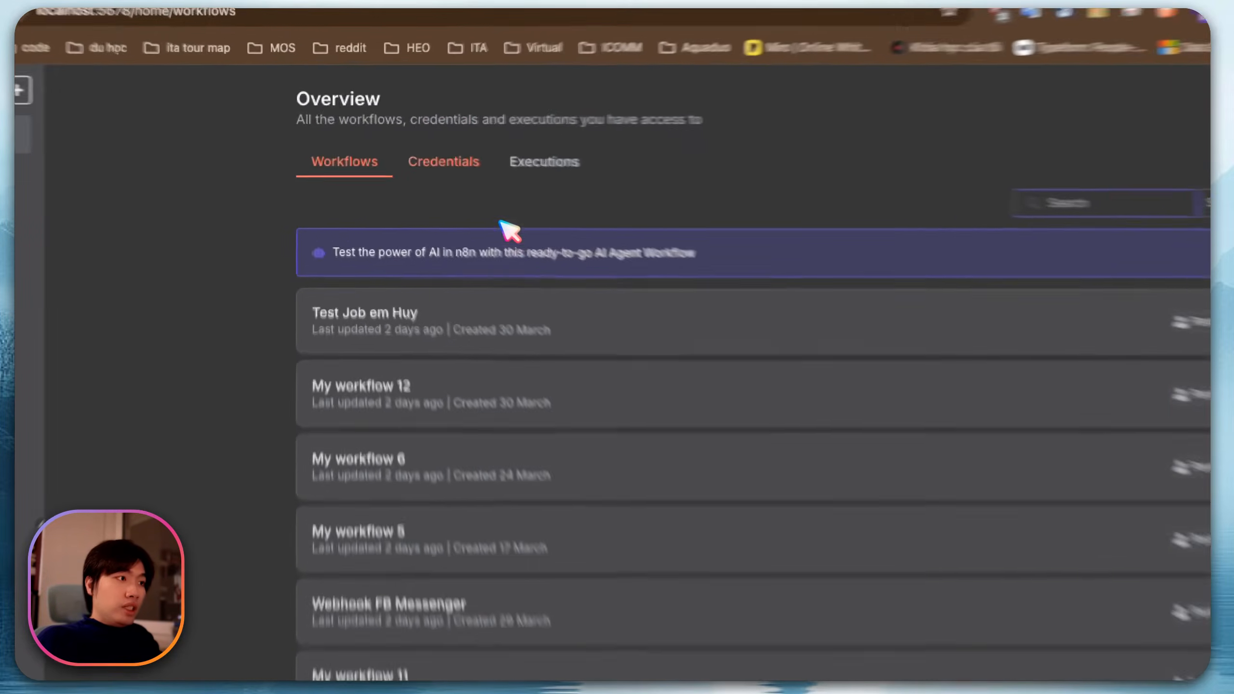
click(404, 149)
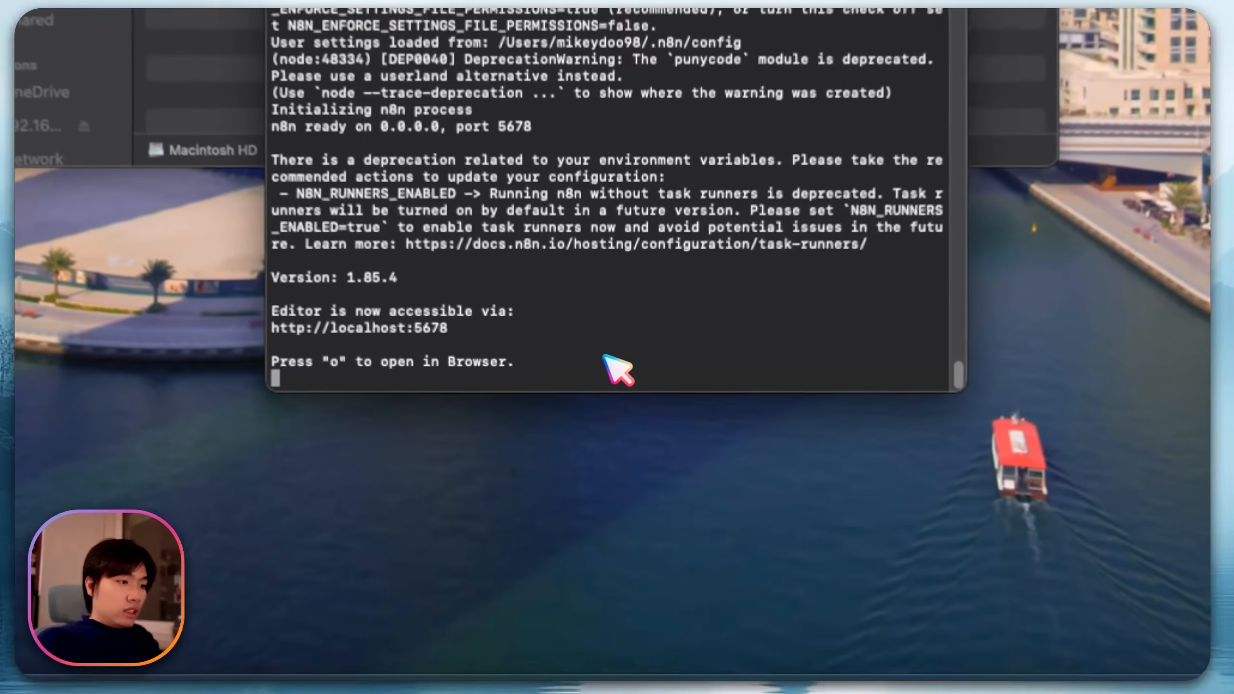
Stop the local n8n and put the n8n import:credentials --input=file.json command from the CLI commands documentation into the local terminal
key(ctrl+c)
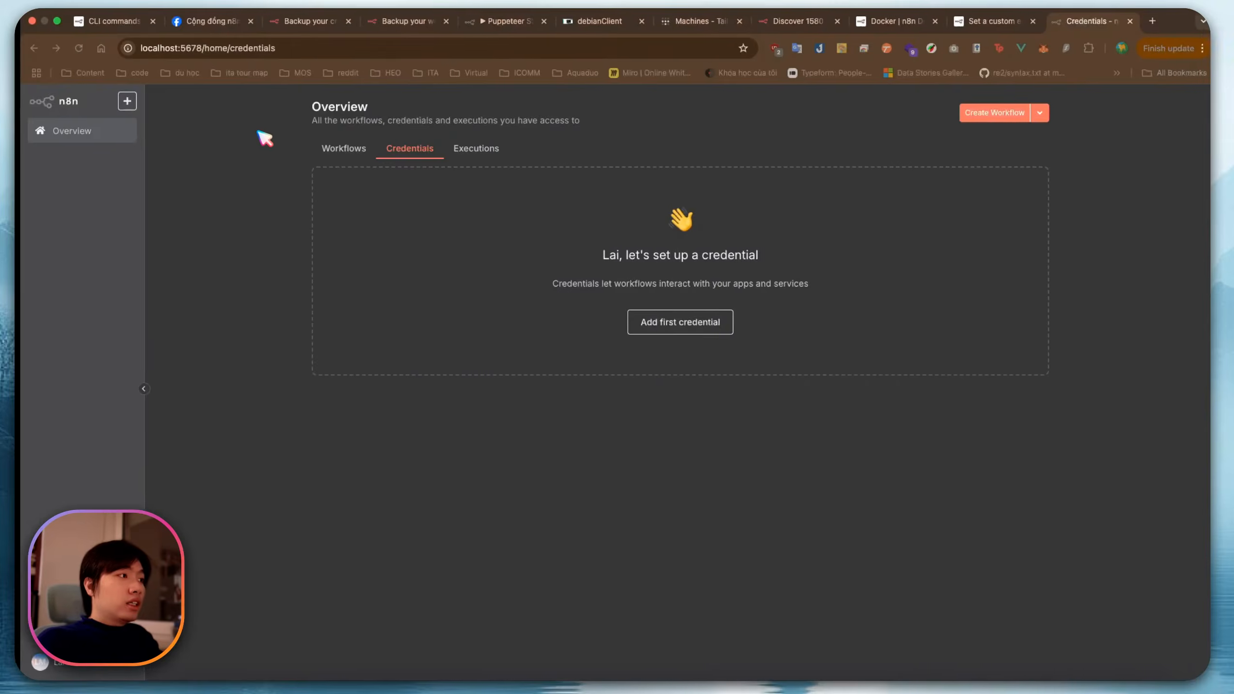
click(157, 14)
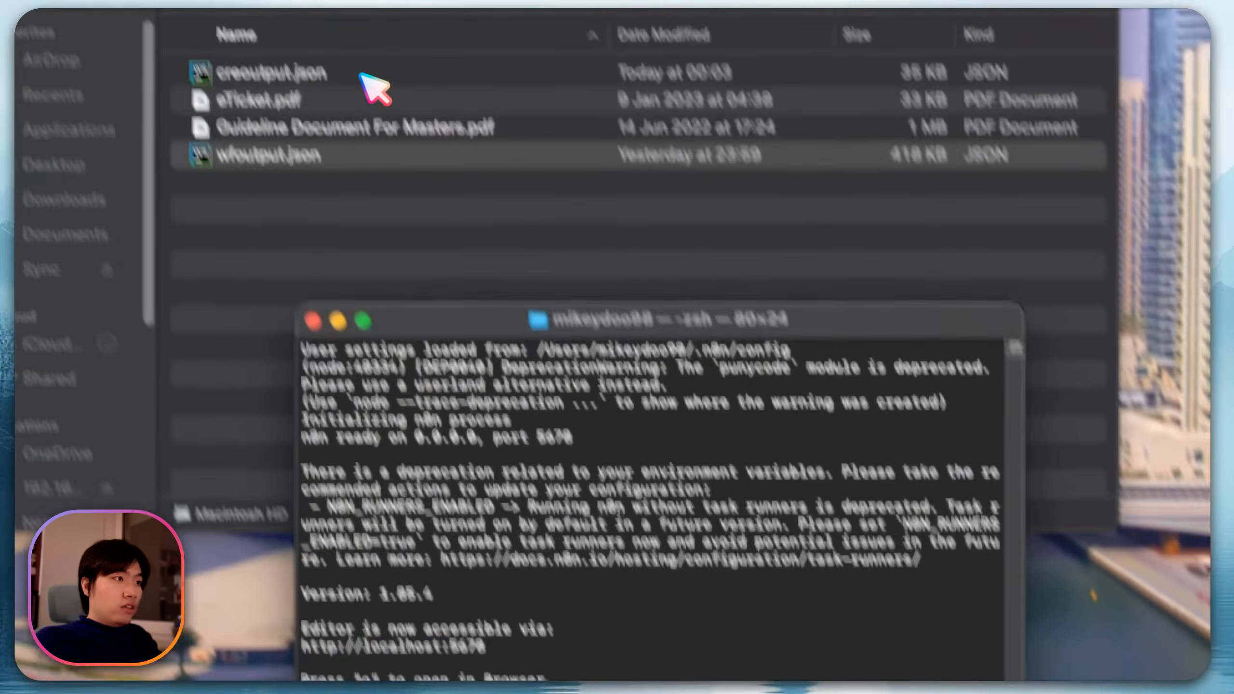
Replace file.json in the credentials import command with the copied pathname of creoutput.json and run it
click(401, 162)
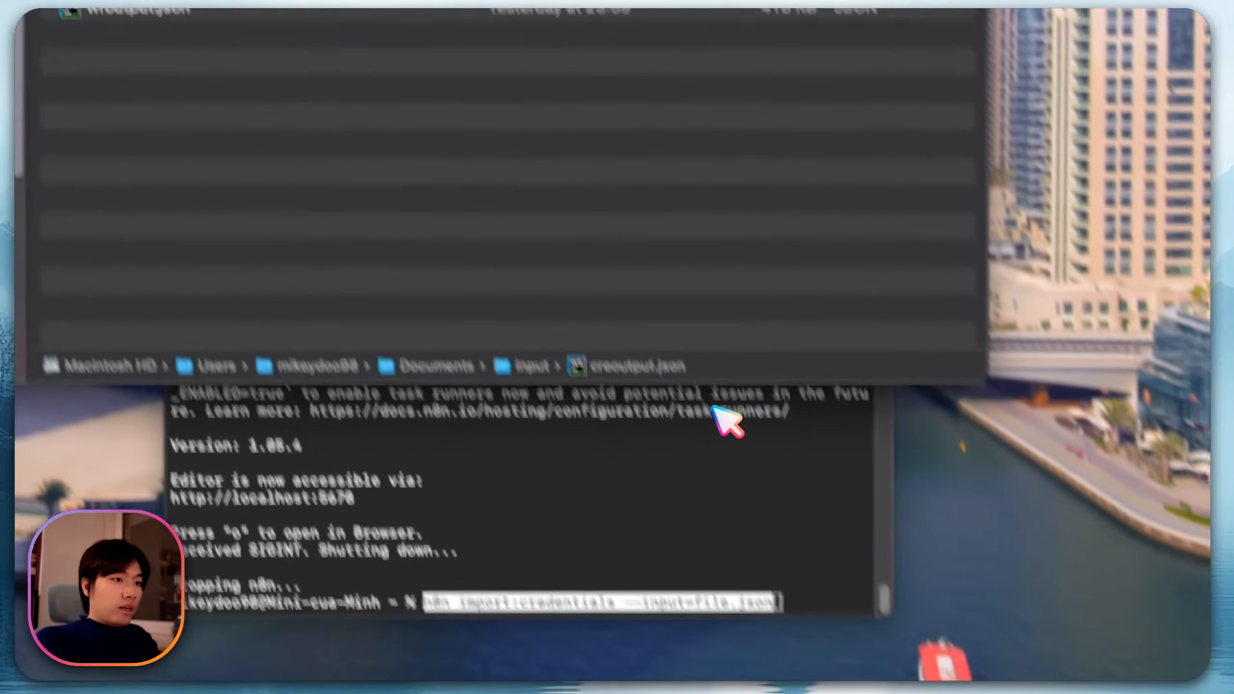
right_click(673, 367)
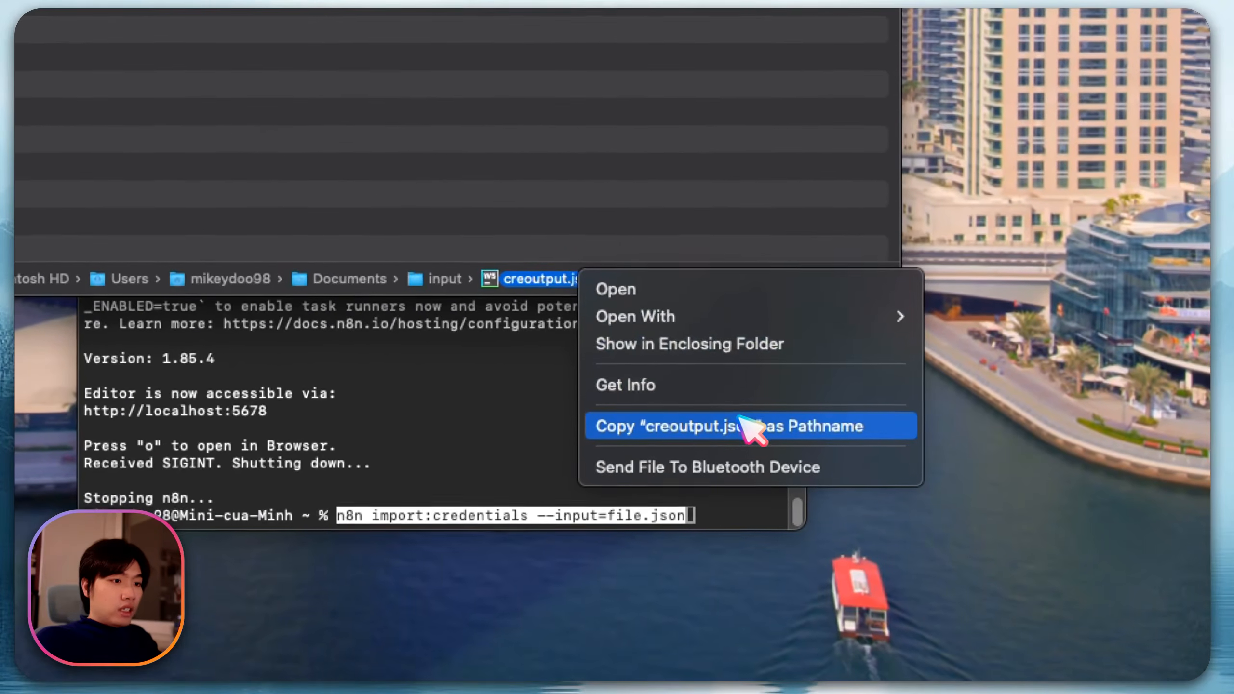
click(825, 513)
click(821, 608)
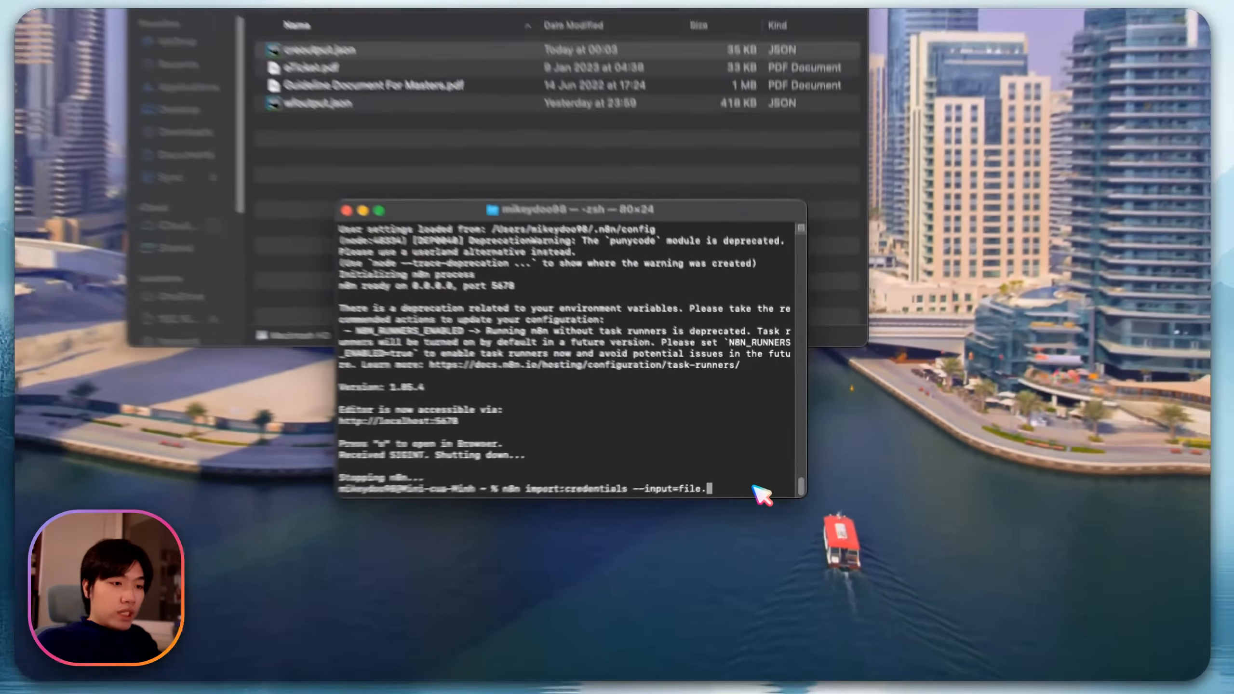
key(BackSpace)
key(BackSpace)
key(BackSpace)
key(BackSpace)
key(BackSpace)
key(BackSpace)
key(BackSpace)
key(BackSpace)
key(super+v)
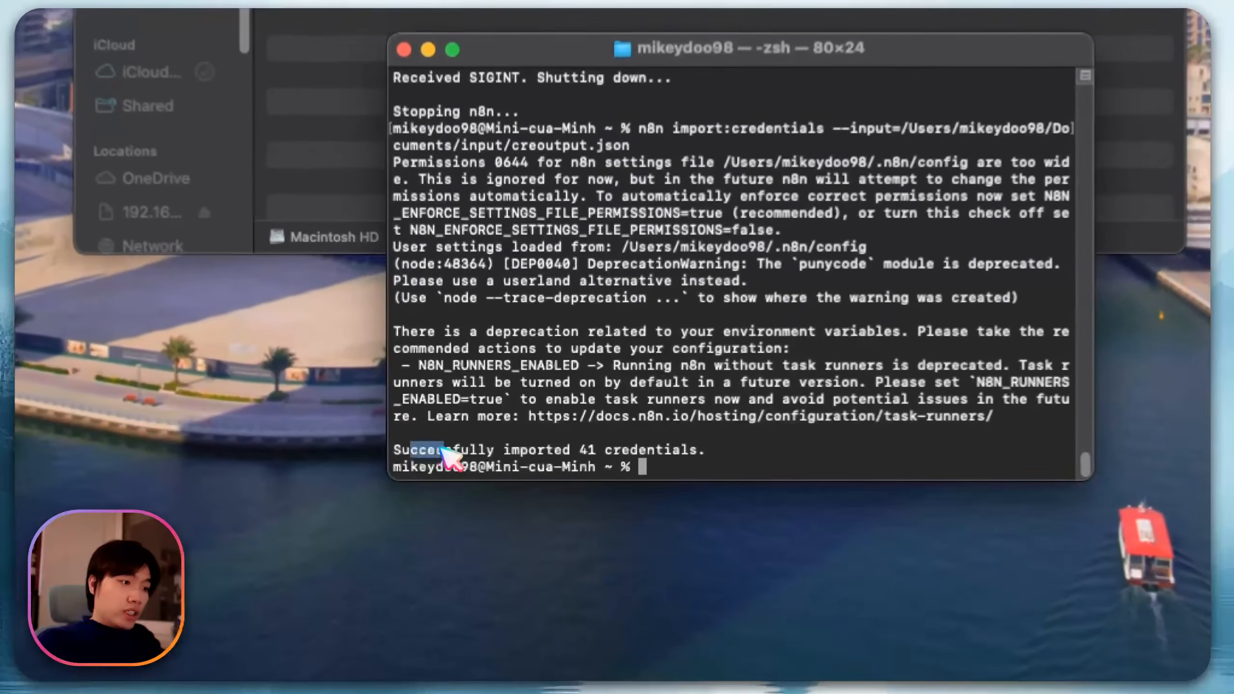
drag(455, 470, 618, 470)
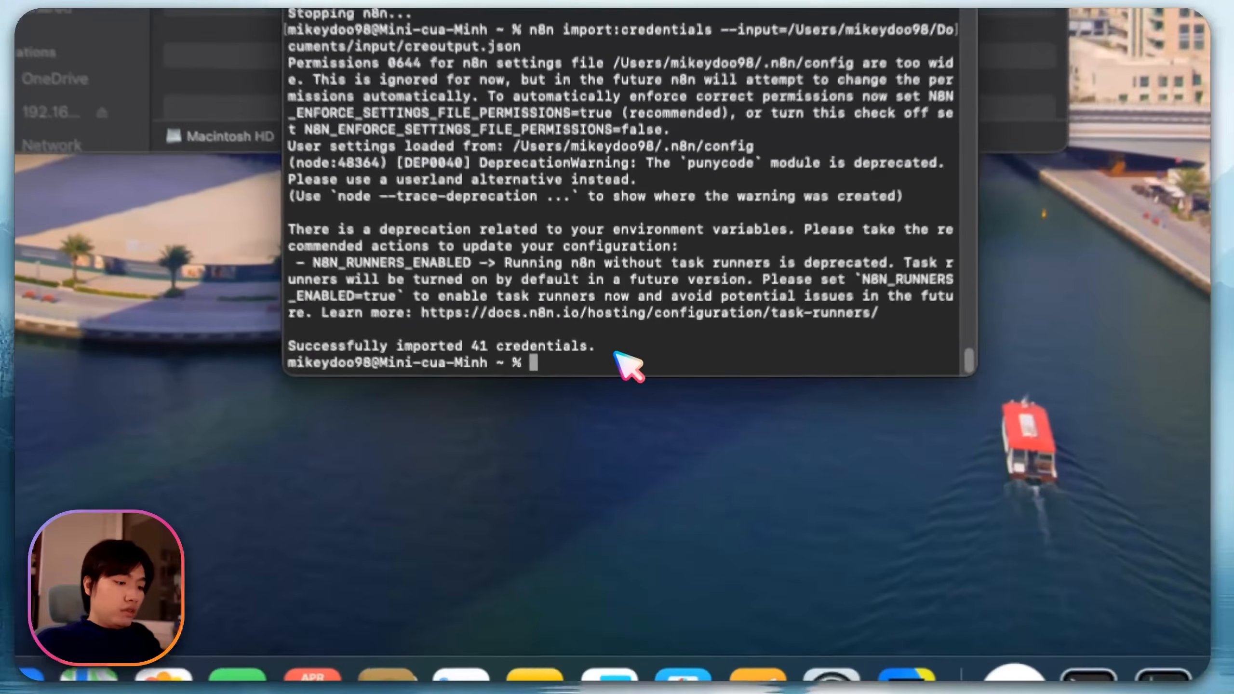
Start the local n8n again and open its editor in the browser
text(n8n)
key(Return)
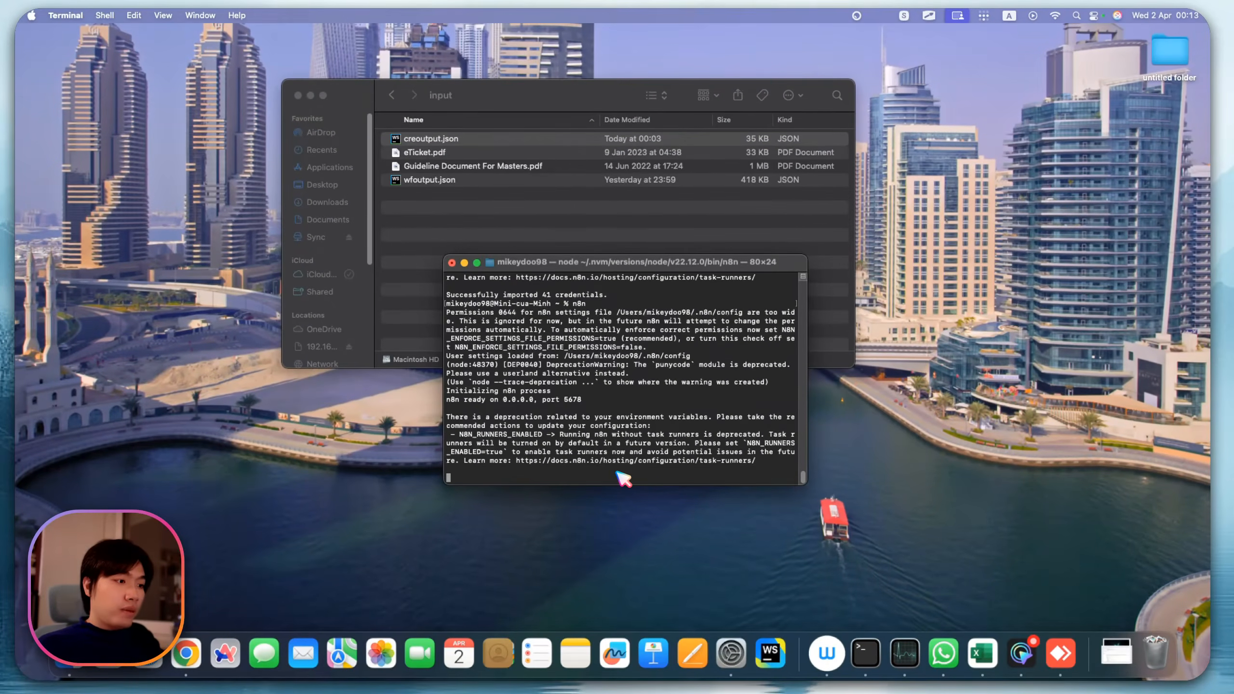
key(o)
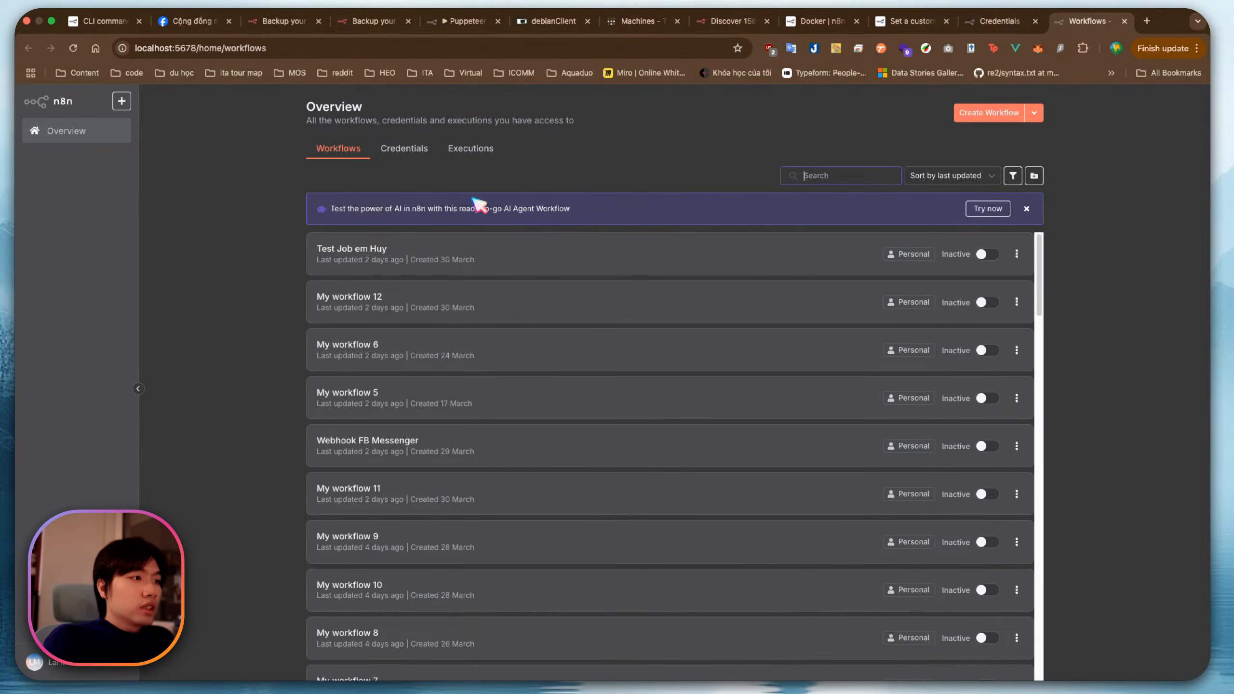
Check the Credentials list, then look through the imported workflows in the local n8n
click(411, 151)
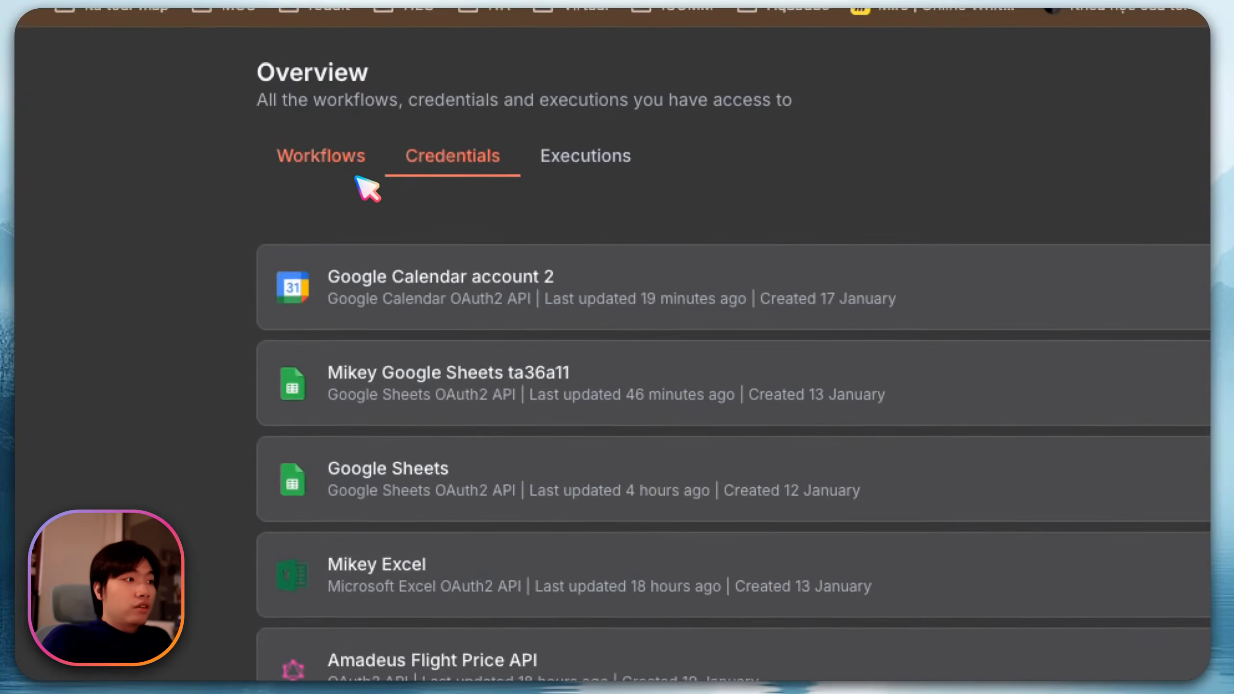
click(341, 168)
scroll(872, 530, down, 10)
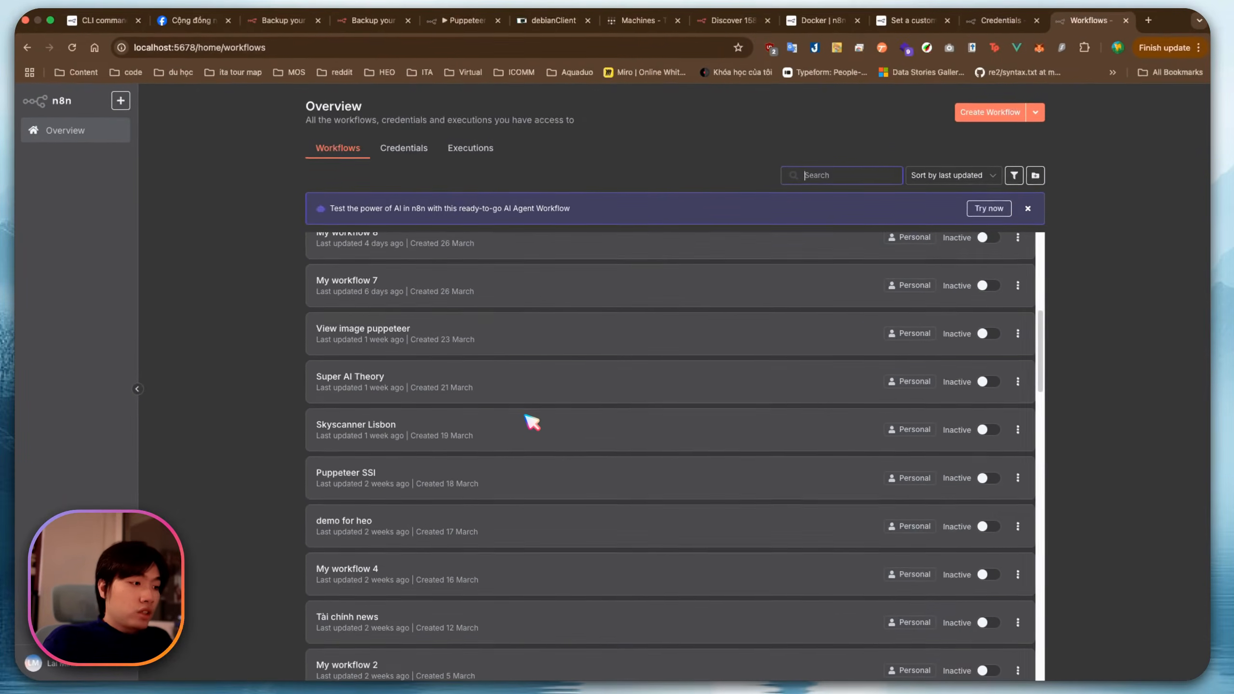
scroll(532, 422, down, 5)
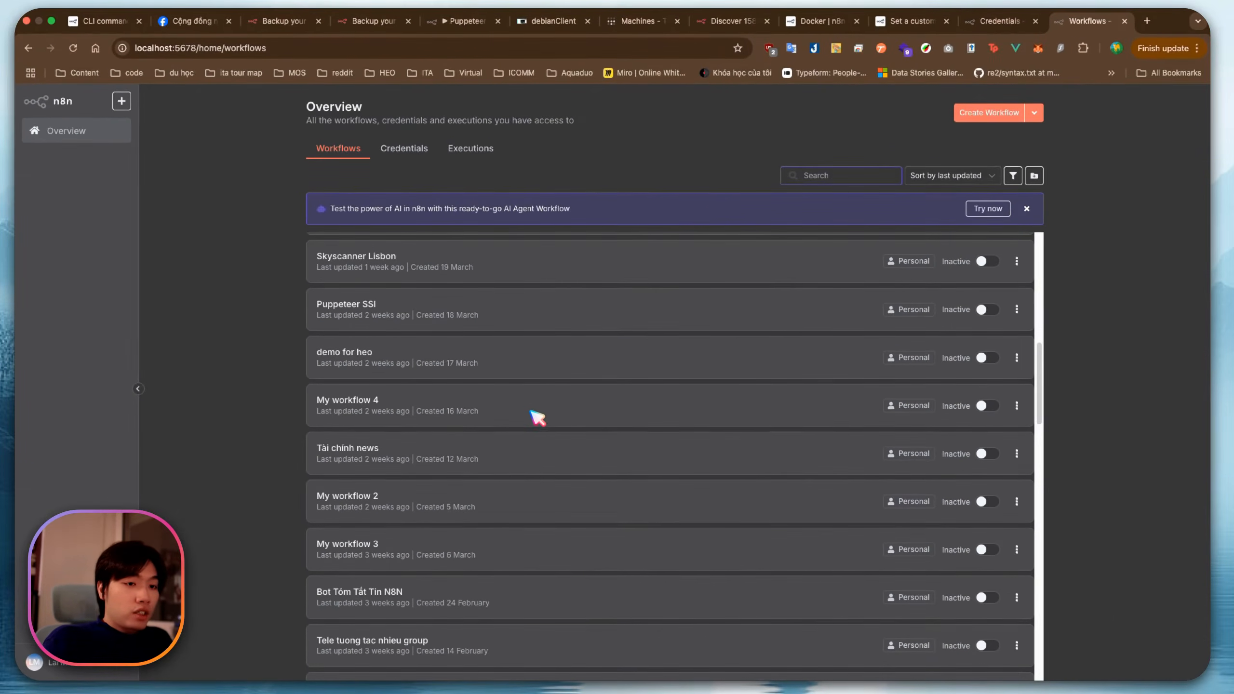
scroll(721, 339, down, 4)
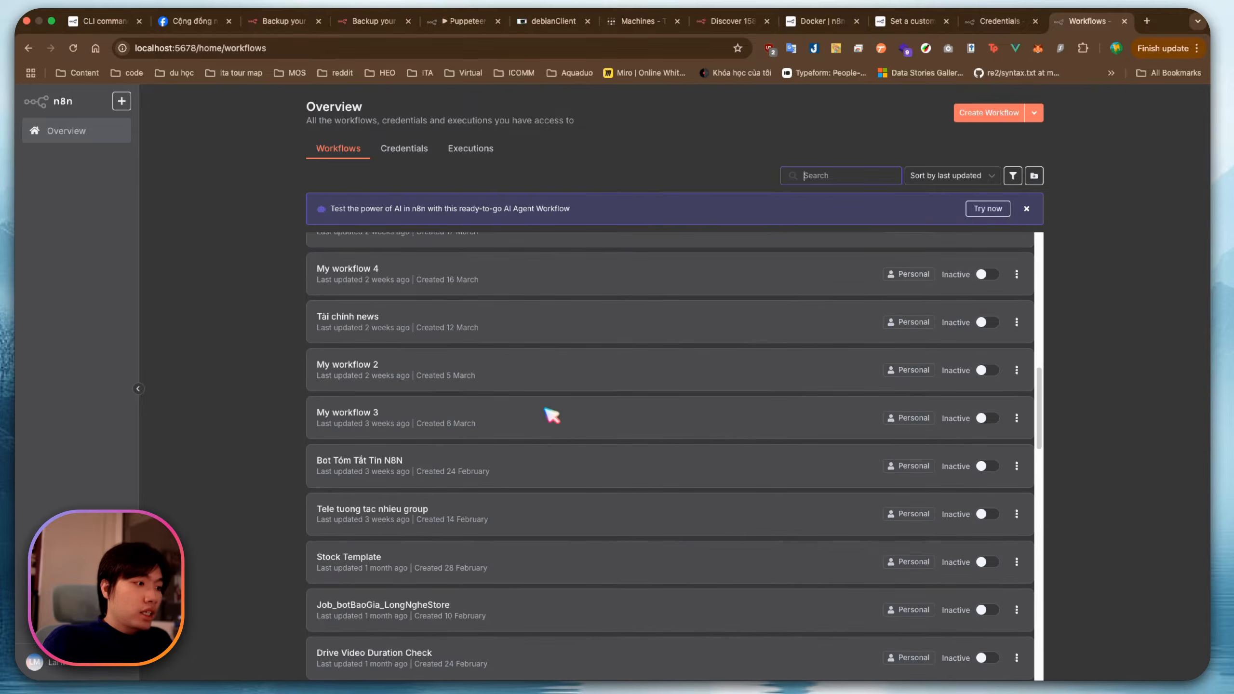
Open the Bot Tóm Tắt Tin N8N workflow and inspect the connection and API key of its Google Gemini Chat Model credential
click(467, 450)
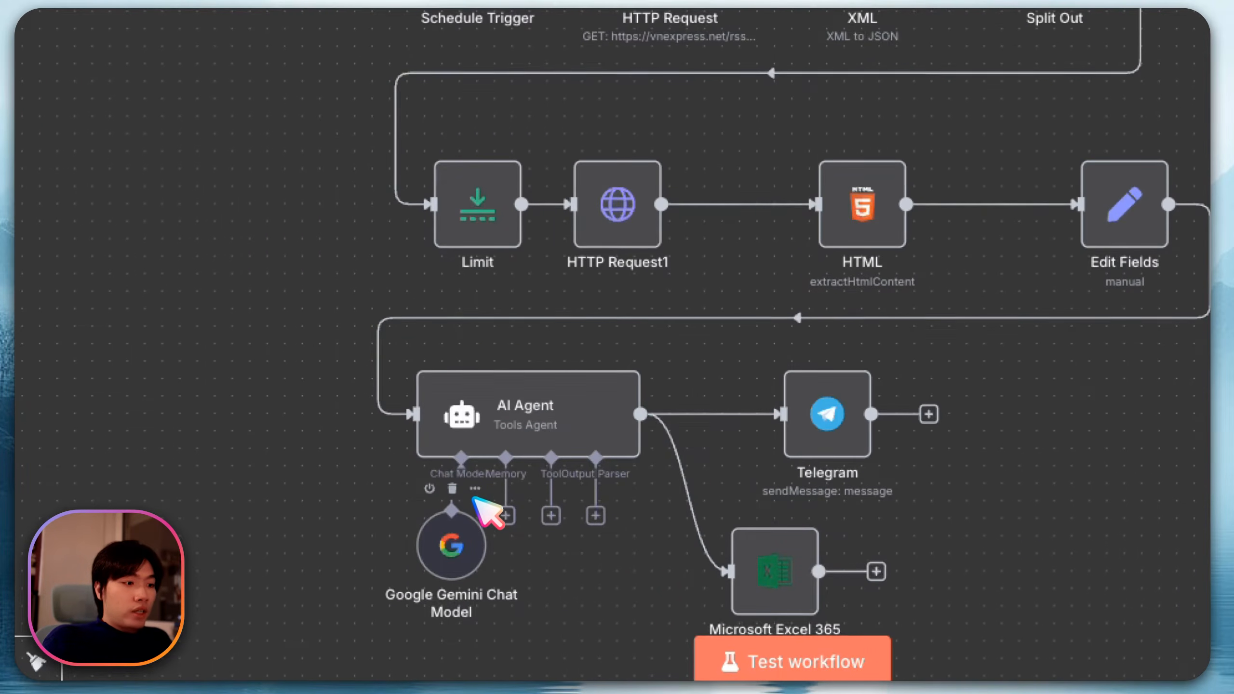
click(475, 488)
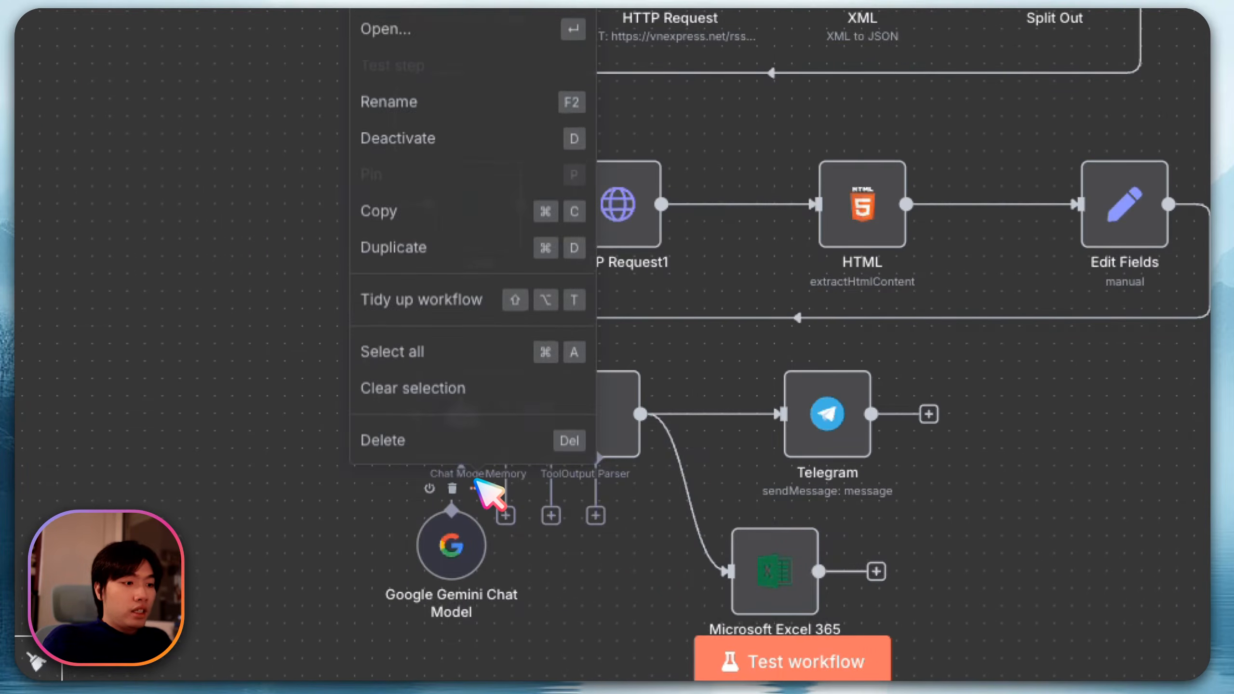
click(474, 30)
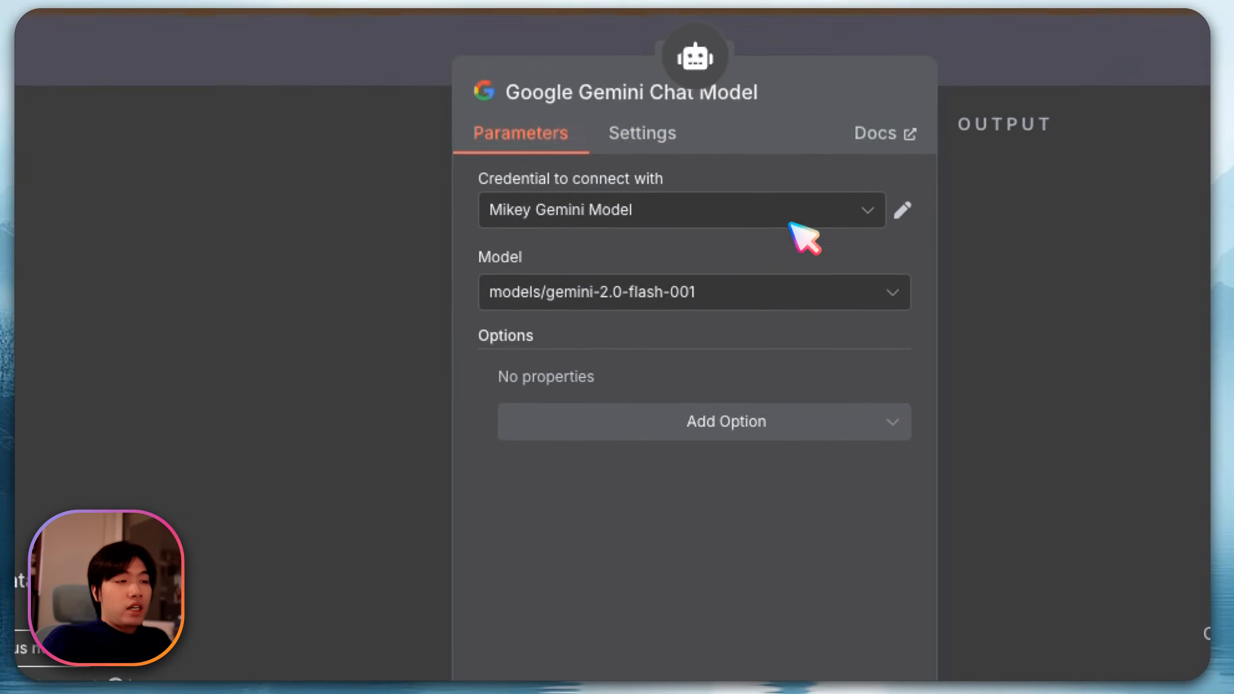
click(905, 217)
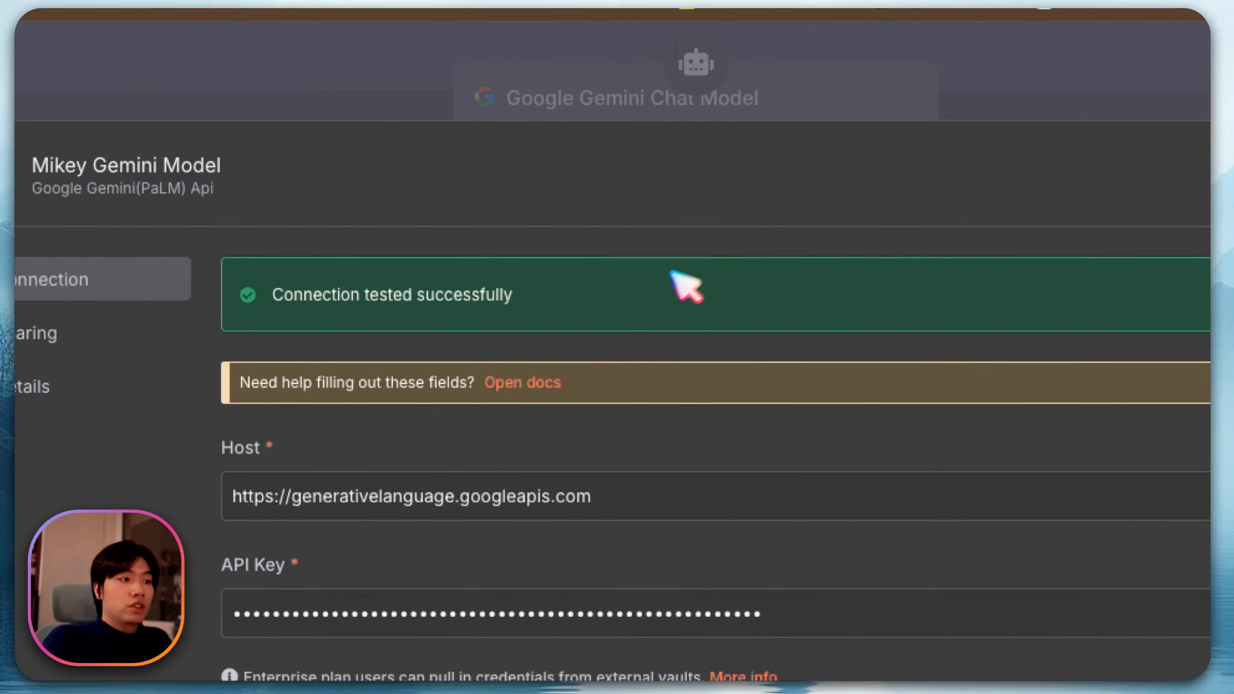
mouse_move(363, 389)
mouse_down()
mouse_move(456, 401)
mouse_move(888, 402)
mouse_up()
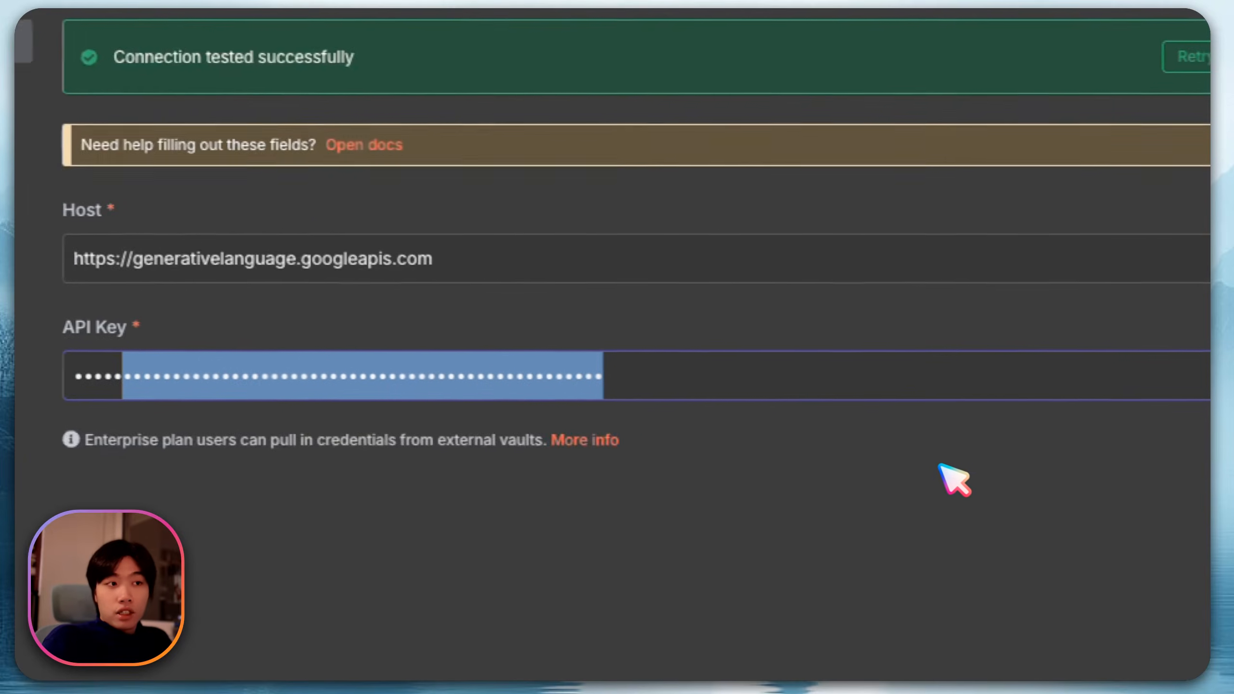
click(945, 496)
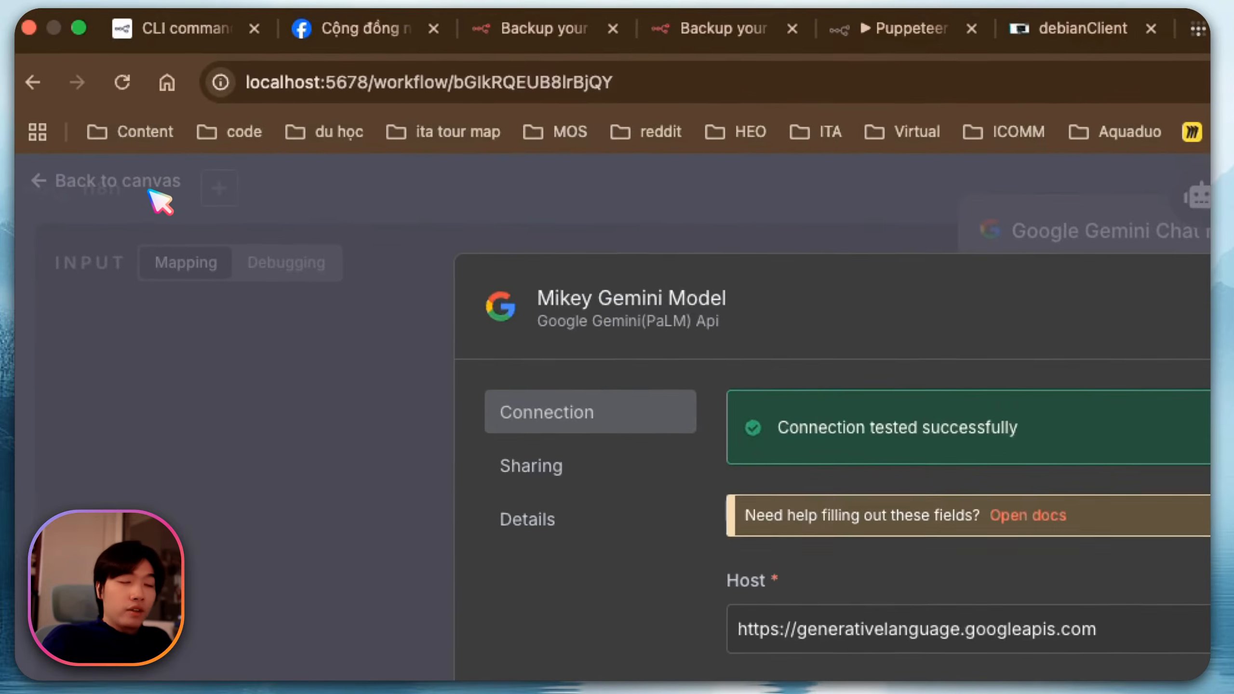
click(78, 130)
click(83, 133)
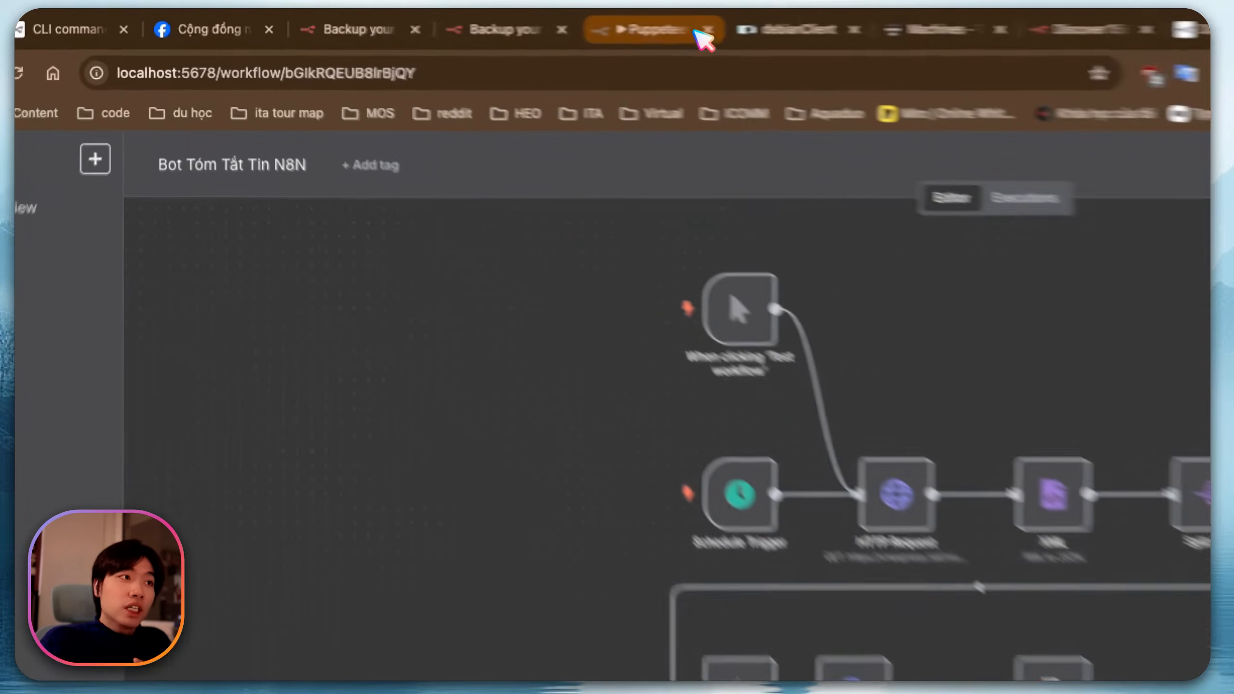
Switch to the remote n8n, leave the Puppeteer workflow without saving, and create a new workflow
click(700, 35)
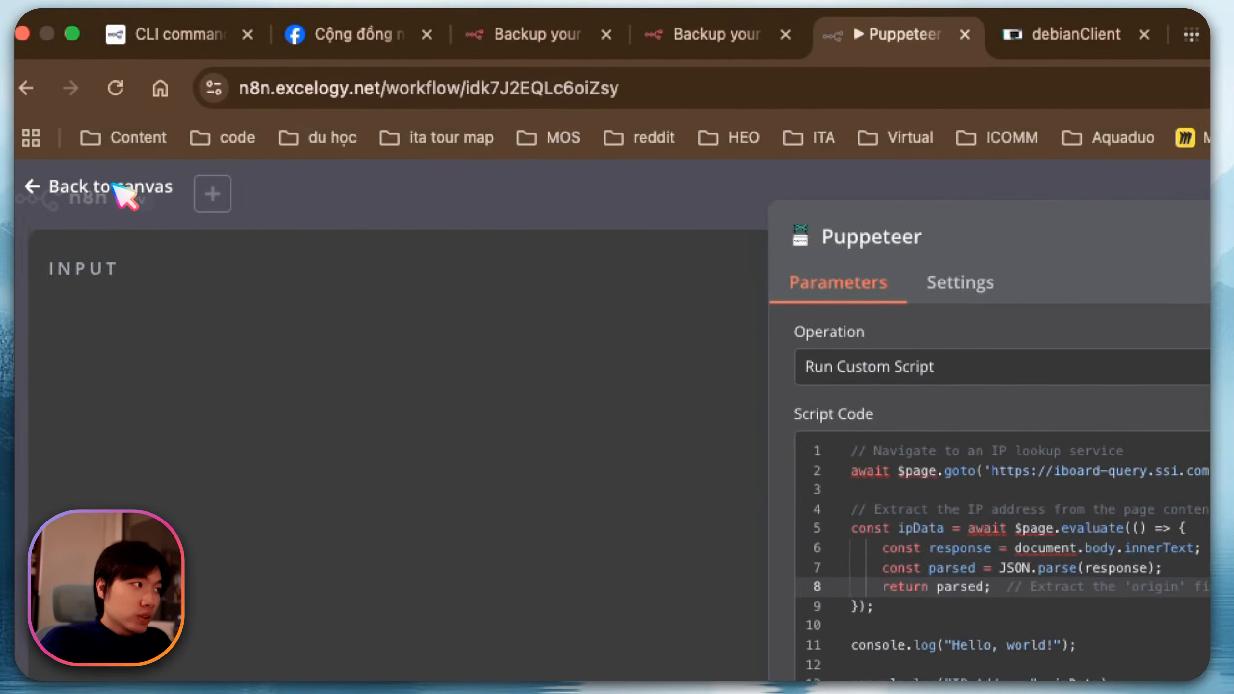
click(121, 190)
click(133, 253)
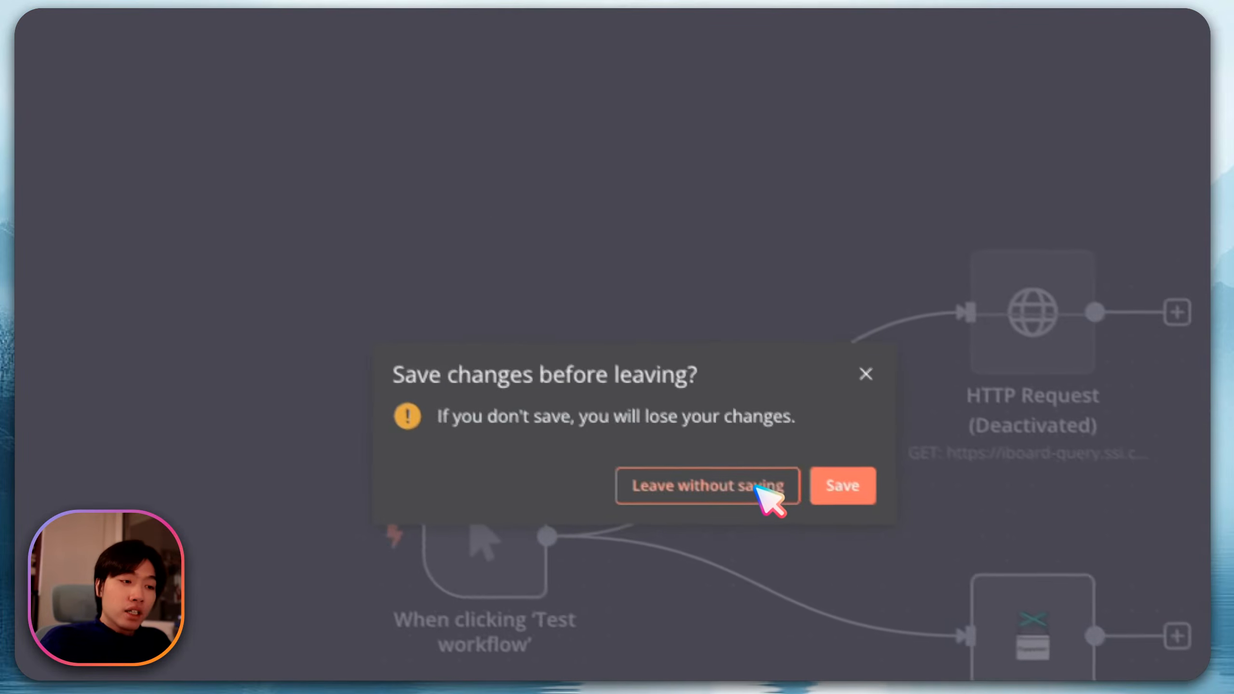
click(714, 471)
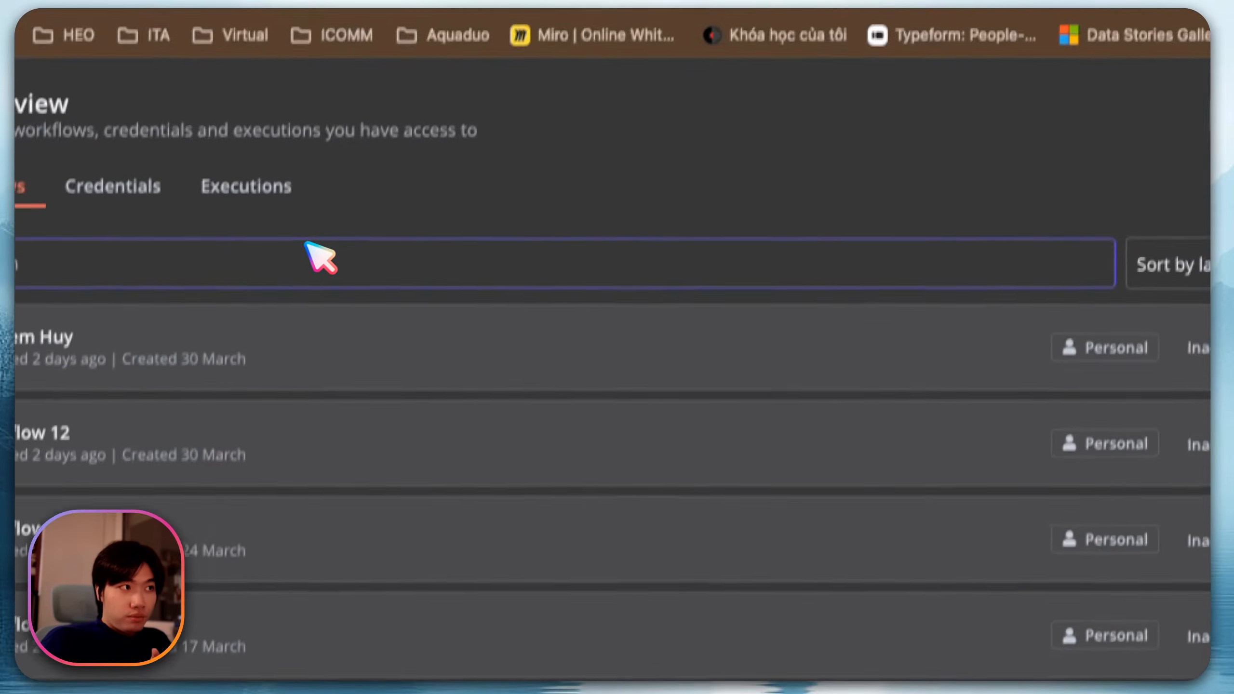
click(1207, 146)
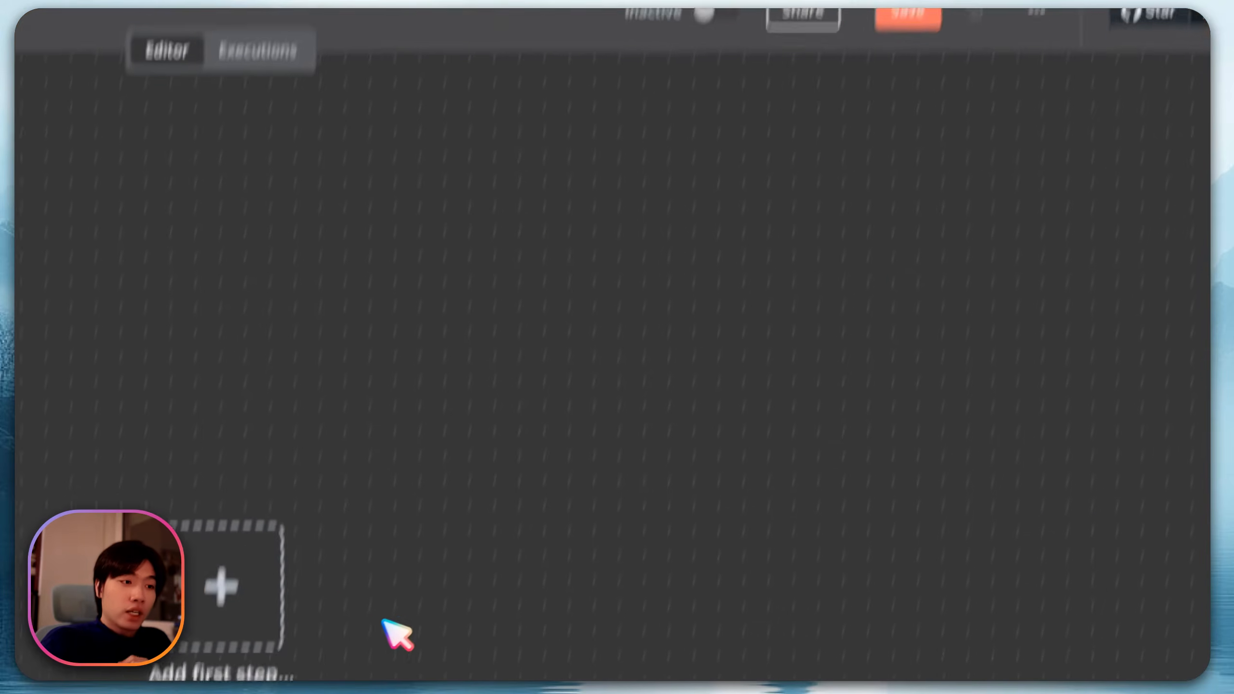
Add a Schedule Trigger and a manual trigger to the new workflow, placing the manual trigger below the schedule one
click(267, 602)
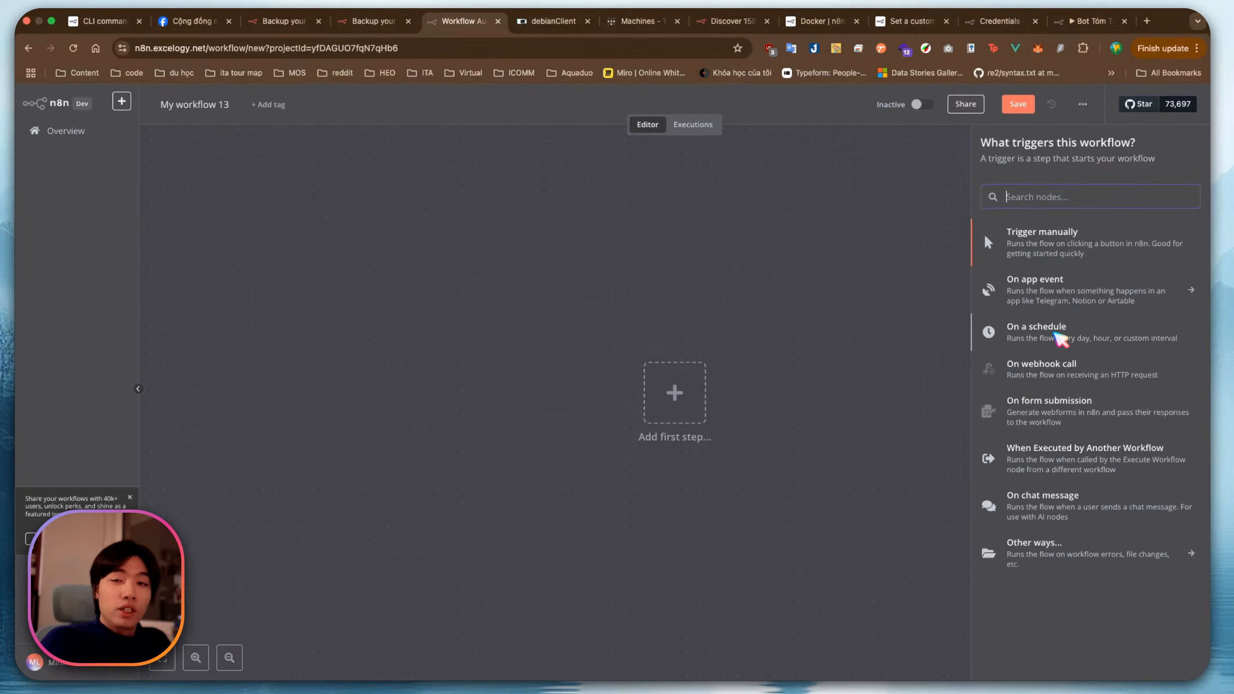
click(1054, 333)
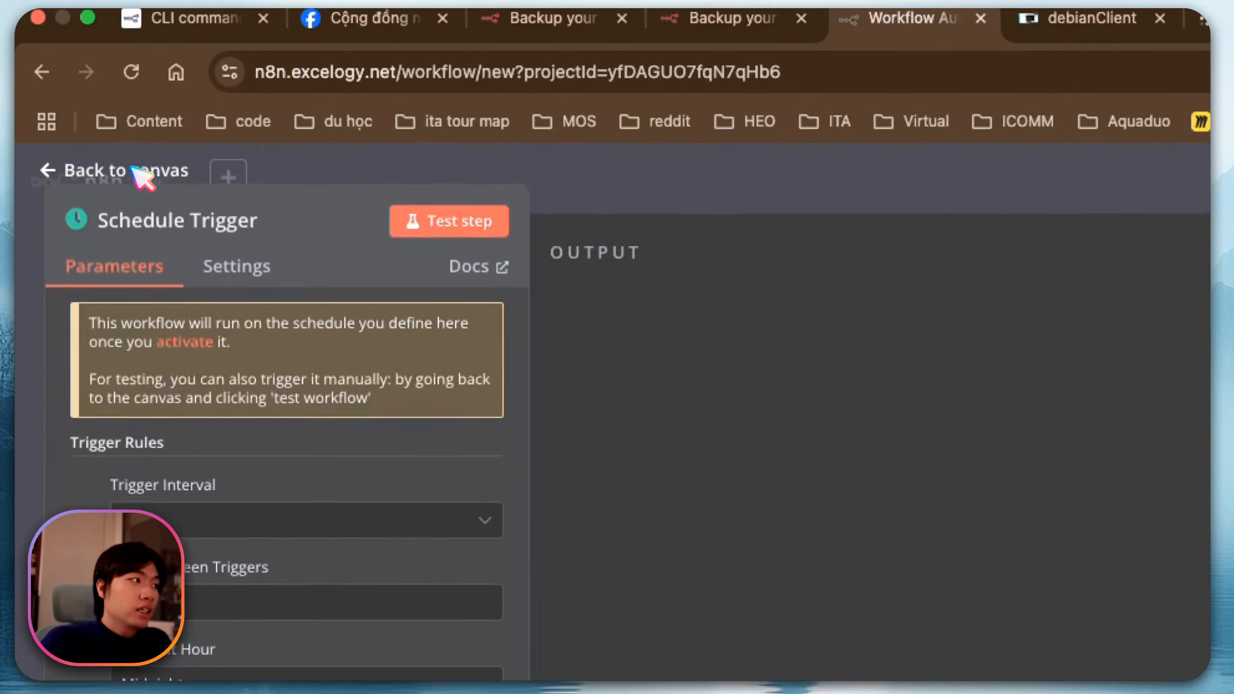
click(138, 168)
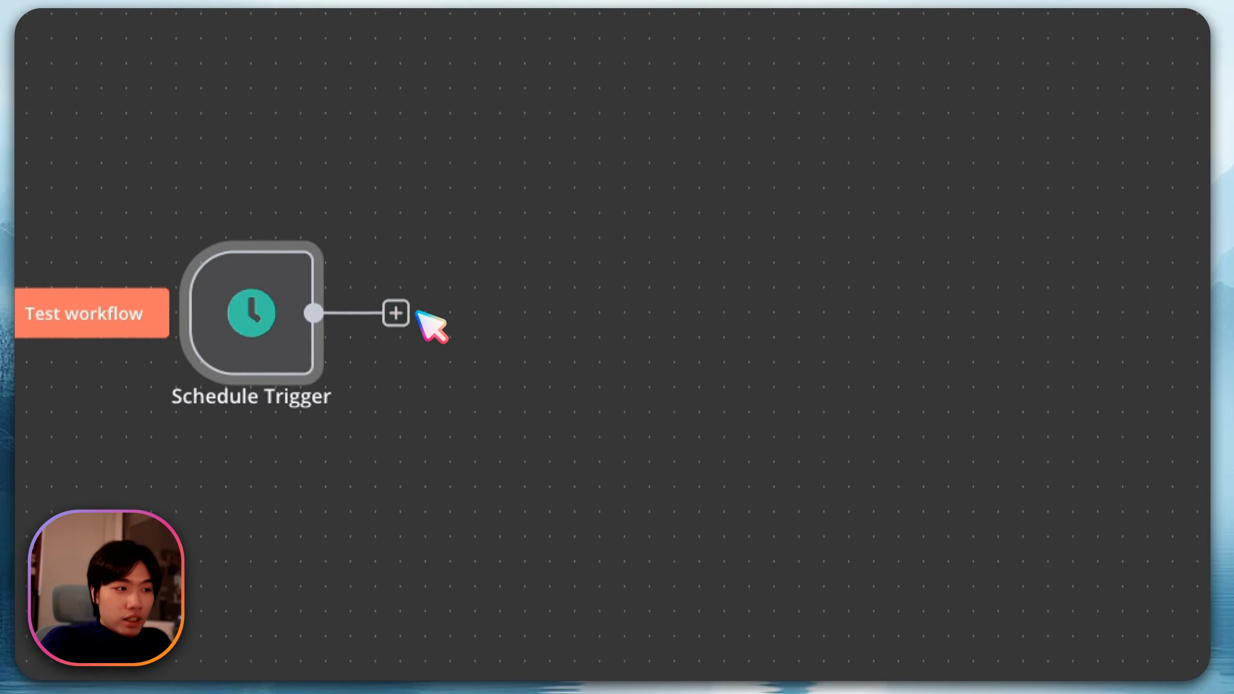
click(71, 437)
click(970, 598)
drag(336, 381, 323, 447)
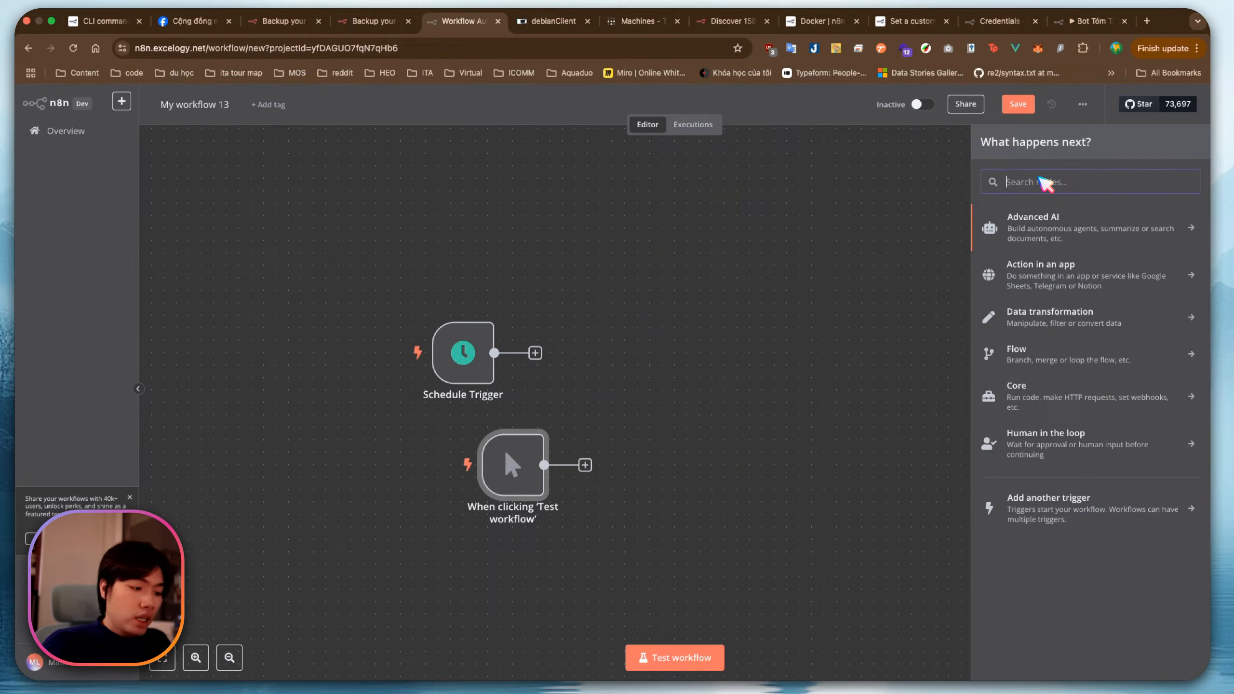
Search the nodes for "exe" and add an Execute Command node after the manual trigger
text(ex)
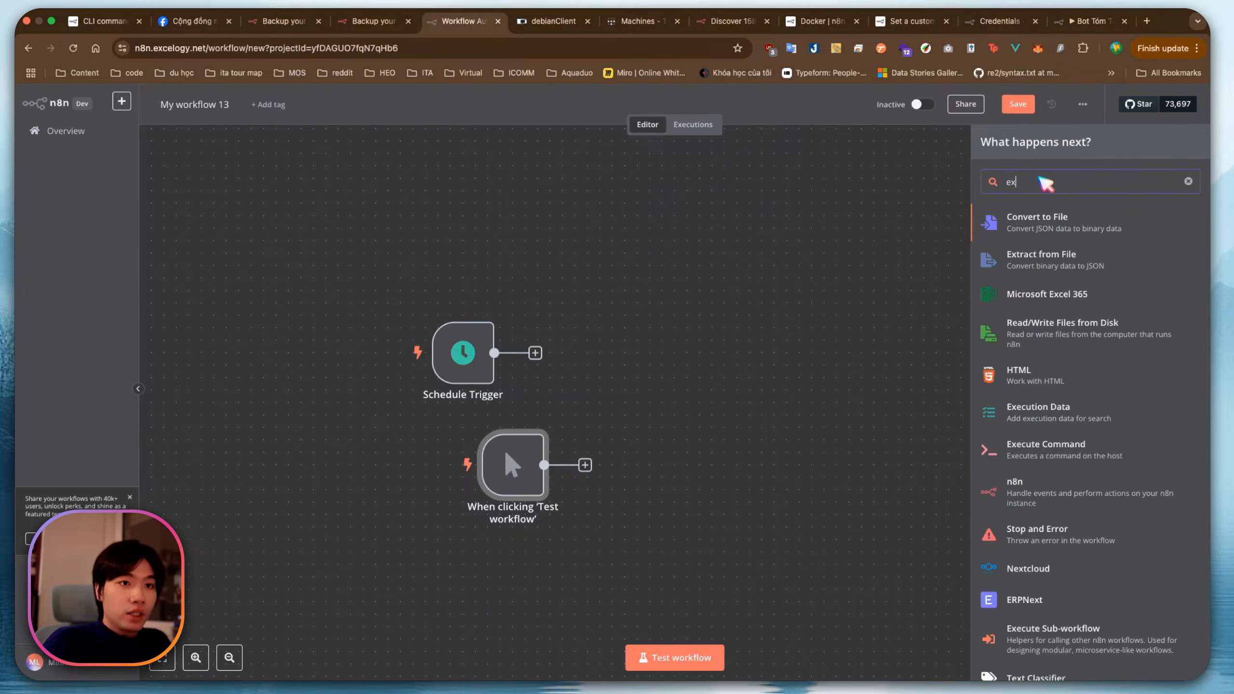
text(e)
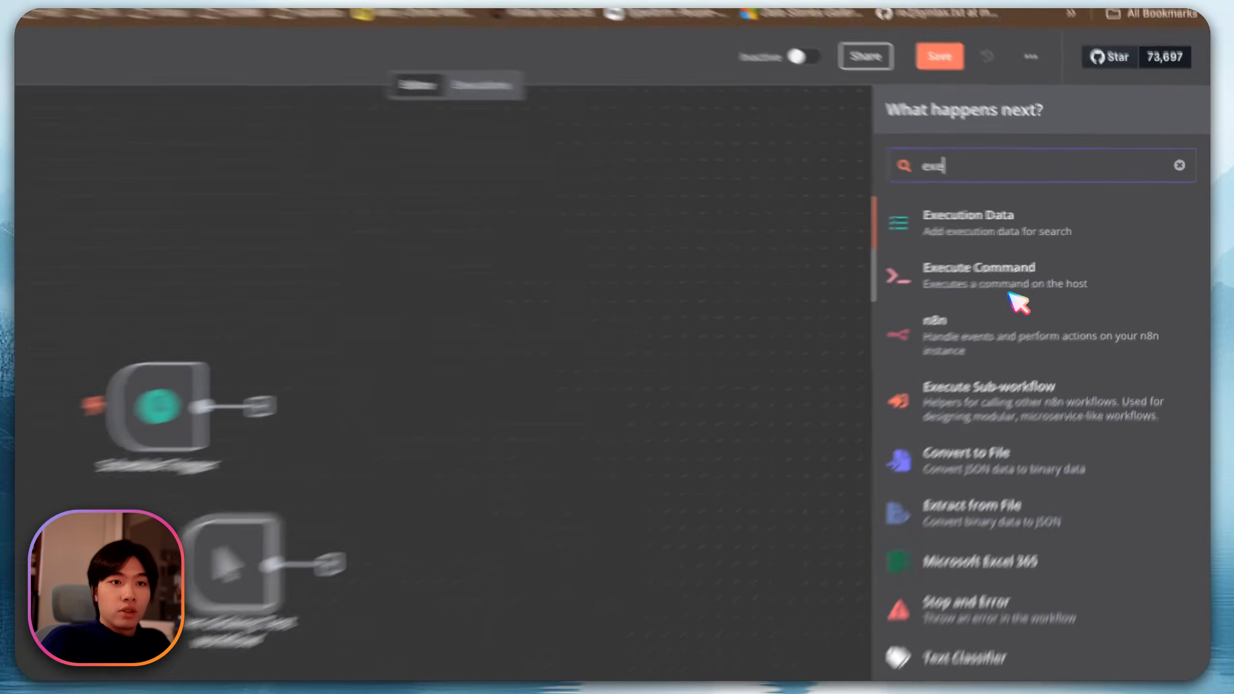
click(1059, 259)
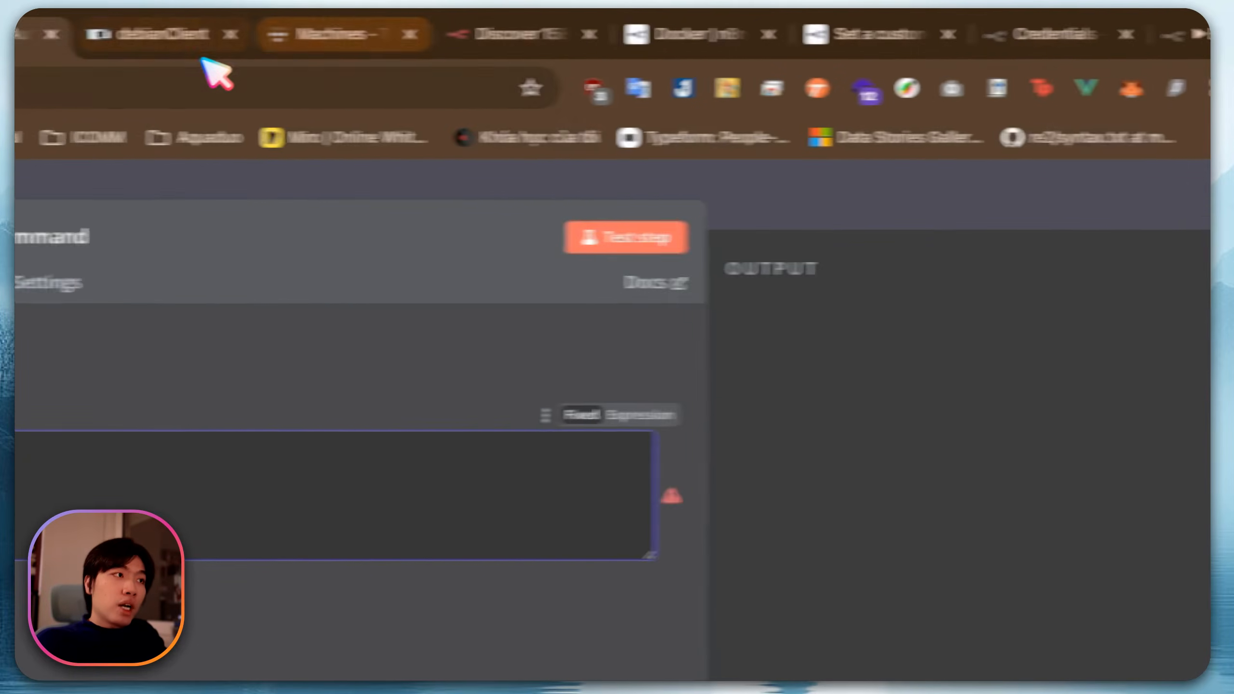
Copy the n8n export:workflow --all --output command for wfoutput.json from the Debian terminal and bring the Documents folder window to the front
click(212, 55)
scroll(797, 540, up, 5)
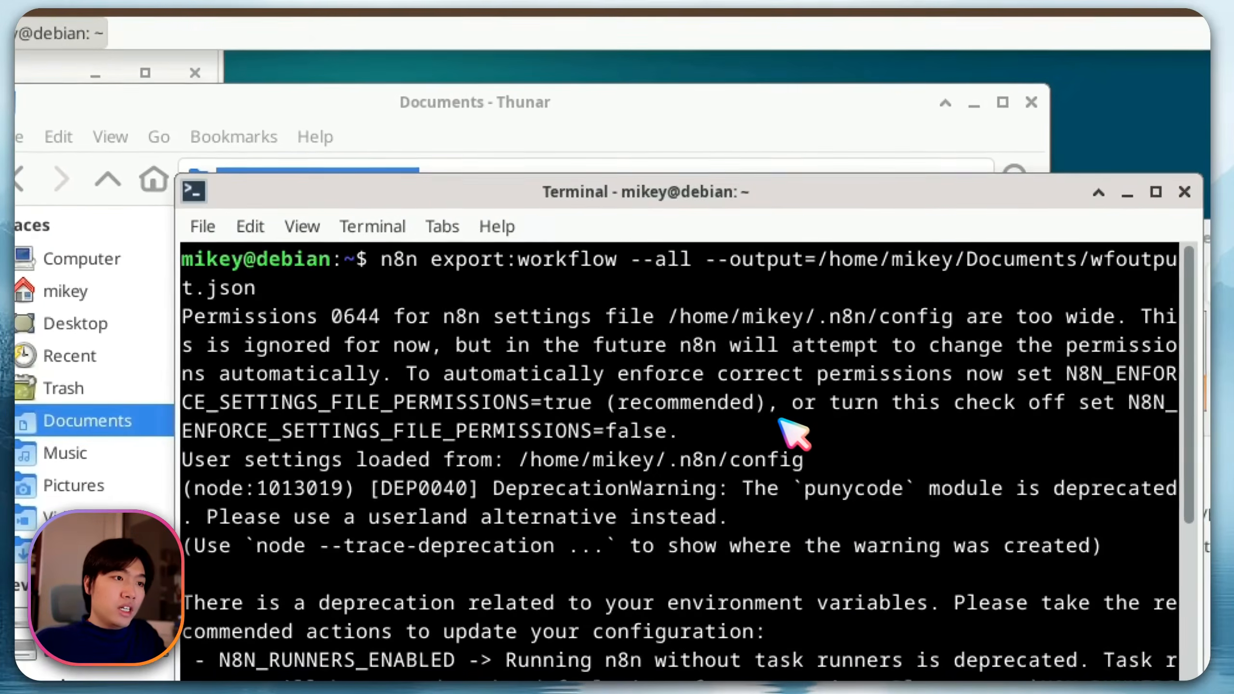
drag(431, 273, 446, 280)
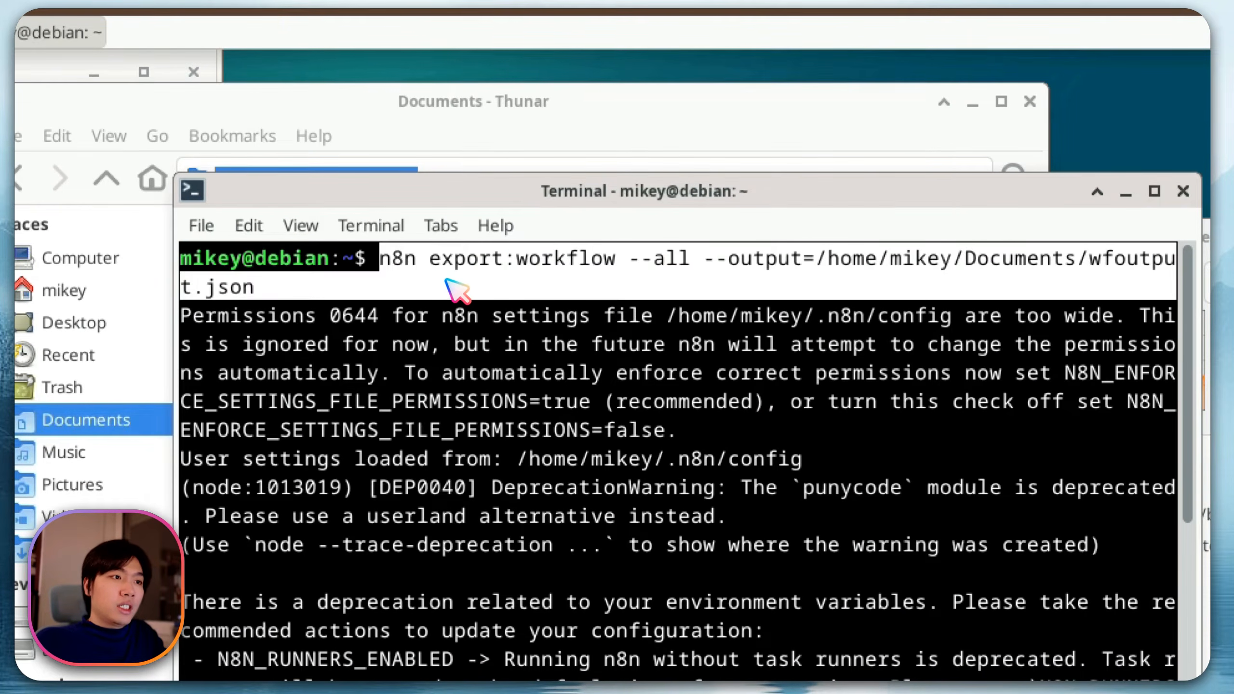
right_click(477, 284)
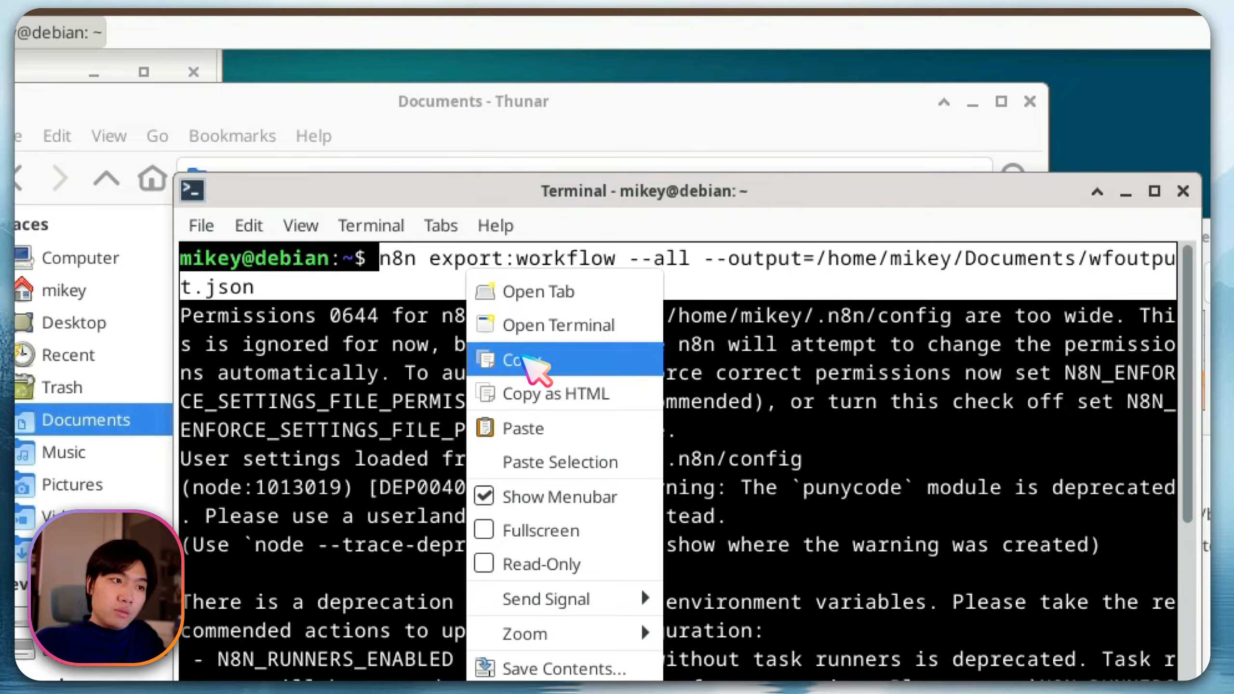
click(535, 365)
click(539, 102)
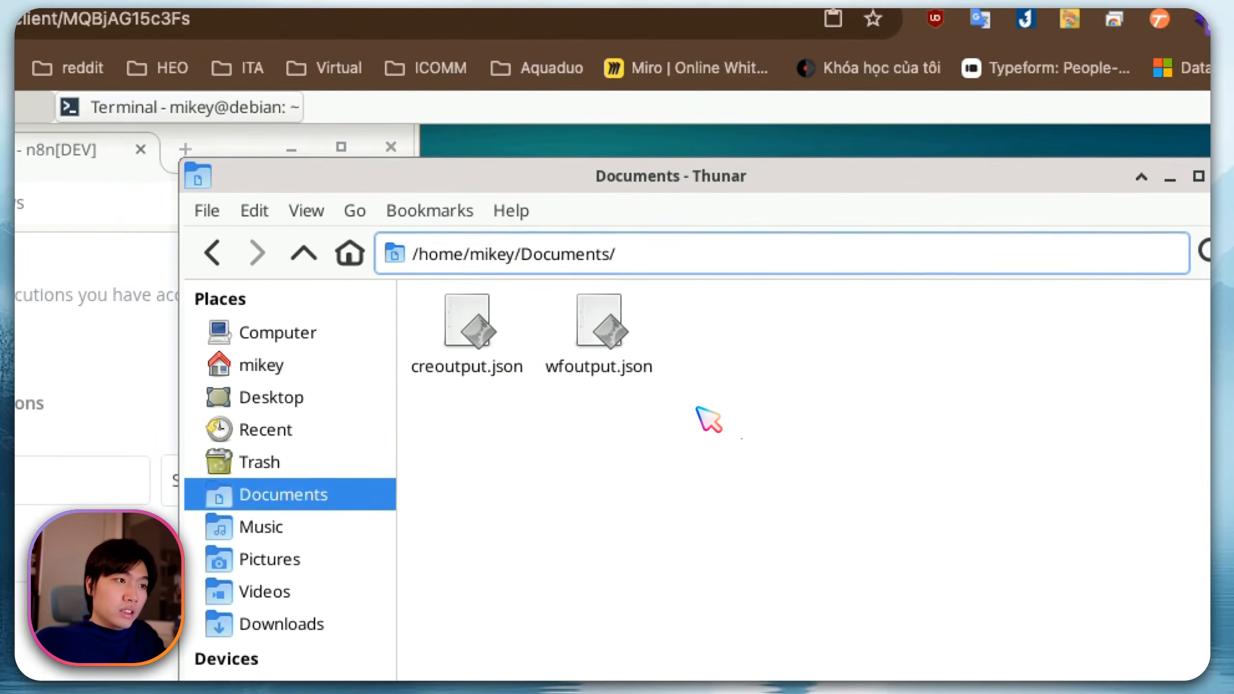
Move creoutput.json and wfoutput.json from the Documents folder to the trash
drag(707, 413, 496, 330)
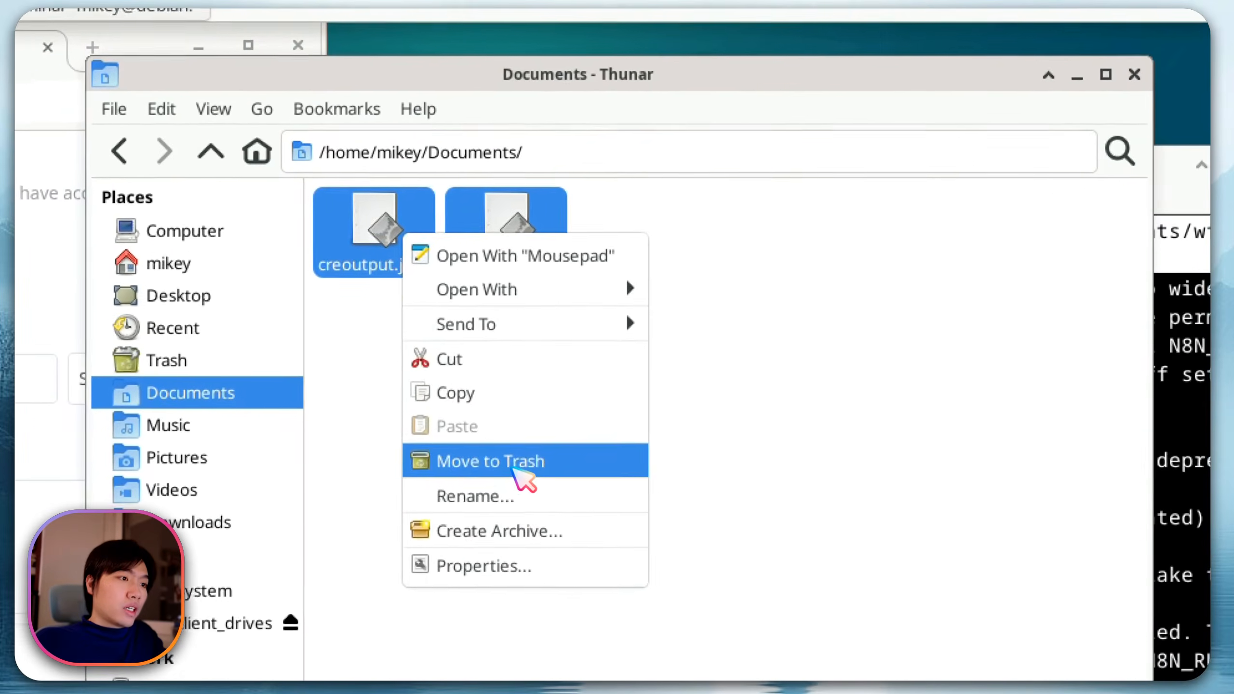
click(617, 564)
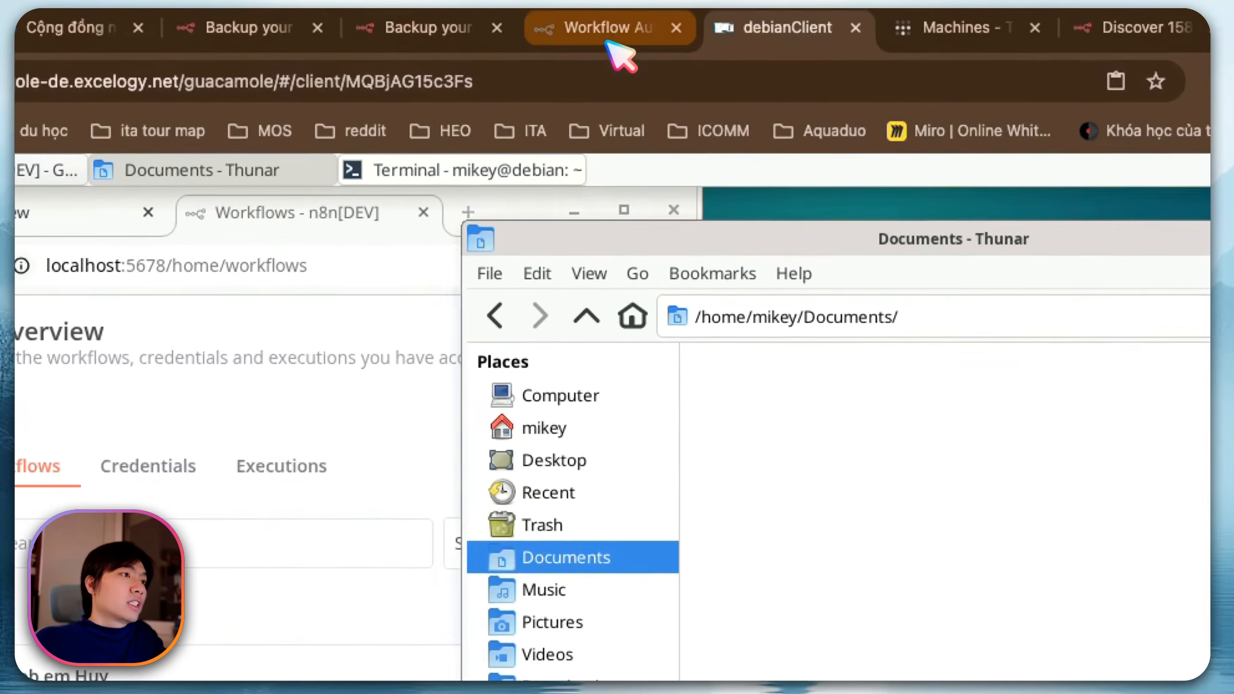
Set the Execute Command node to n8n export:workflow --all --output=/home/mikey/Documents/wfoutput.json and test the step
click(610, 37)
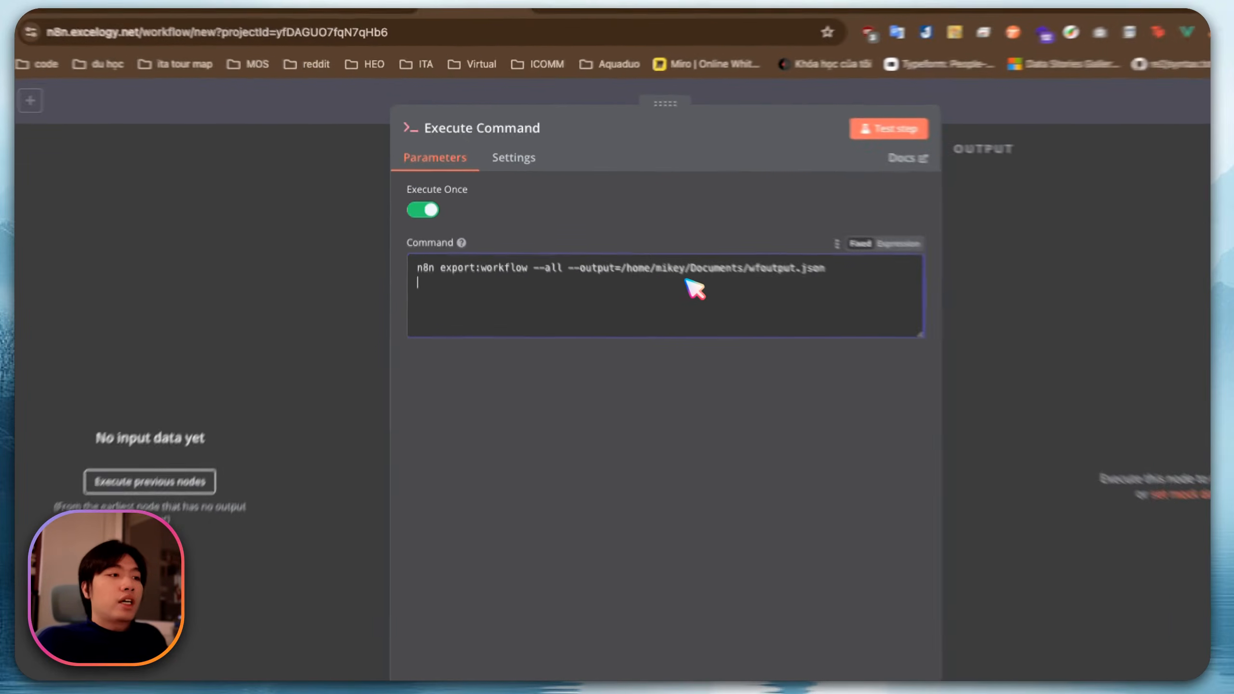
key(BackSpace)
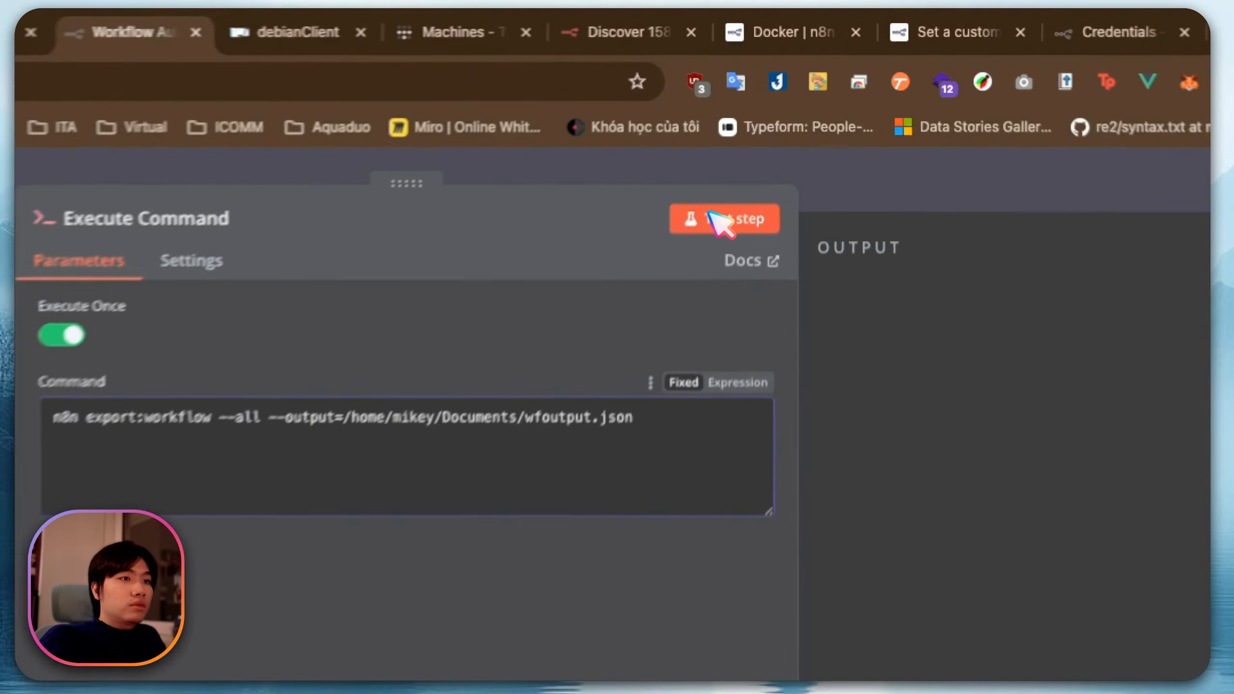
click(780, 122)
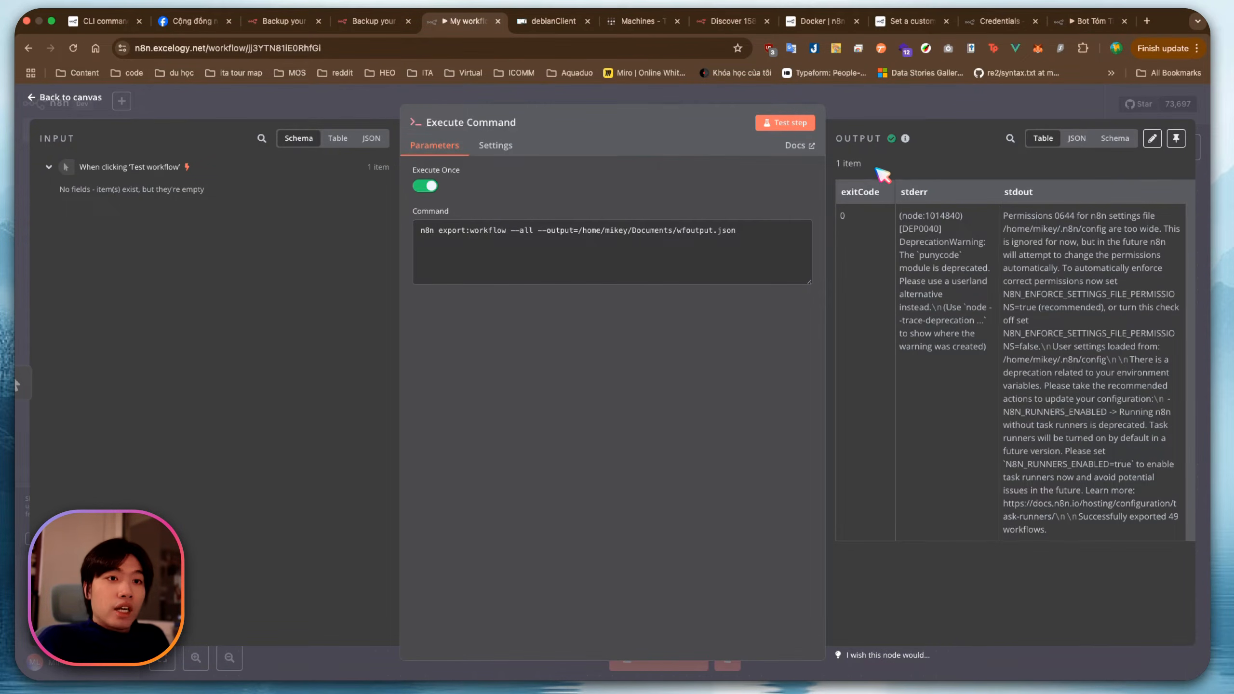
Check the remote Documents folder for the exported workflow file and return to the workflow canvas
click(540, 22)
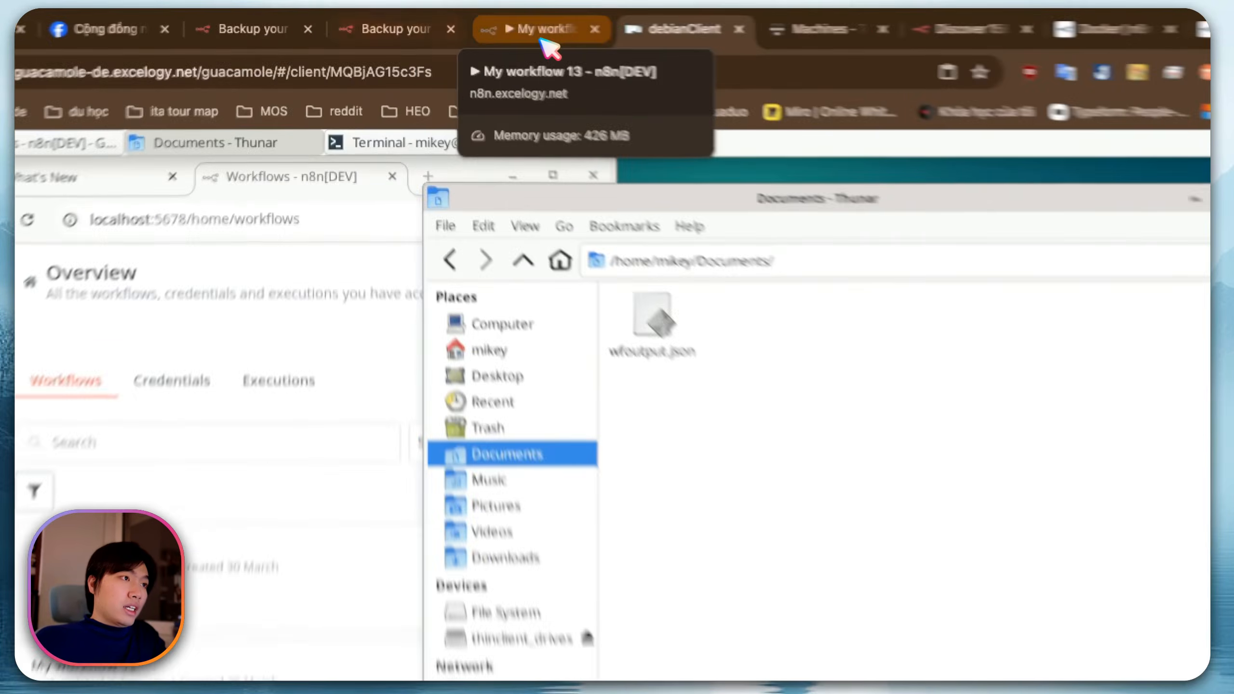
click(425, 22)
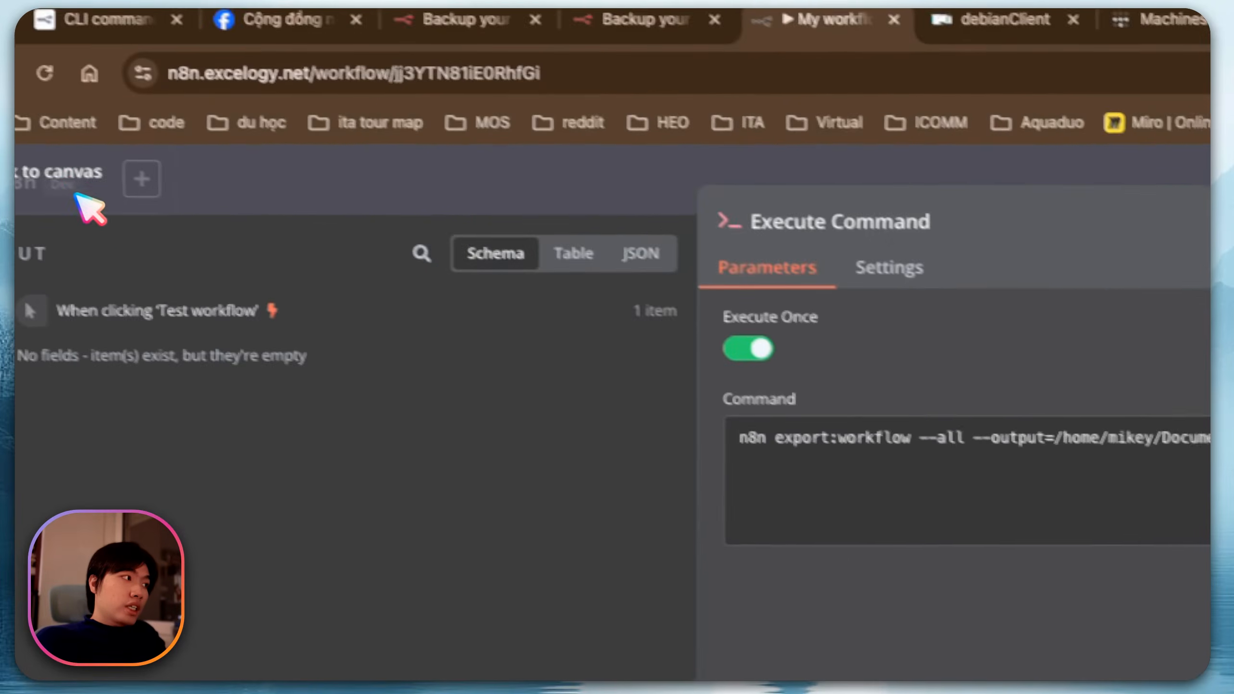
click(78, 195)
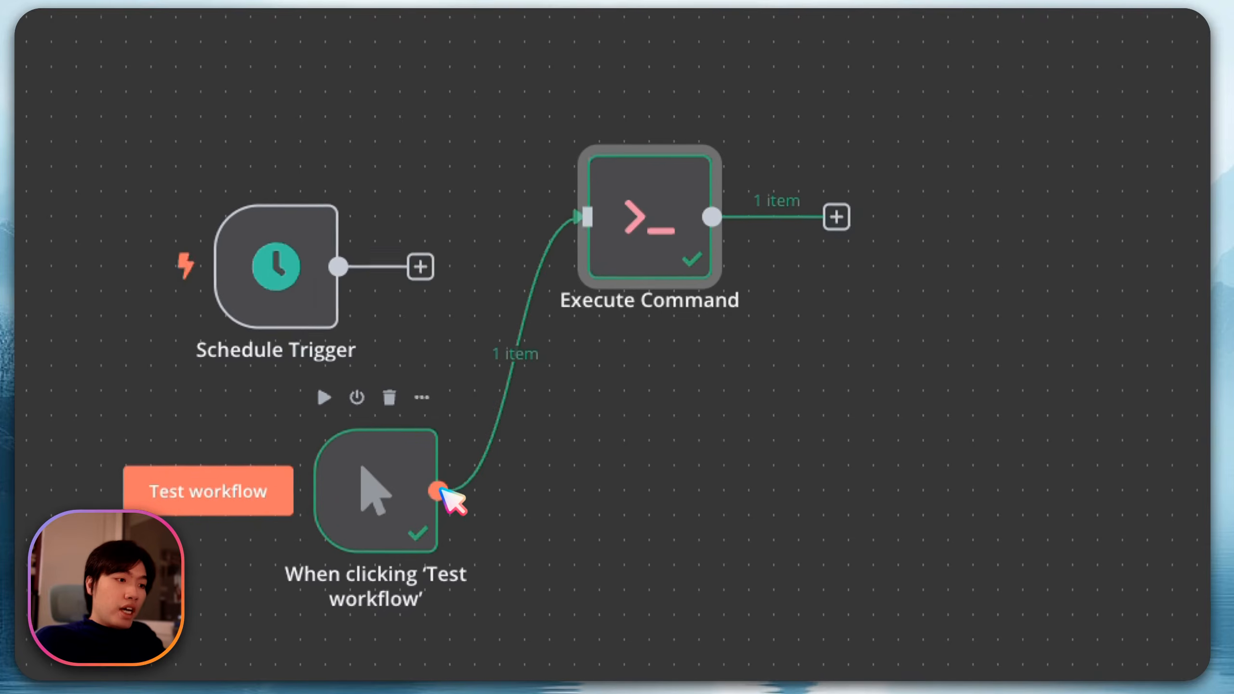
Duplicate the Execute Command node, connect the copy after the original, and open the copy's settings
drag(438, 492, 576, 404)
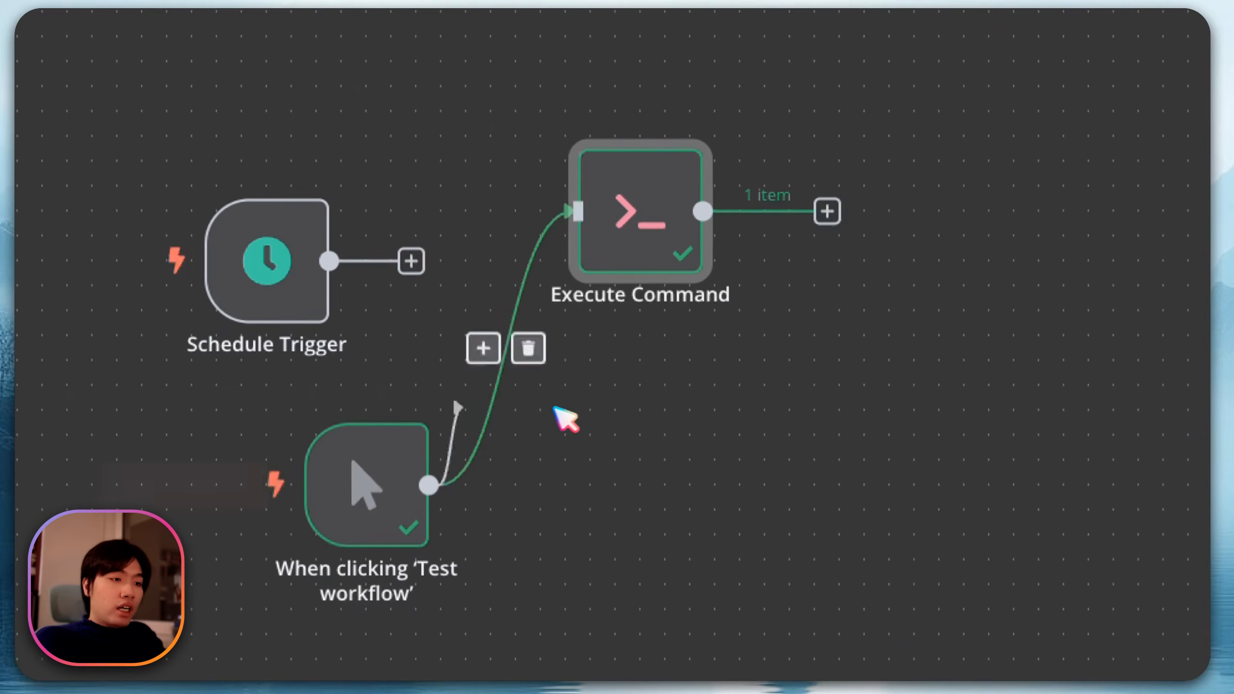
click(826, 211)
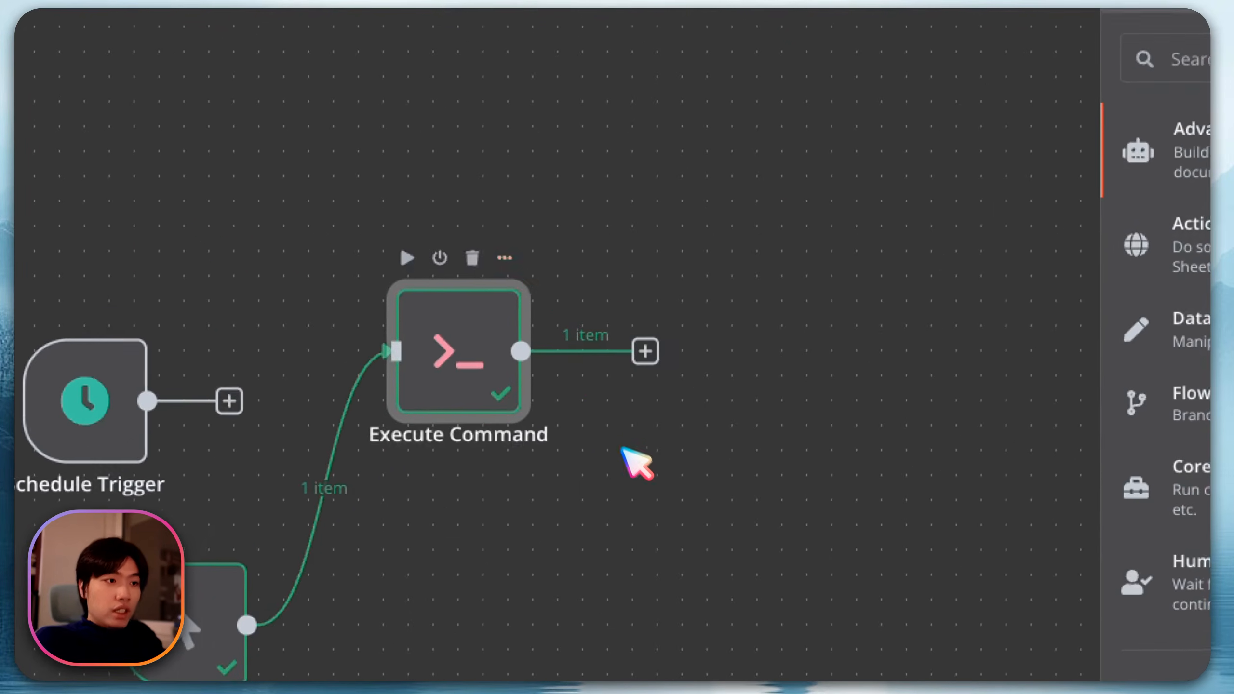
click(603, 515)
drag(488, 501, 709, 379)
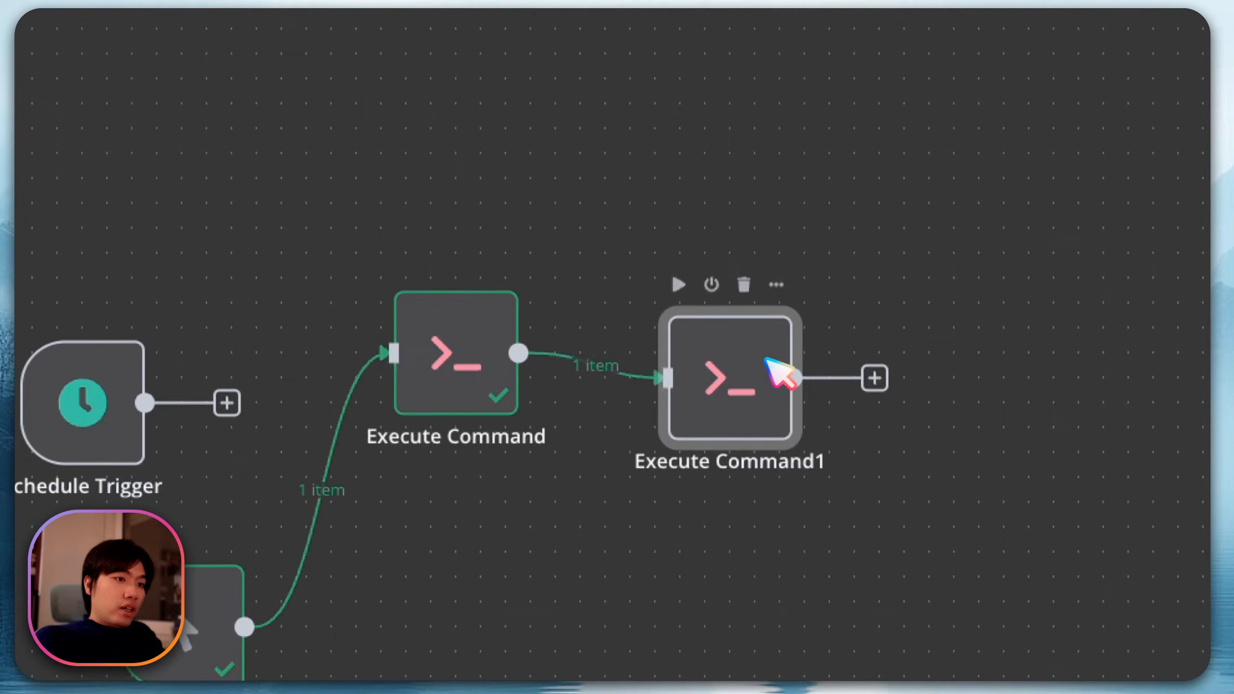
click(782, 285)
click(809, 323)
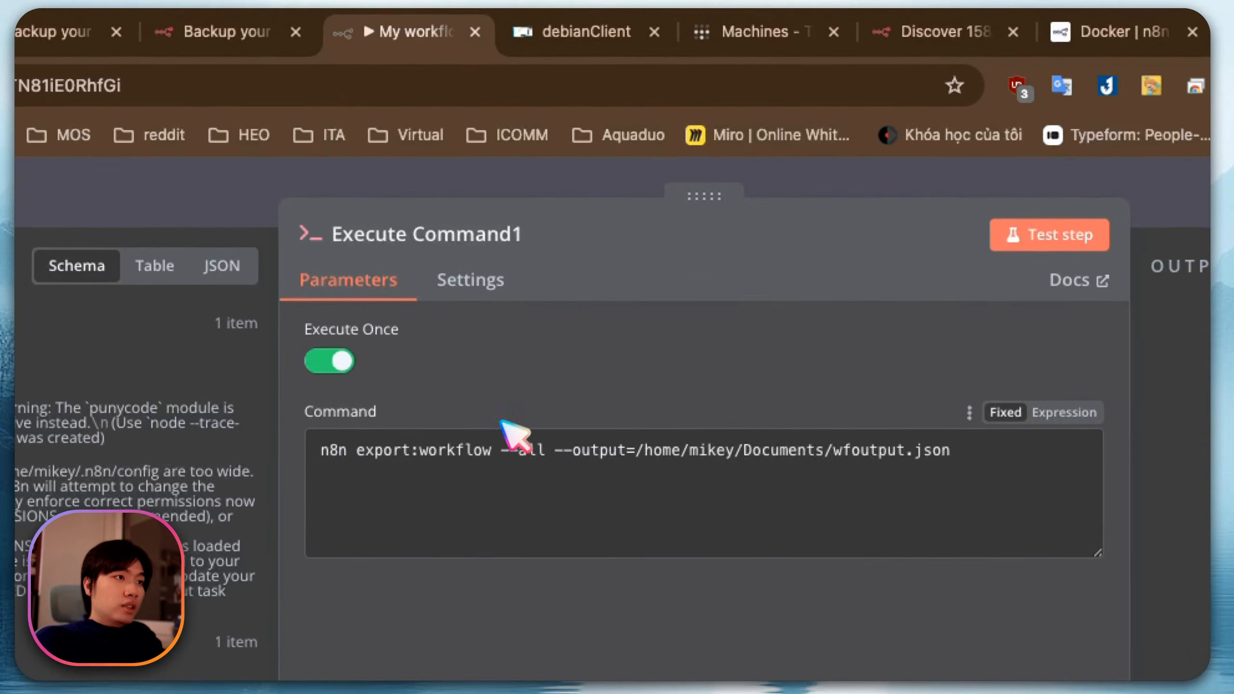
Copy the n8n export:credentials --all --decrypted --output command for creoutput.json from the Debian terminal
click(597, 36)
click(1055, 475)
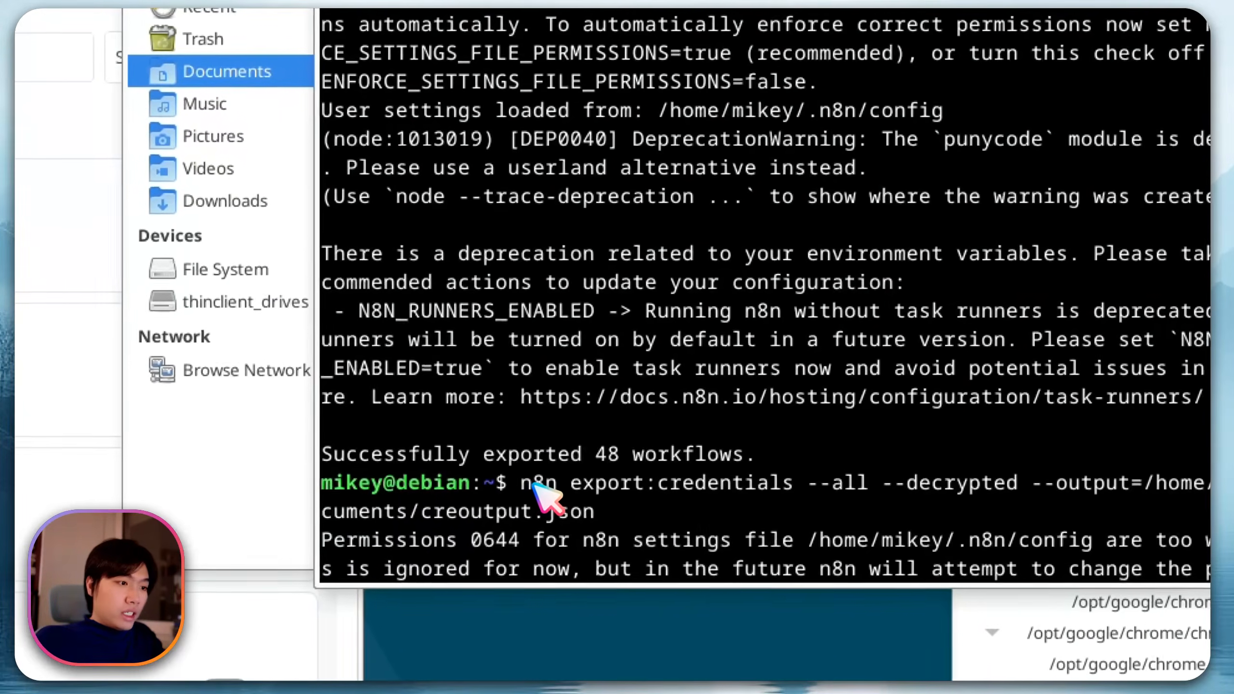
drag(525, 486, 605, 515)
right_click(588, 508)
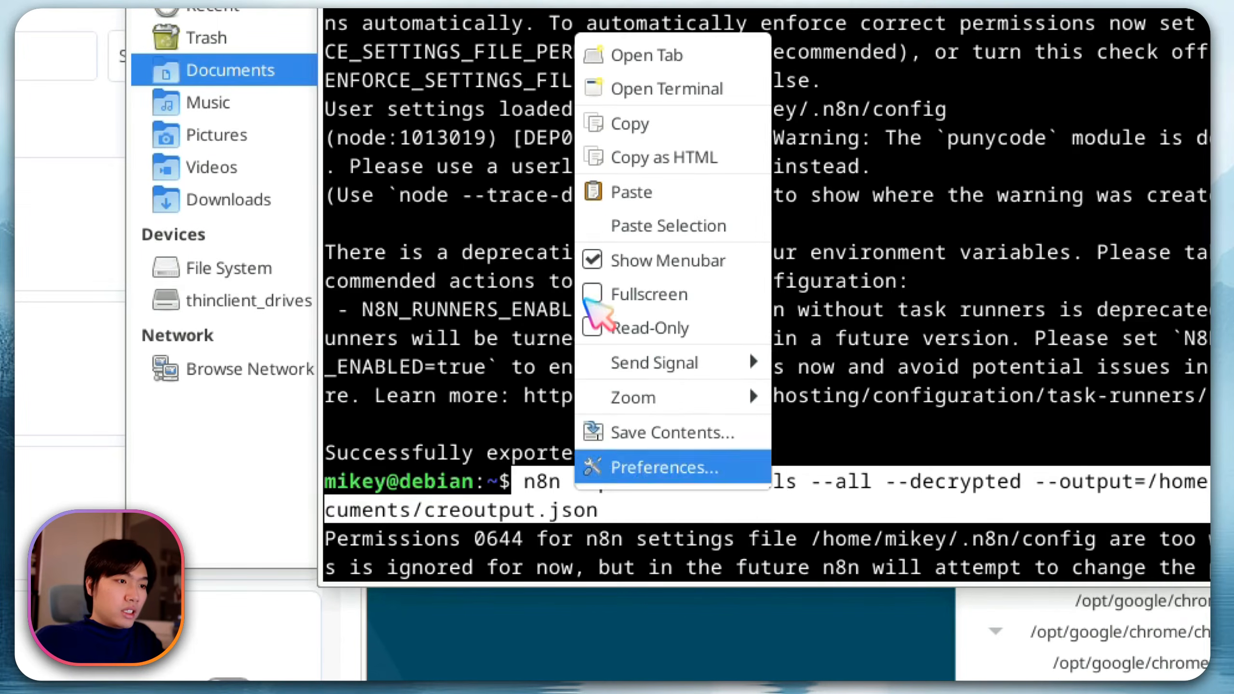
click(751, 404)
Replace the duplicate node's command with n8n export:credentials --all --decrypted --output=/home/mikey/Documents/creoutput.json
click(564, 18)
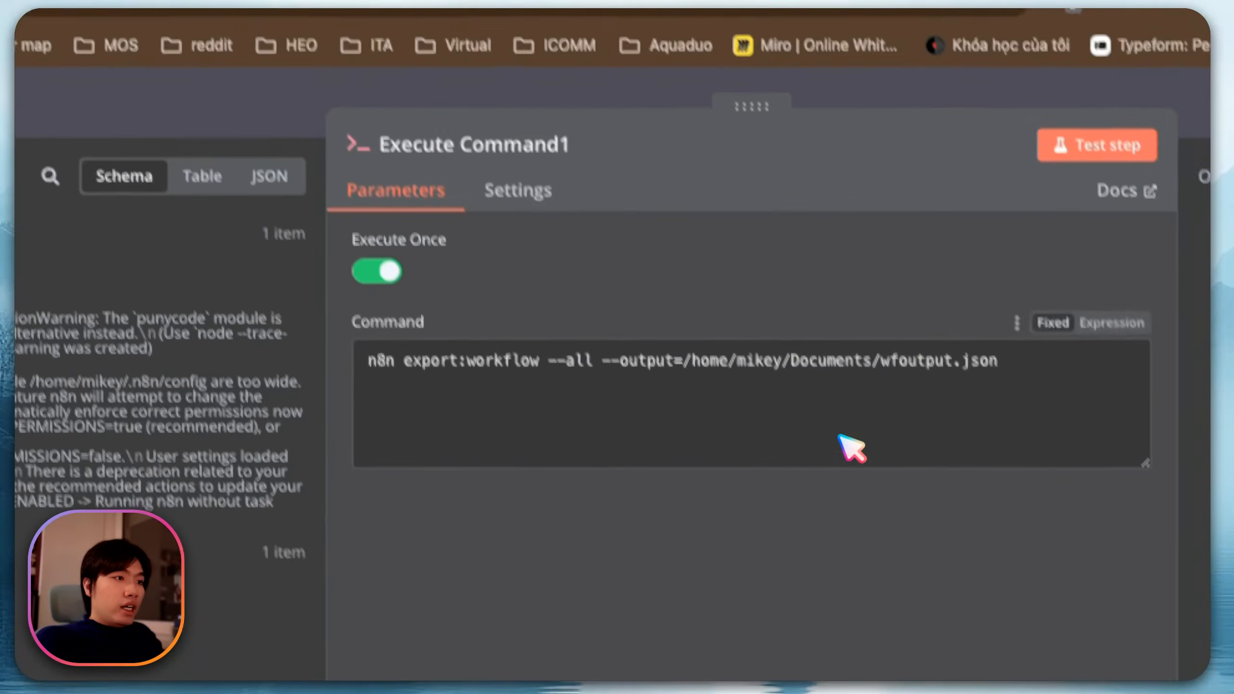
click(883, 367)
key(ctrl+a)
key(ctrl+v)
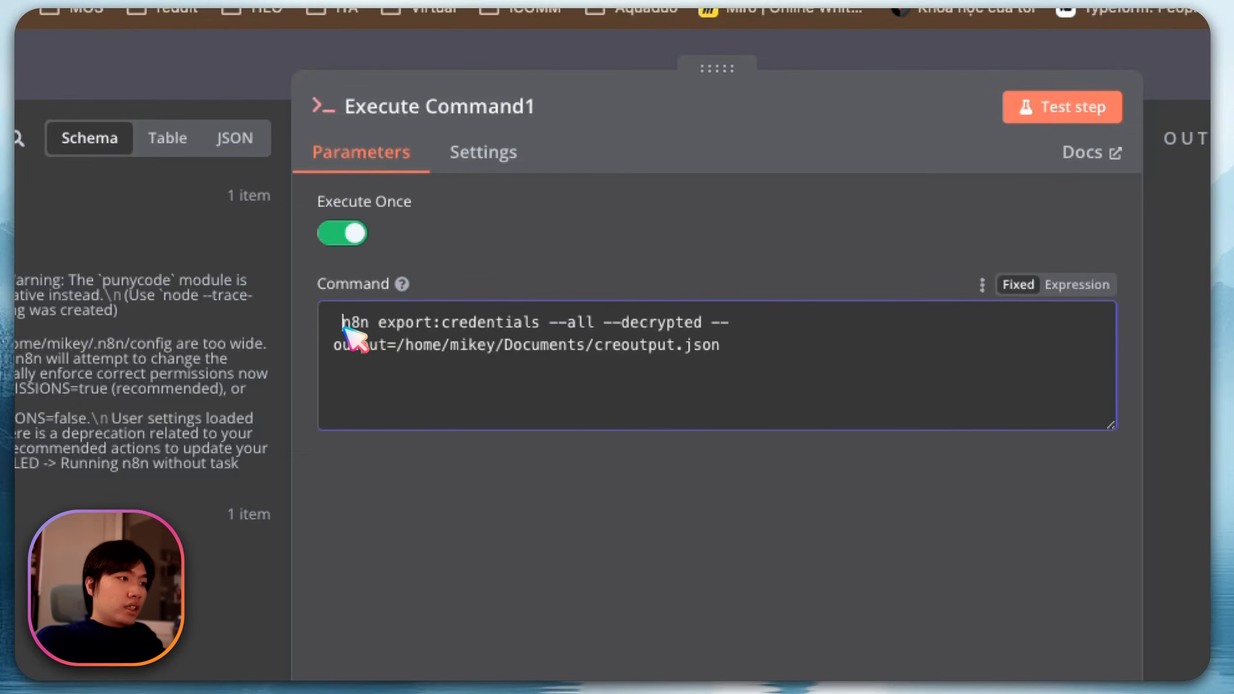
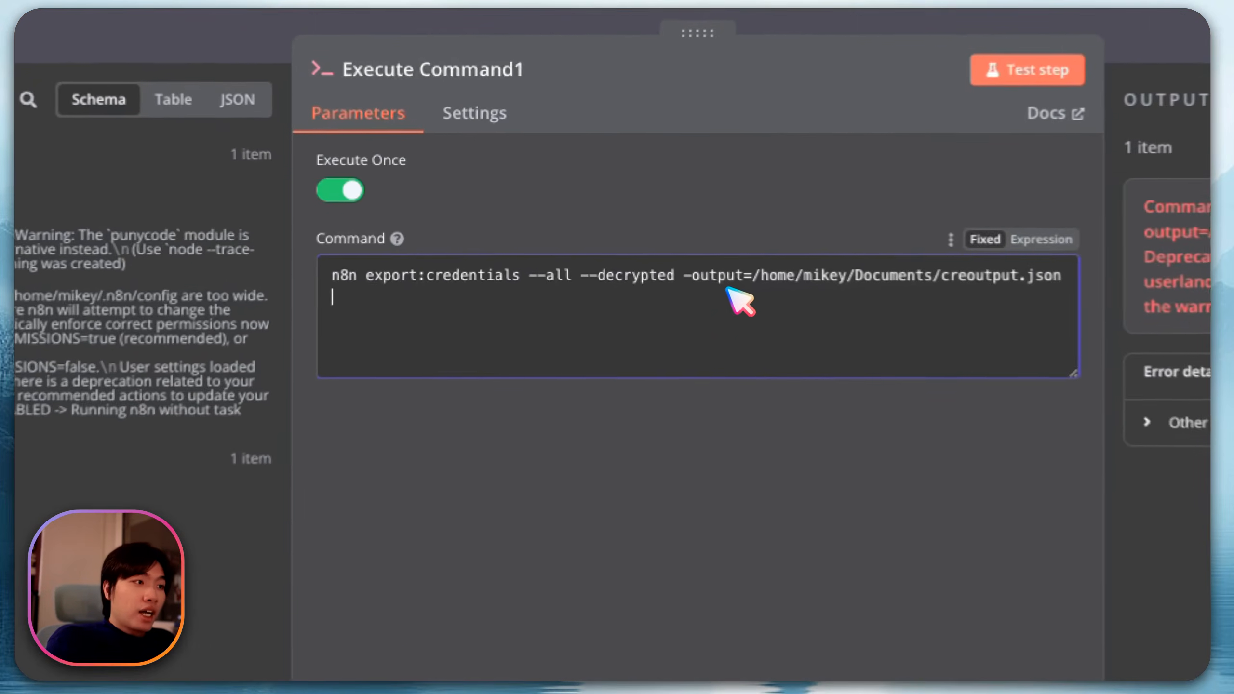
click(438, 230)
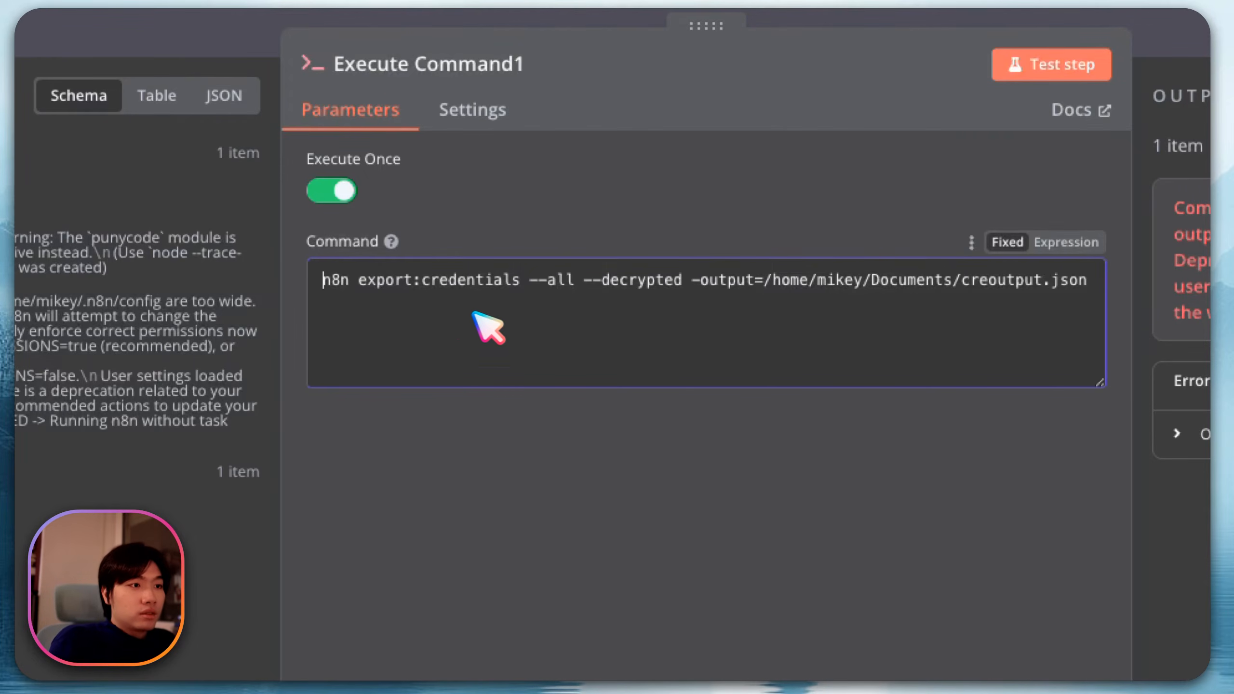
text(-)
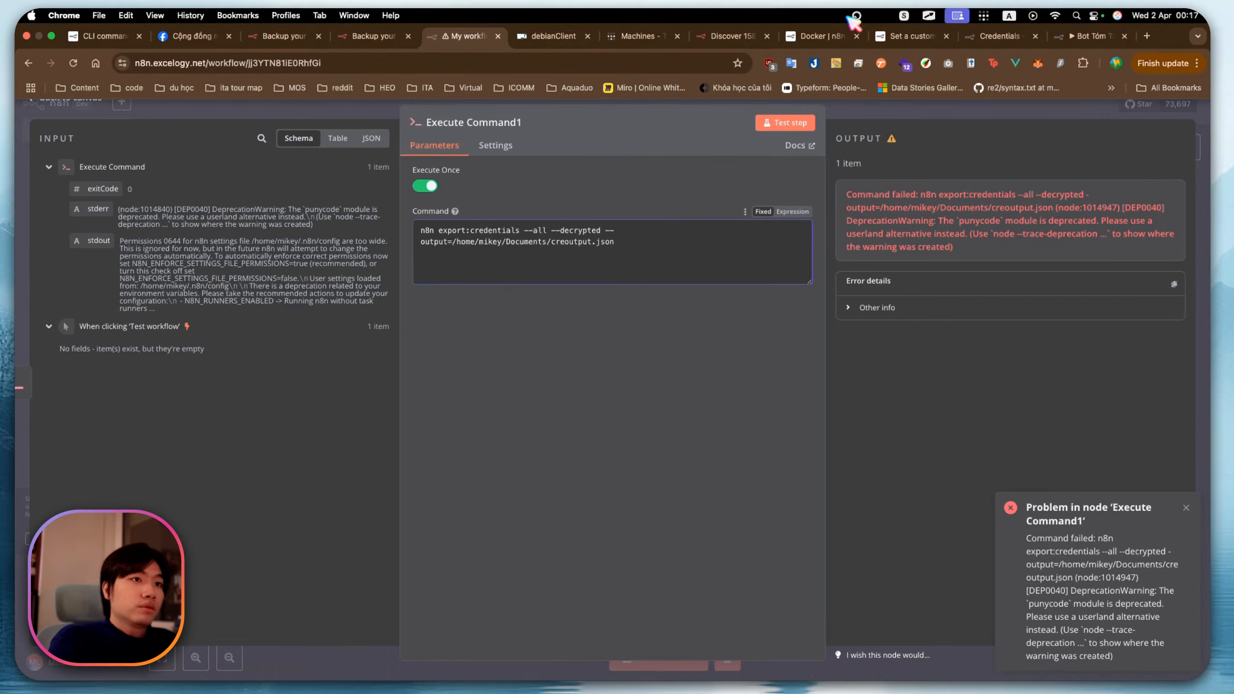
Check the syntax of the decrypted credentials export command in the n8n CLI documentation
click(908, 36)
click(105, 37)
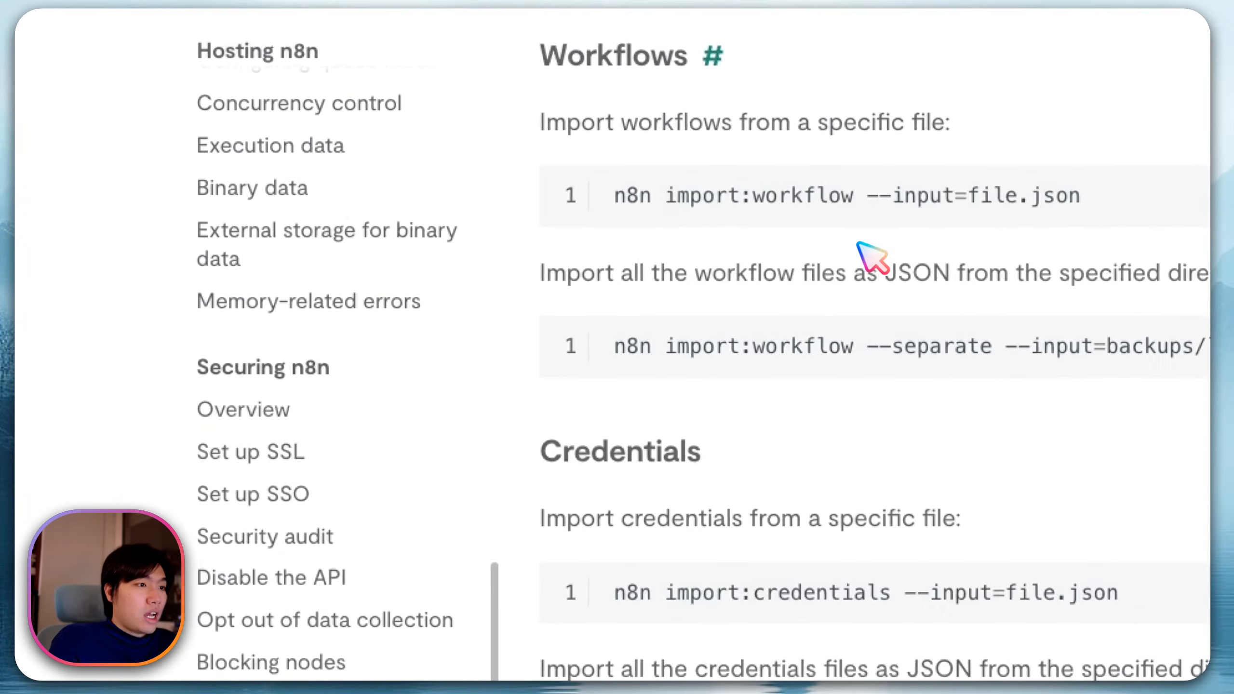
scroll(904, 507, up, 1)
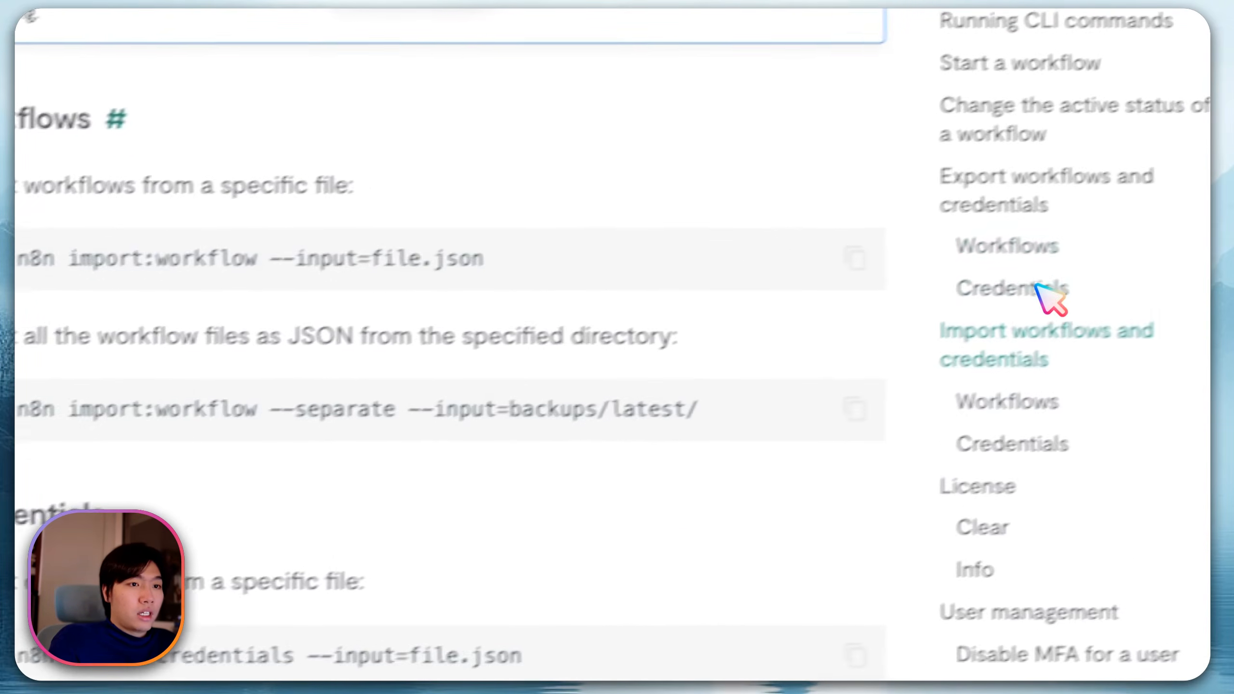
click(1045, 289)
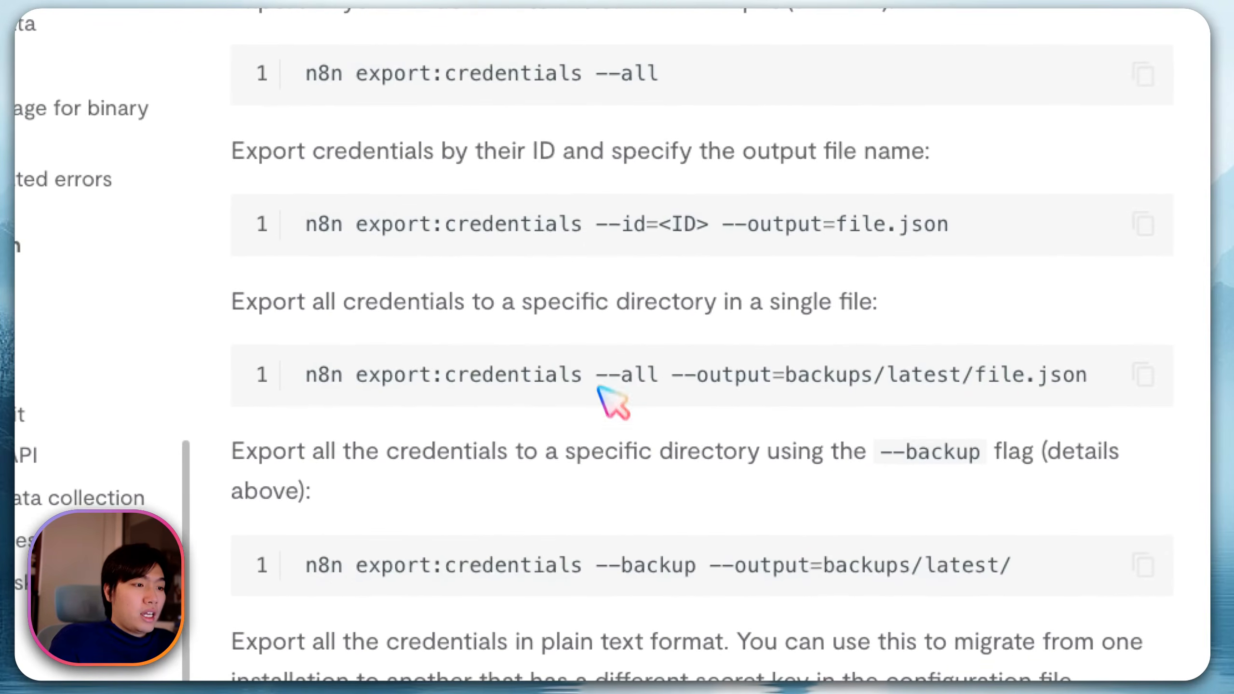
scroll(600, 389, down, 5)
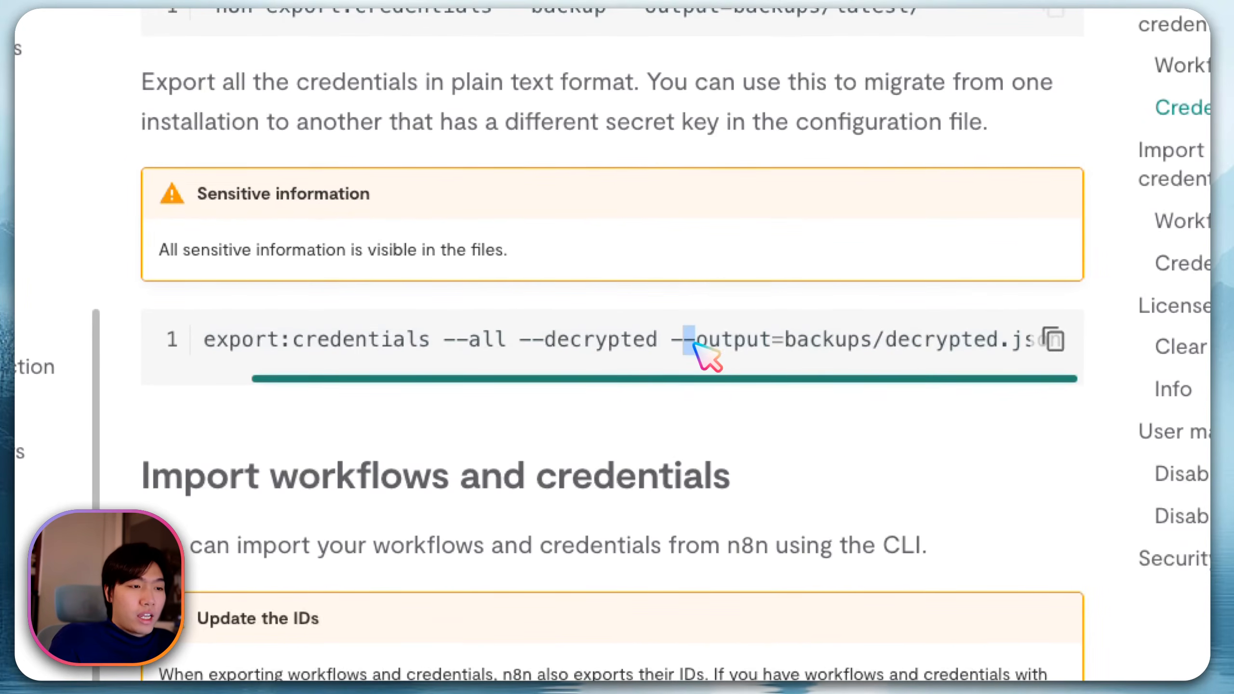
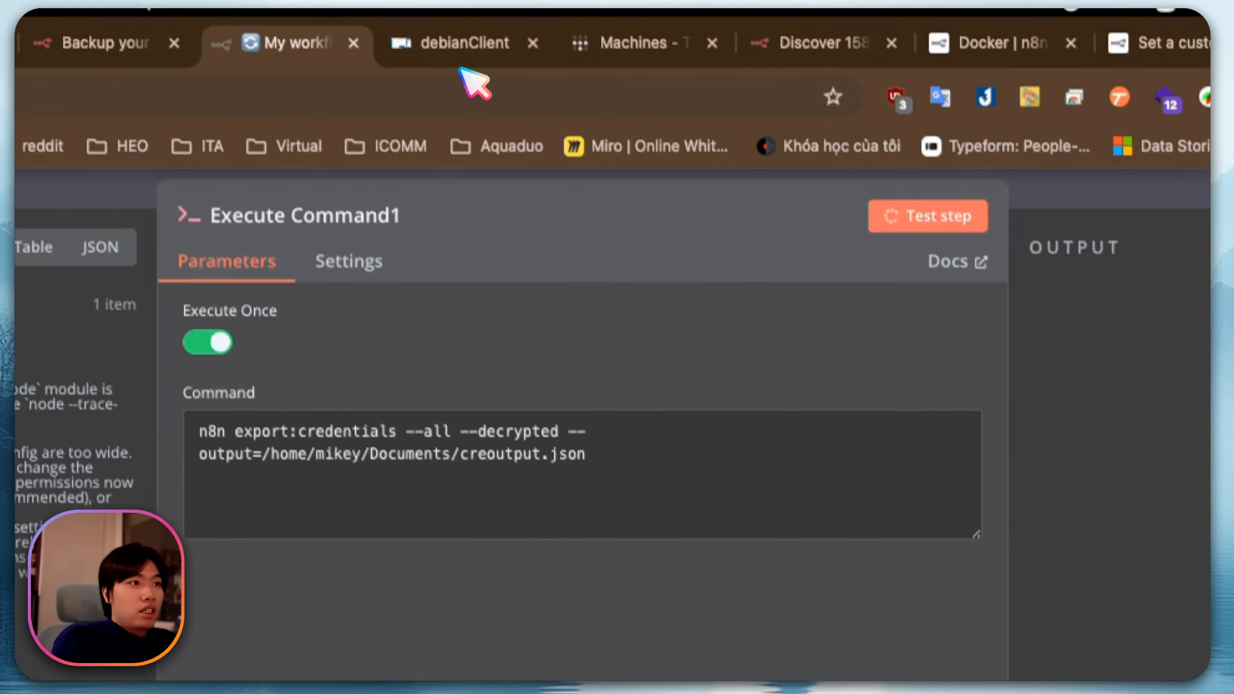
Check the remote Documents folder for the exported creoutput.json and wfoutput.json files
click(479, 44)
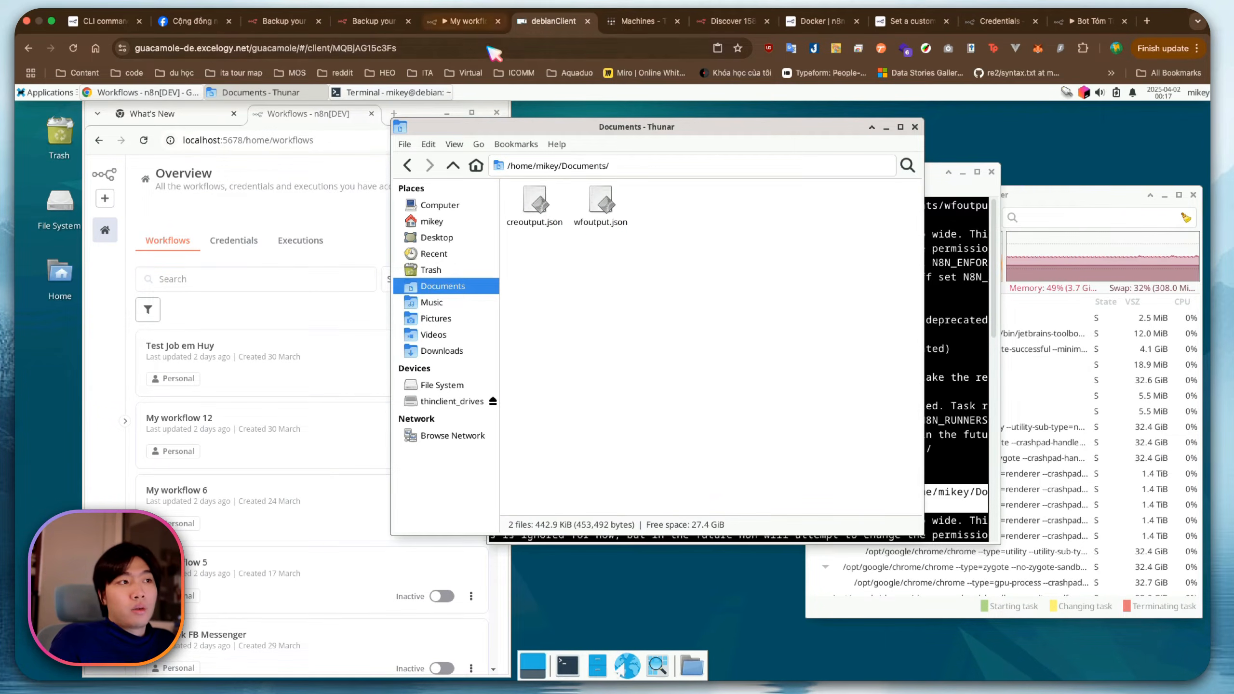
click(471, 21)
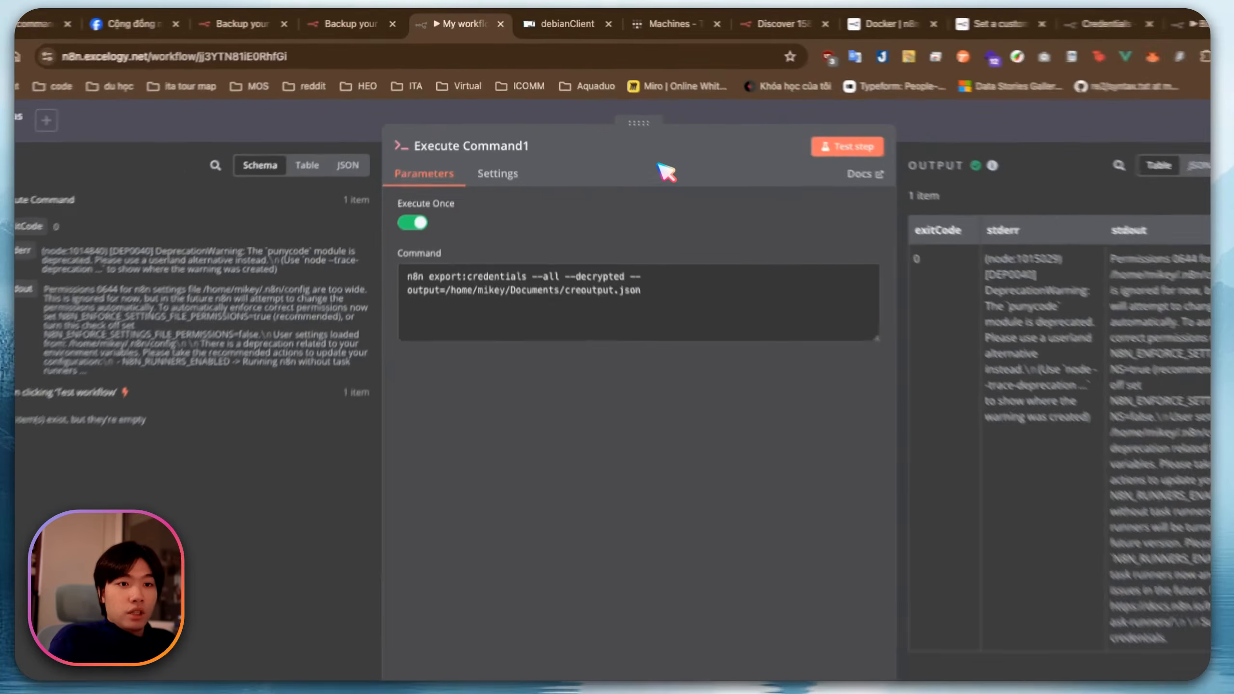
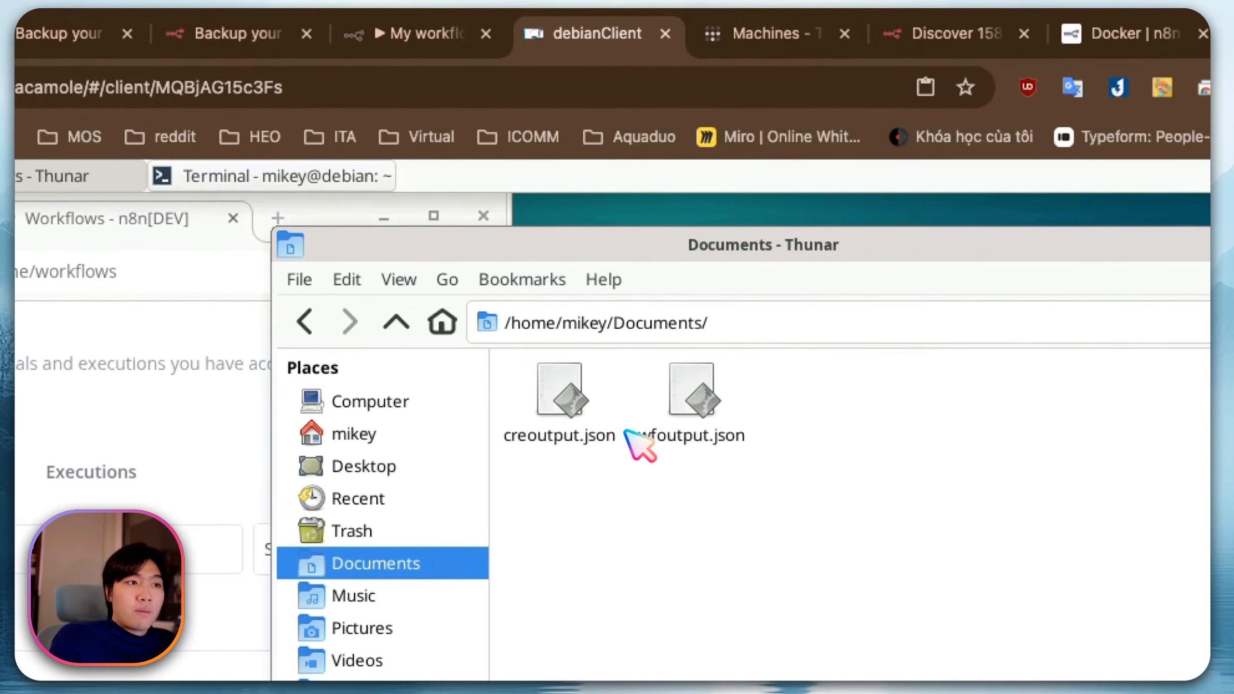
drag(828, 520, 594, 419)
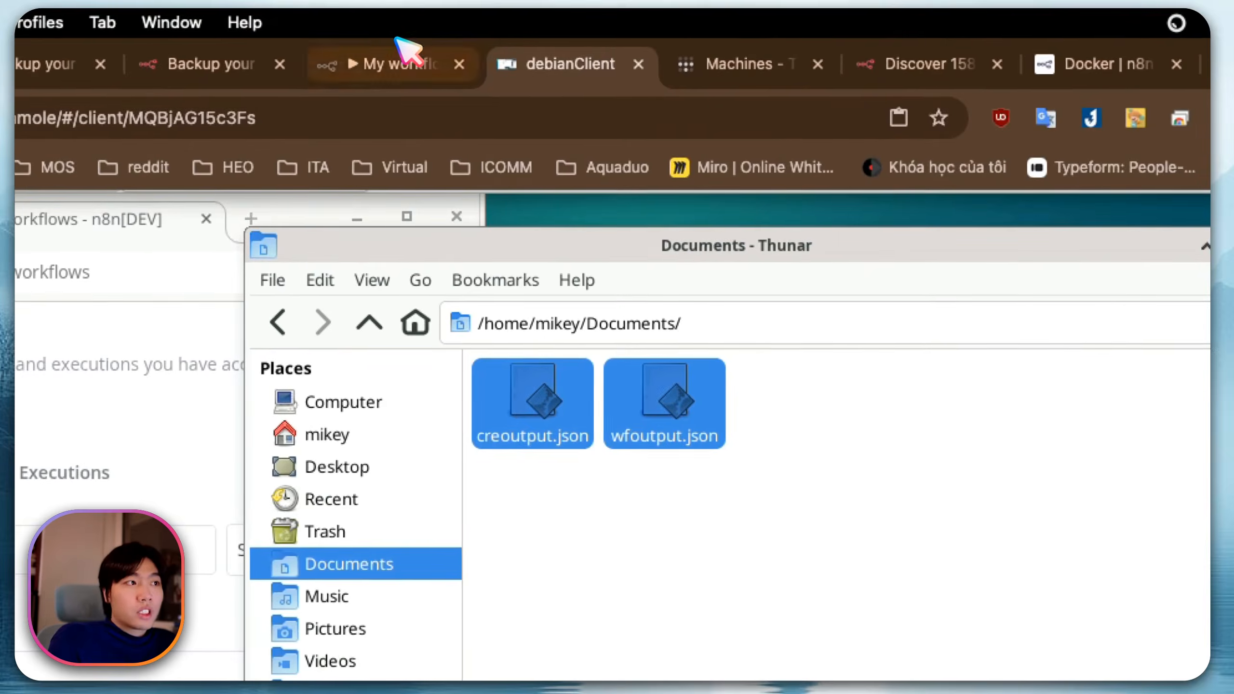
Search the nodes for "file" and add a Read File(s) From Disk node after Execute Command1
click(413, 34)
click(1099, 636)
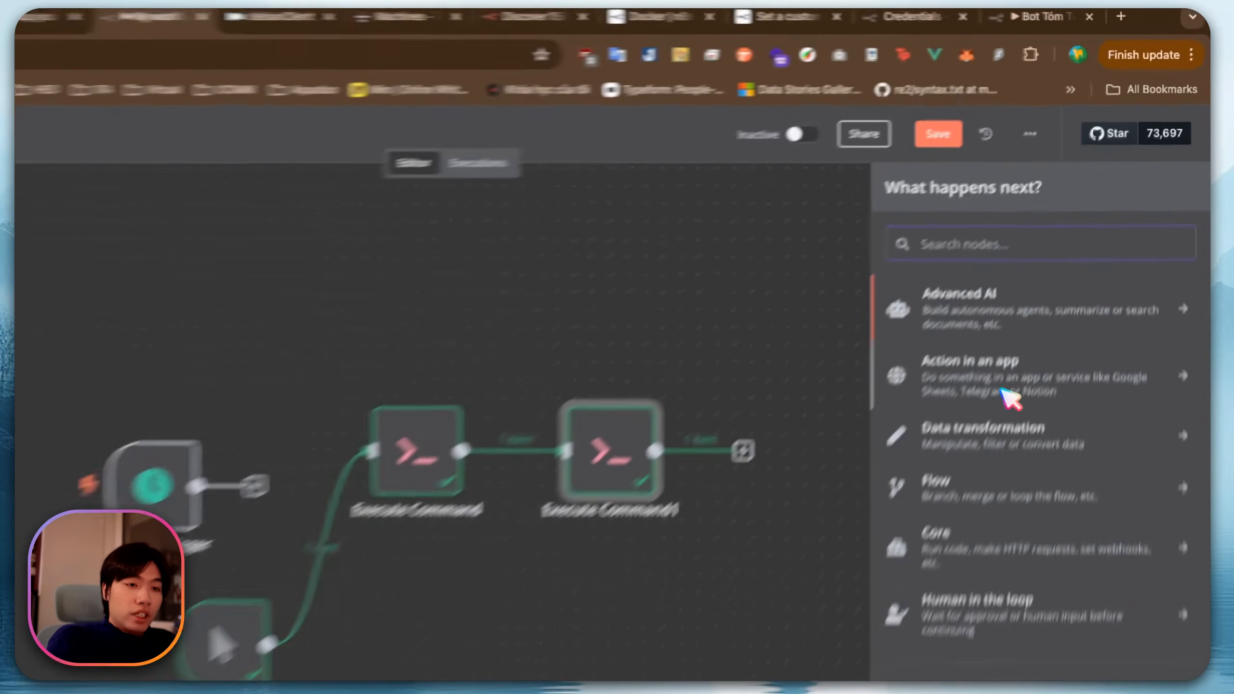
text(file)
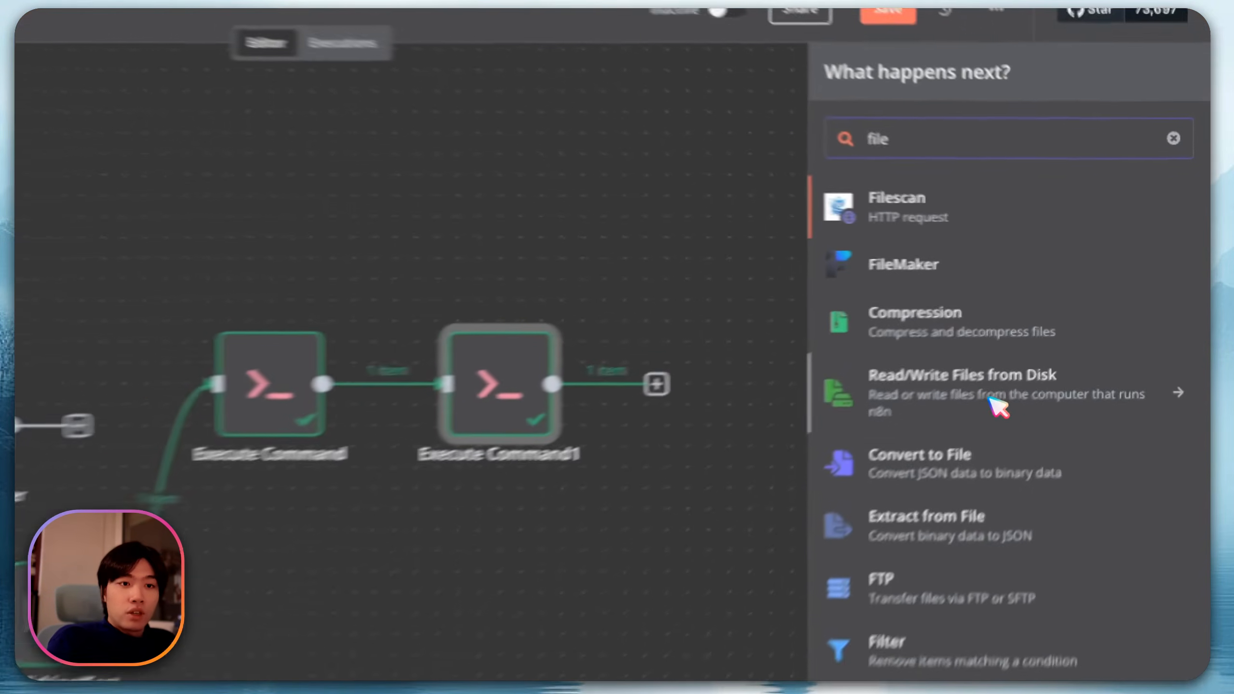
click(1062, 328)
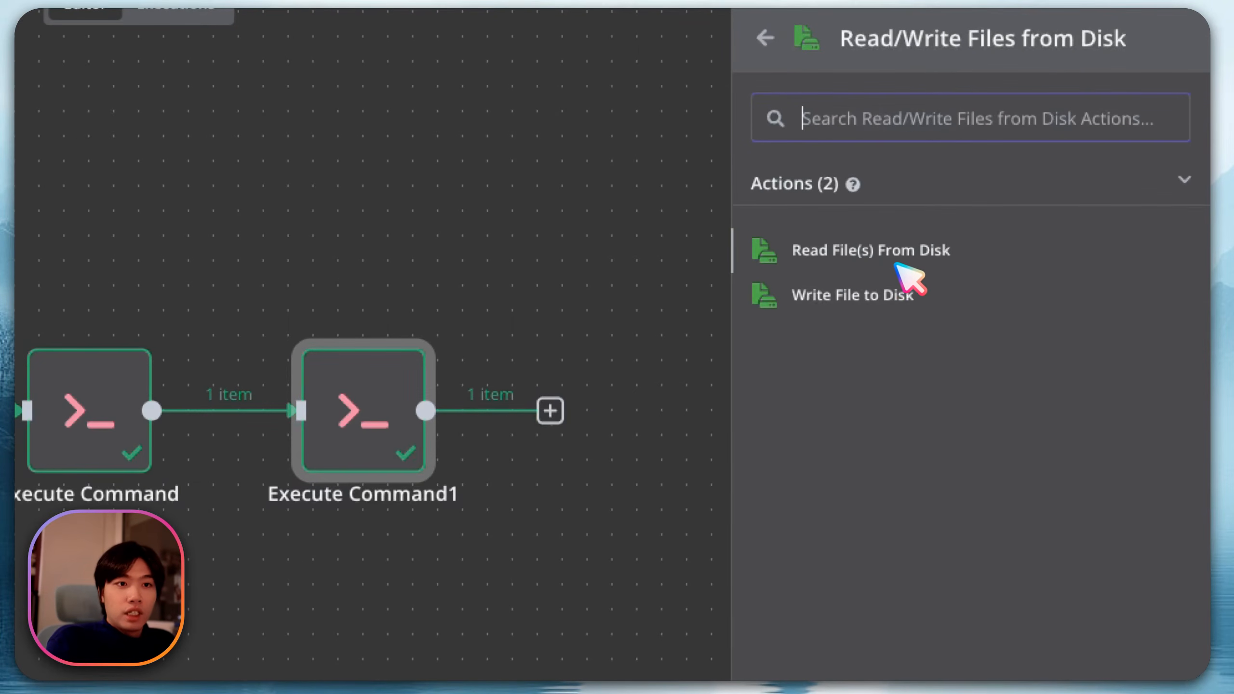
click(896, 267)
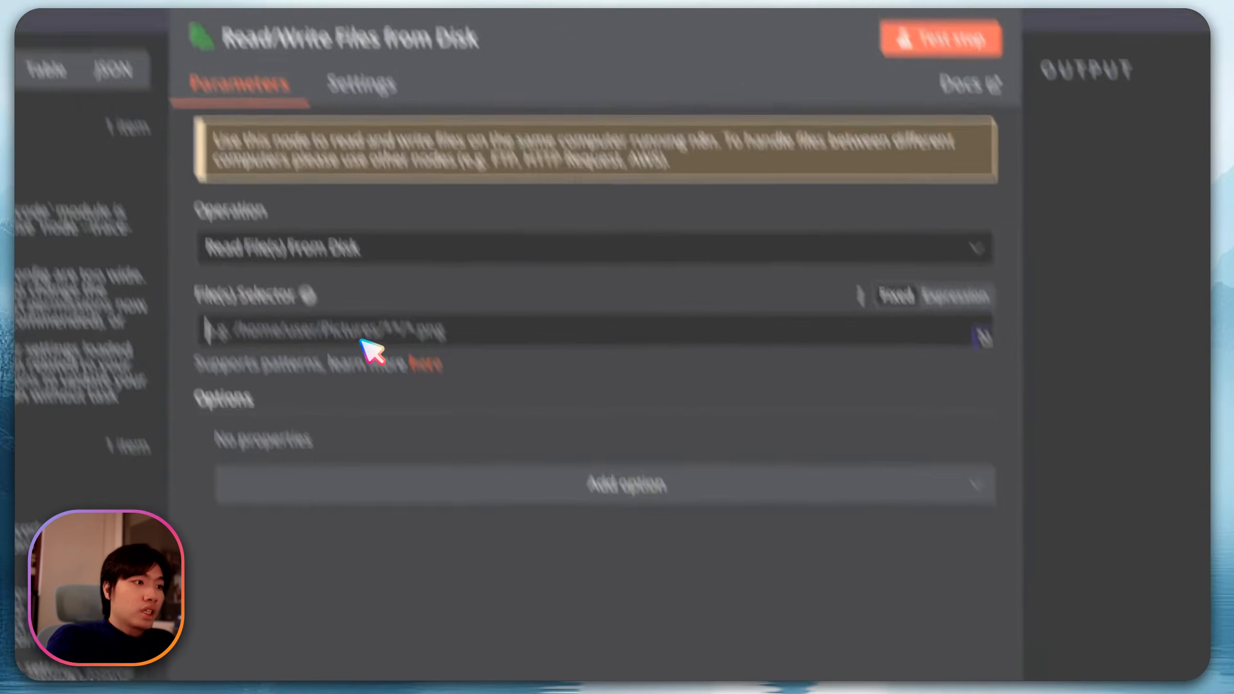
Copy the Documents path from the remote file manager and set the read node's file selector to /home/mikey/Documents/wfoutput.json
click(628, 47)
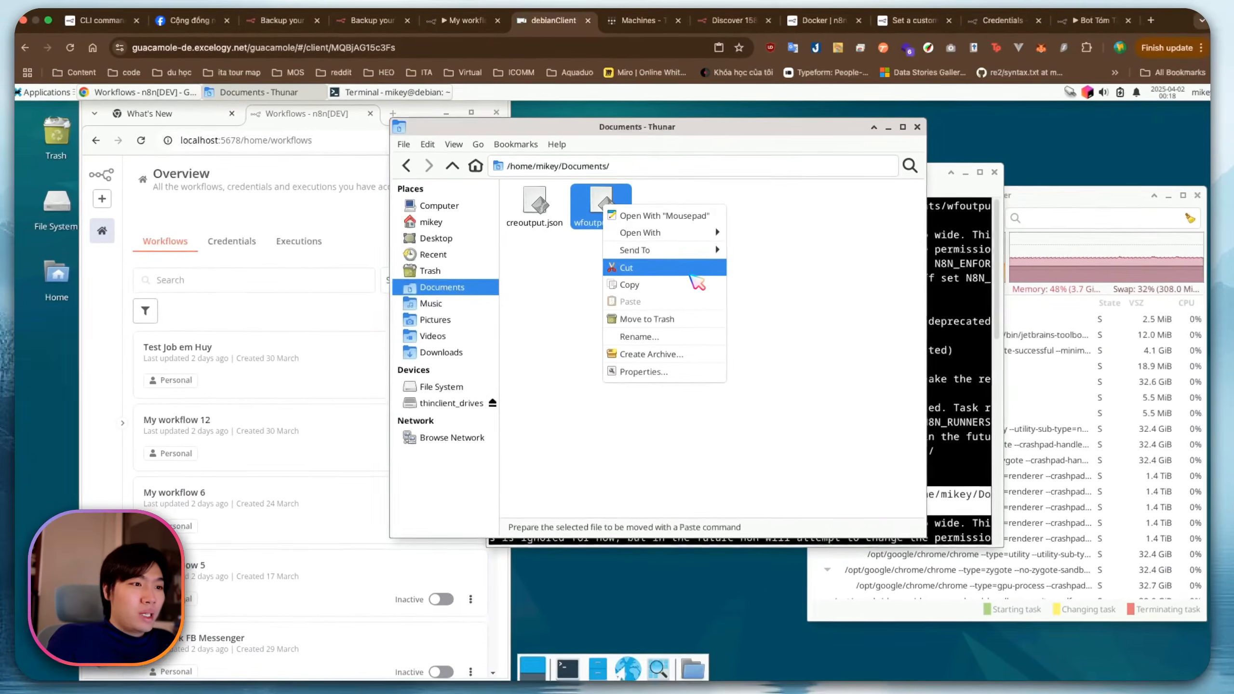
click(695, 286)
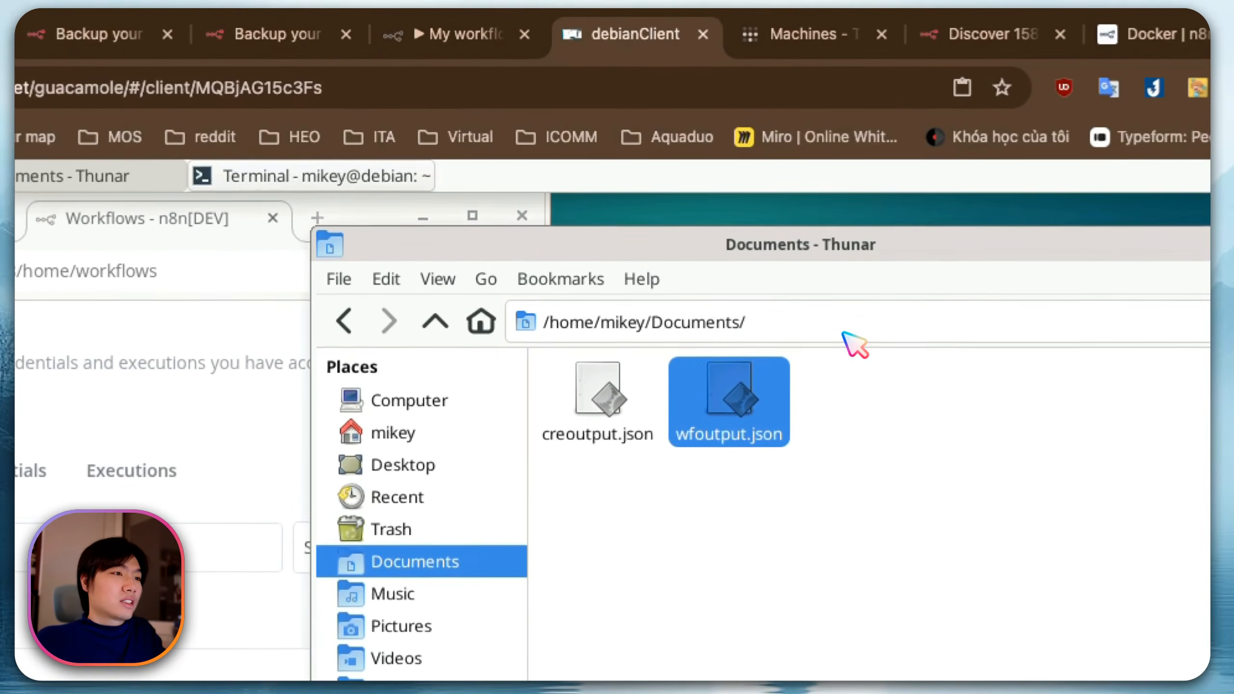
key(BackSpace)
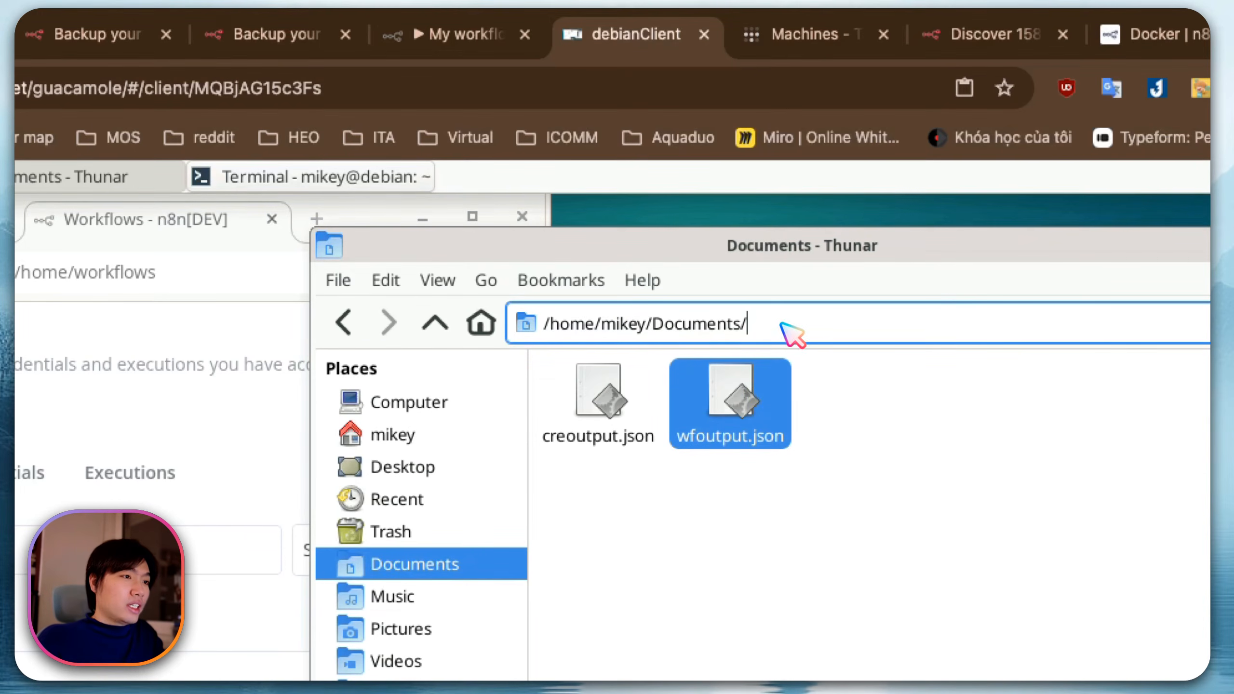
right_click(667, 319)
click(724, 373)
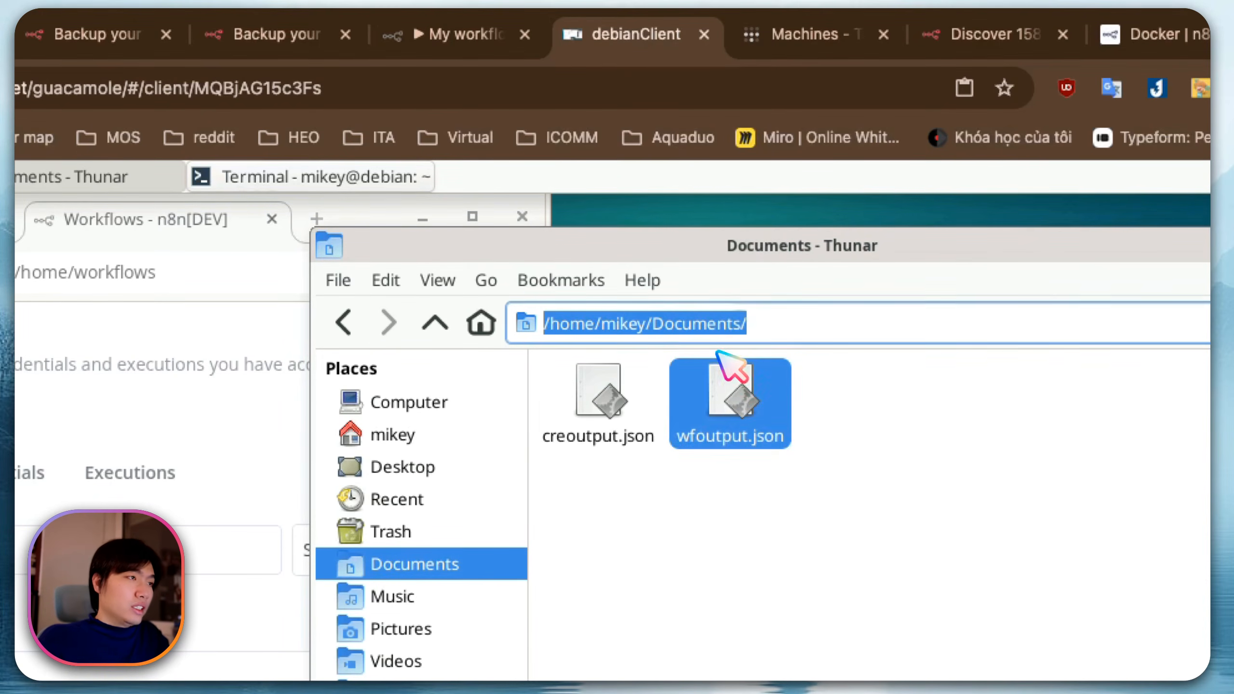
click(459, 34)
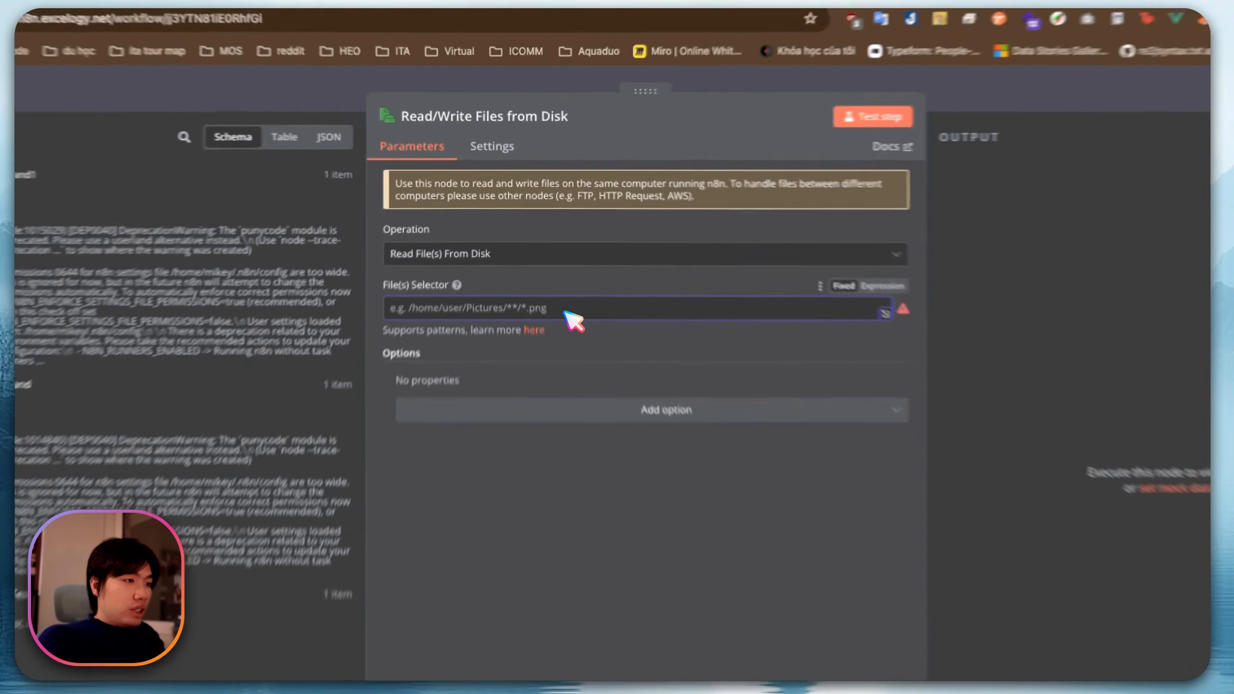
key(ctrl+v)
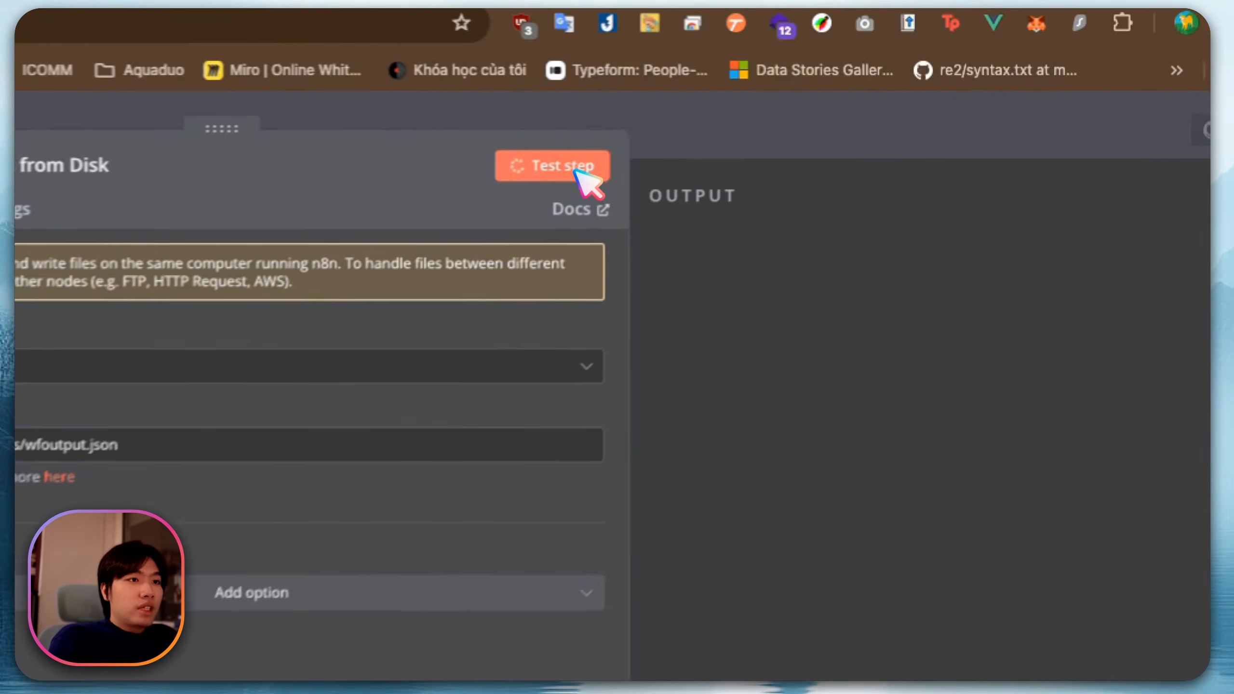
Test the Read/Write Files from Disk node, view the contents of the file it reads, and return to the canvas
click(785, 122)
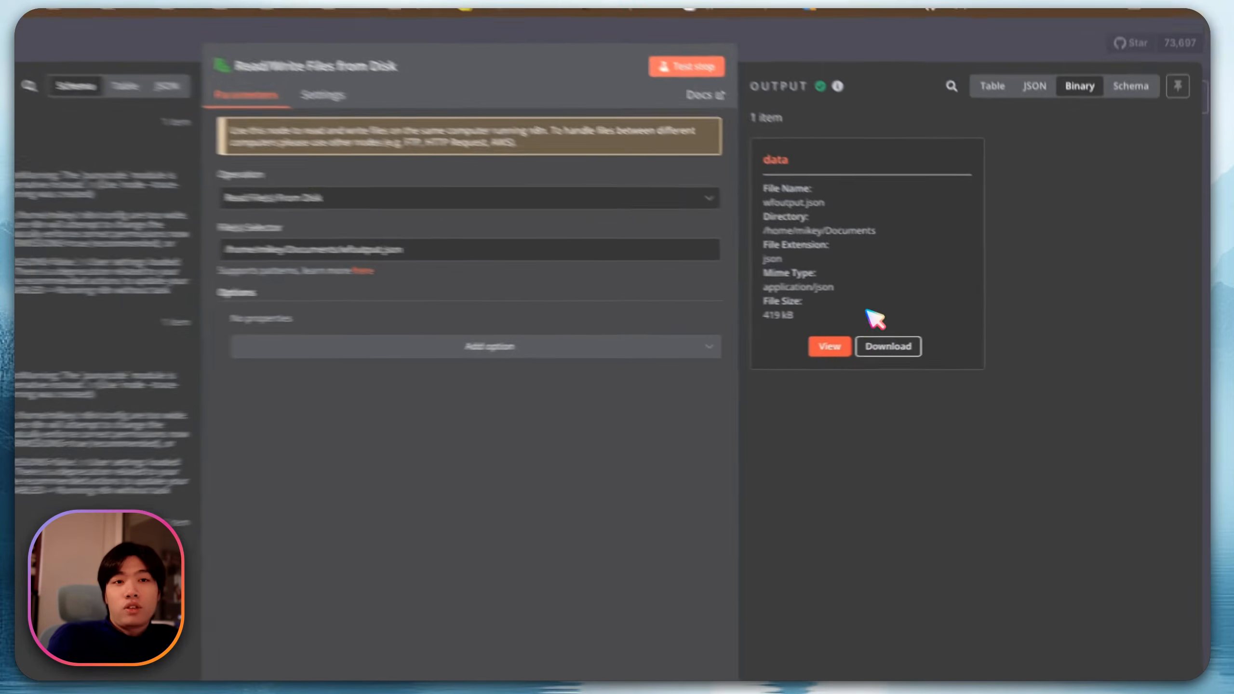
click(629, 349)
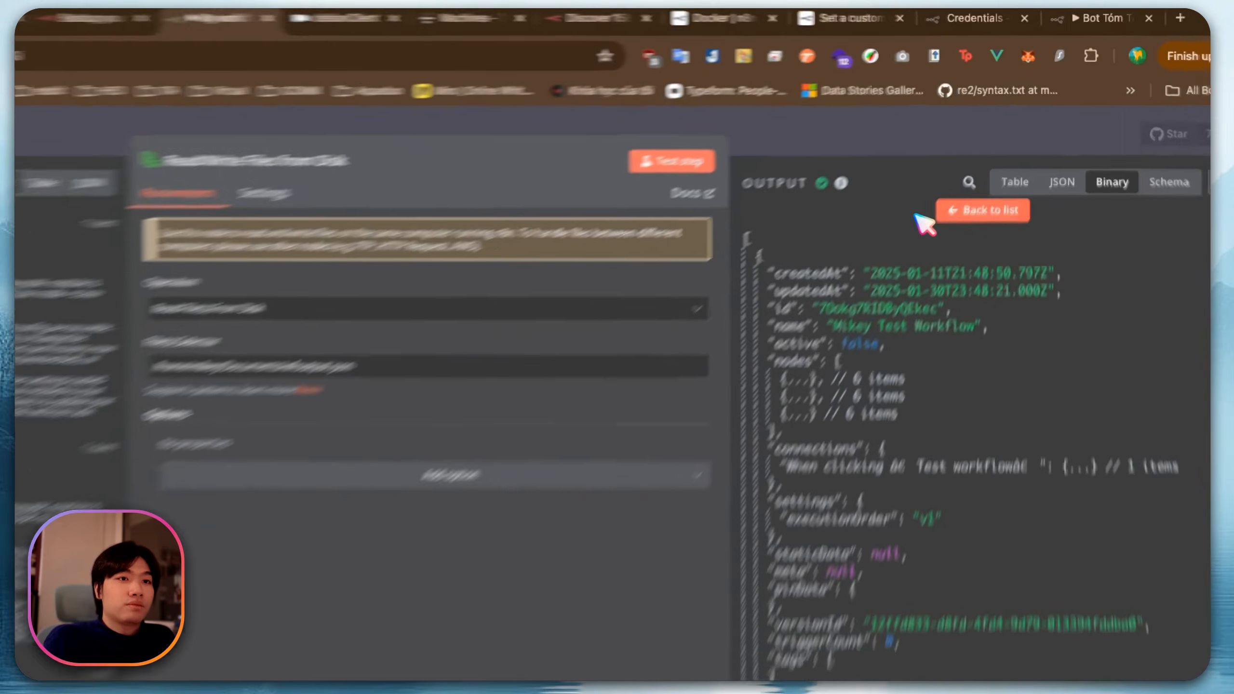
click(1006, 158)
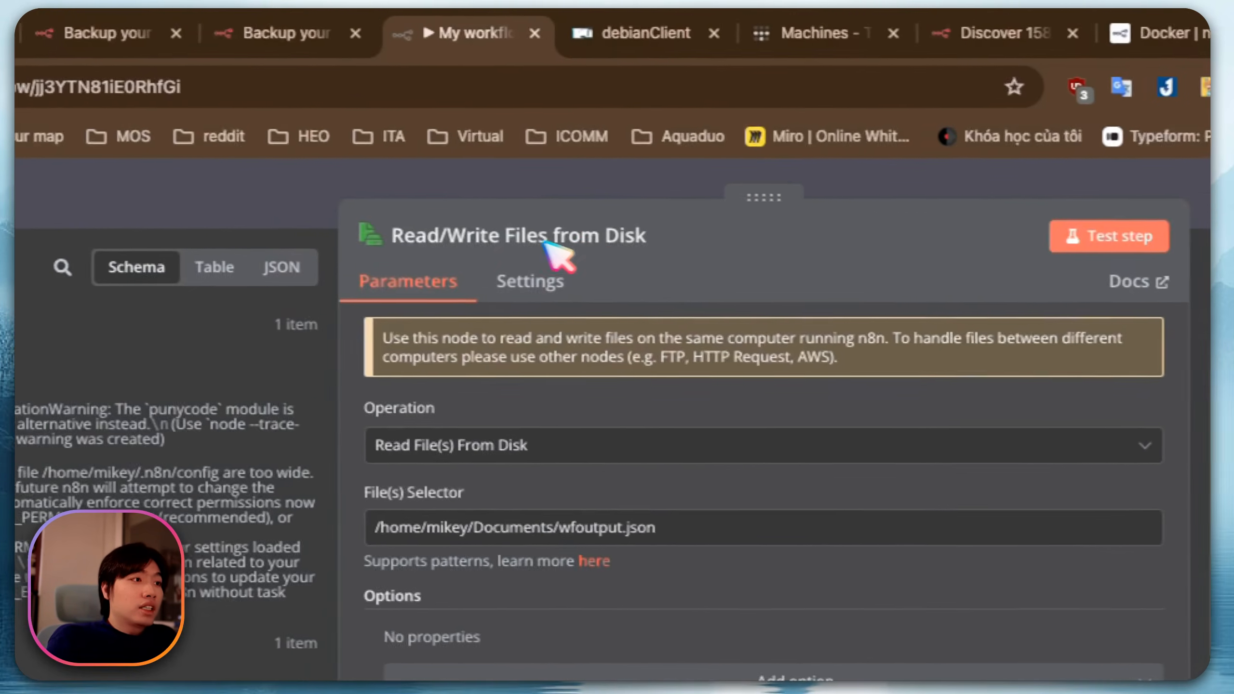
click(22, 185)
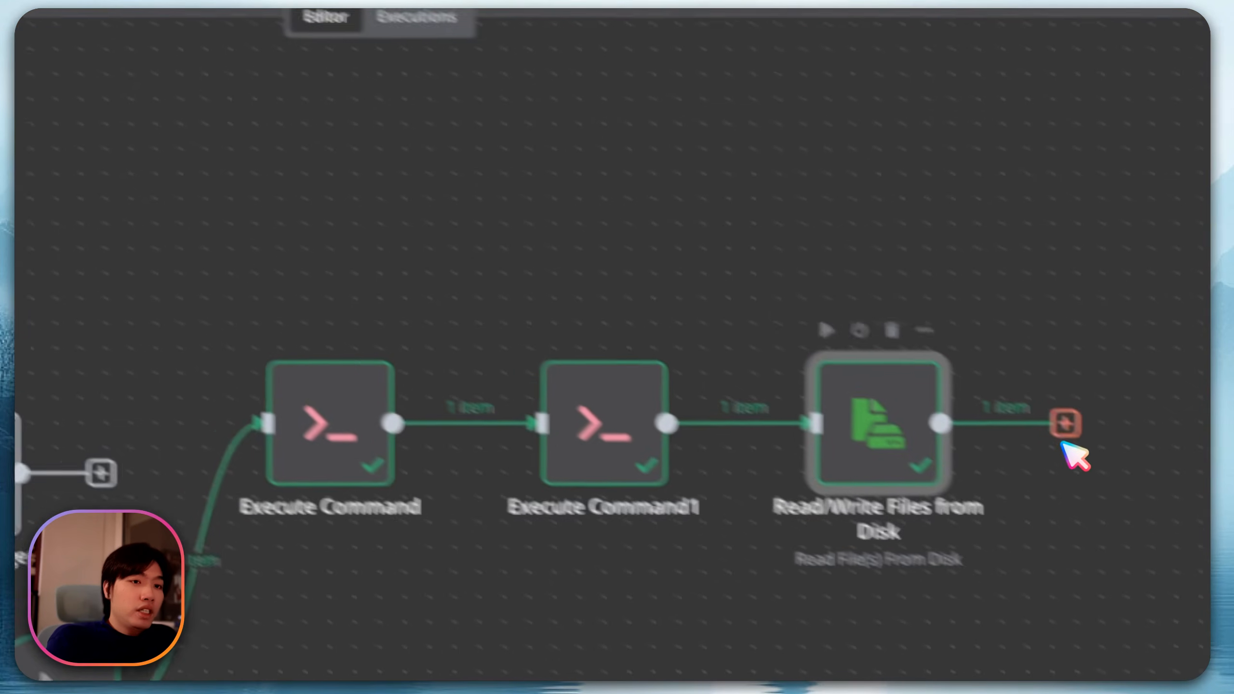
click(1064, 438)
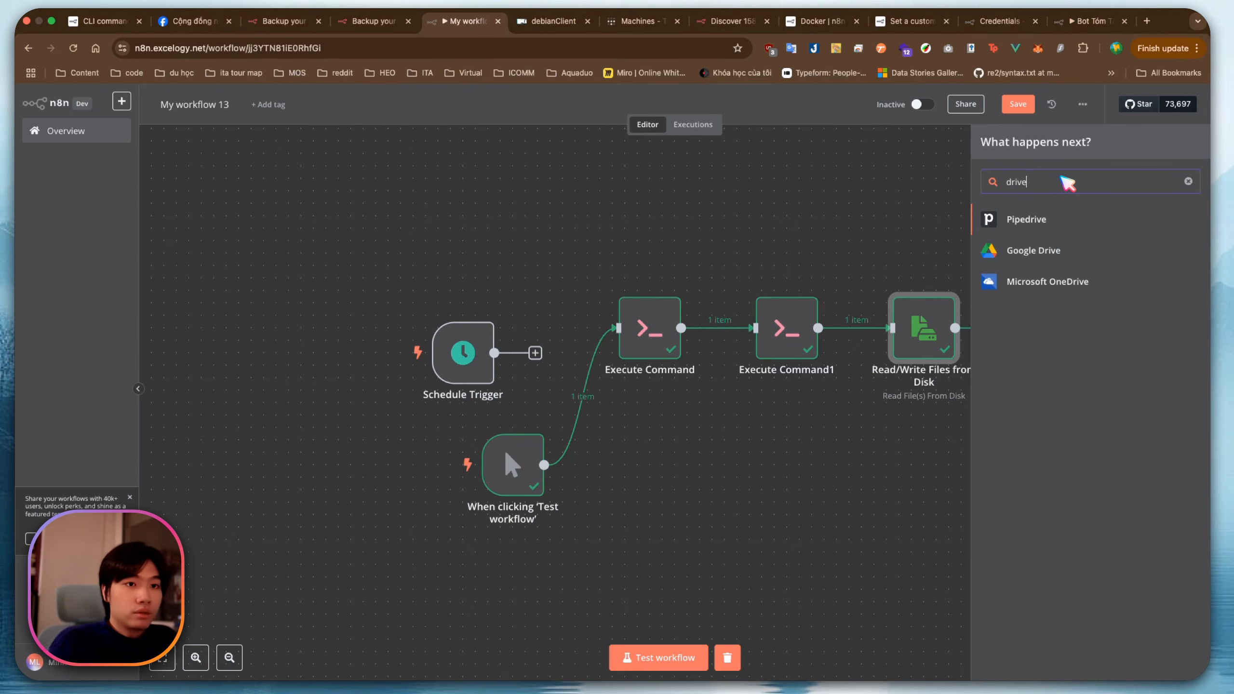
click(1033, 251)
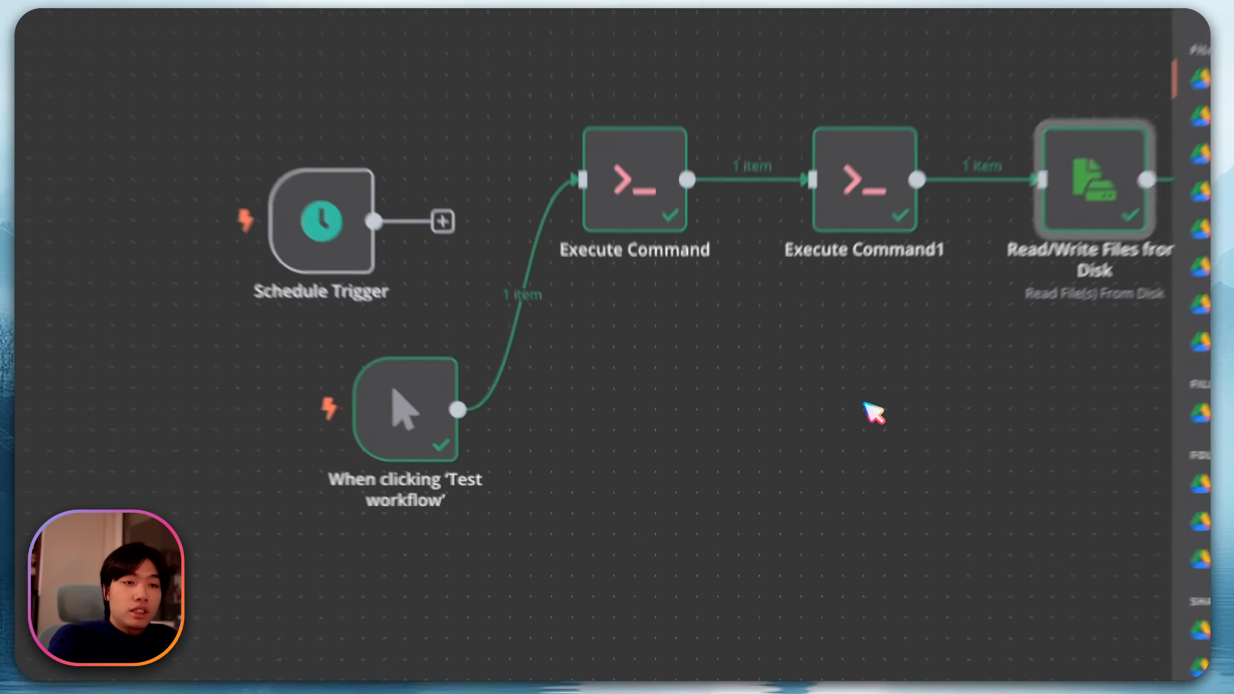
click(781, 454)
Move the manual test trigger above the Schedule Trigger and add a Google Drive Upload file node after Read/Write Files from Disk
drag(526, 483, 389, 221)
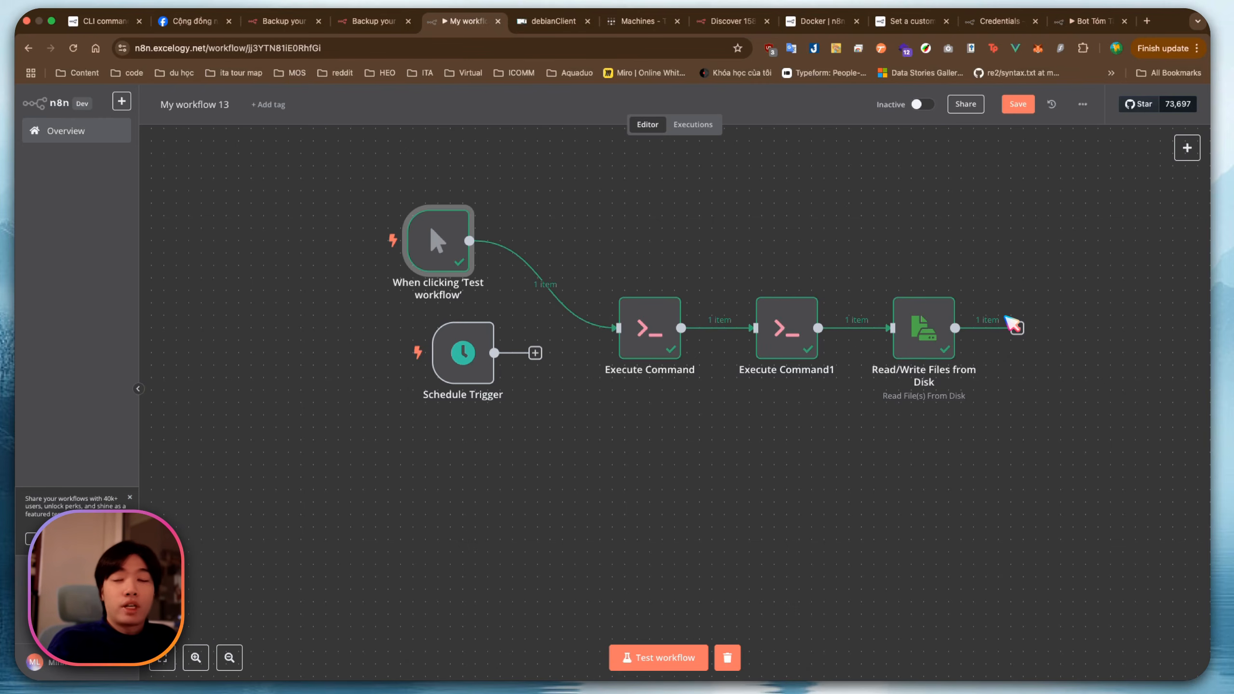
click(1014, 326)
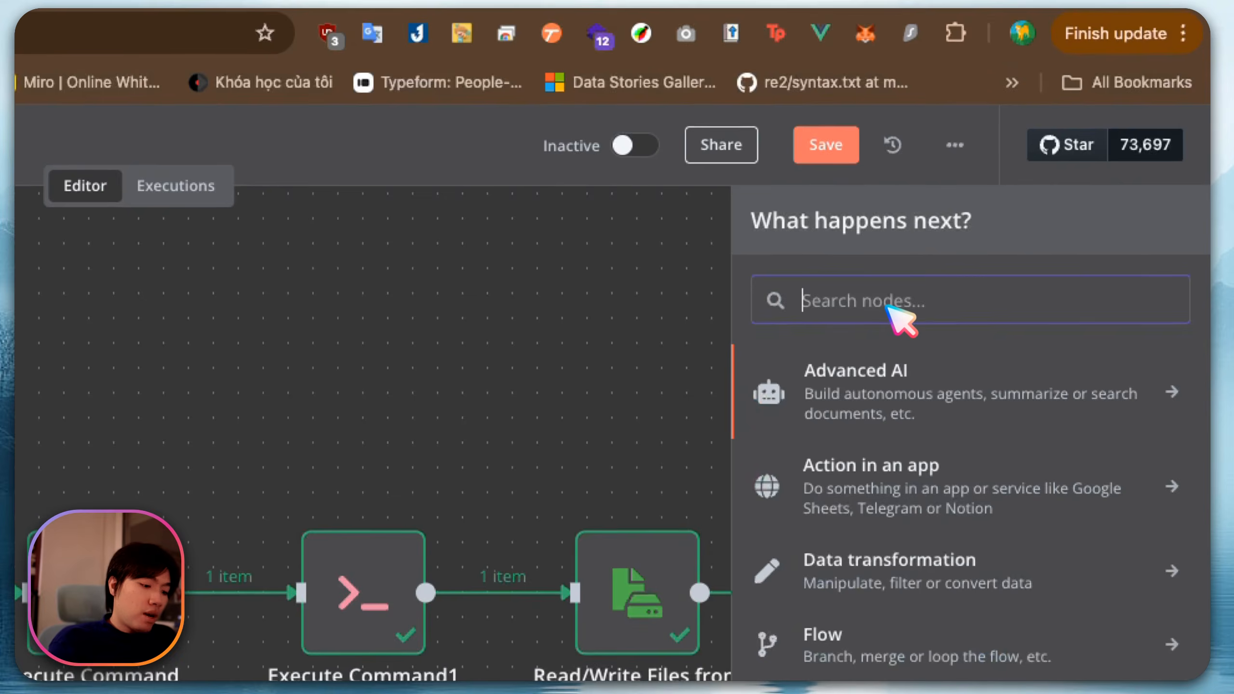
text(uplo)
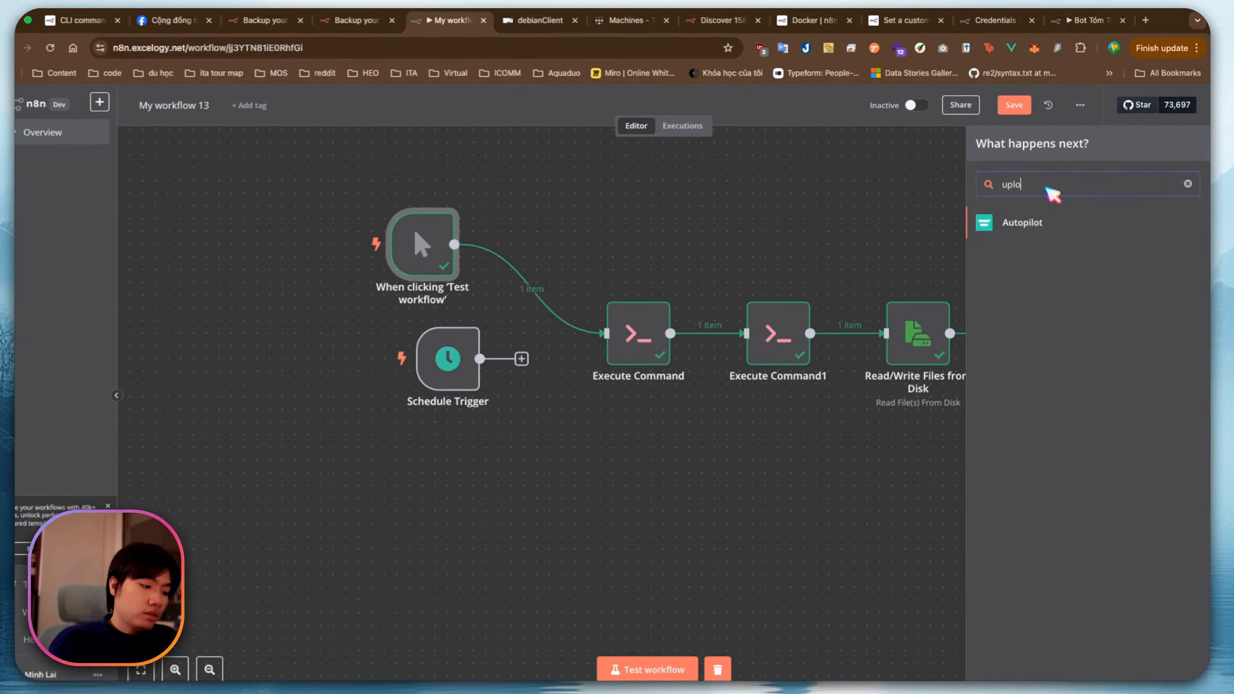
text(ad)
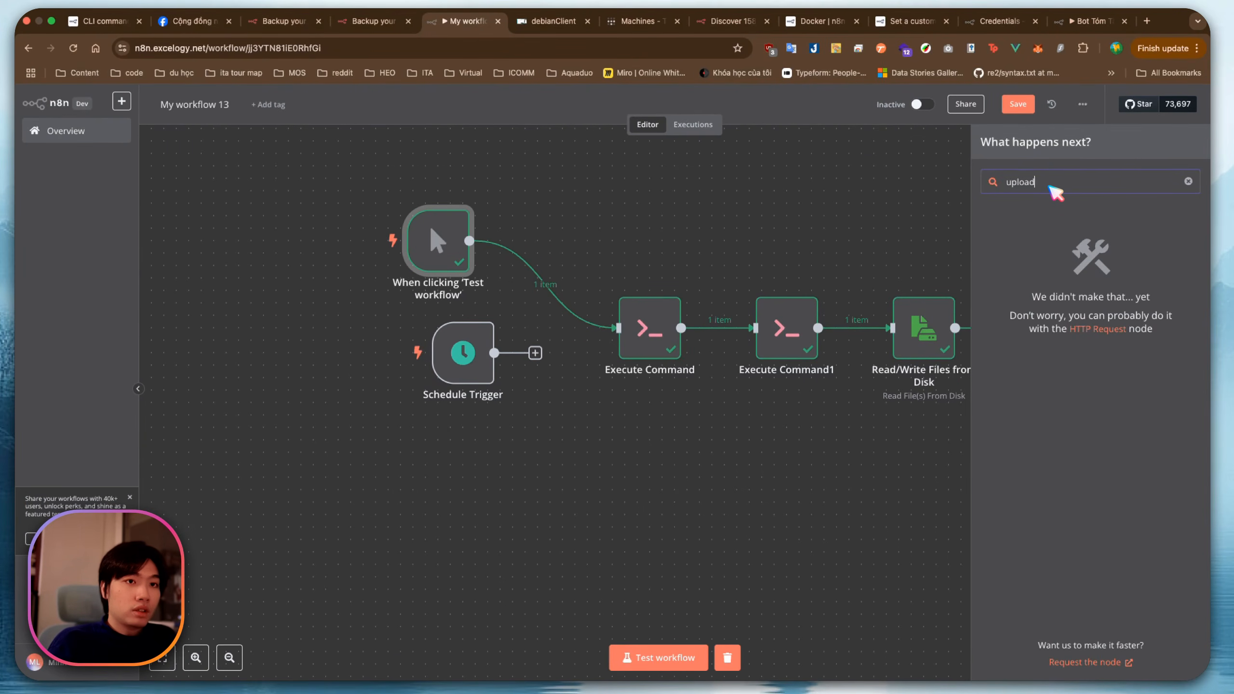
text(drive)
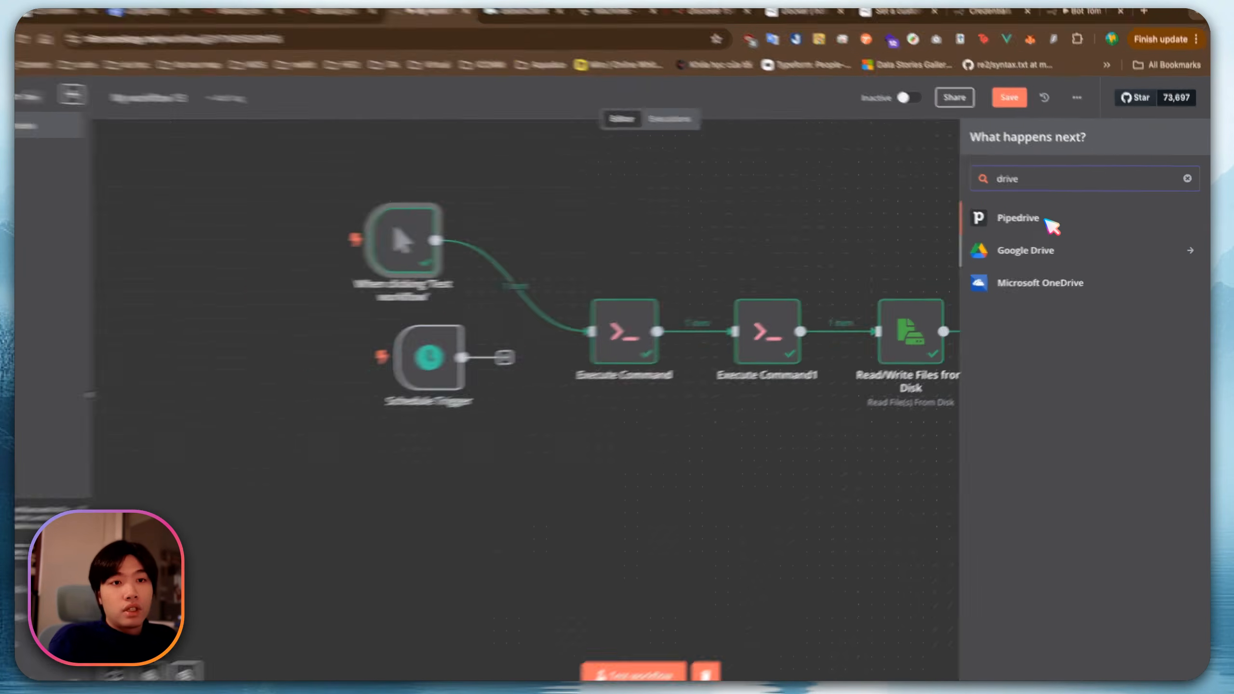
click(1045, 248)
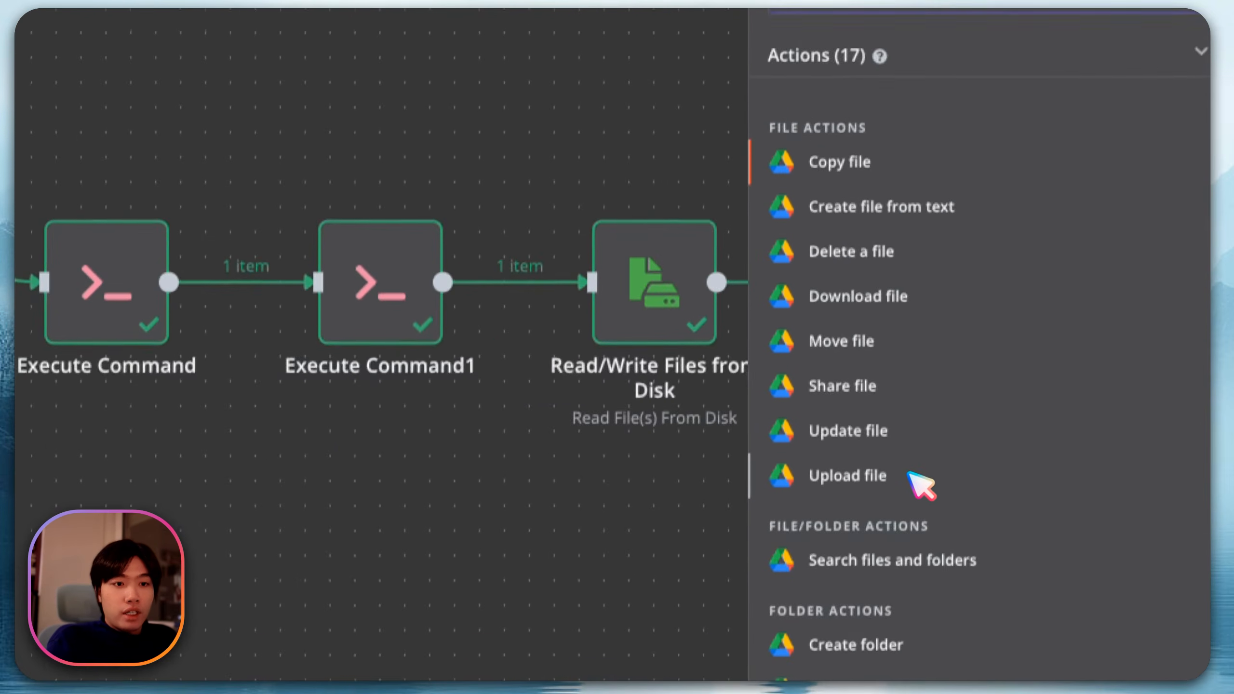
click(910, 475)
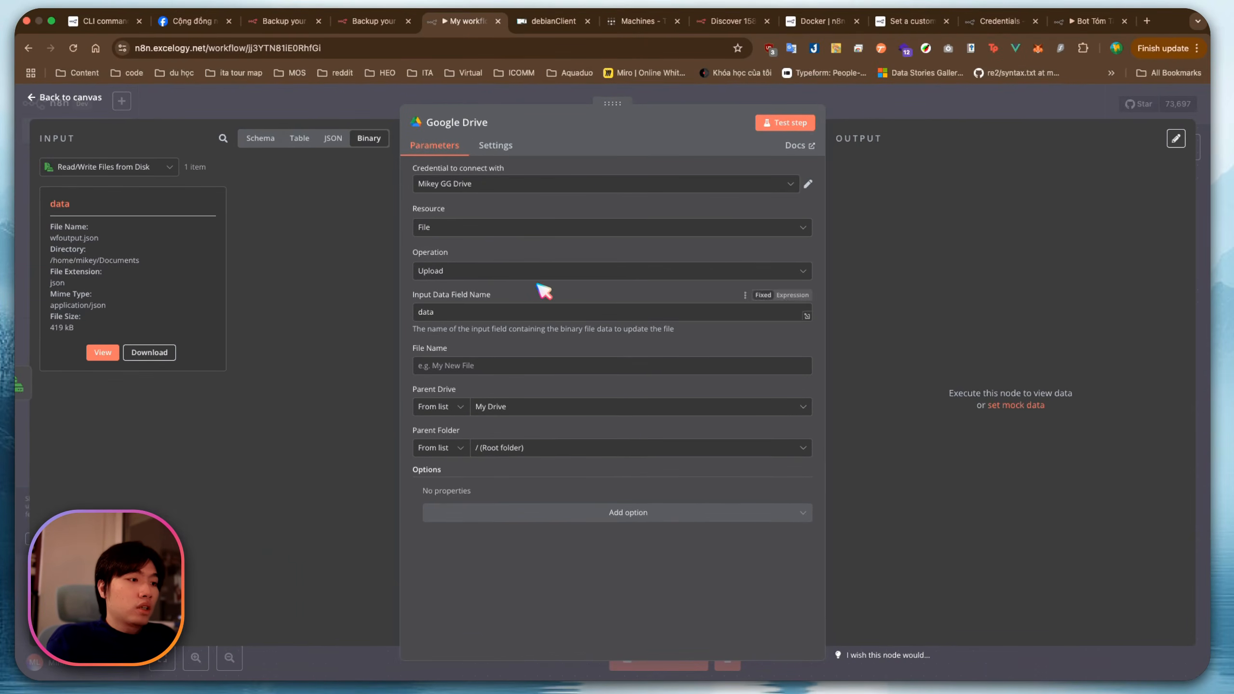
Leave the Google Drive node's settings and connect the Schedule Trigger to the first Execute Command node
click(465, 362)
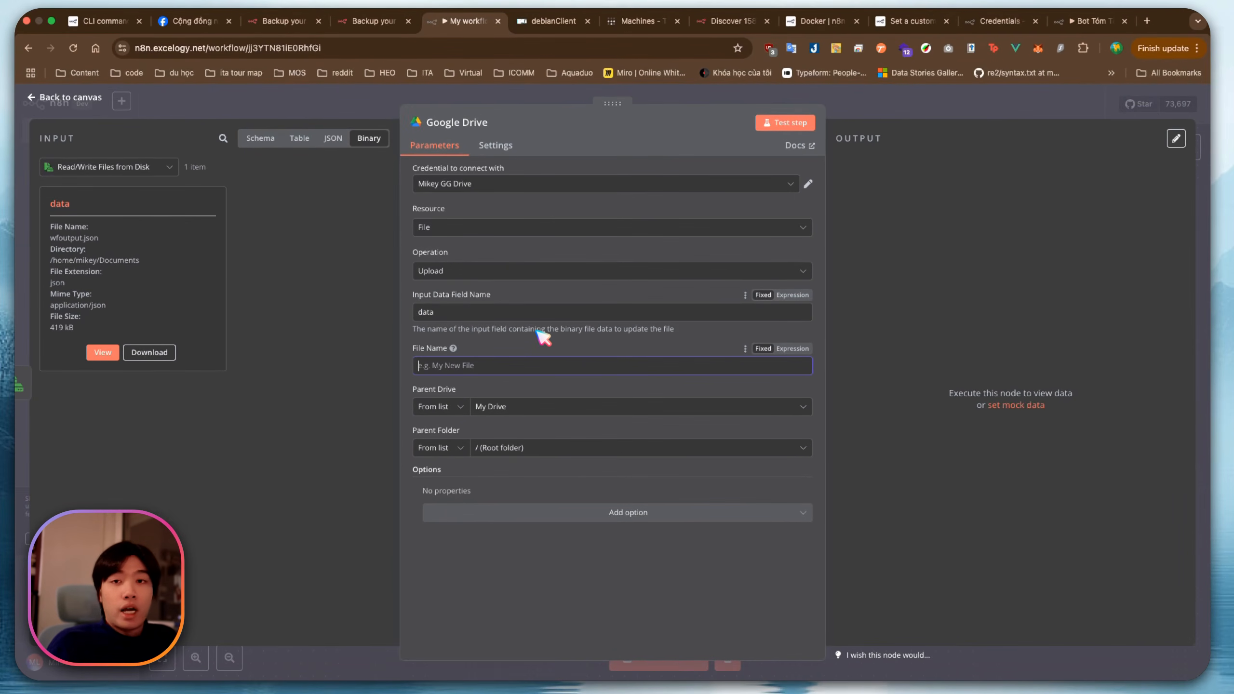
click(83, 98)
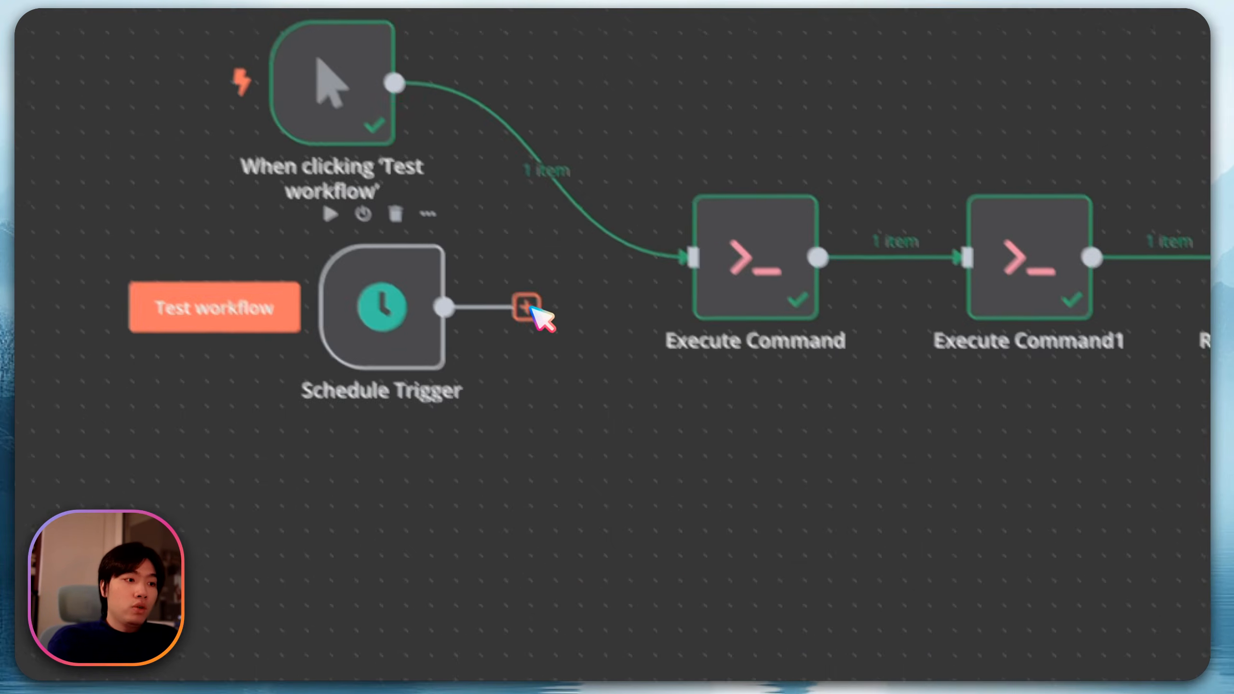
drag(543, 318, 693, 258)
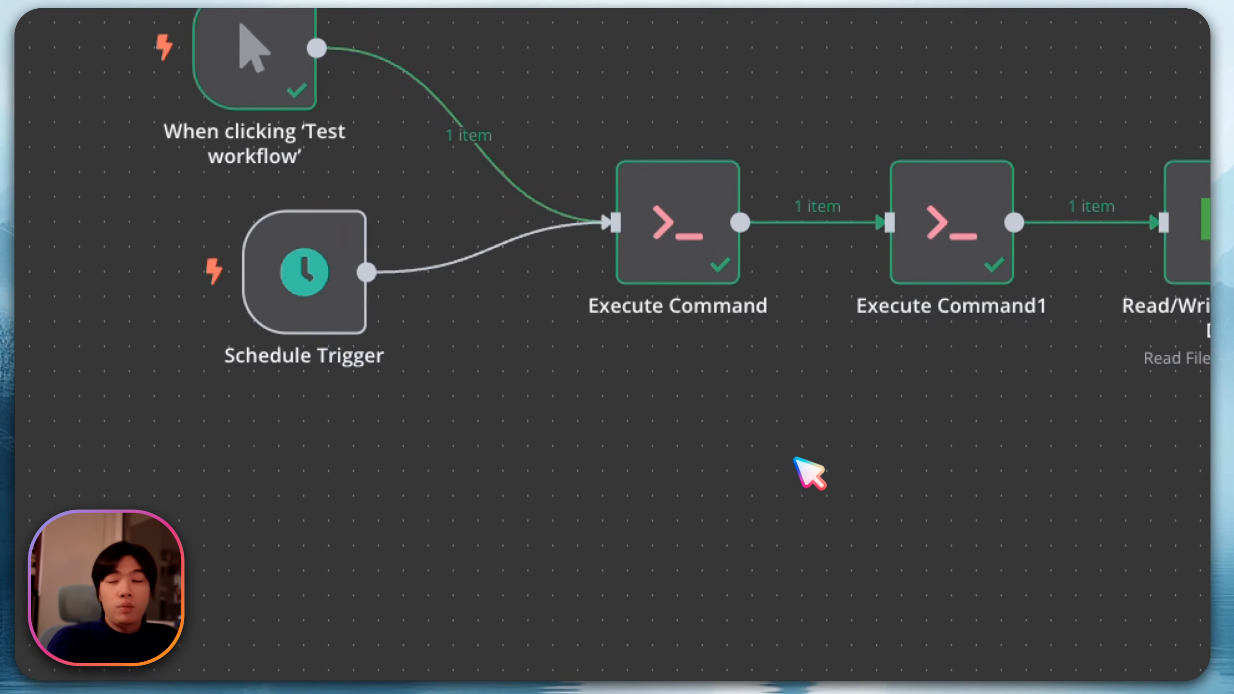